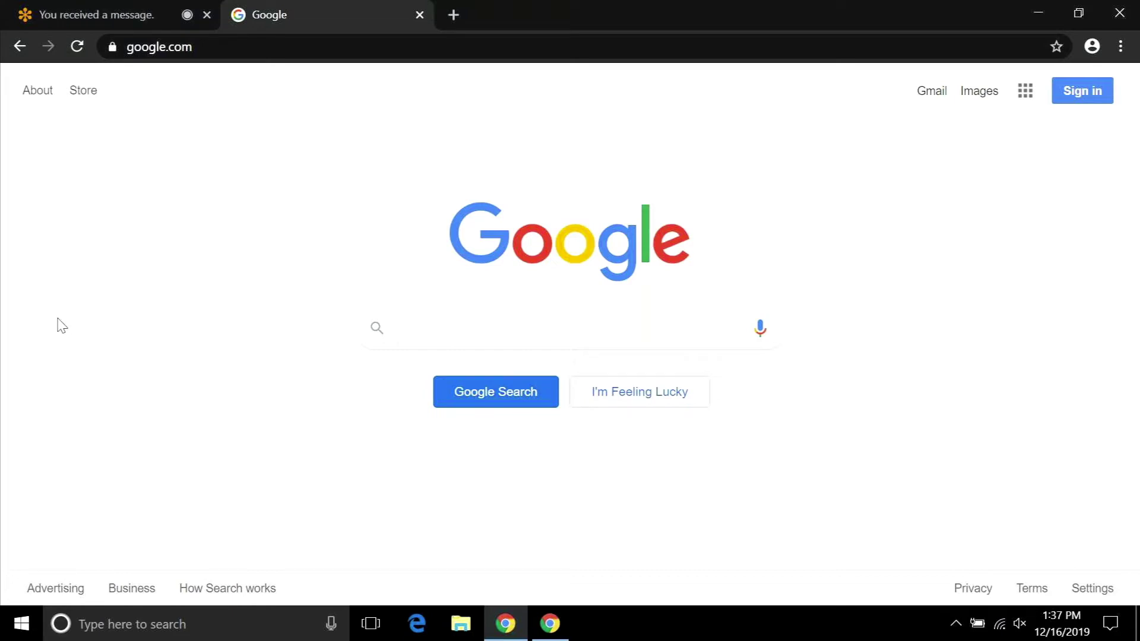
Search Google for 'ok deq' and open the 'Oklahoma Department of Environmental Quality: DEQ Home' result.
type("ok deq")
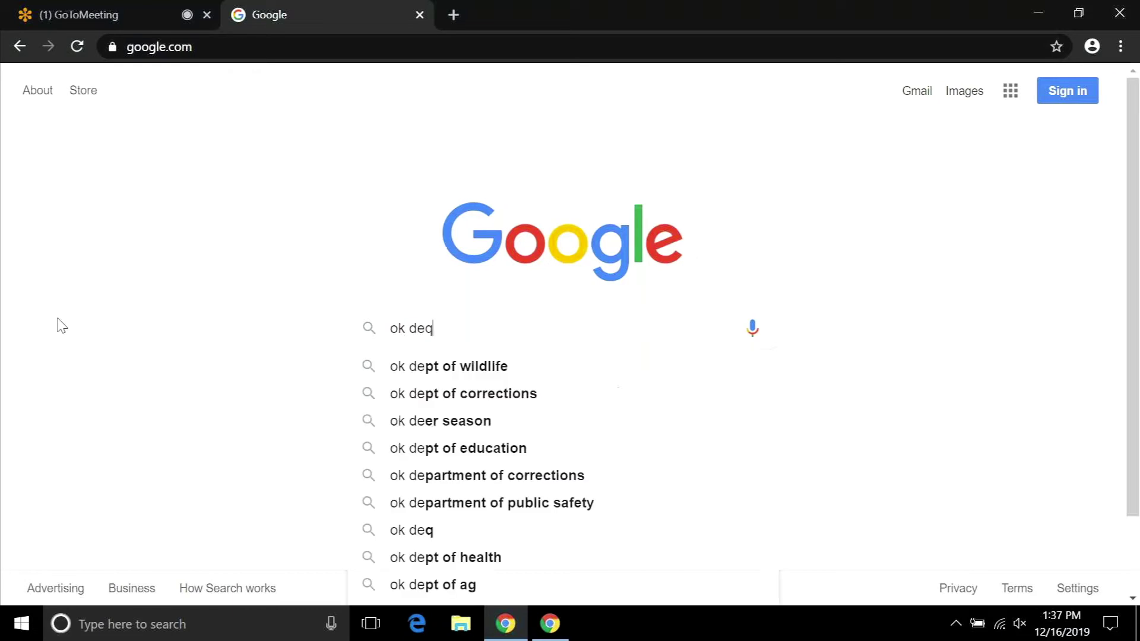
key("Return")
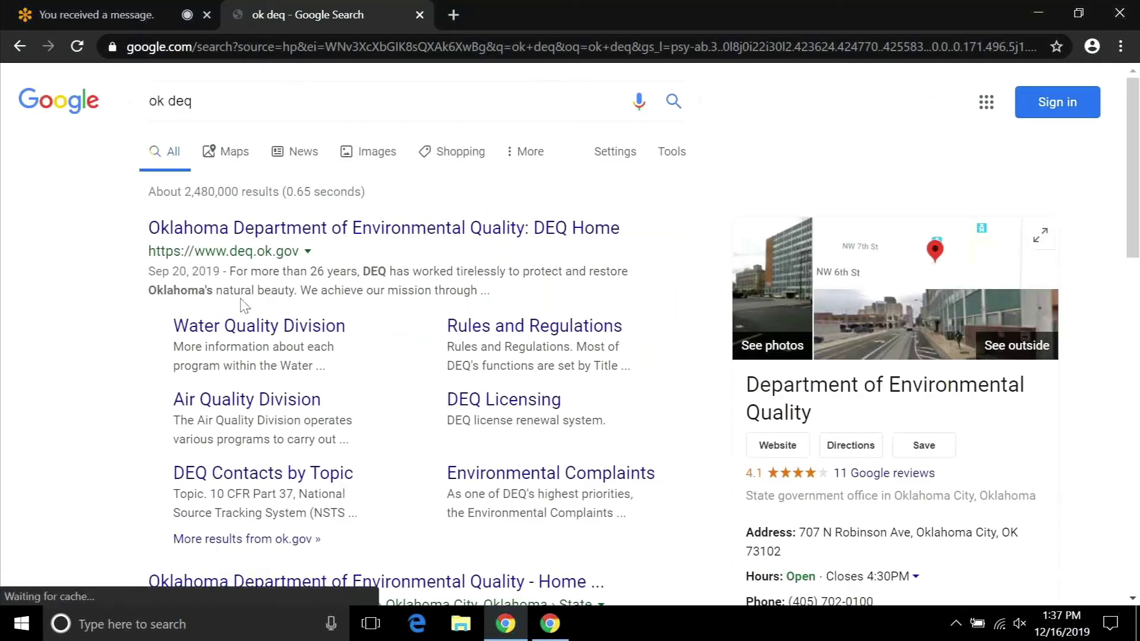
left_click(363, 235)
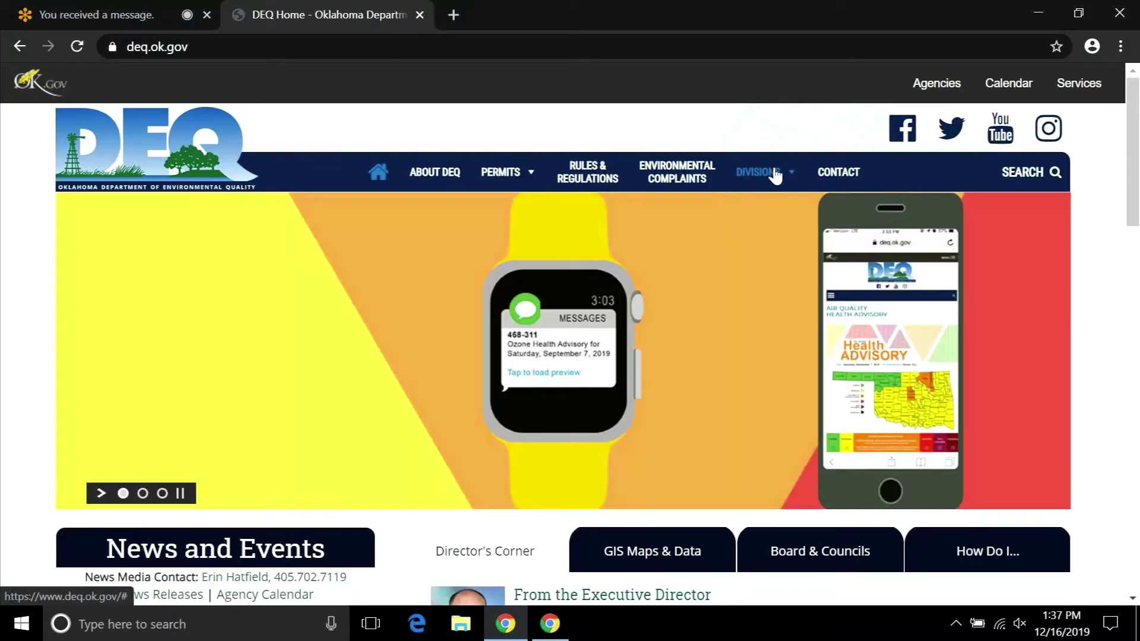
Go through DIVISIONS to Emissions Inventory, then follow the SLEIS link to its welcome page.
left_click(775, 174)
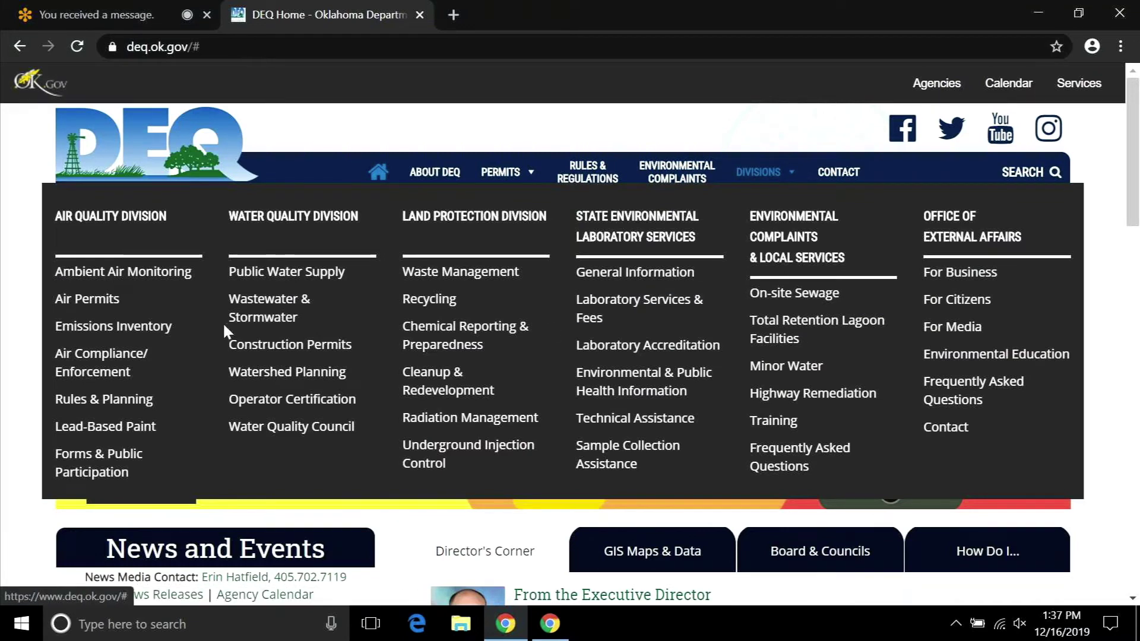
left_click(144, 336)
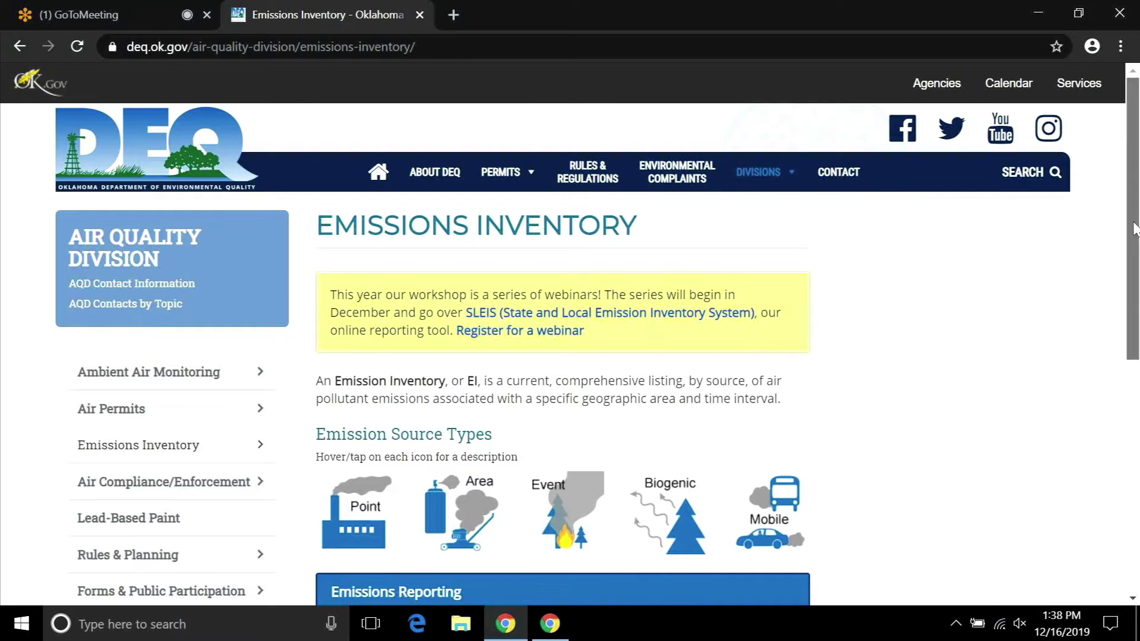
scroll(770, 268, "down", 1)
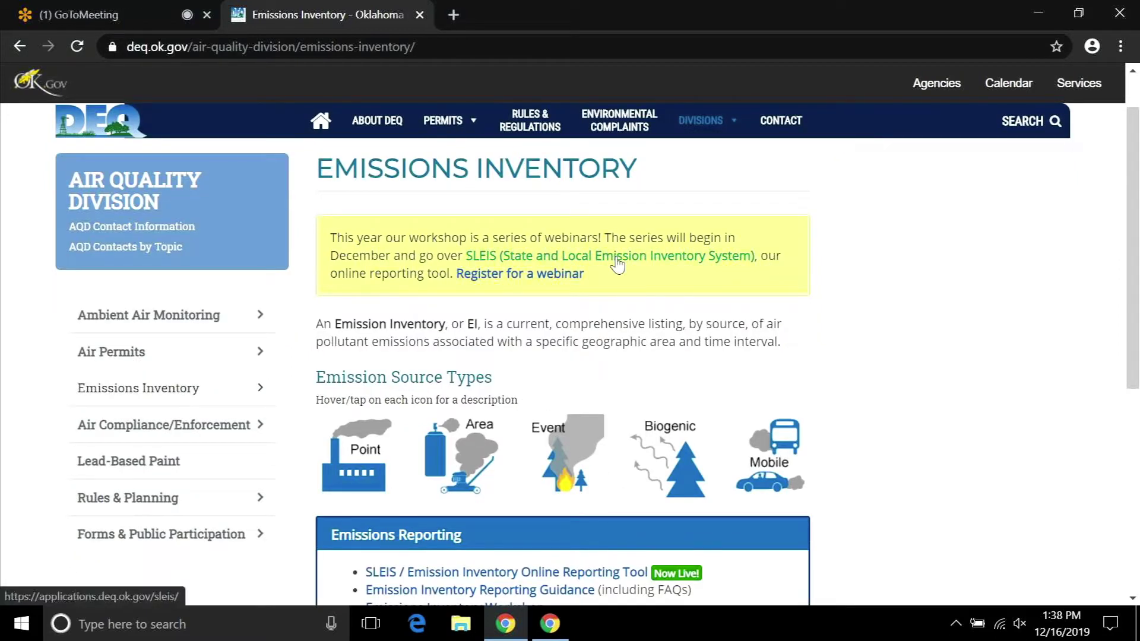
left_click(616, 256)
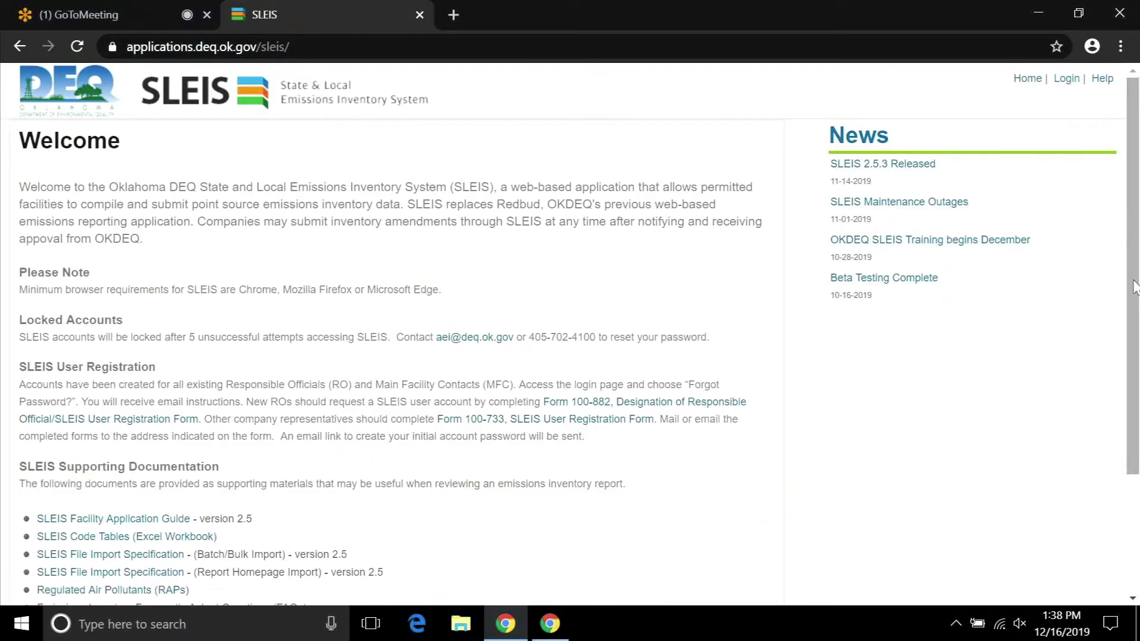
left_click_drag(1134, 287, 230, 370)
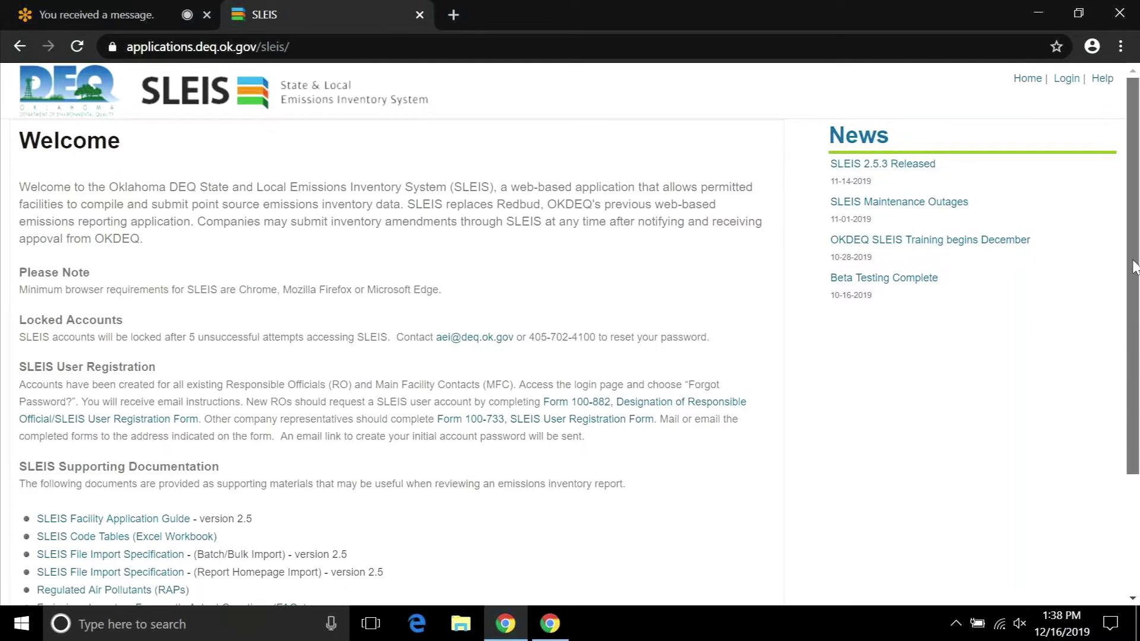
scroll(1134, 267, "down", 3)
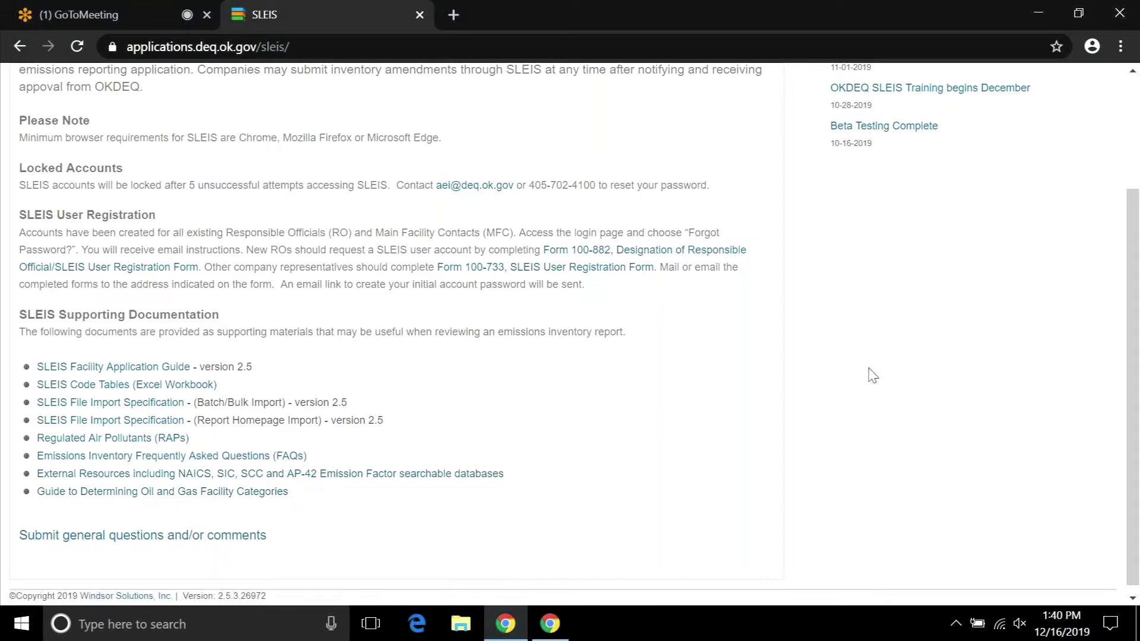
On the SLEIS login page, request a password reset for an email, then cancel it.
left_click_drag(1137, 335, 1072, 122)
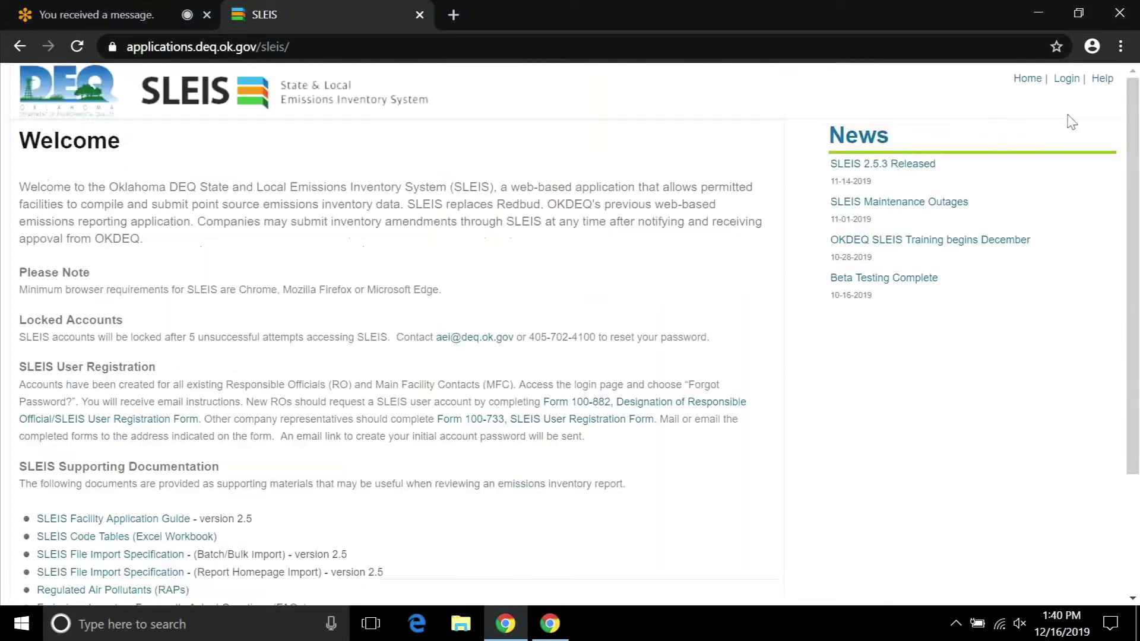
left_click(1067, 80)
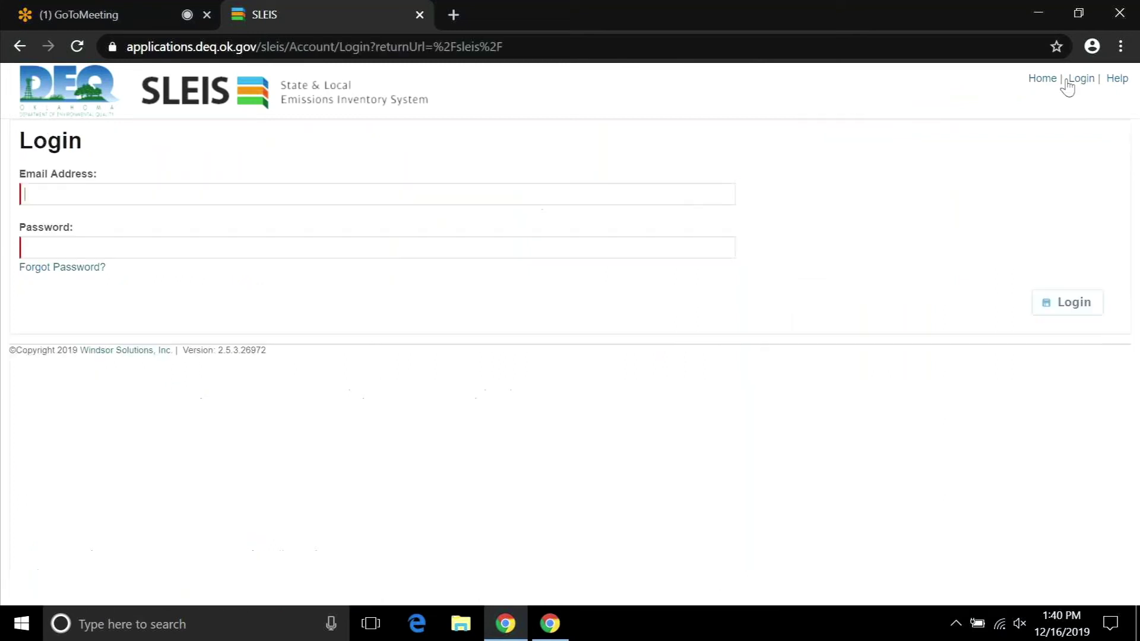
left_click(58, 272)
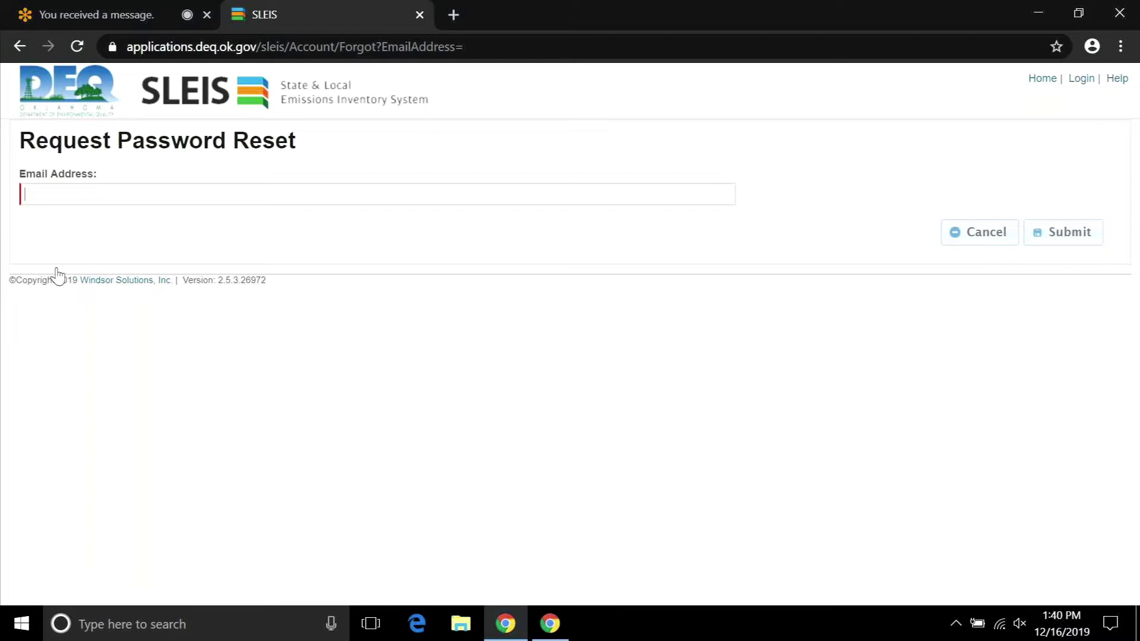
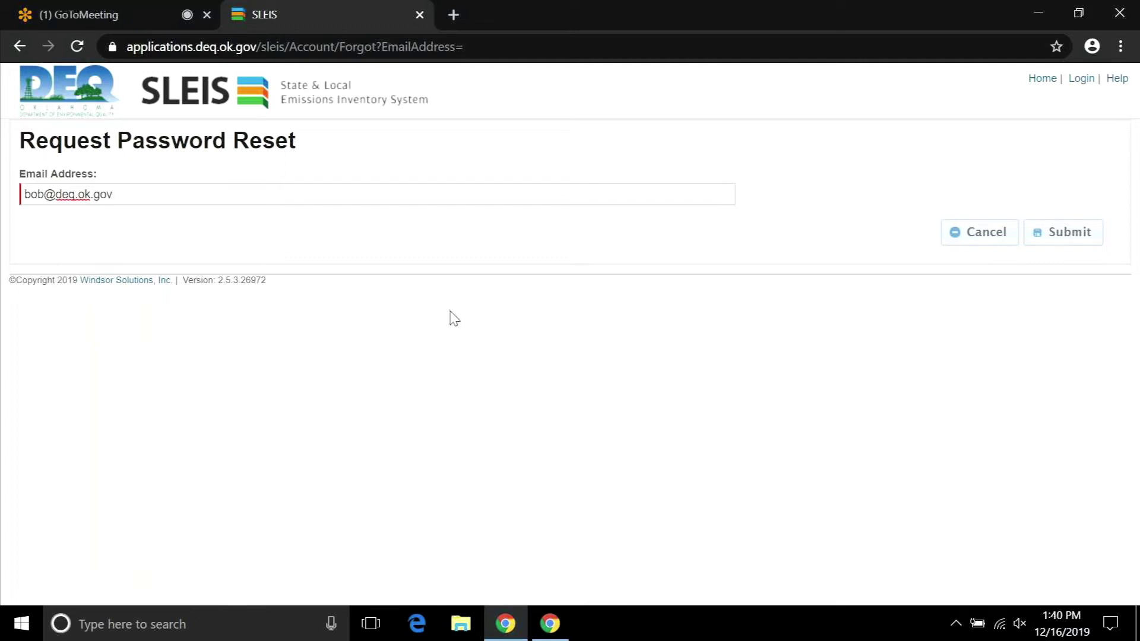
left_click(1057, 238)
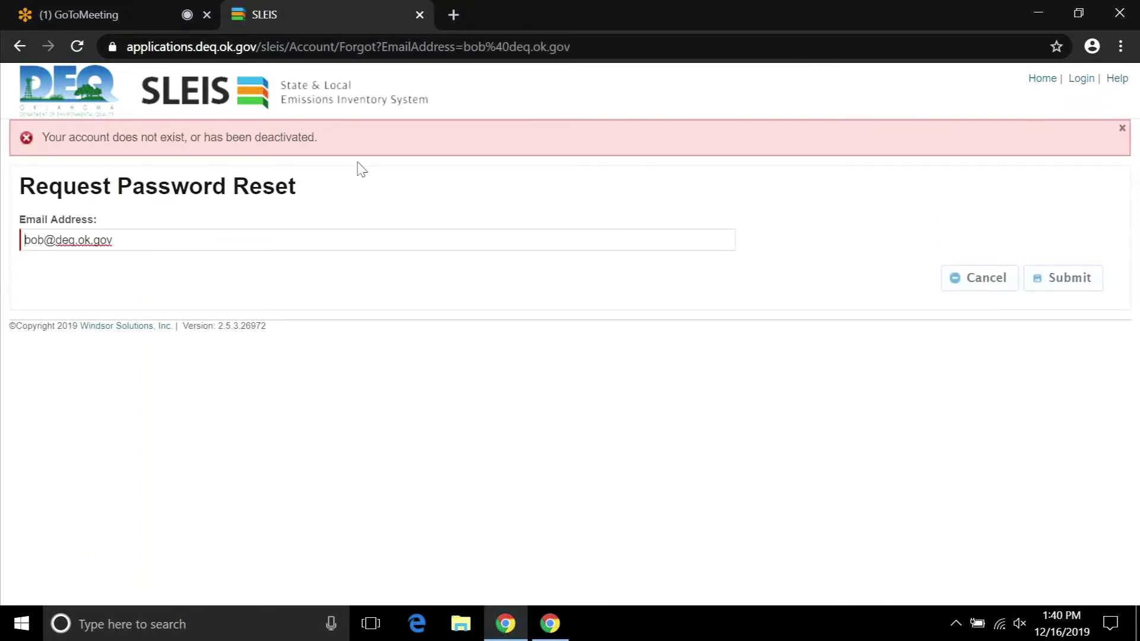
left_click(1001, 285)
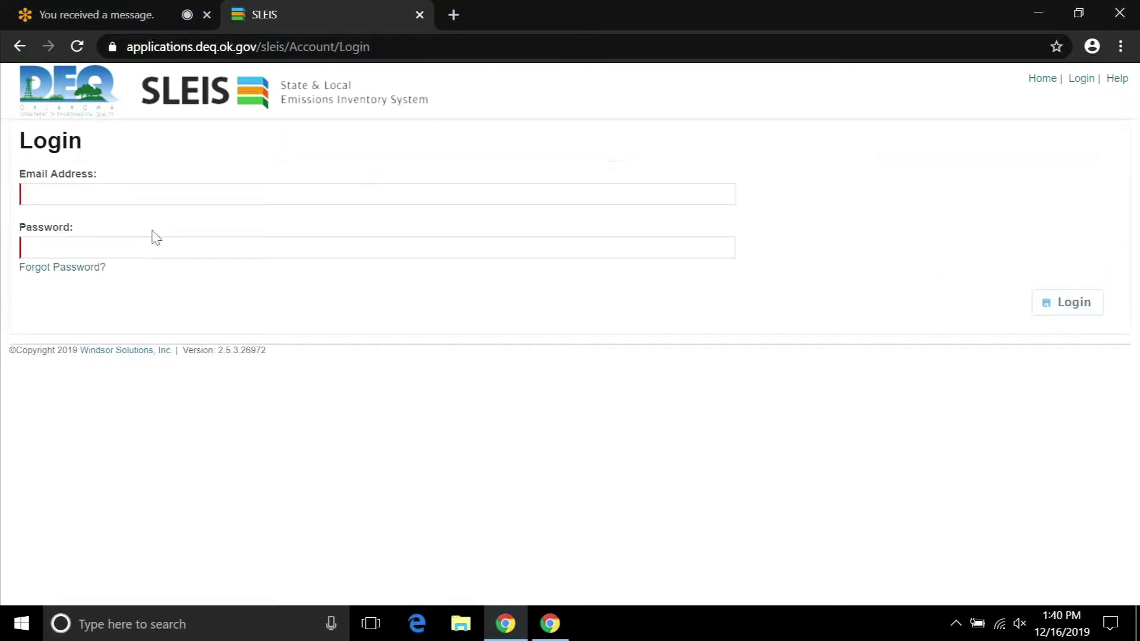
Log in with the inventory account's email address and password.
left_click(127, 196)
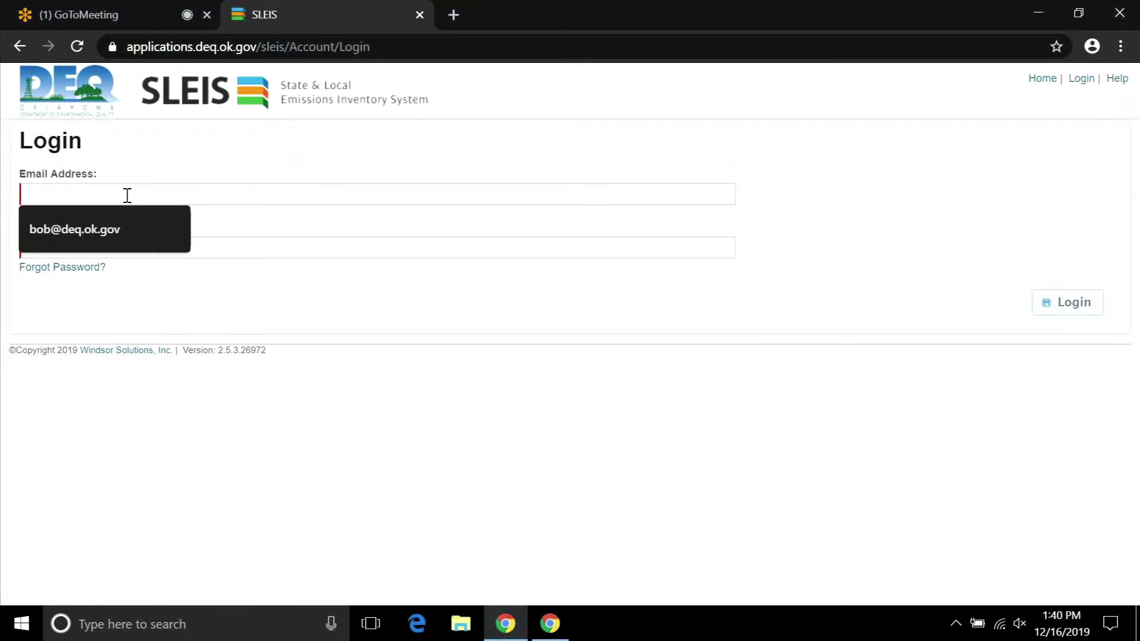
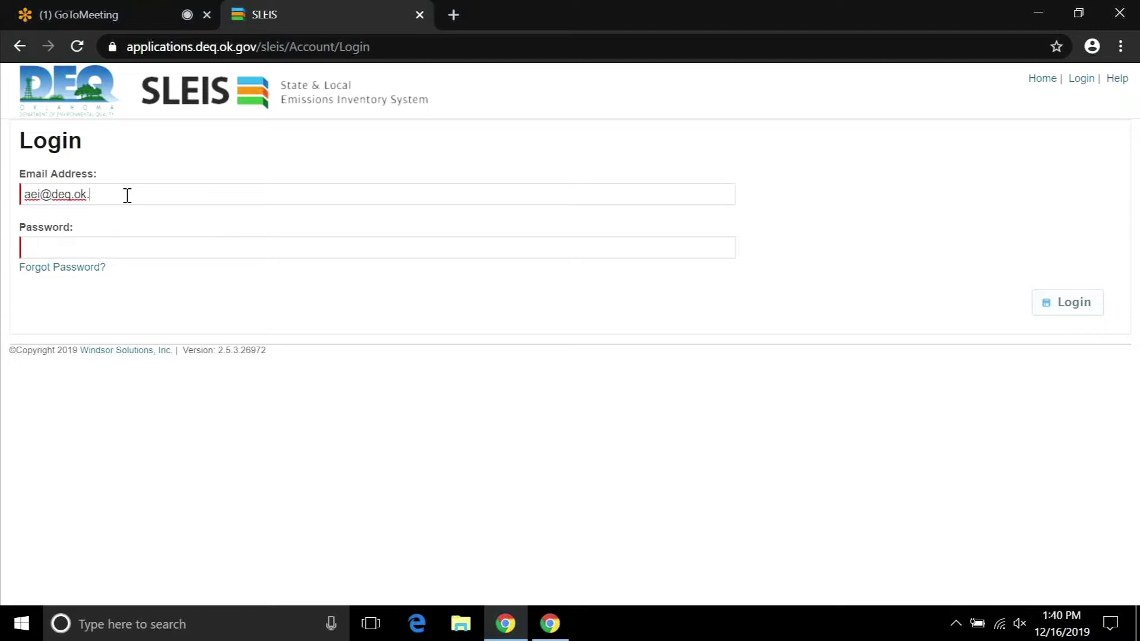
key("Tab")
type("******")
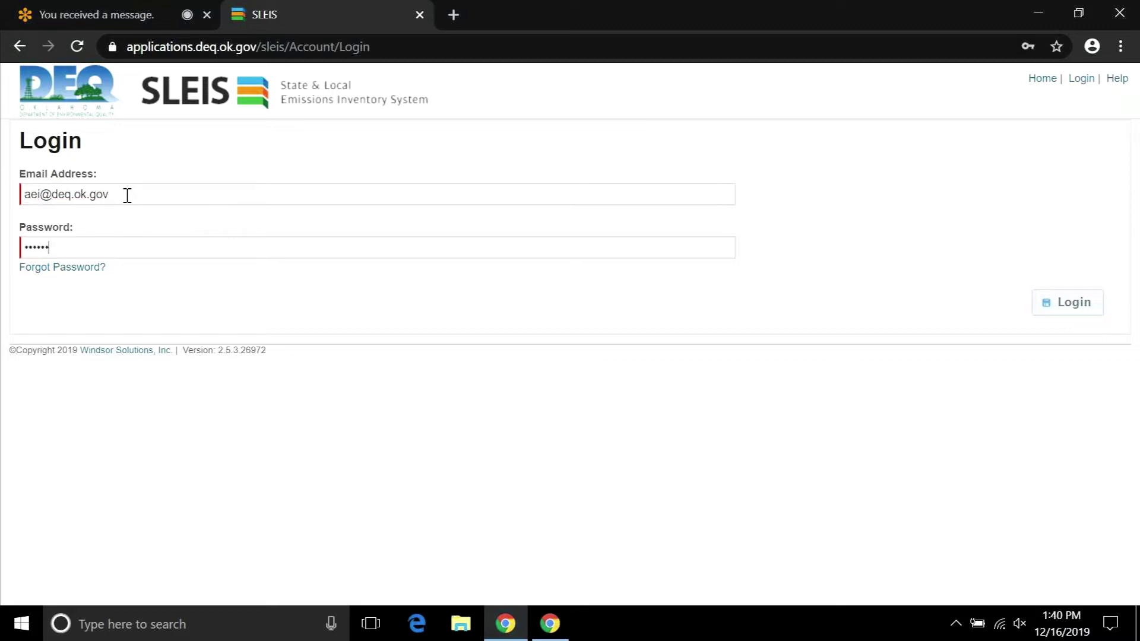
type("*****")
key("Return")
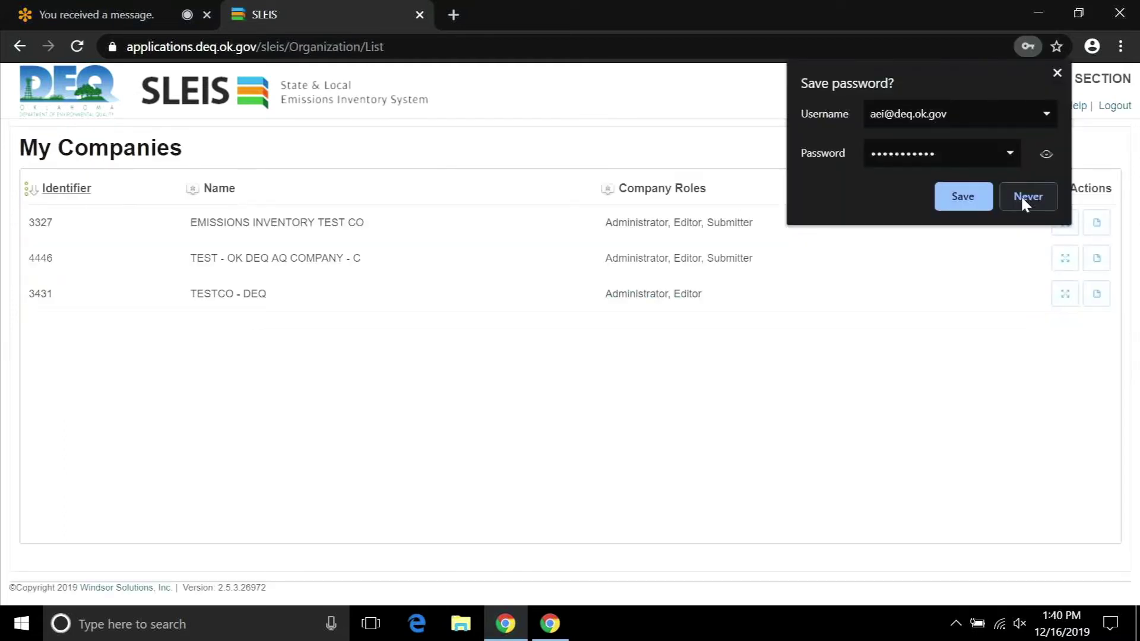
Choose Never in Chrome's save-password prompt.
left_click(1022, 198)
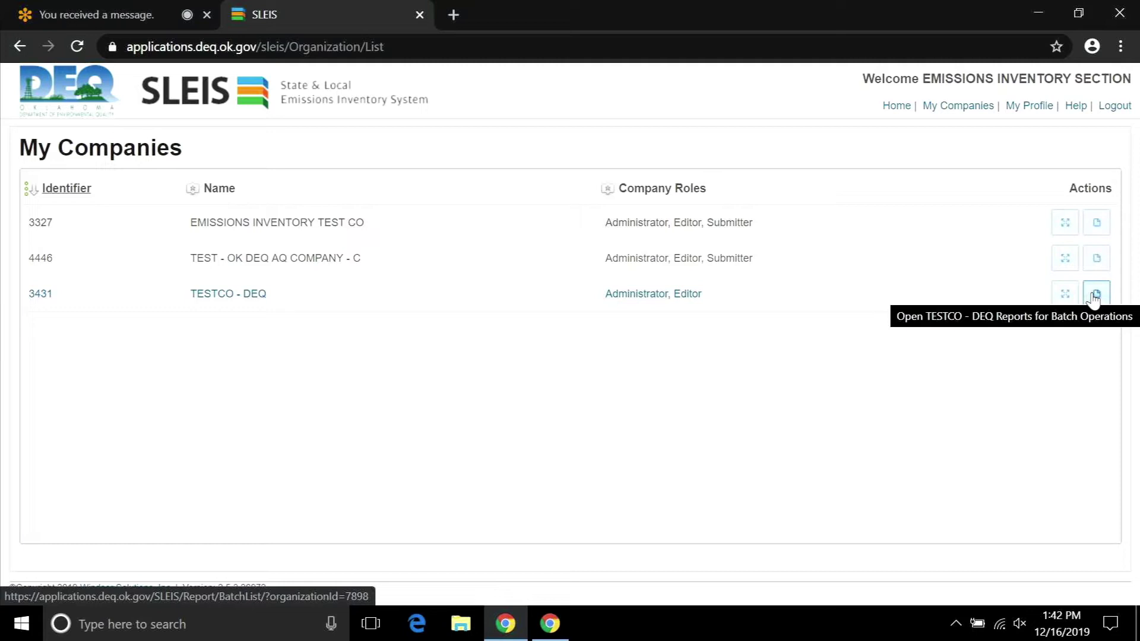
left_click(1095, 295)
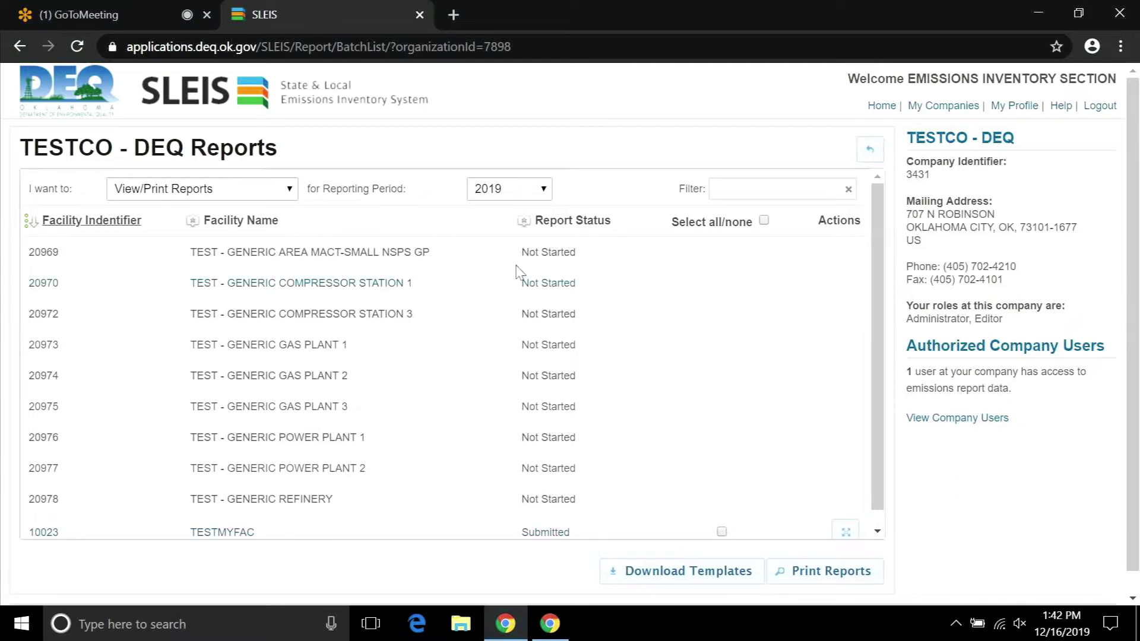
left_click(543, 190)
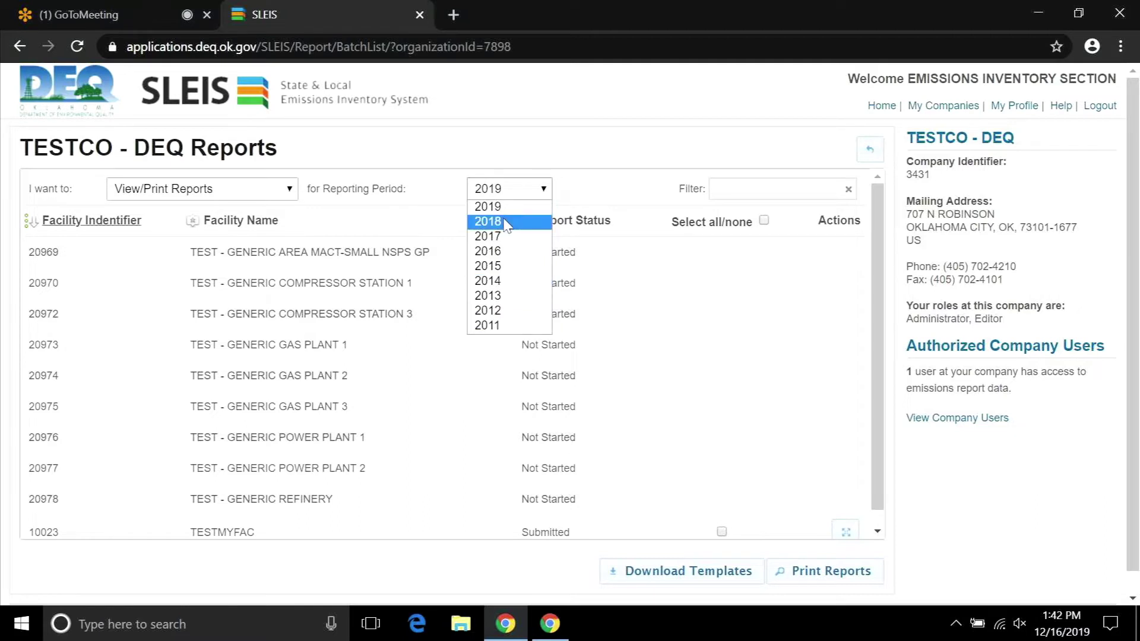
left_click(505, 224)
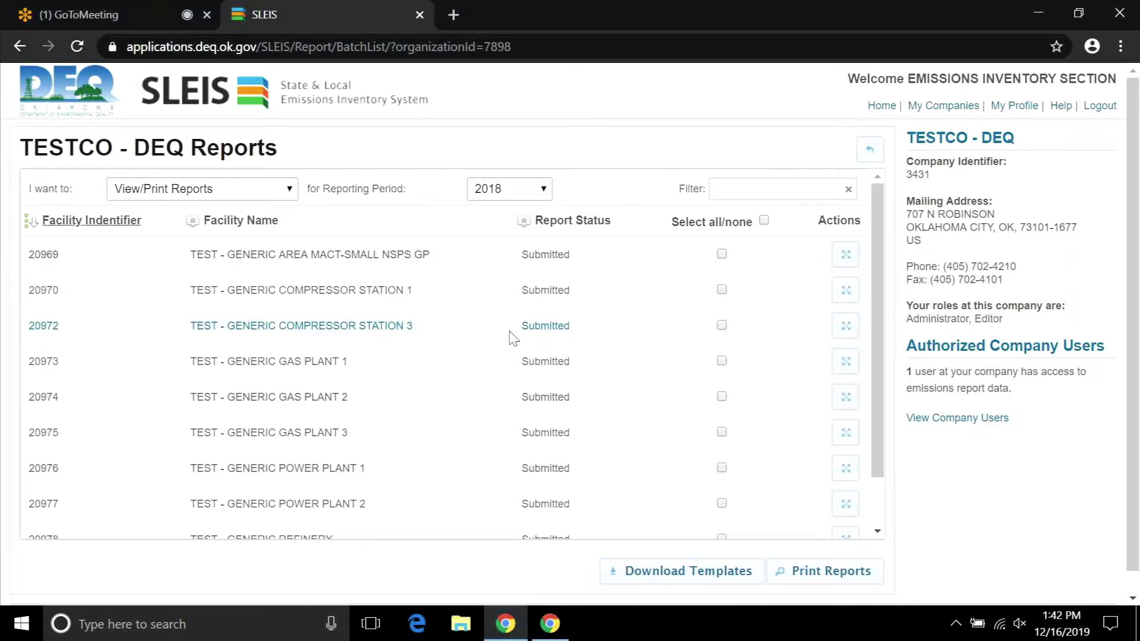
left_click(542, 190)
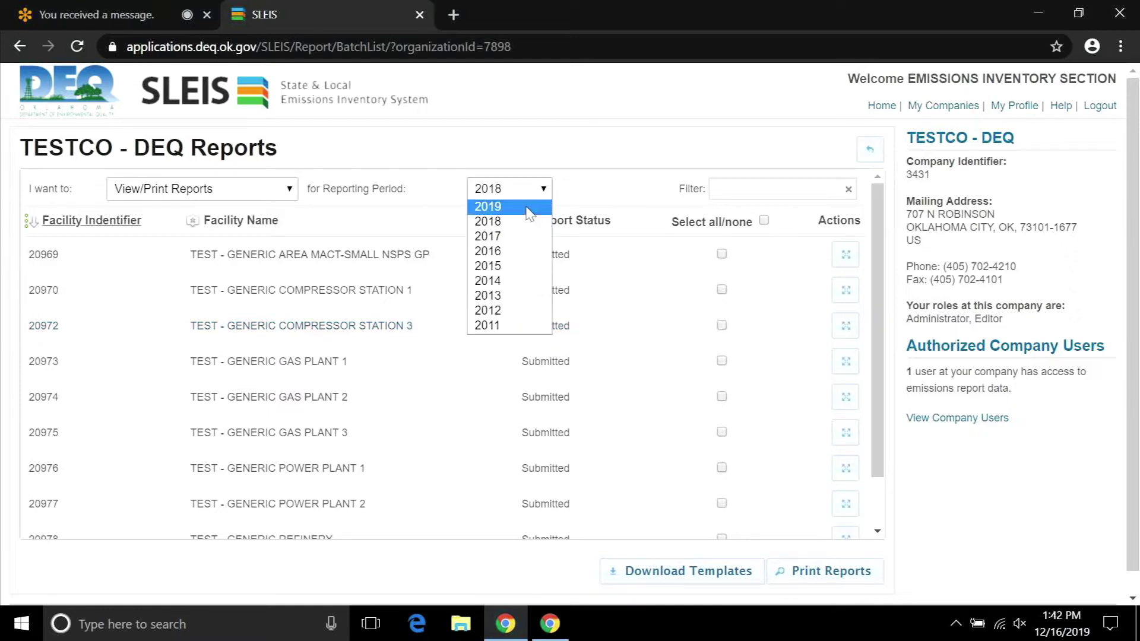
left_click(529, 209)
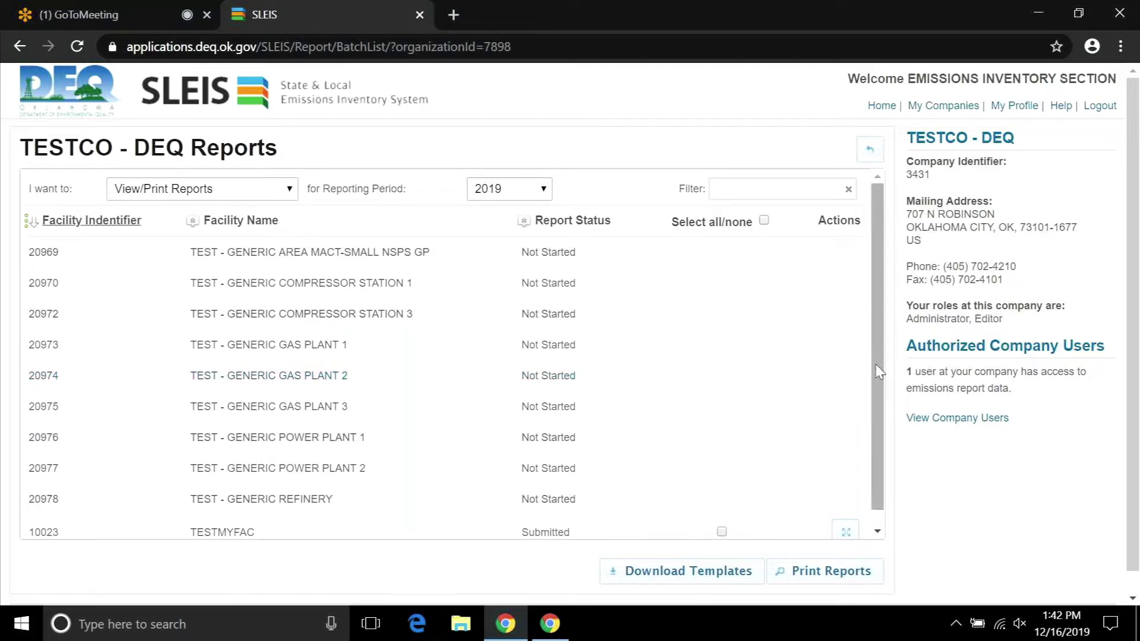
scroll(877, 386, "down", 1)
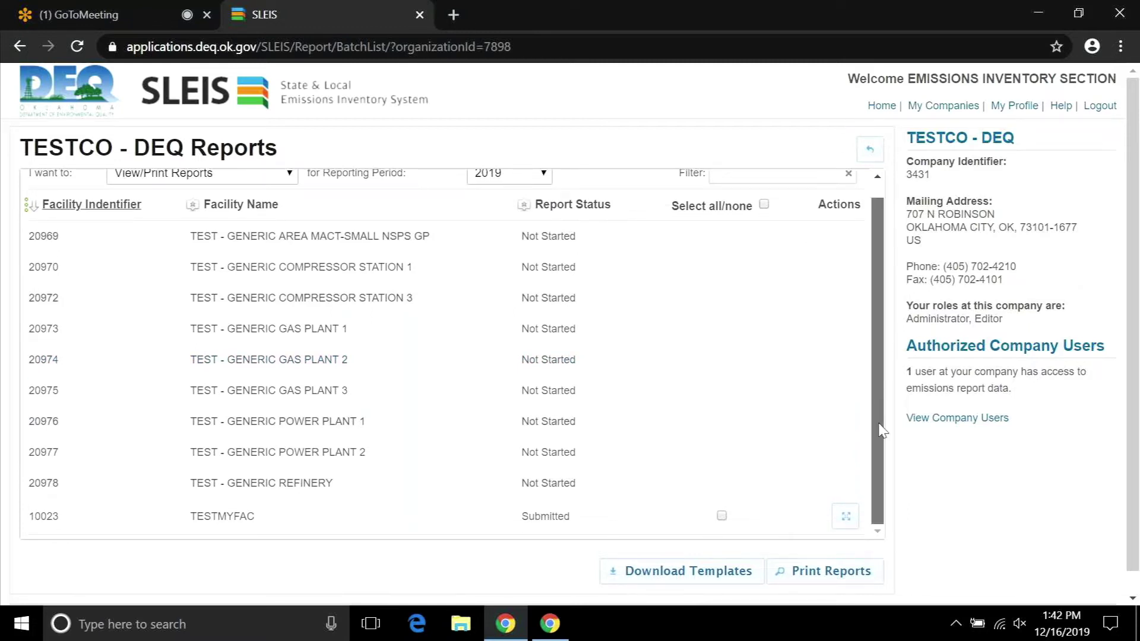
scroll(880, 429, "up", 1)
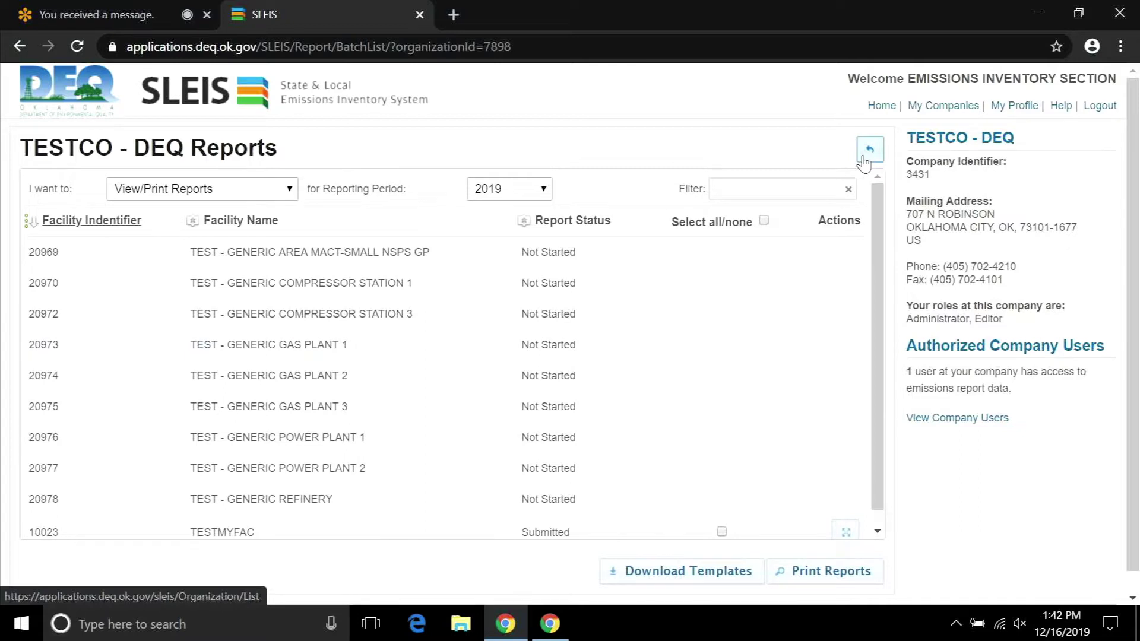
Go back to the TESTCO - DEQ Facilities list and scroll to facility 20969.
left_click(869, 151)
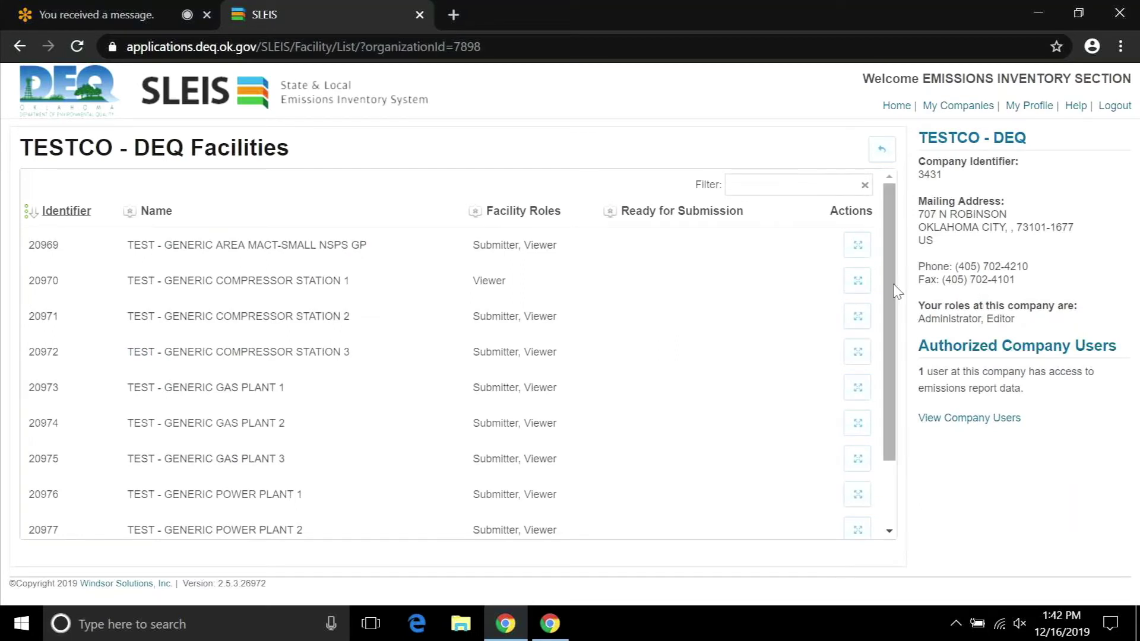
mouse_move(887, 282)
left_mouse_down()
mouse_move(895, 365)
mouse_move(891, 288)
left_mouse_up()
left_click_drag(890, 288, 894, 299)
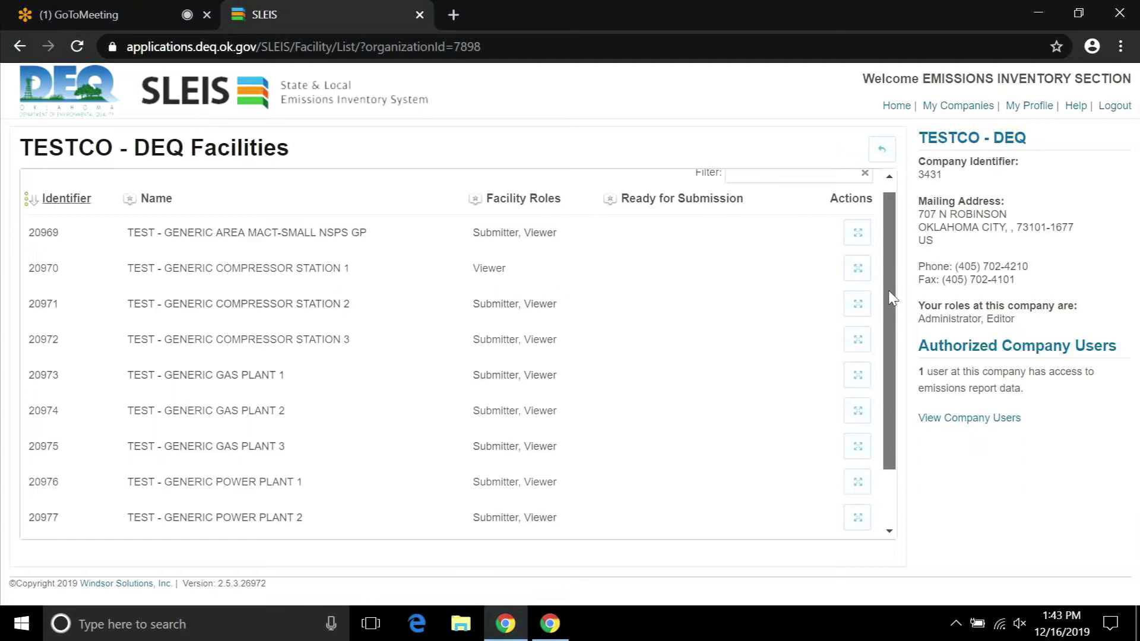
left_click_drag(893, 298, 892, 272)
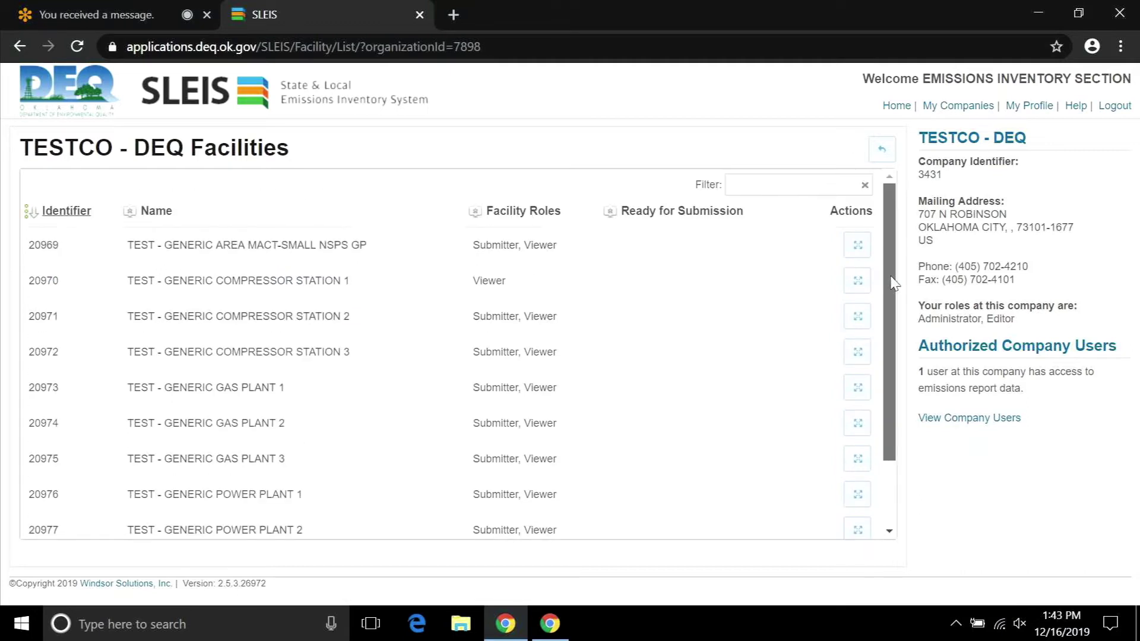
Open facility 20969's reports twice, returning each time to the TESTCO - DEQ Facilities list.
left_click(858, 246)
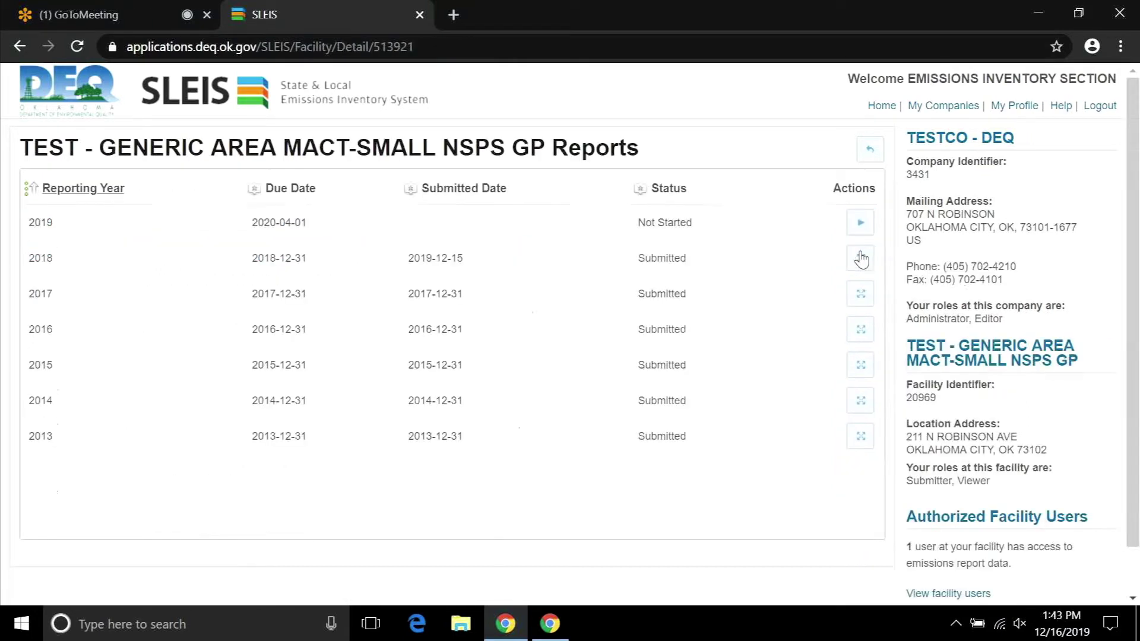
left_click(870, 151)
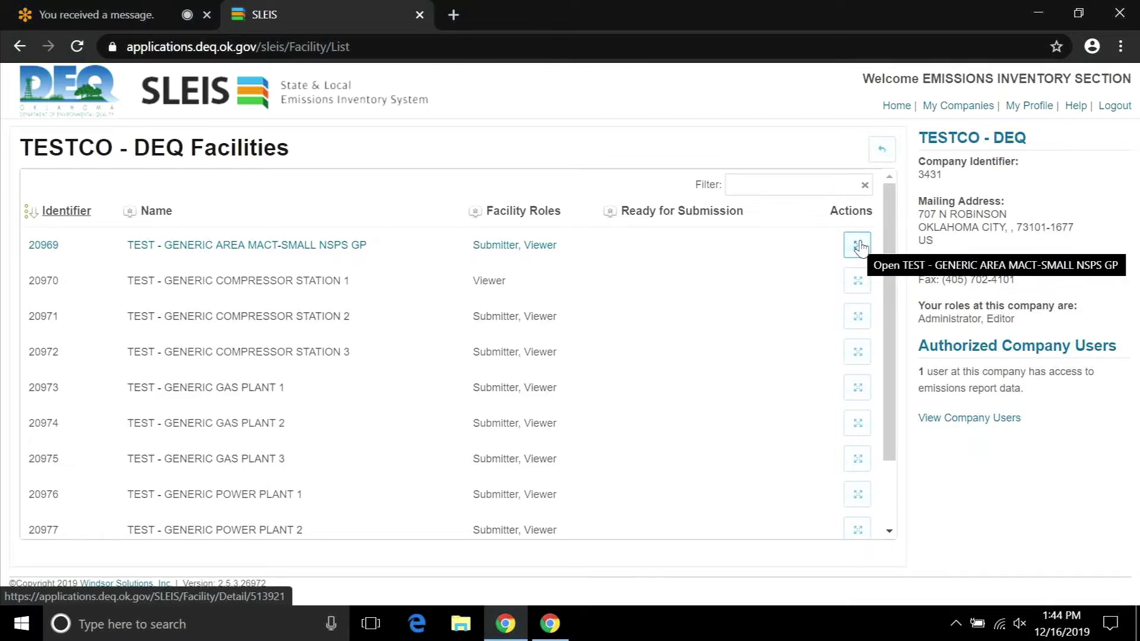
left_click(857, 245)
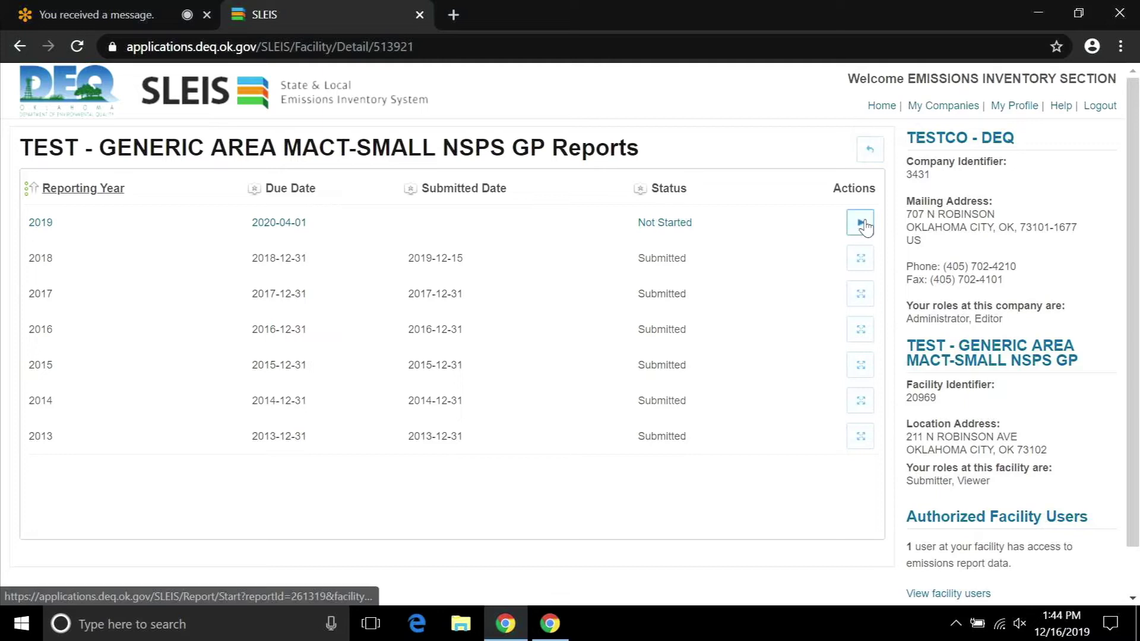
left_click(867, 154)
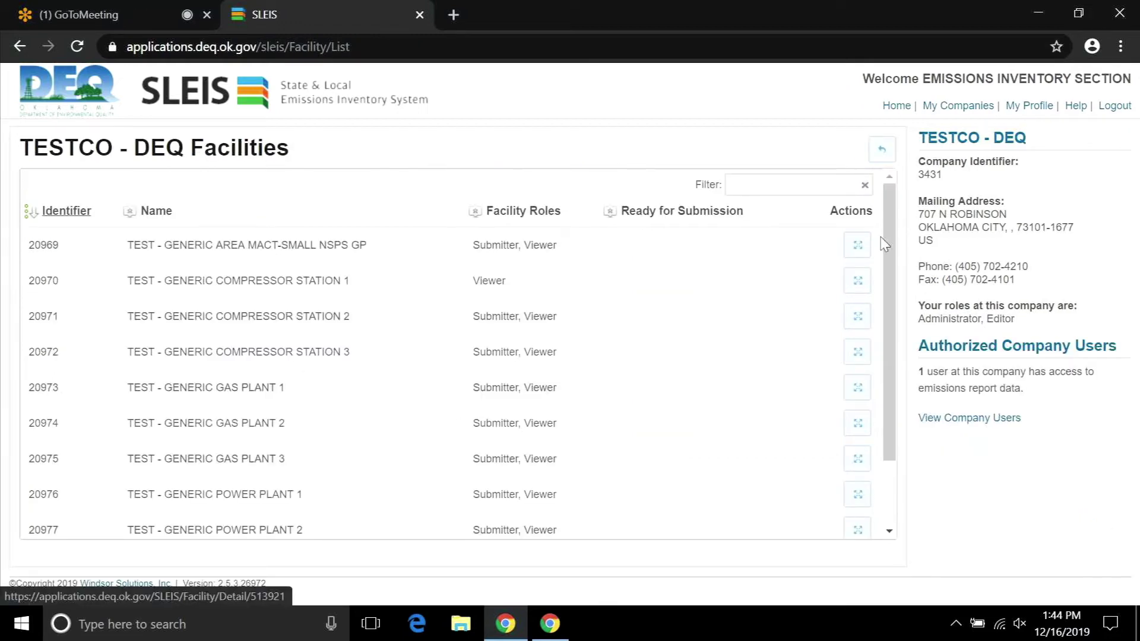
mouse_move(884, 245)
left_mouse_down()
mouse_move(893, 342)
mouse_move(886, 226)
left_mouse_up()
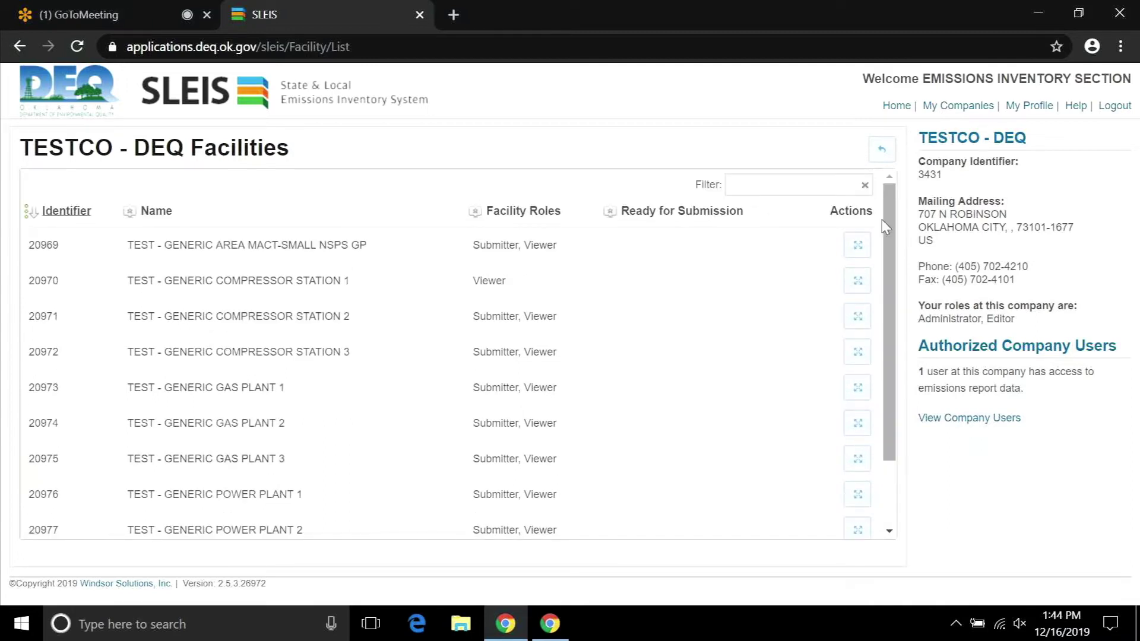
Open facility 20969's Reports page and check that 2019 is Not Started.
left_click(855, 251)
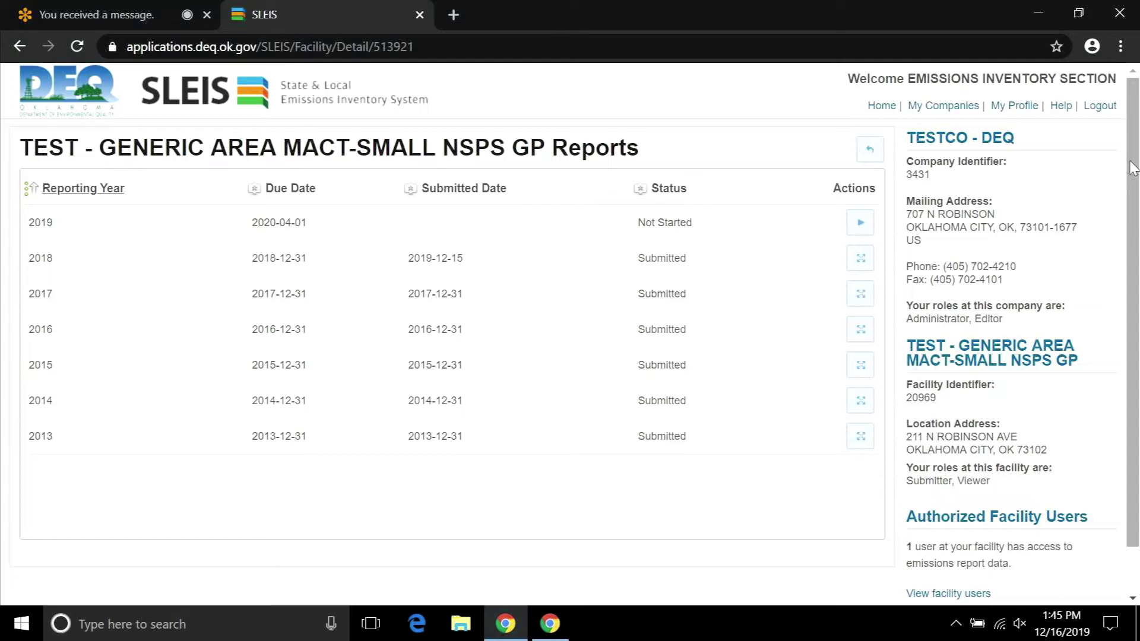
scroll(1132, 169, "down", 1)
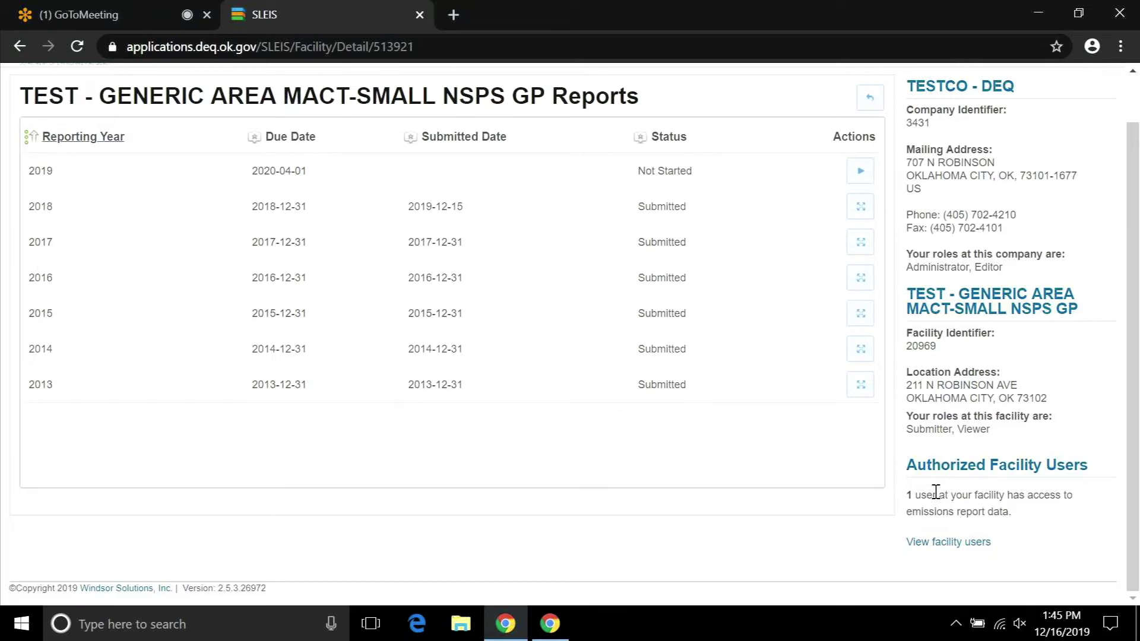
left_click_drag(1133, 151, 1134, 107)
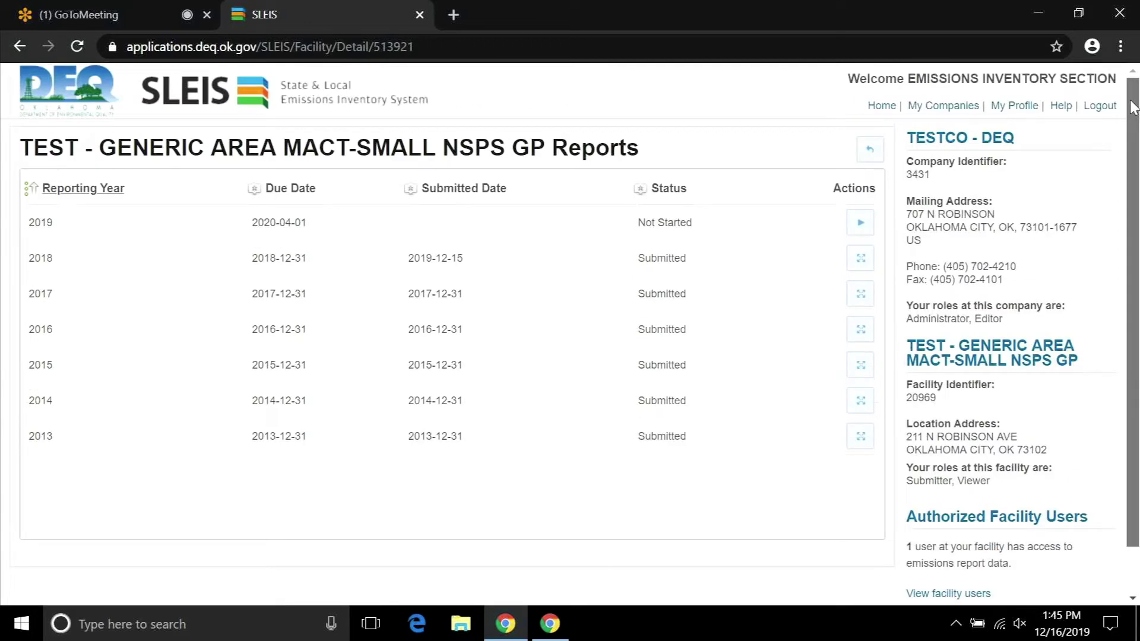
Start the 2019 report from its row and scroll down to More Actions.
left_click(860, 226)
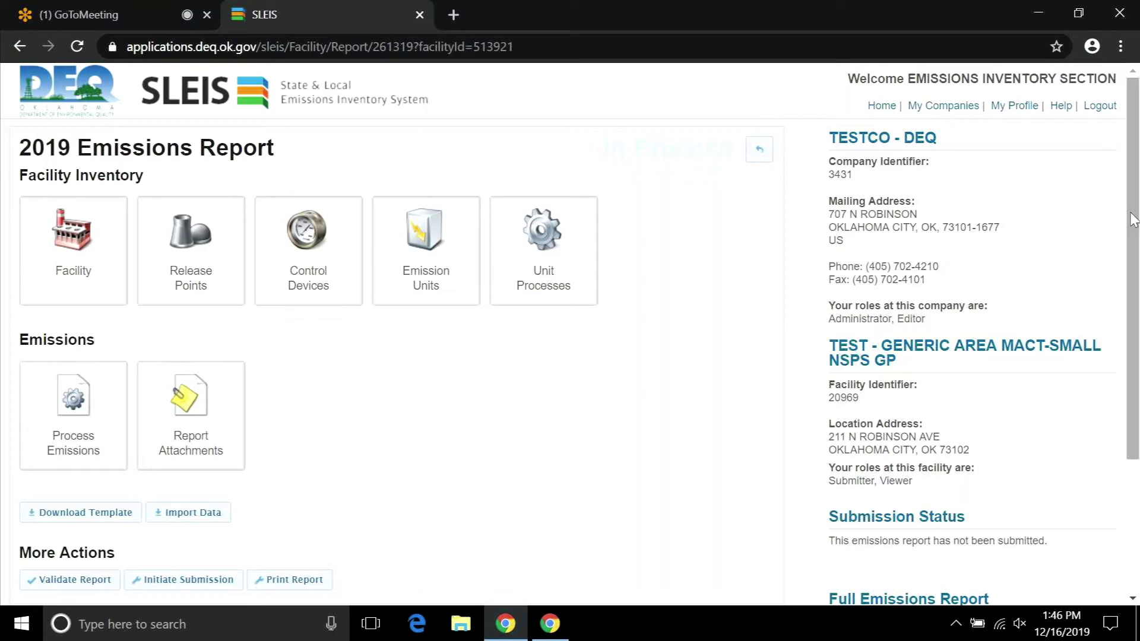
left_click_drag(1130, 213, 1129, 359)
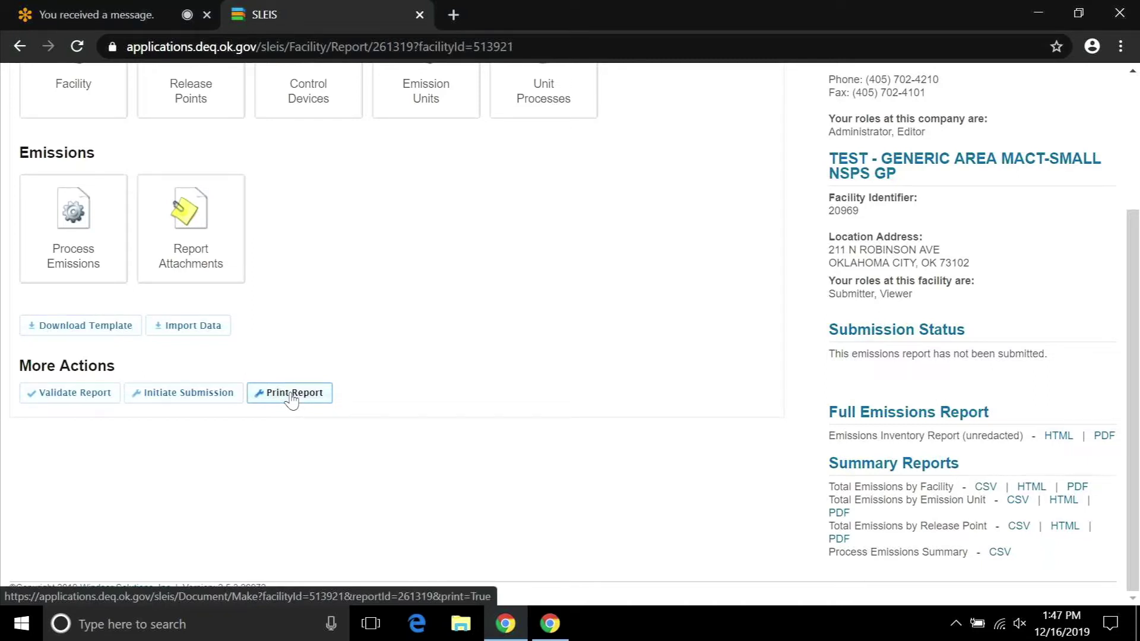
Print the 2019 report and open the downloaded six-page PDF from the download bar.
left_click(291, 393)
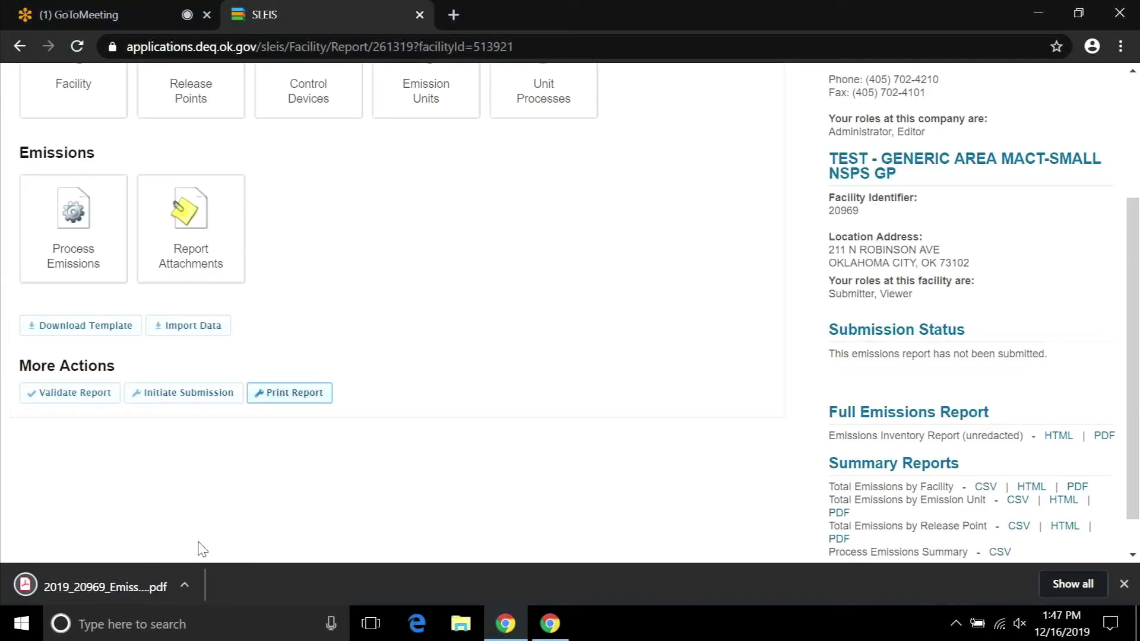
left_click(187, 582)
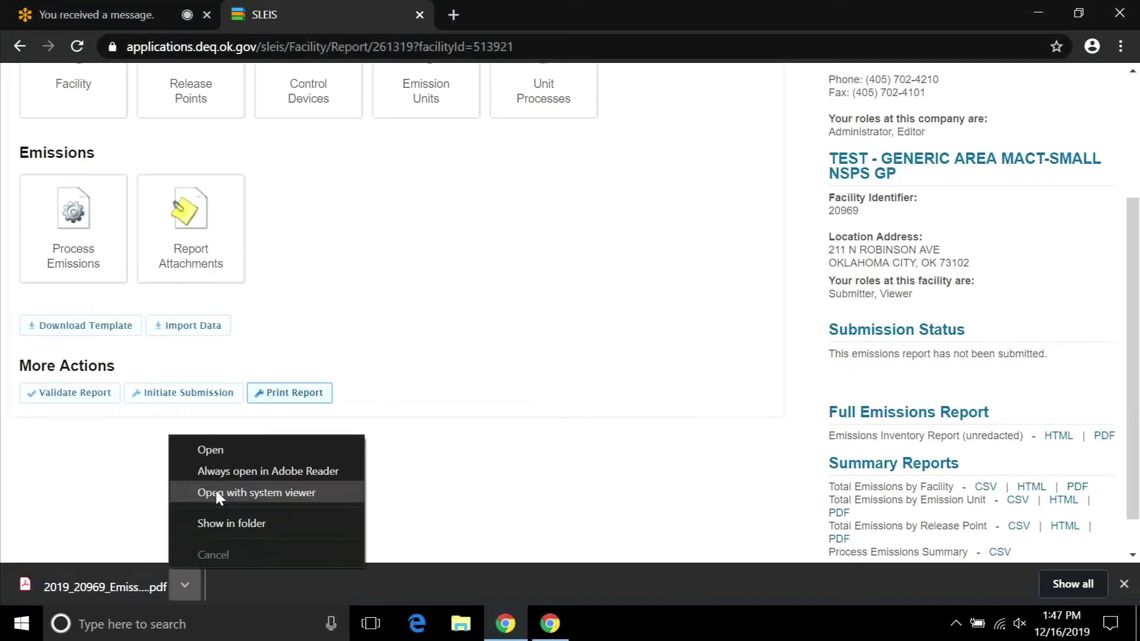
left_click(216, 493)
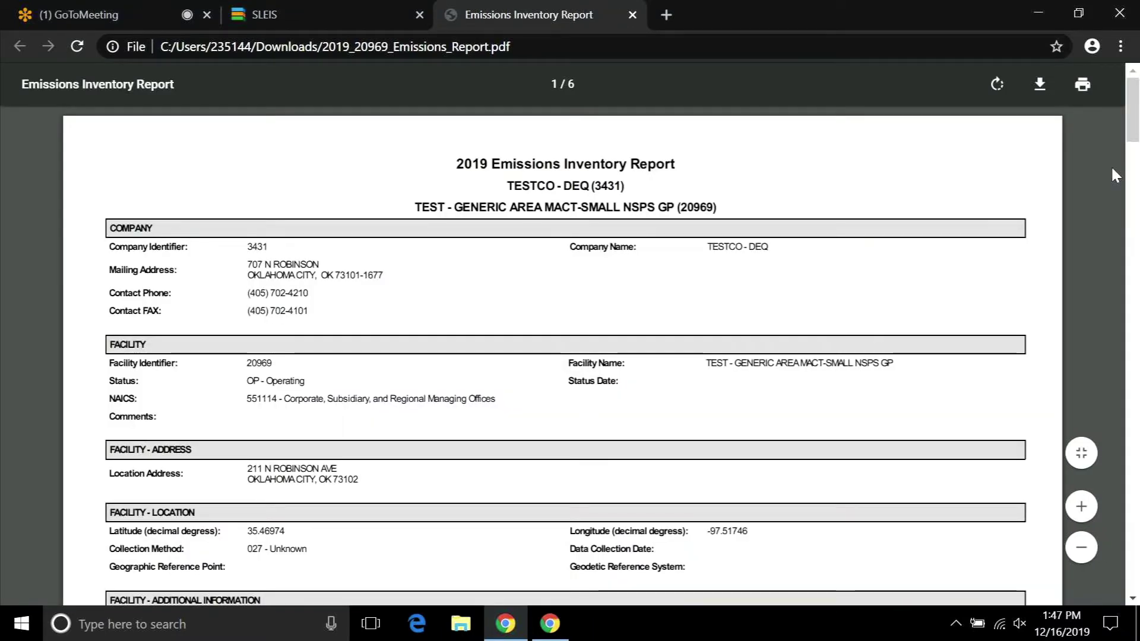
mouse_move(1135, 126)
left_mouse_down()
mouse_move(1134, 387)
mouse_move(1125, 113)
left_mouse_up()
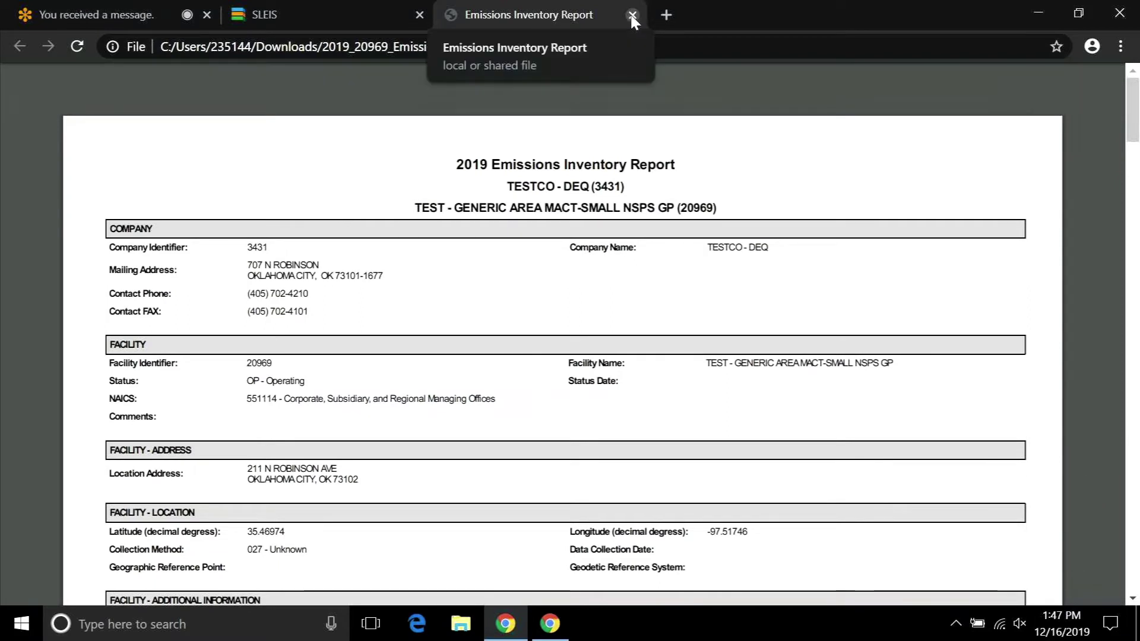
Close the PDF tab and open the Facility tile showing facility 20969 as Operating, NAICS 551114.
left_click(632, 15)
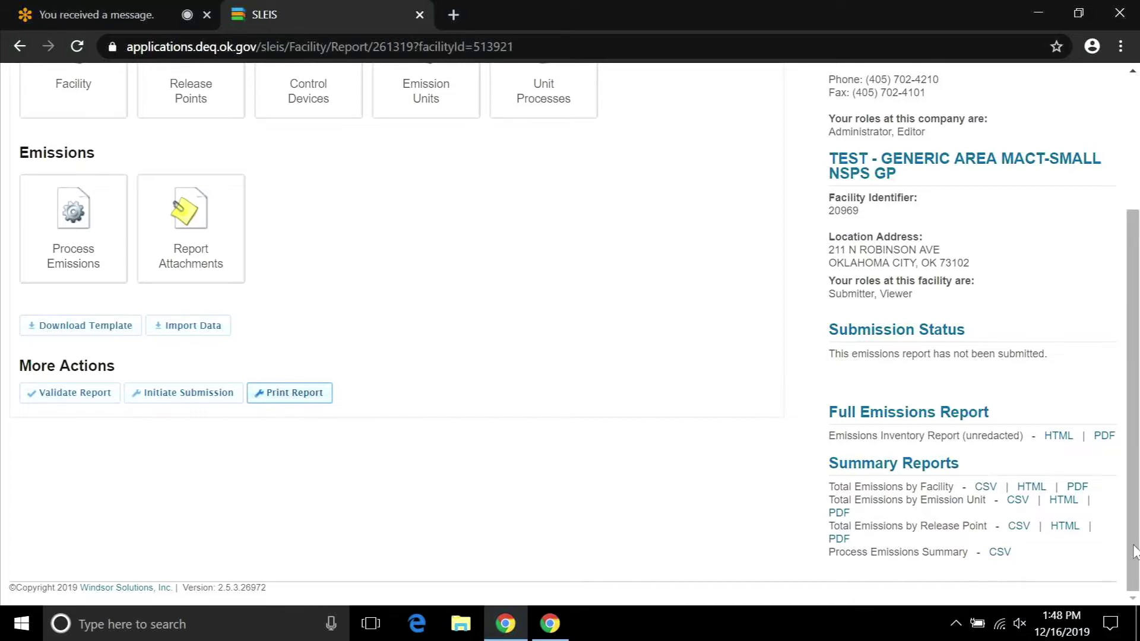
left_click_drag(1135, 552, 1135, 380)
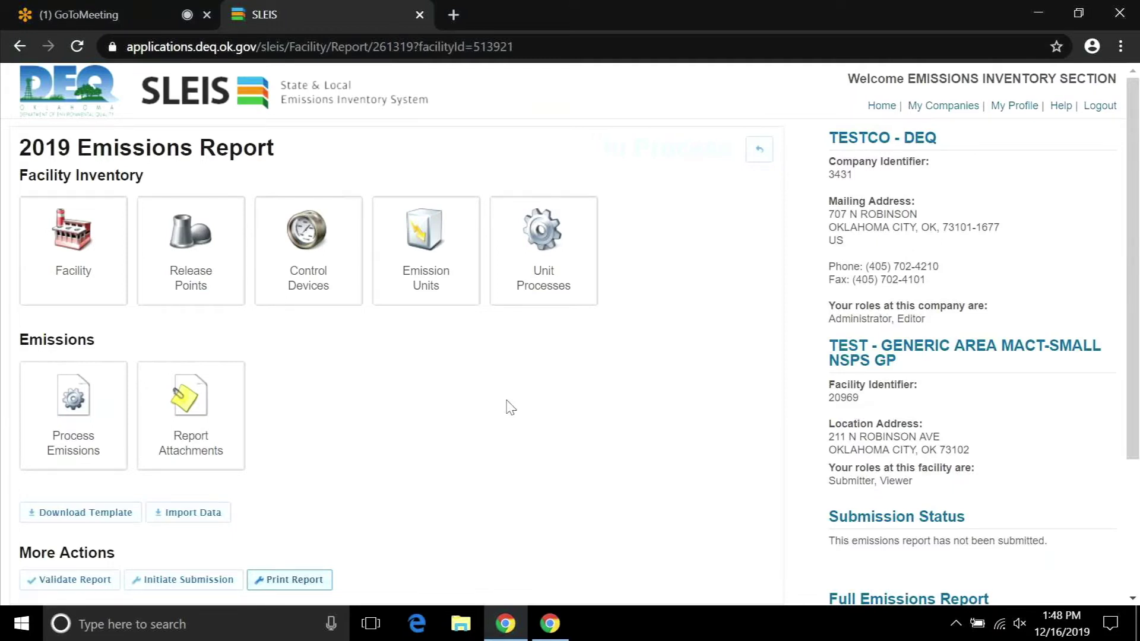
left_click_drag(506, 401, 416, 355)
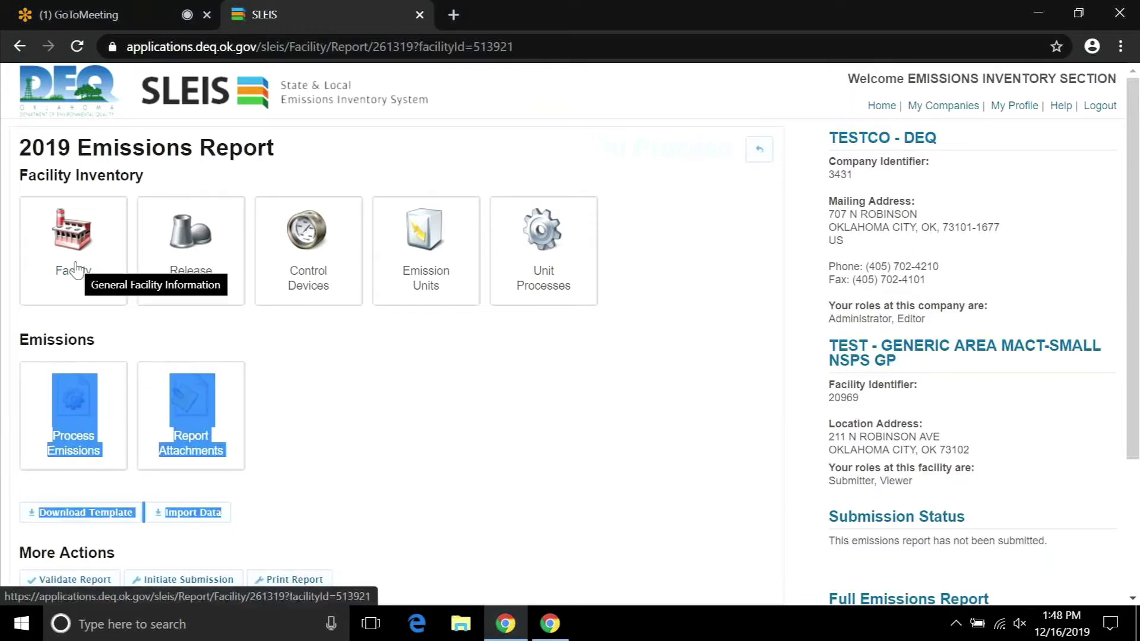
left_click(75, 270)
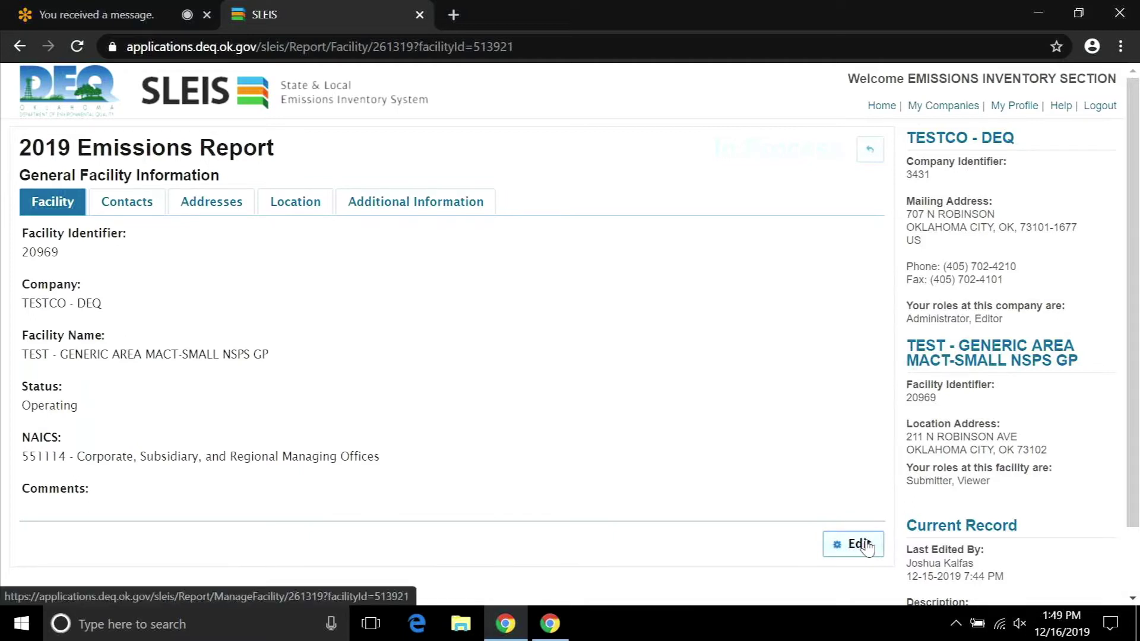
left_click(131, 210)
left_click(211, 203)
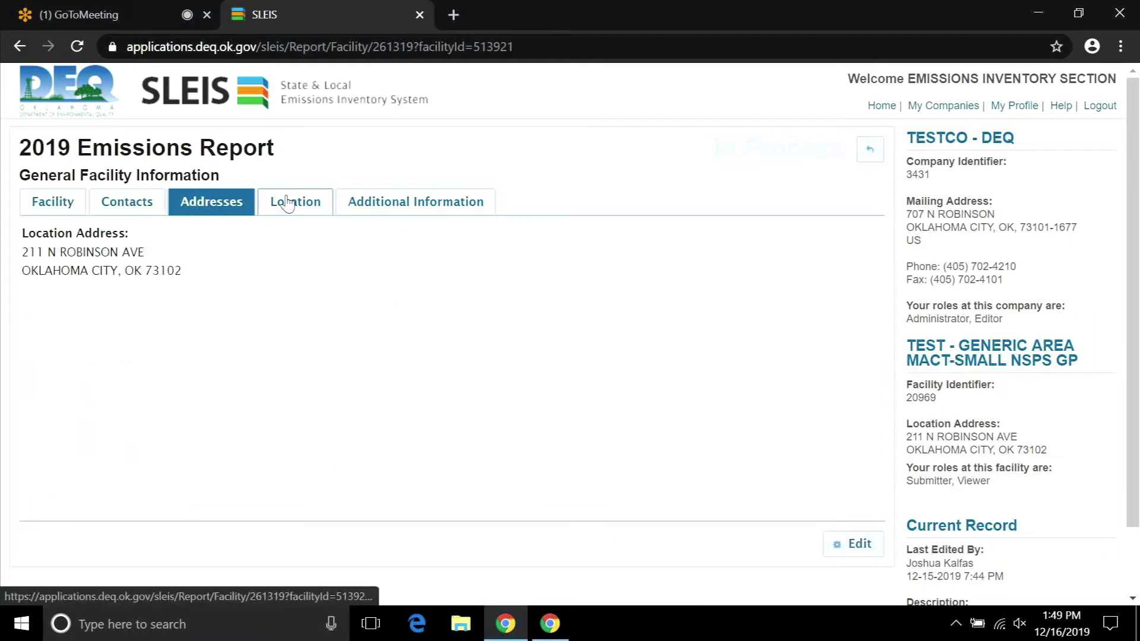
left_click(287, 203)
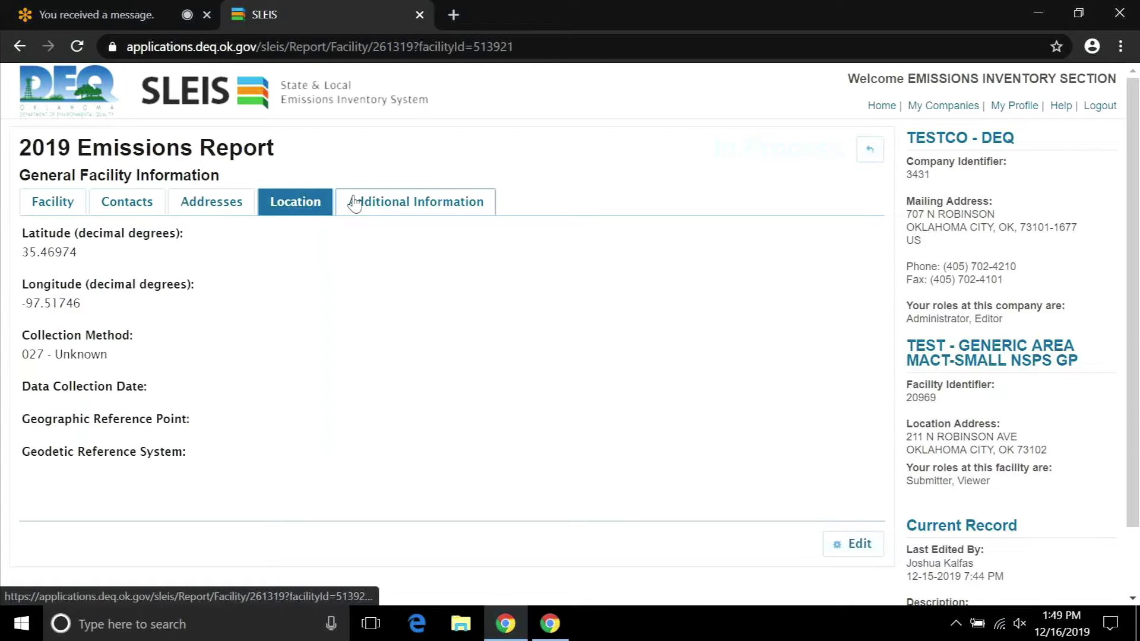
left_click(354, 204)
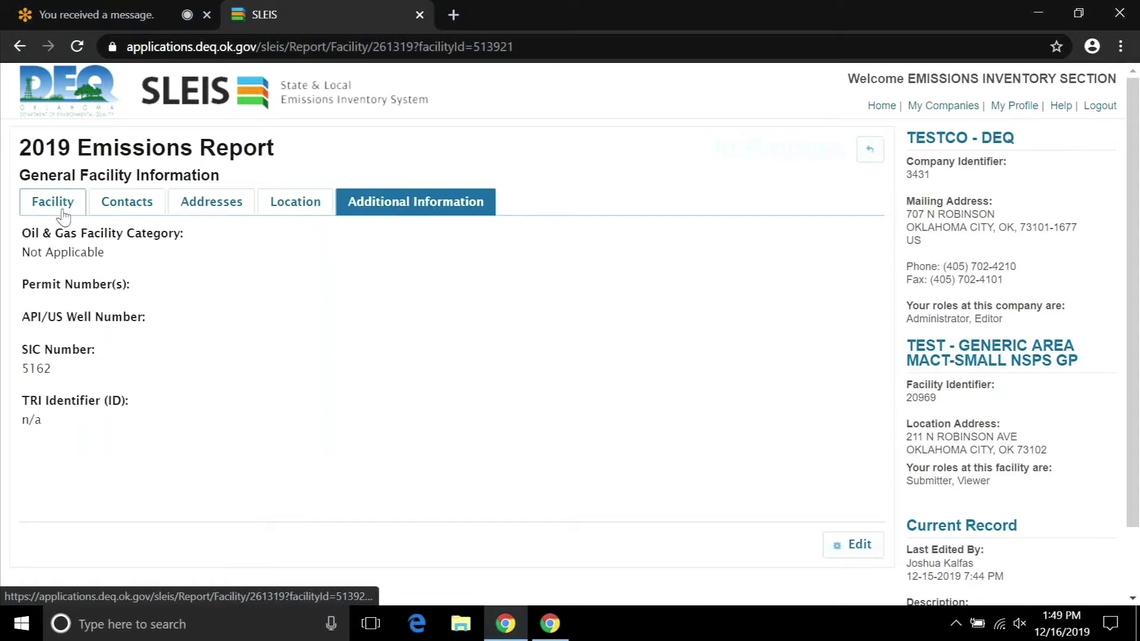
left_click(64, 217)
Open the Facility tile of the 2019 report to display the General Facility Information form.
left_click(852, 542)
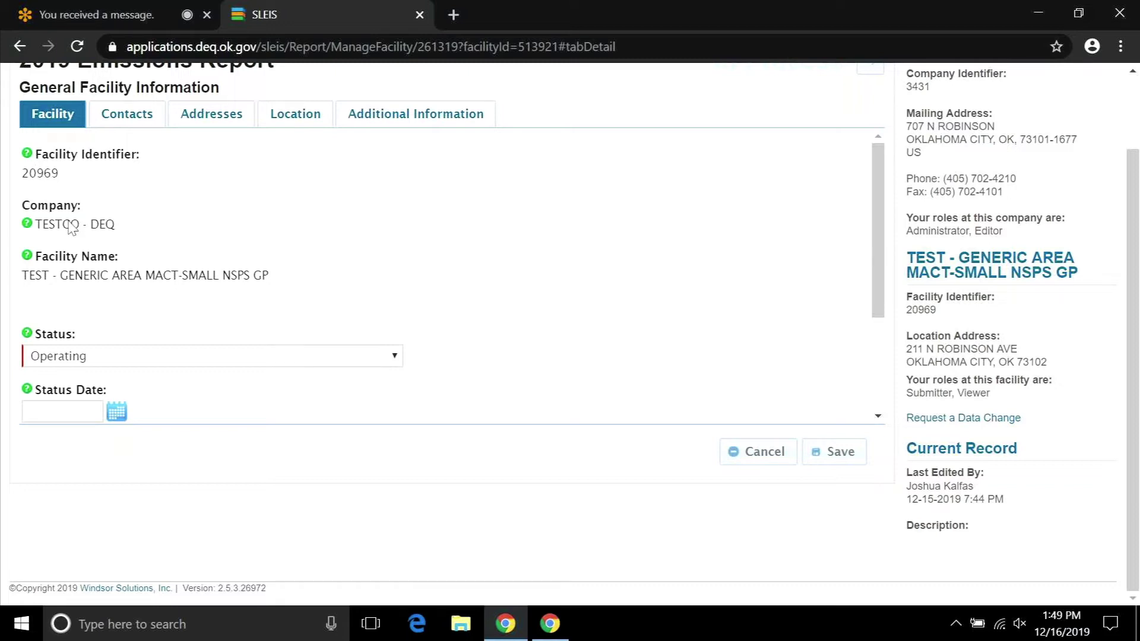
mouse_move(95, 280)
left_click(27, 153)
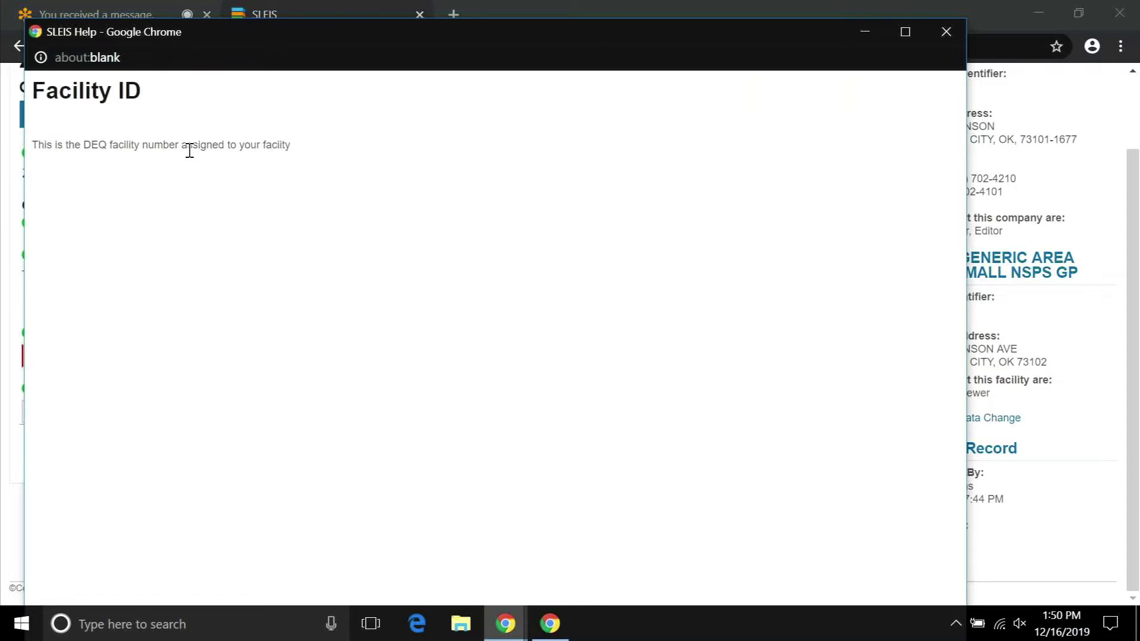
left_click(935, 31)
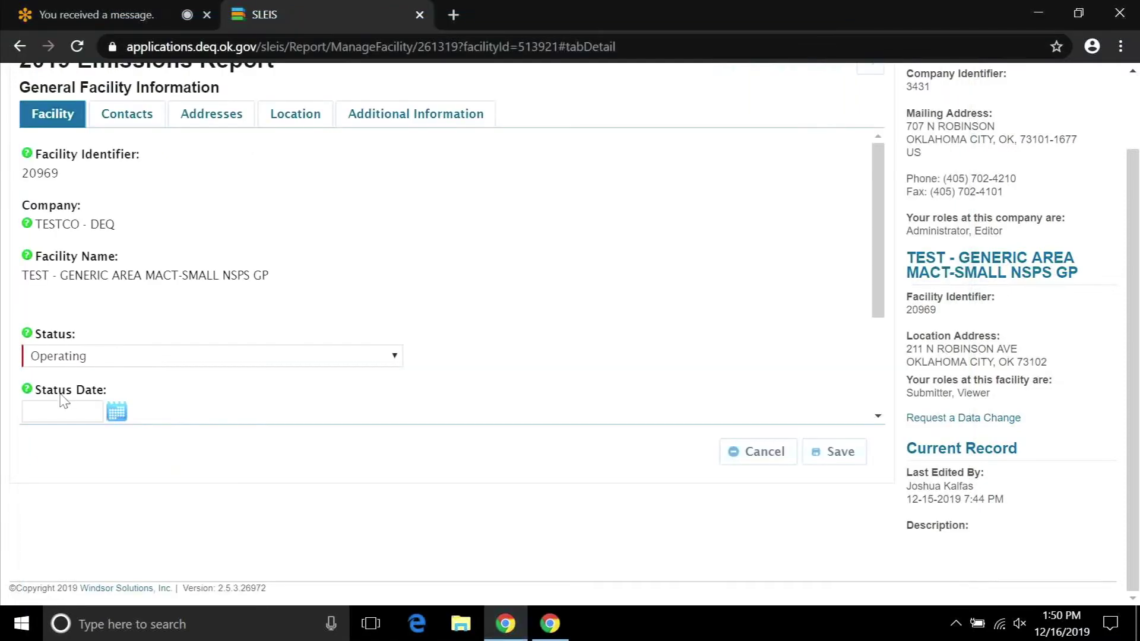
left_click(27, 389)
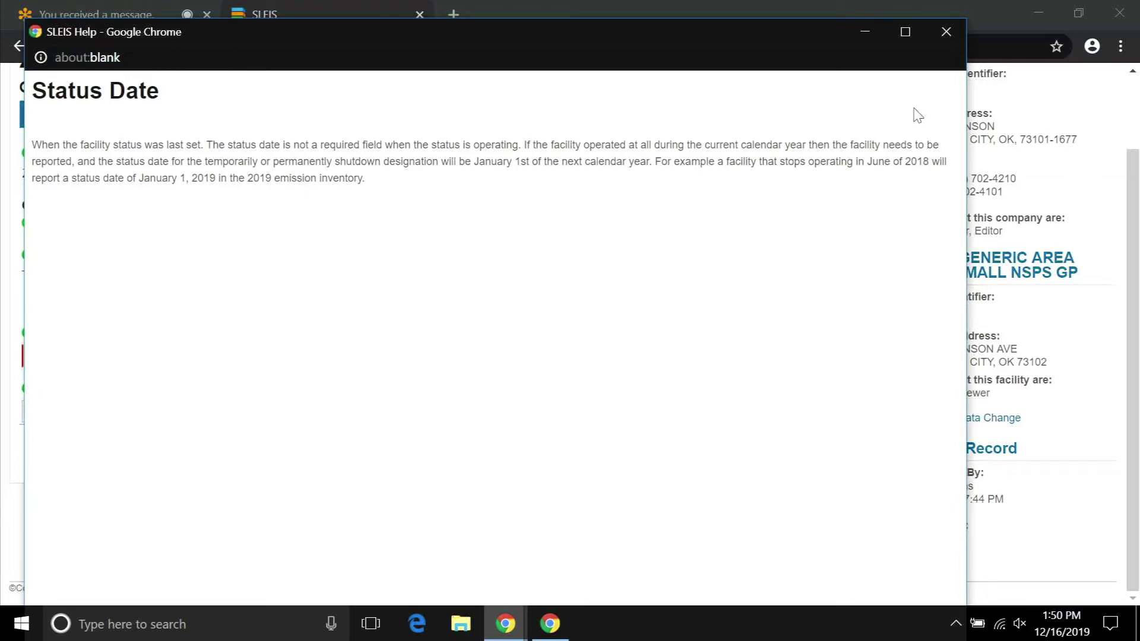
left_click(952, 39)
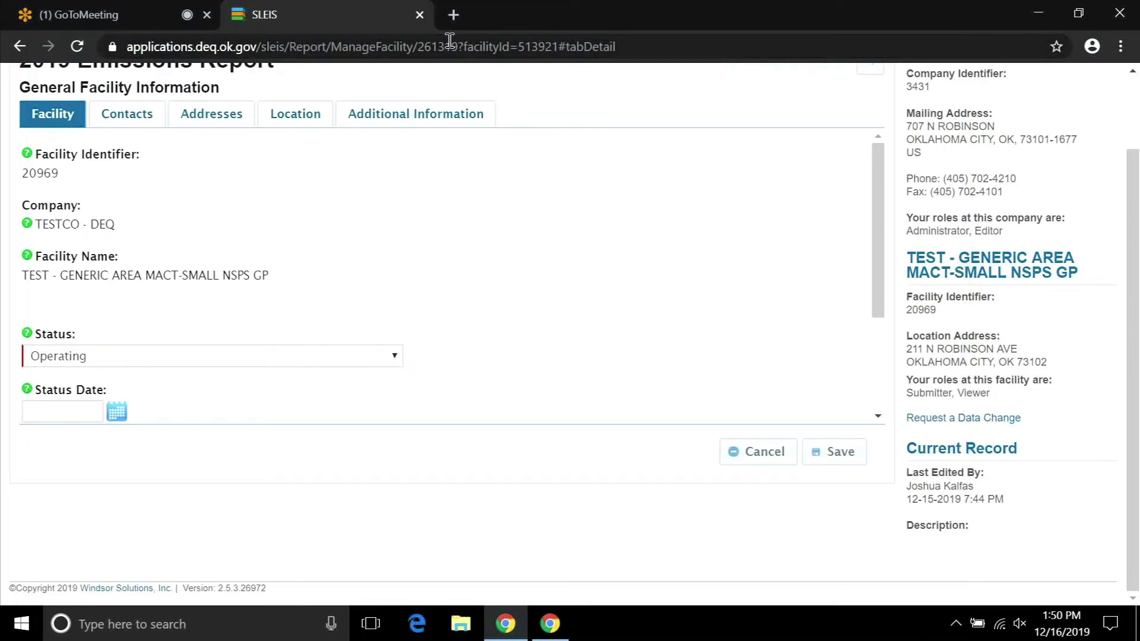
Step through the Contacts and Addresses tabs to the Location tab showing latitude, longitude and collection method.
left_click(144, 119)
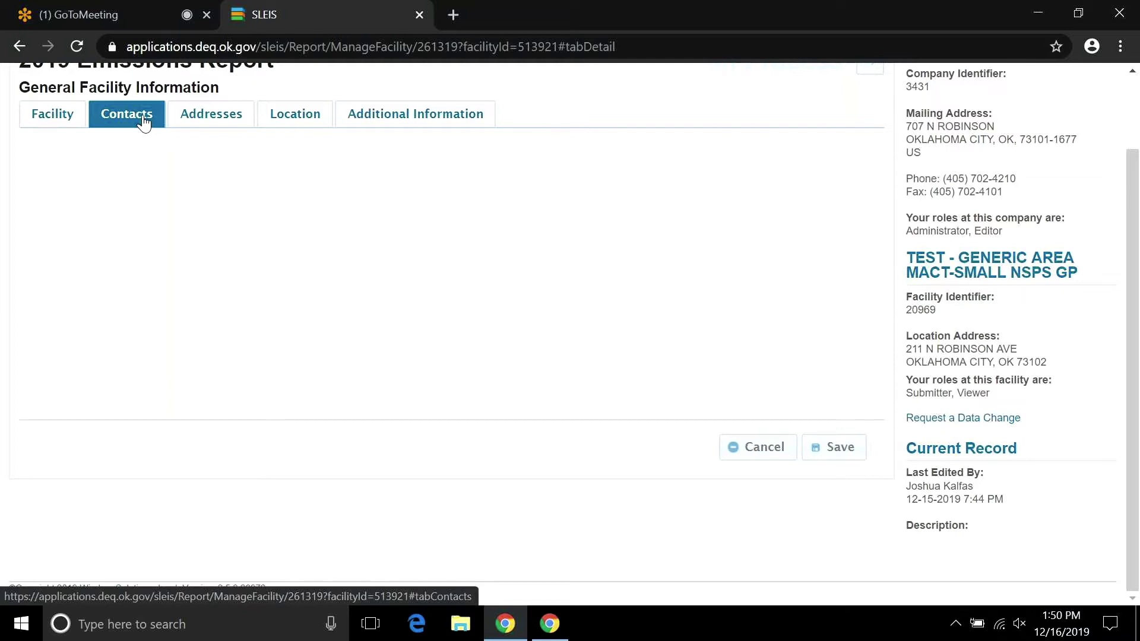
left_click(210, 115)
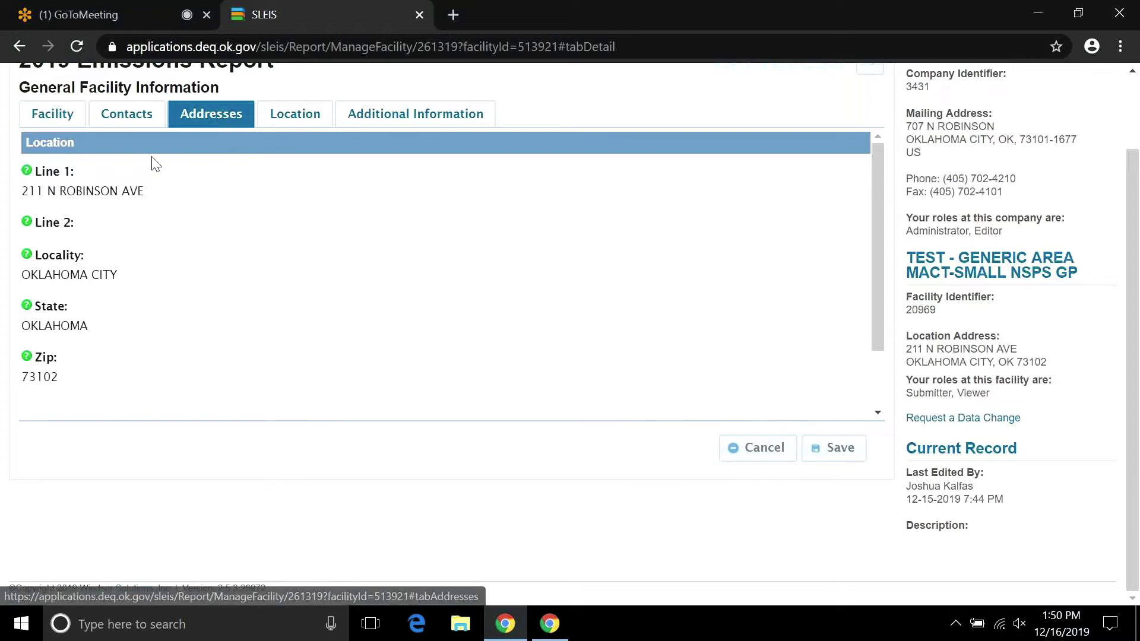
mouse_move(73, 197)
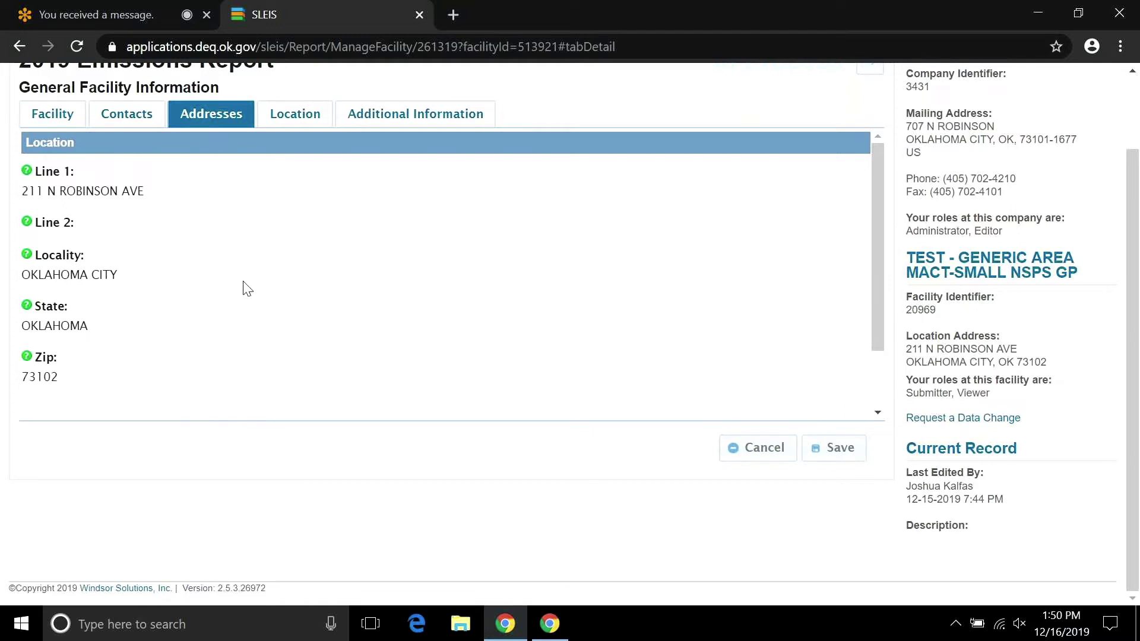
left_click(291, 122)
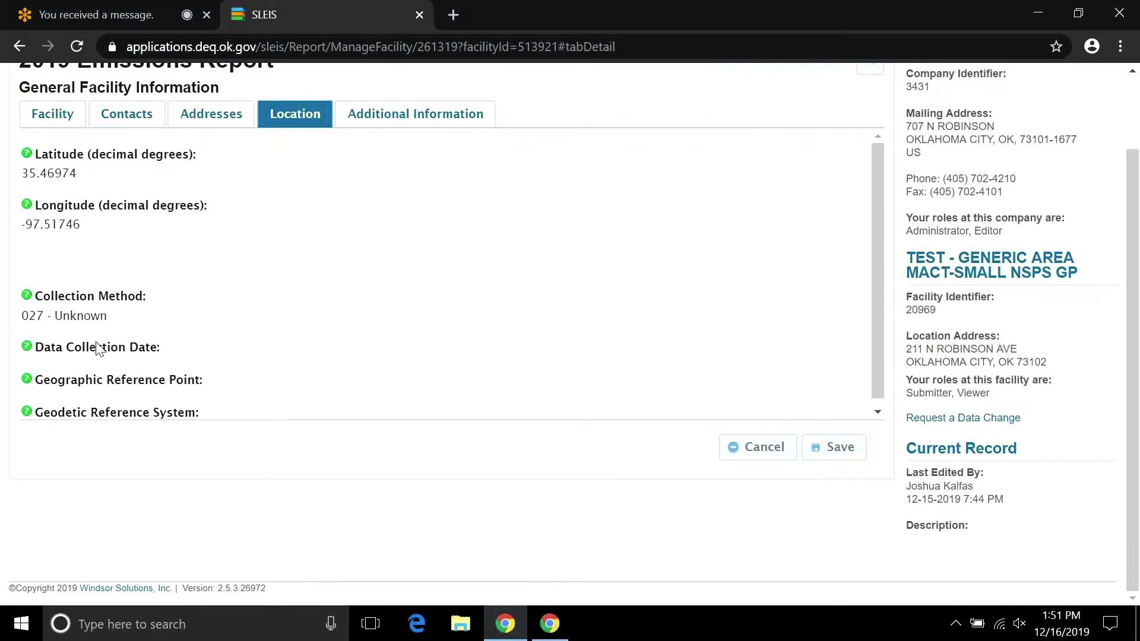
mouse_move(140, 385)
left_click(403, 118)
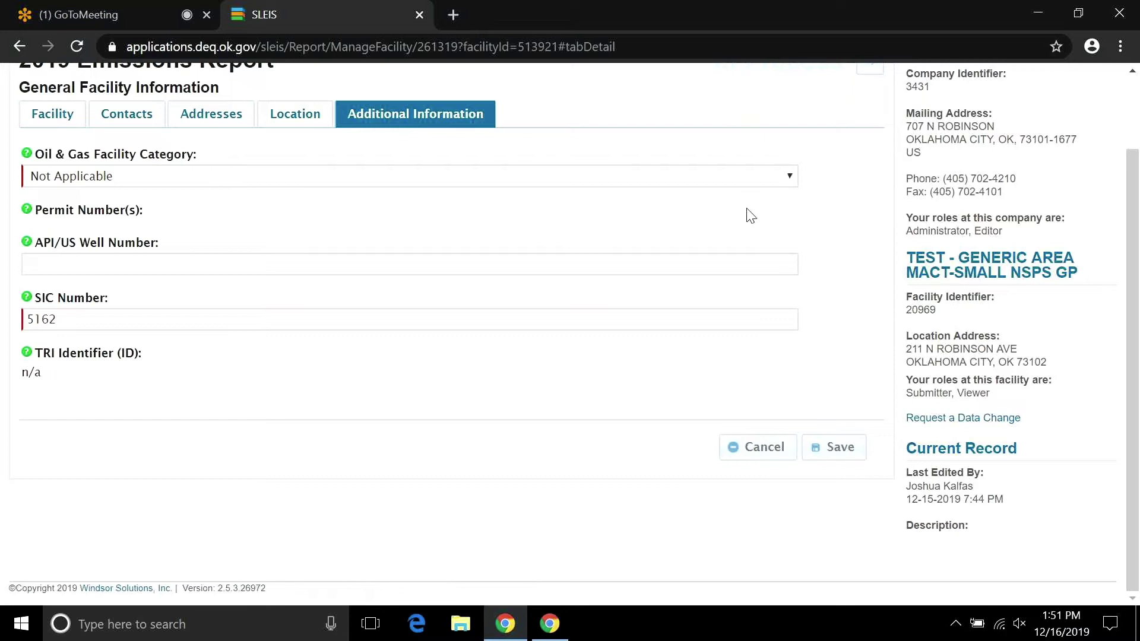
left_click(790, 177)
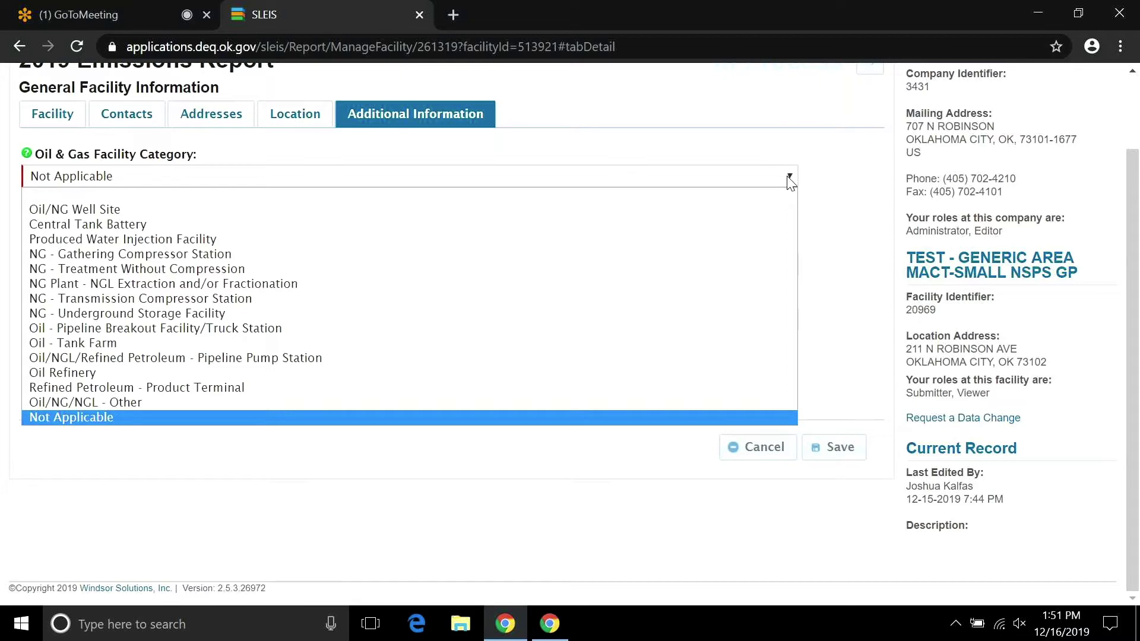
left_click(790, 180)
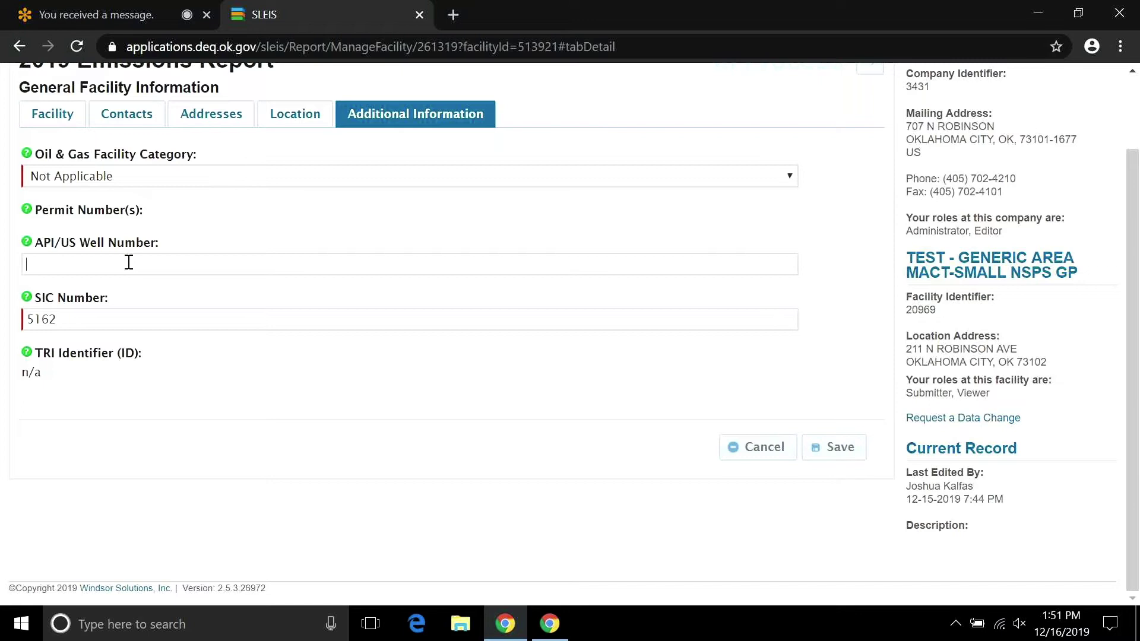
type("12")
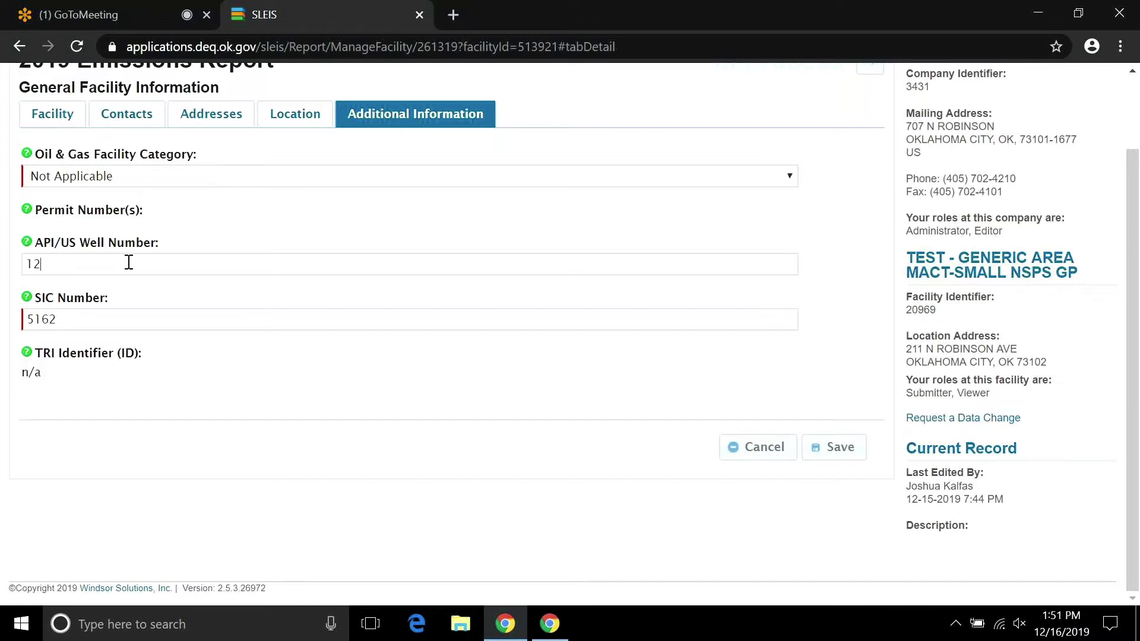
type("3456789")
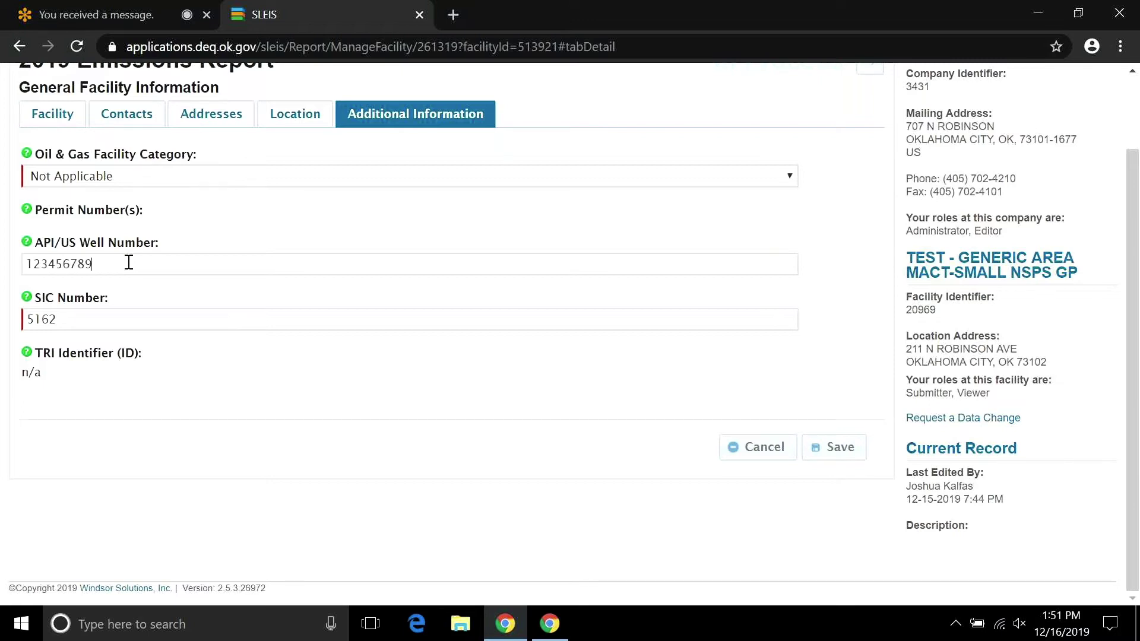
type("0, 1")
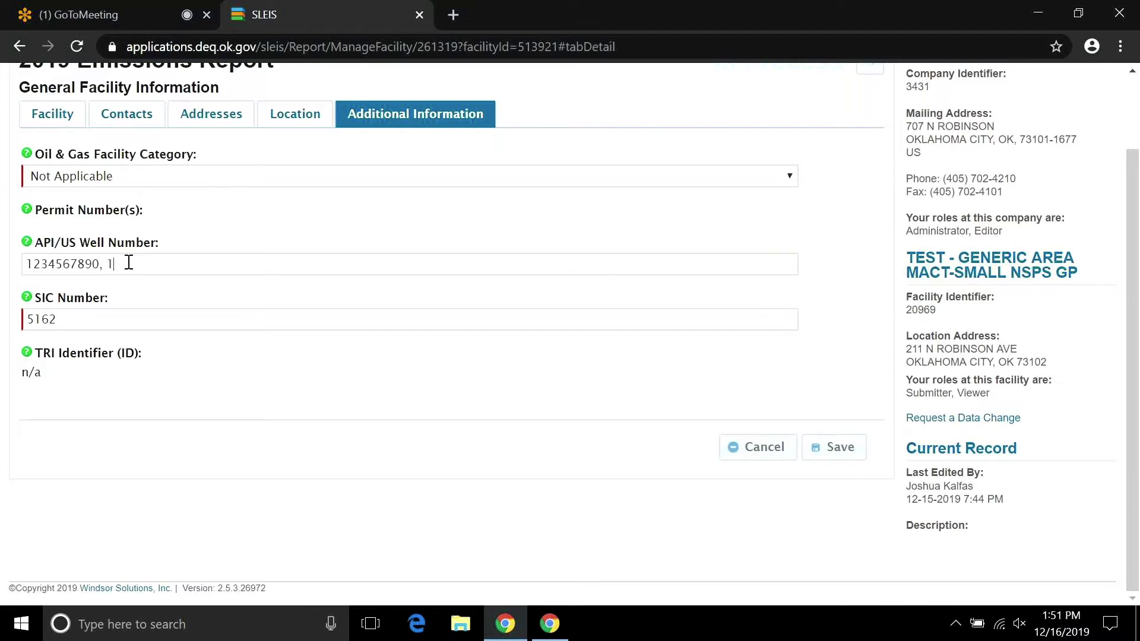
type("2345678901")
left_click(202, 265)
Set the Oil & Gas Facility Category from Not Applicable to NG - Gathering Compressor Station.
left_click(789, 177)
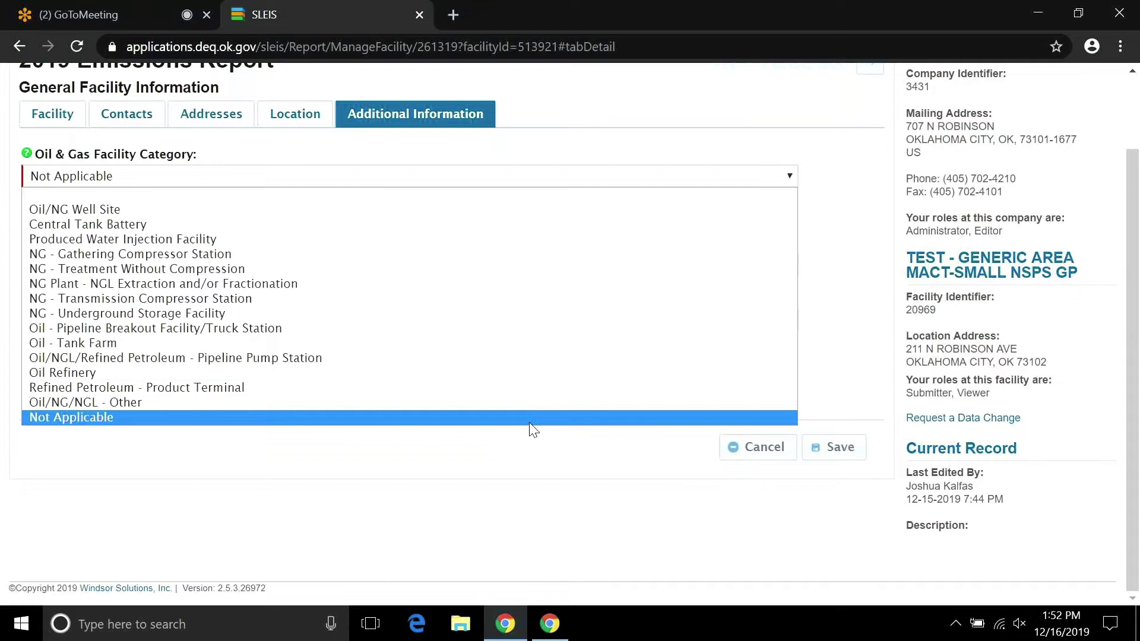
left_click(532, 417)
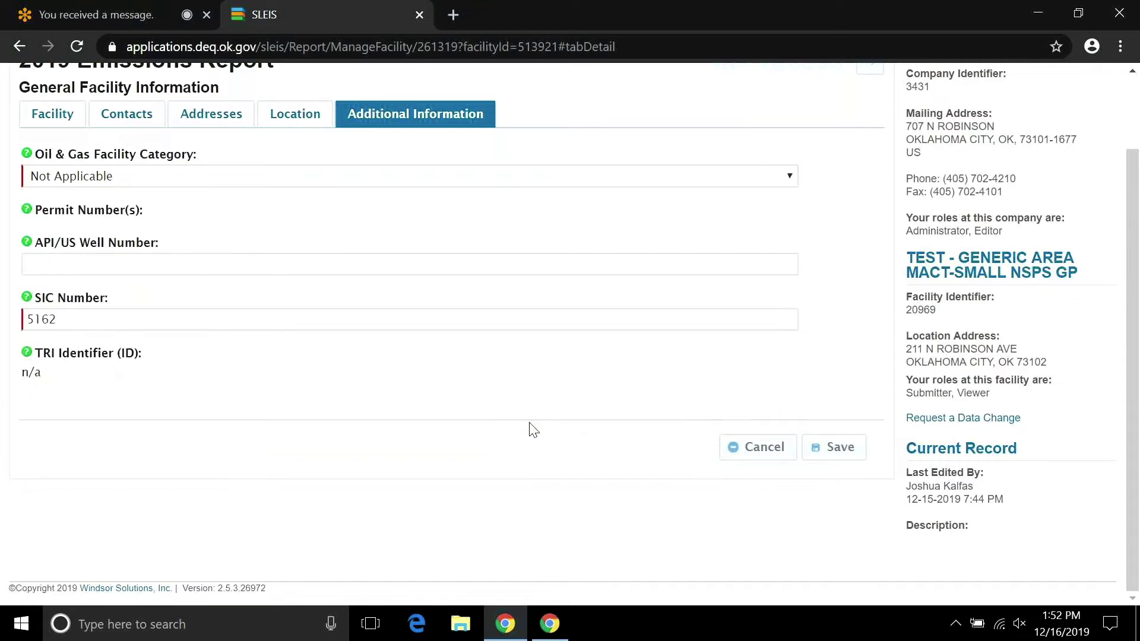
left_click(790, 178)
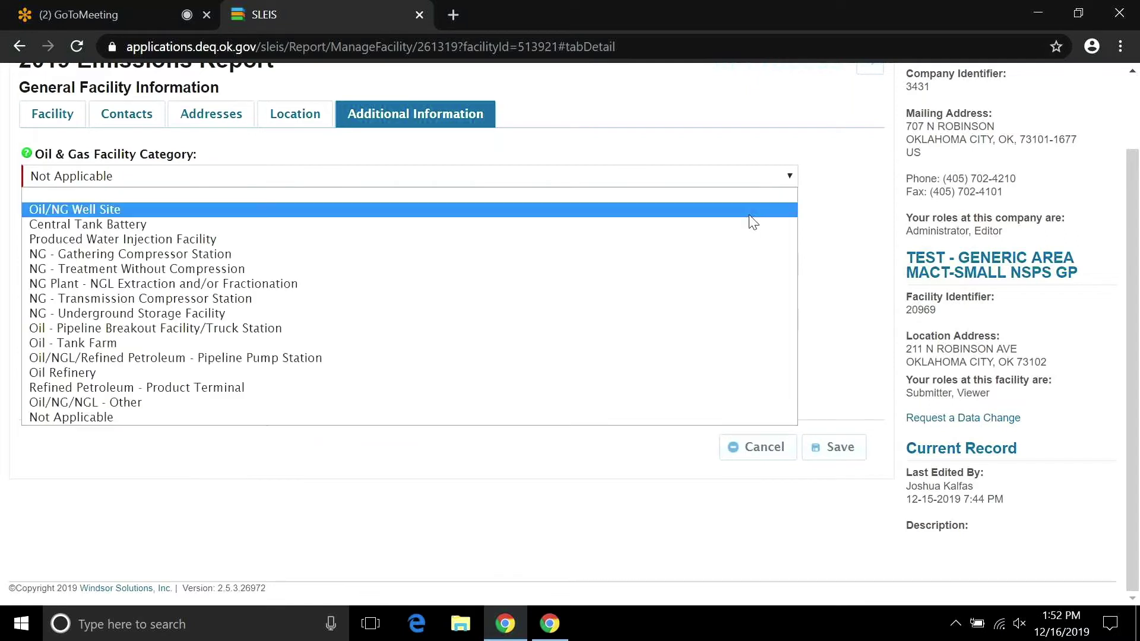
left_click(750, 259)
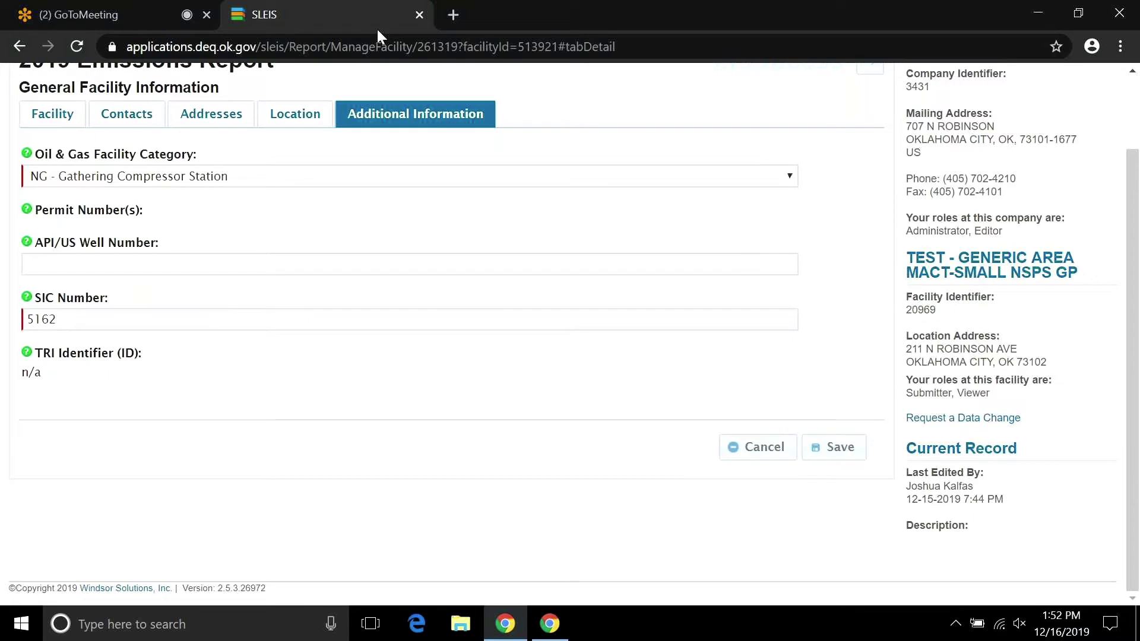
Return through the Addresses and Contacts tabs to the Facility tab and save the facility information.
left_click(296, 121)
left_click(218, 119)
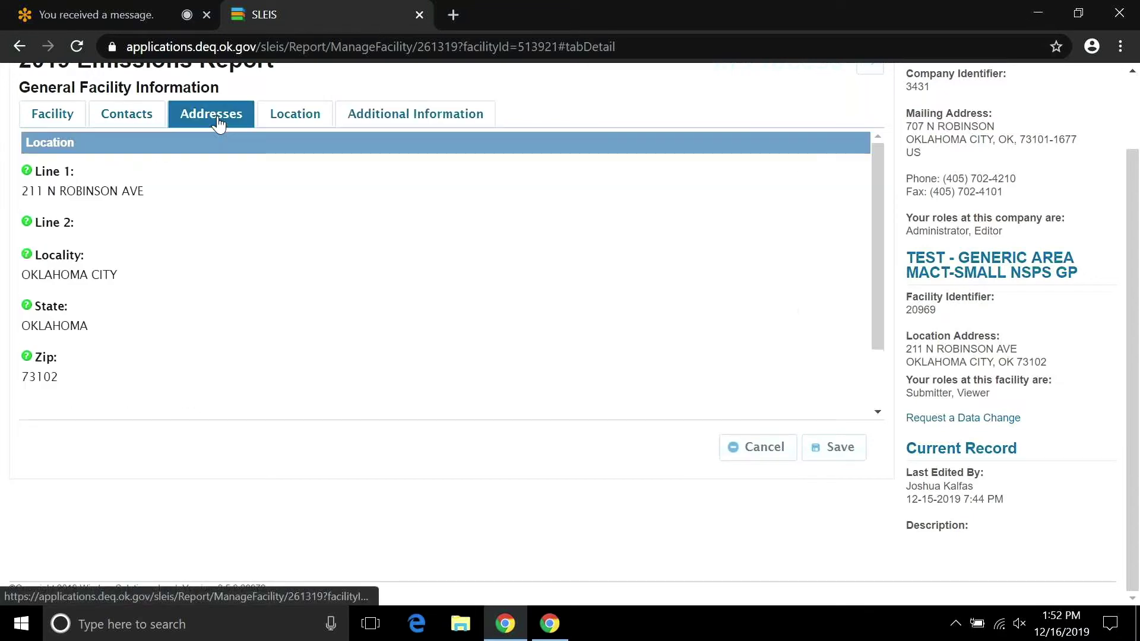
left_click(145, 126)
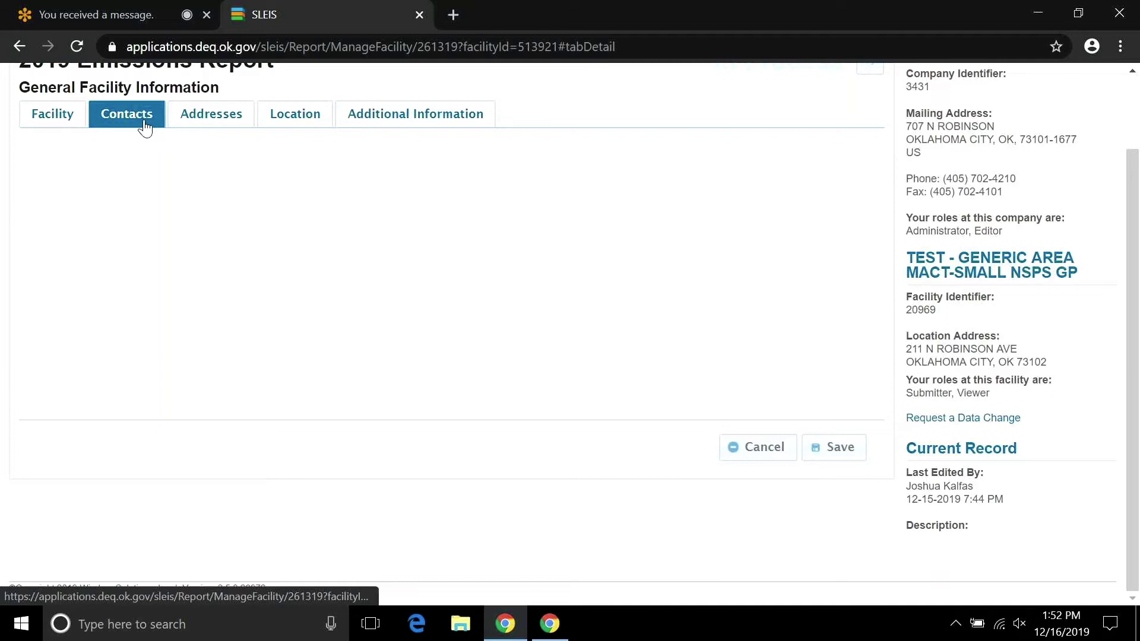
left_click(57, 122)
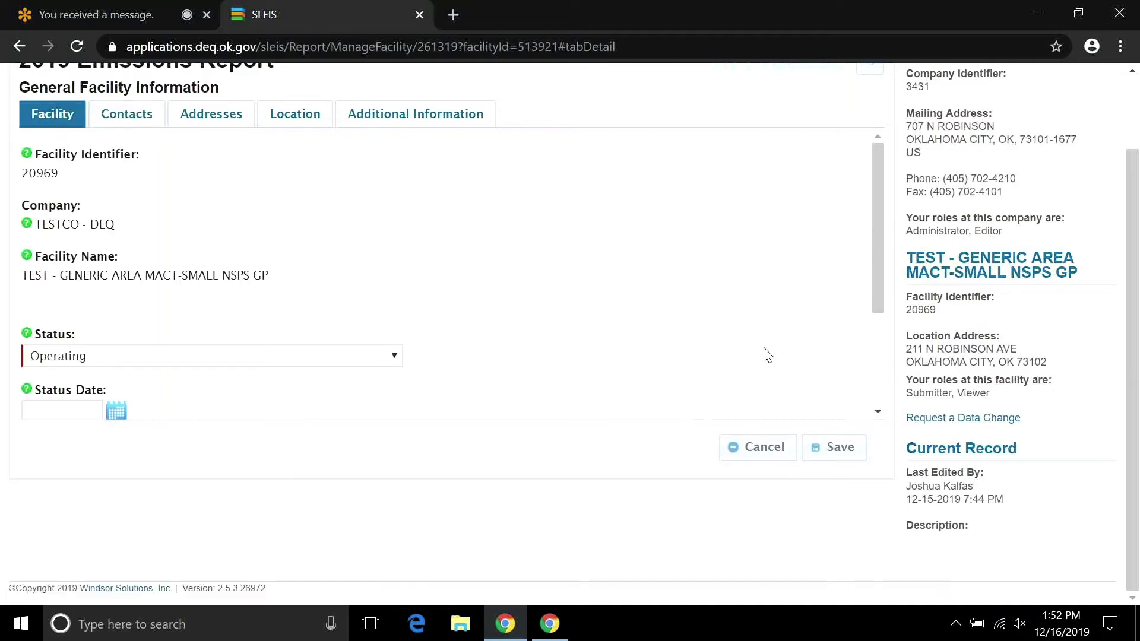
left_click(838, 448)
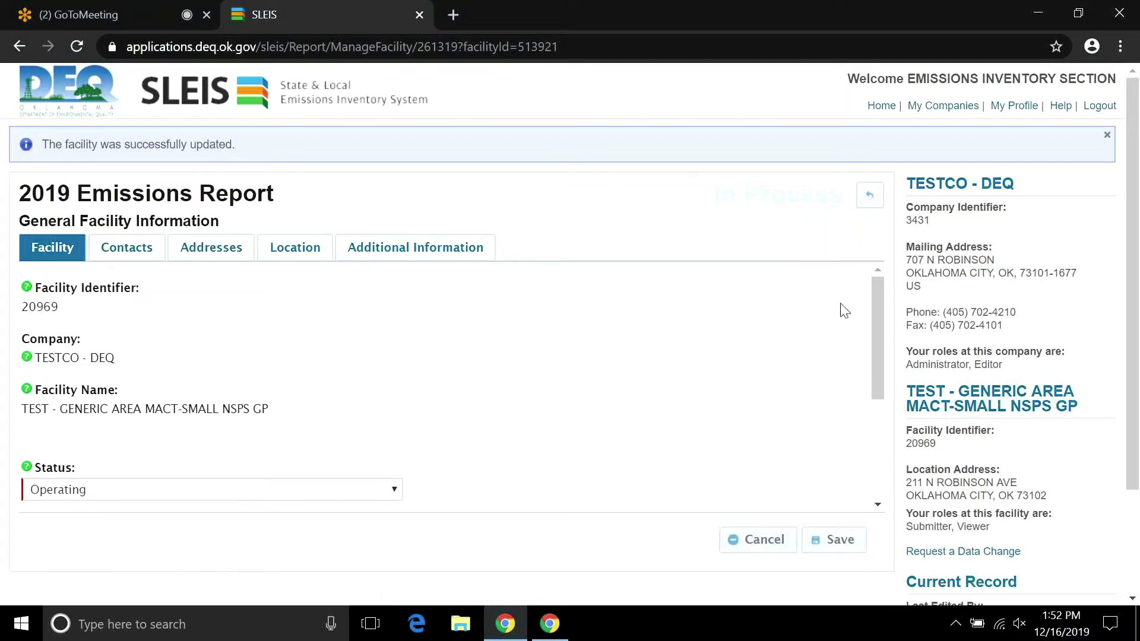
Go back to the report's Facility Inventory page and open the Release Points list of three records.
left_click(868, 199)
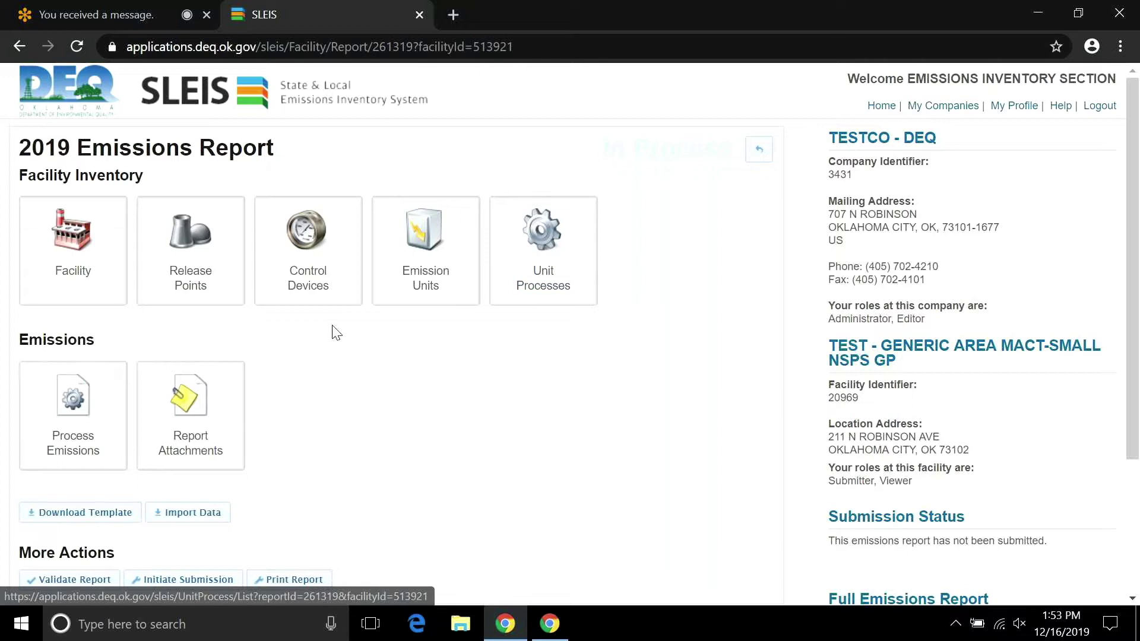
left_click(181, 277)
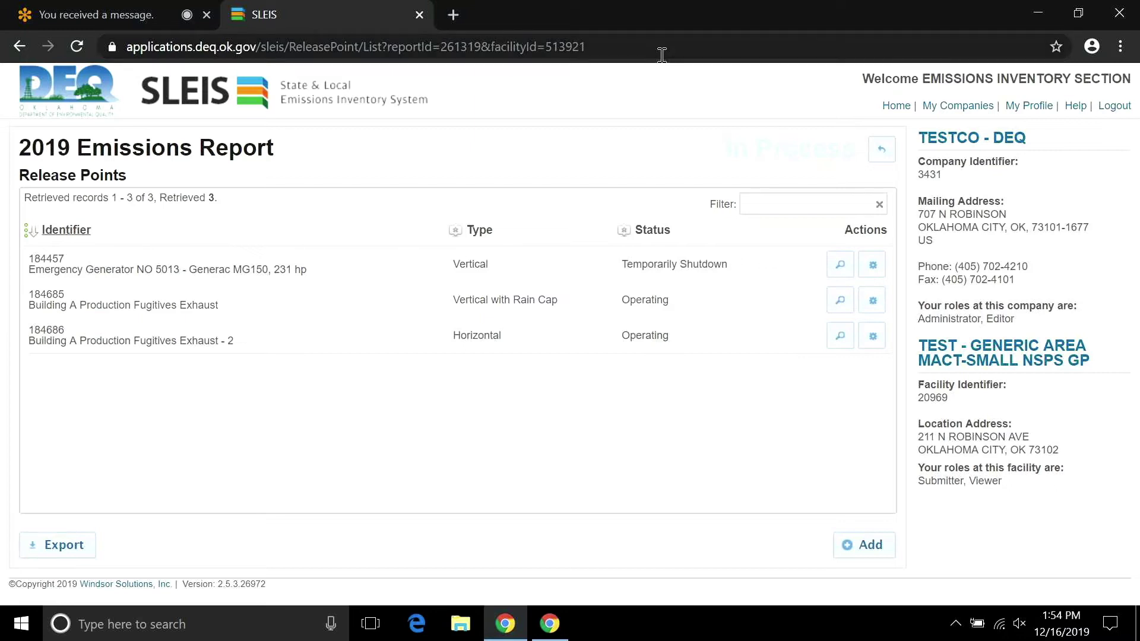
Leave the Release Points list and return to the 2019 report overview.
left_click(882, 151)
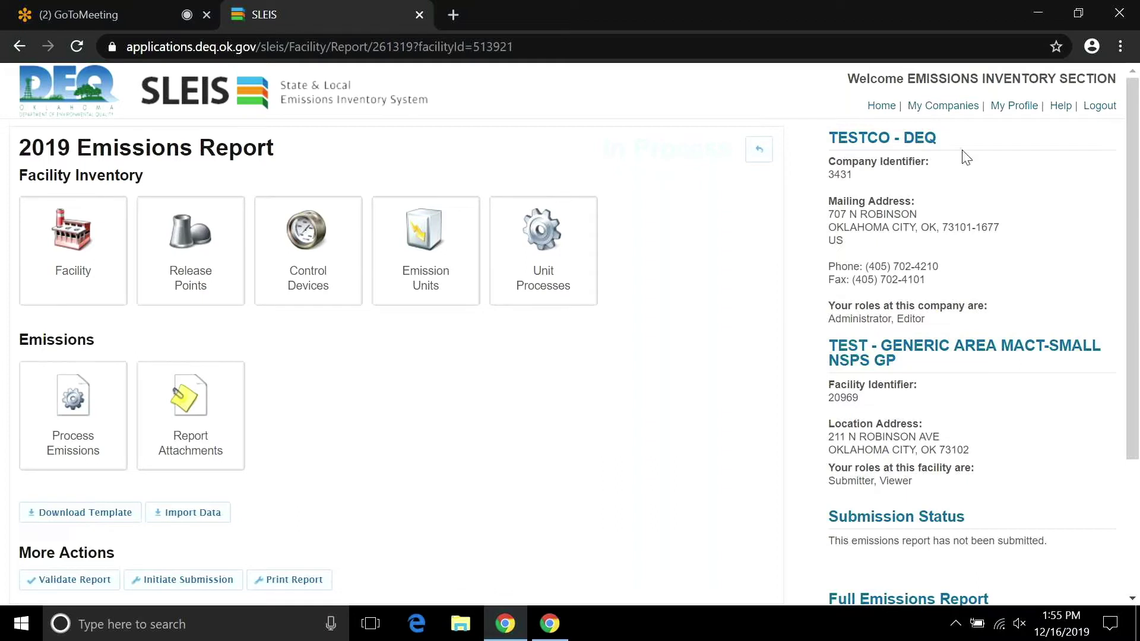
Reopen the 2019 report from the yearly reports list and show its three release points.
left_click(759, 154)
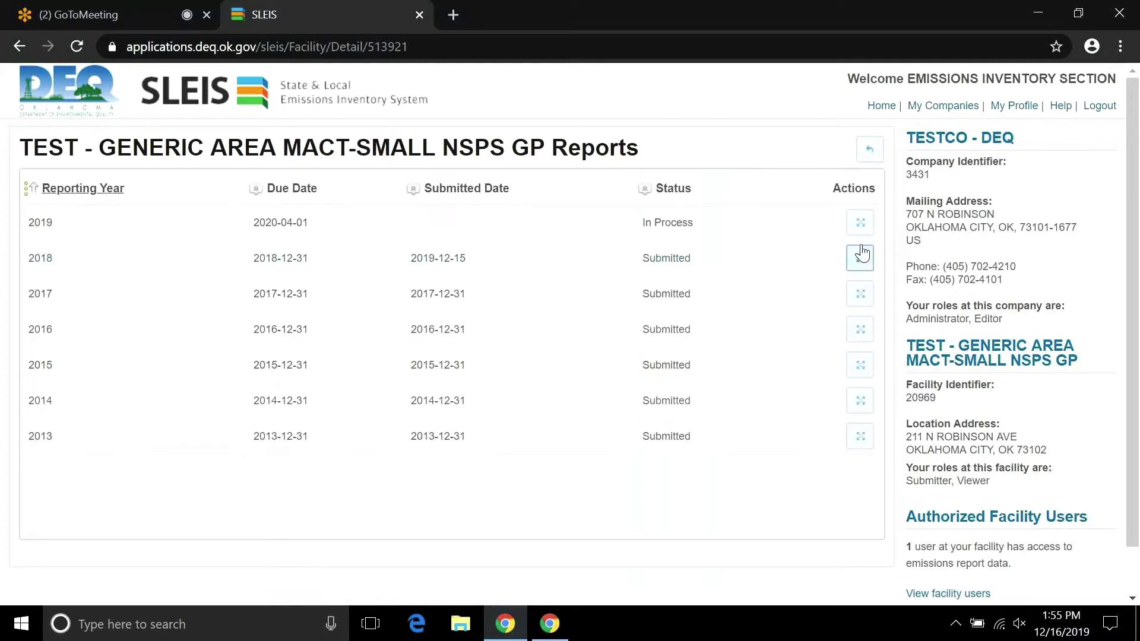
left_click(860, 224)
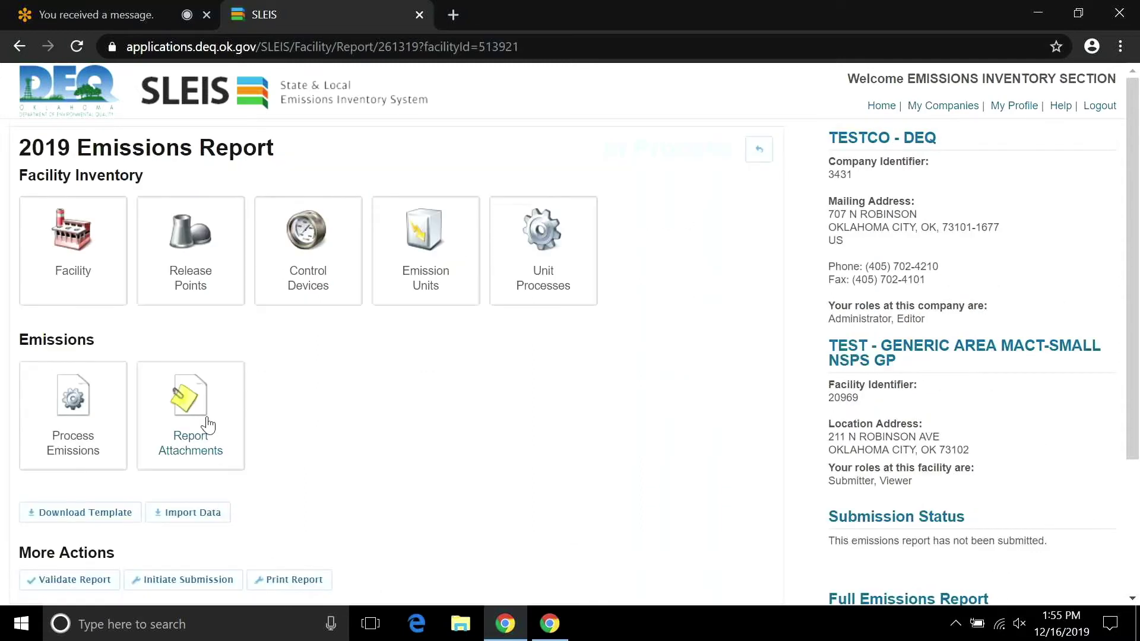
left_click(207, 275)
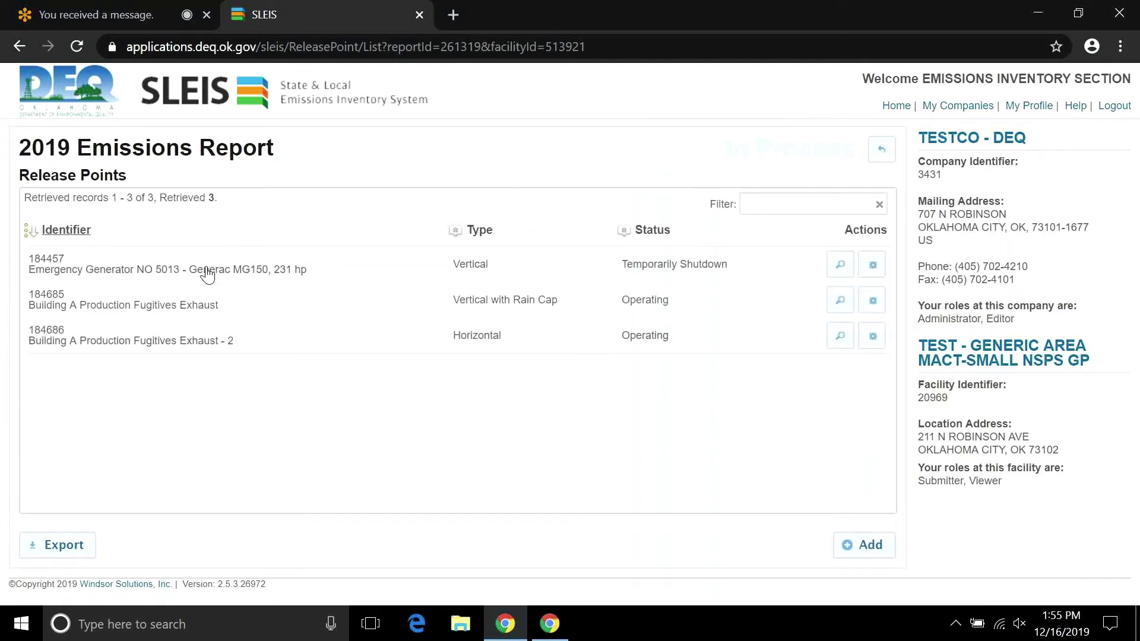
Add a release point of type Vertical with Rain Cap, described 'Building A Diesel Engine Test Cell 1 Stack'.
left_click(854, 553)
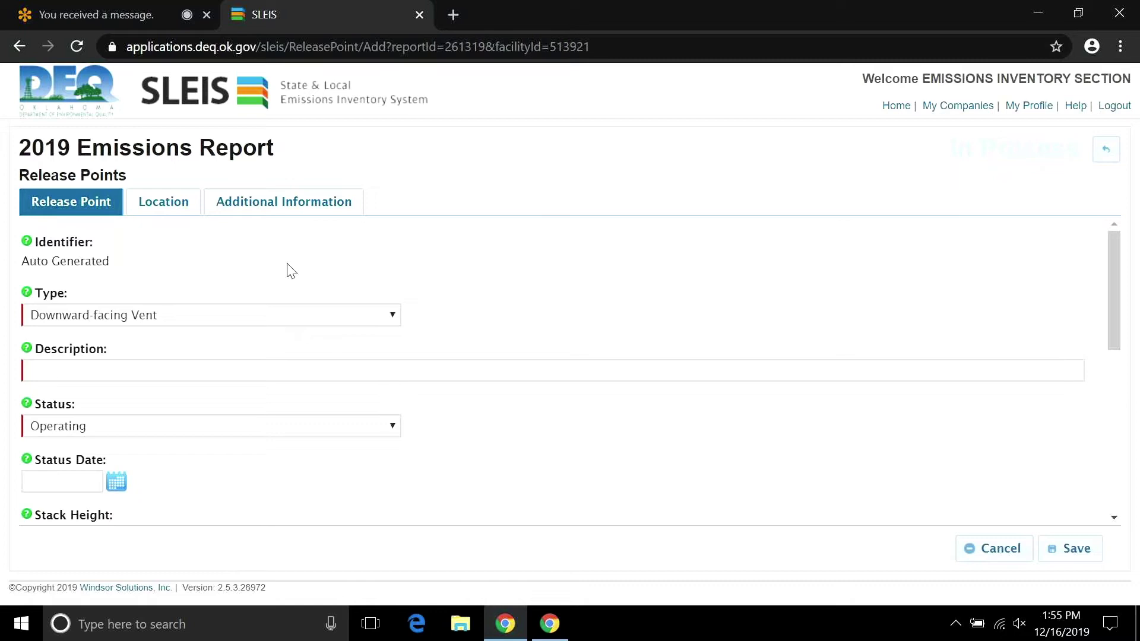
left_click(398, 326)
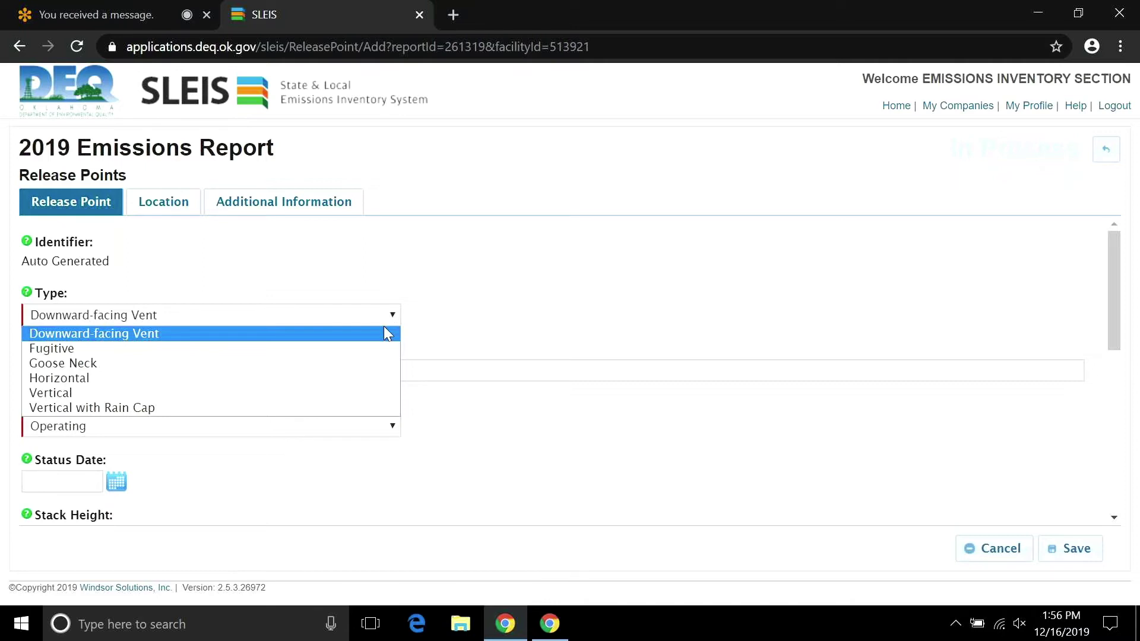
left_click(356, 409)
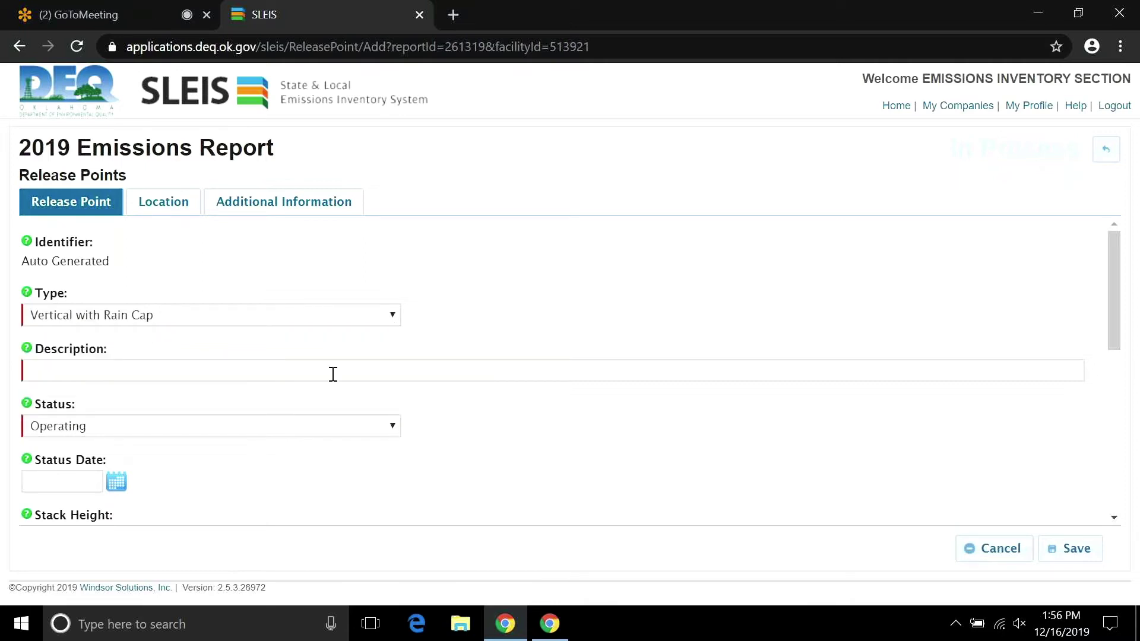
left_click(333, 374)
type("Buil")
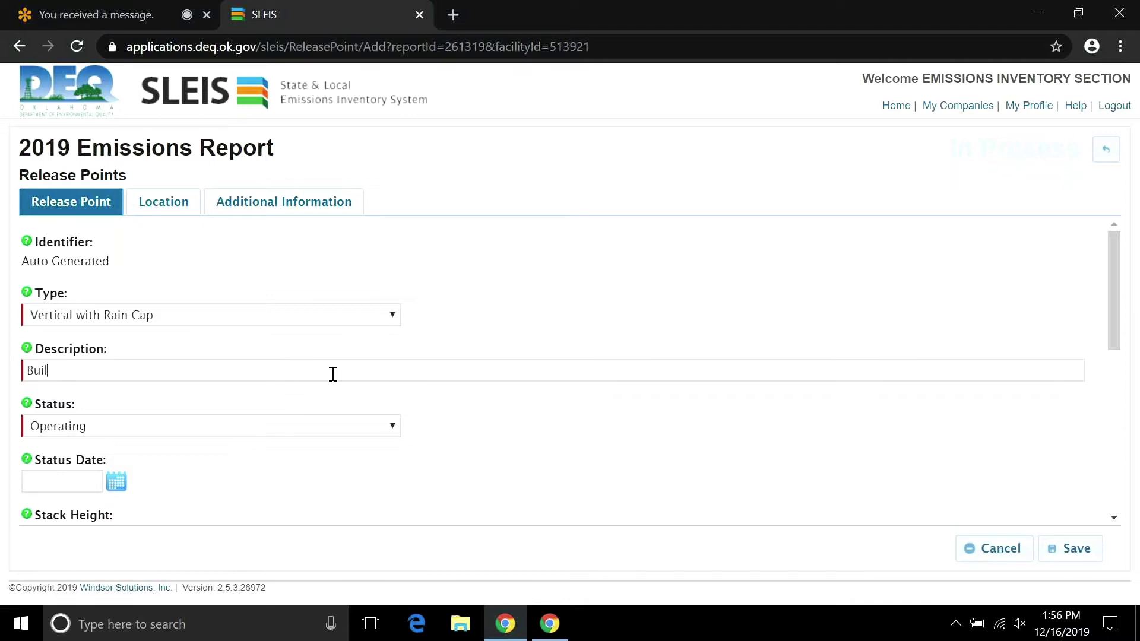
type("ding A")
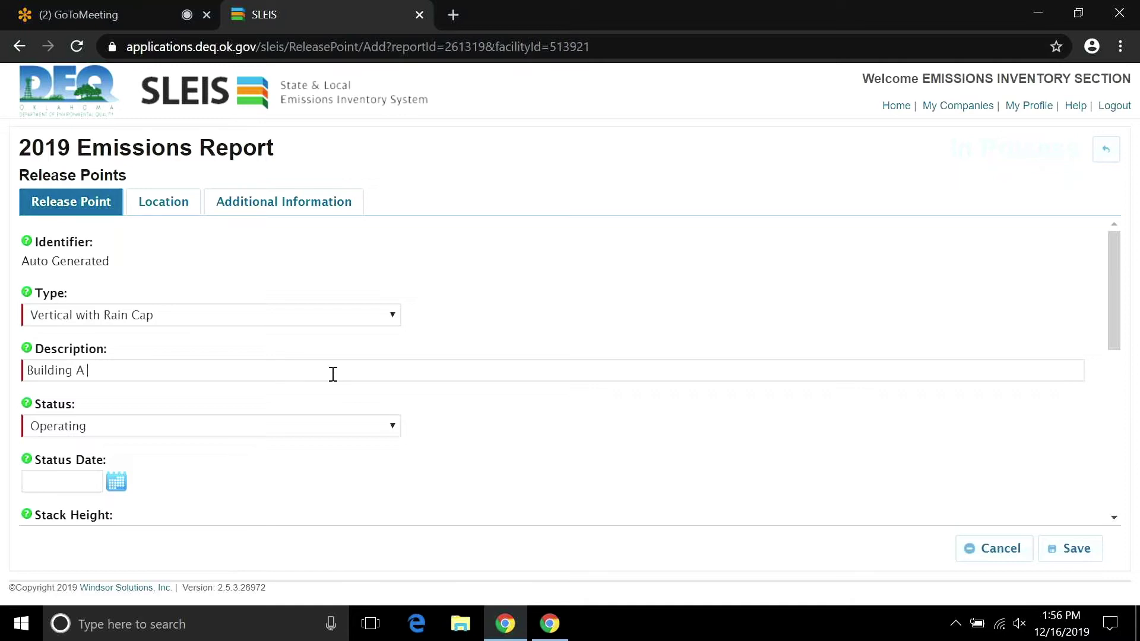
type(" Dies")
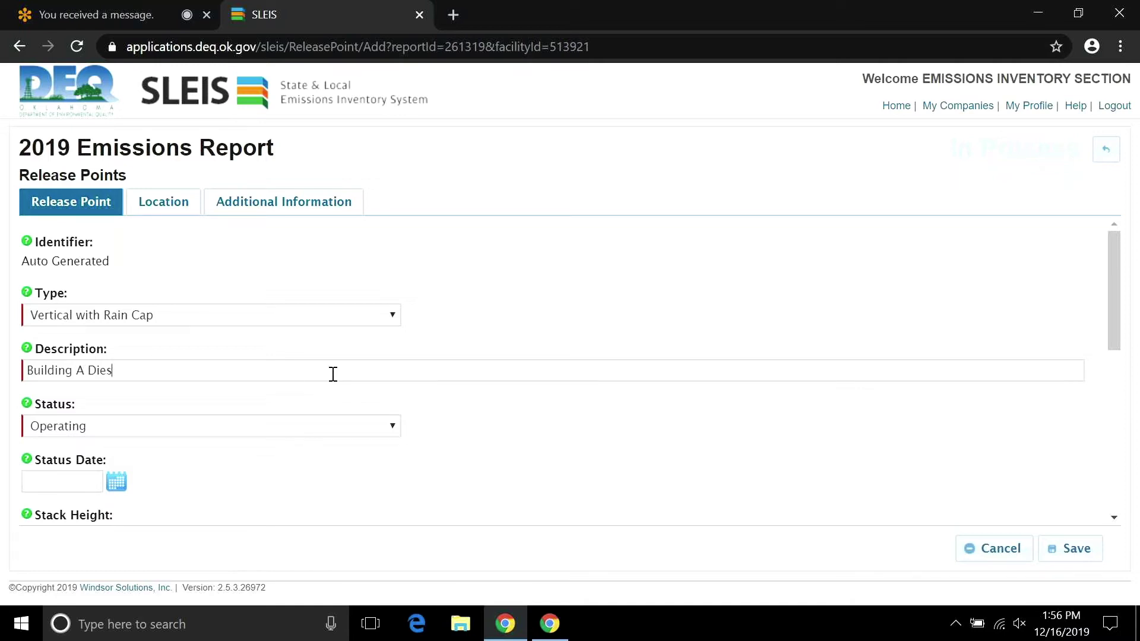
type("el En")
type("gi")
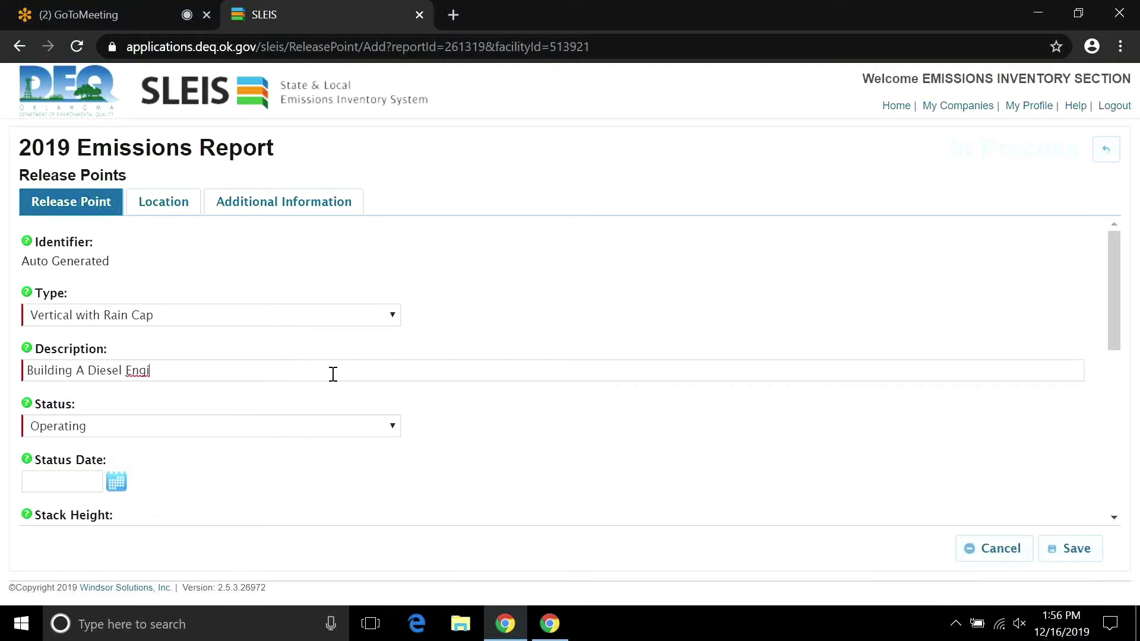
type("ne ")
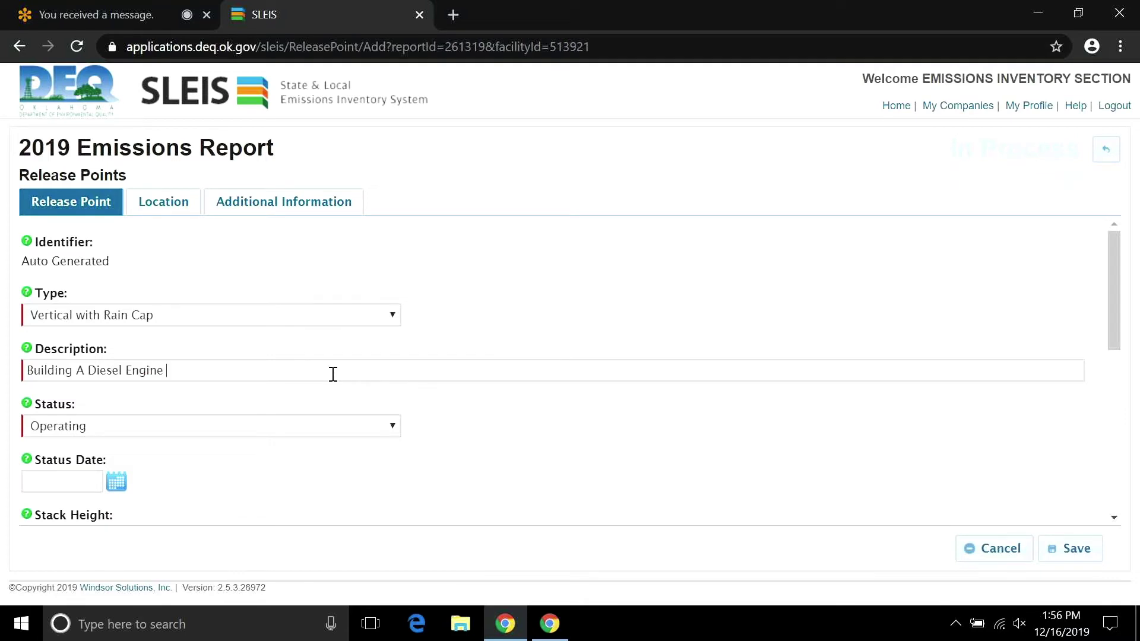
type("Test Cell")
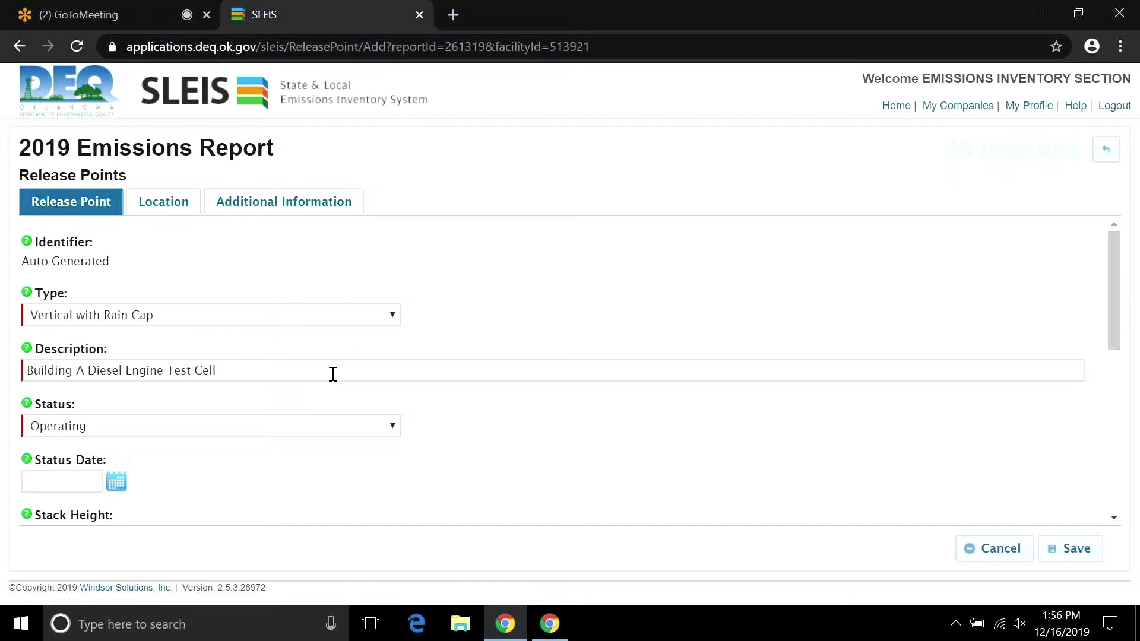
type(" 1 ")
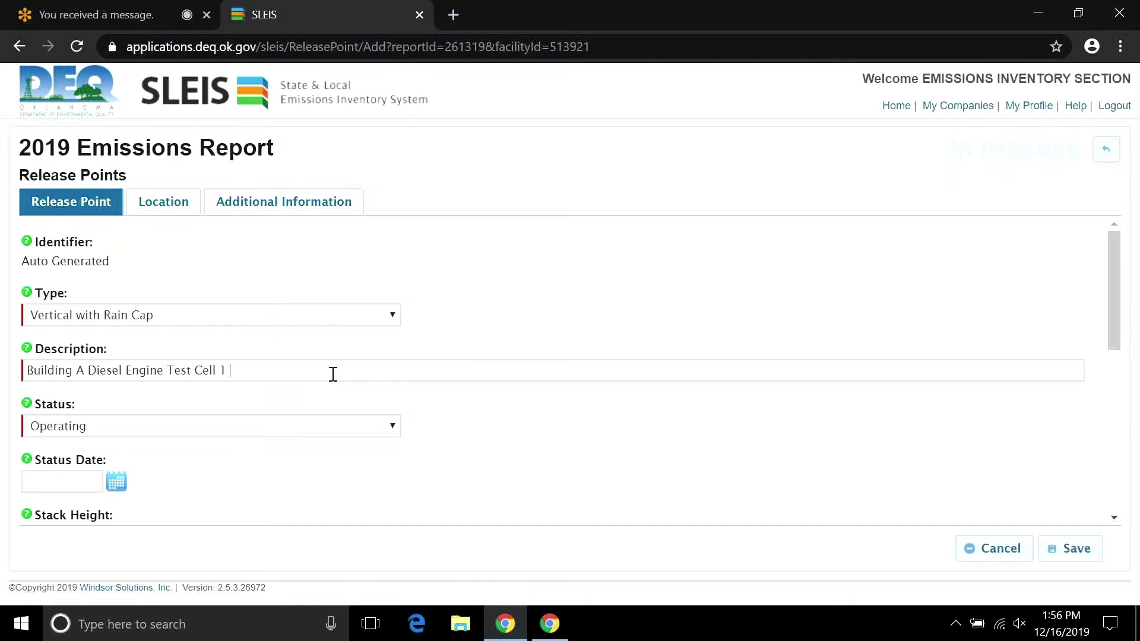
type("Stack")
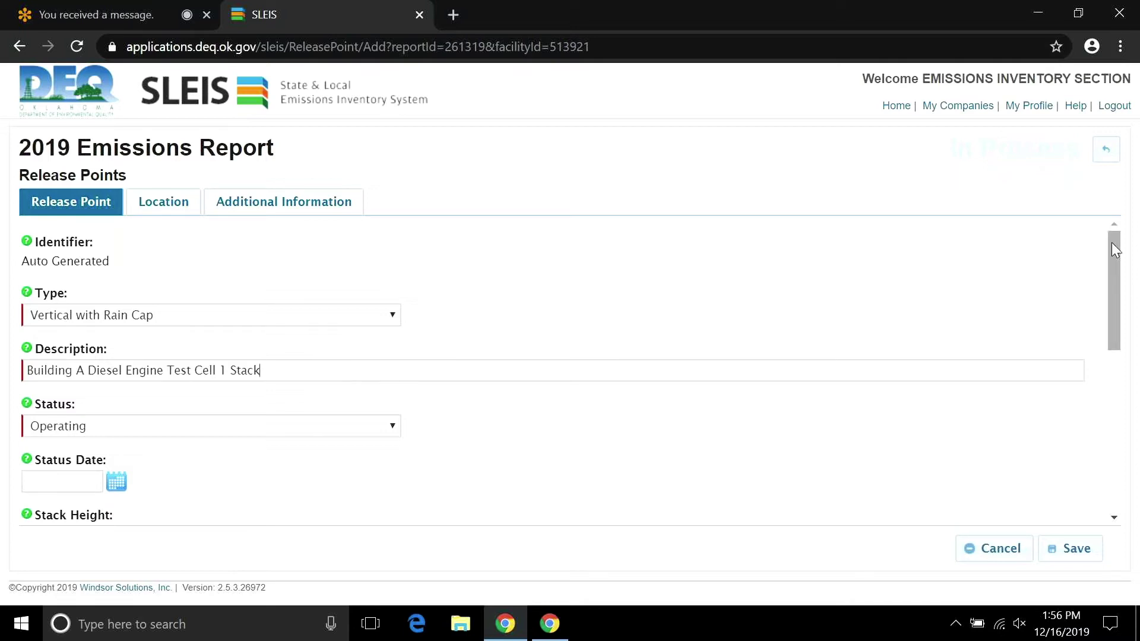
left_click_drag(1114, 249, 1116, 288)
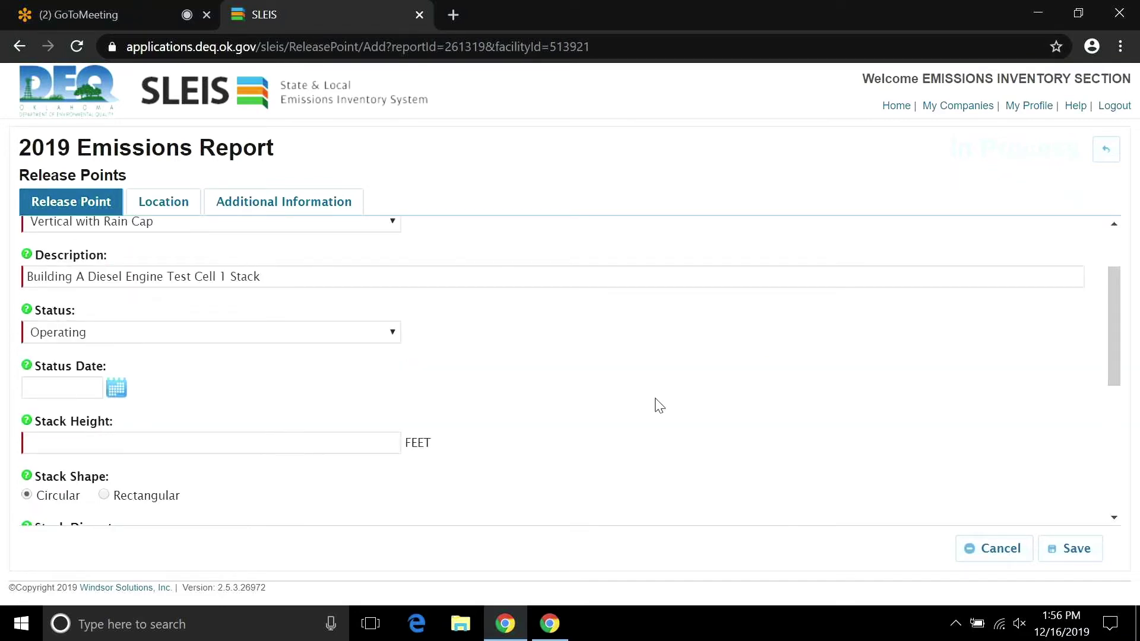
Switch the release type via Goose Neck to Fugitive, leaving Fugitive Angle and dimensions empty.
left_click_drag(1113, 351, 1112, 326)
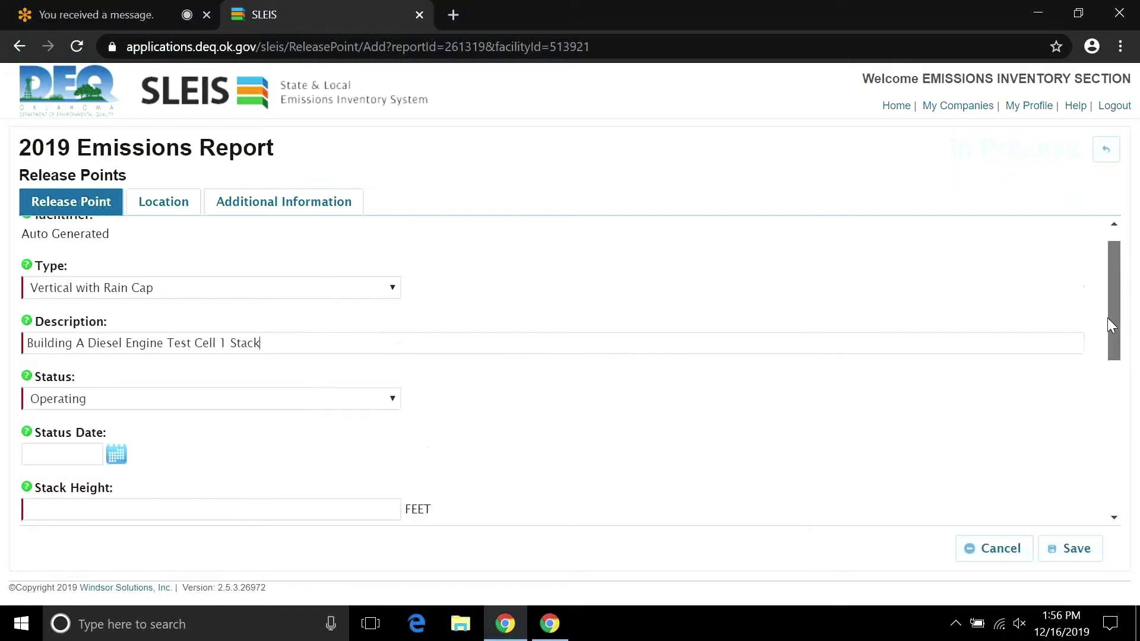
left_click(393, 288)
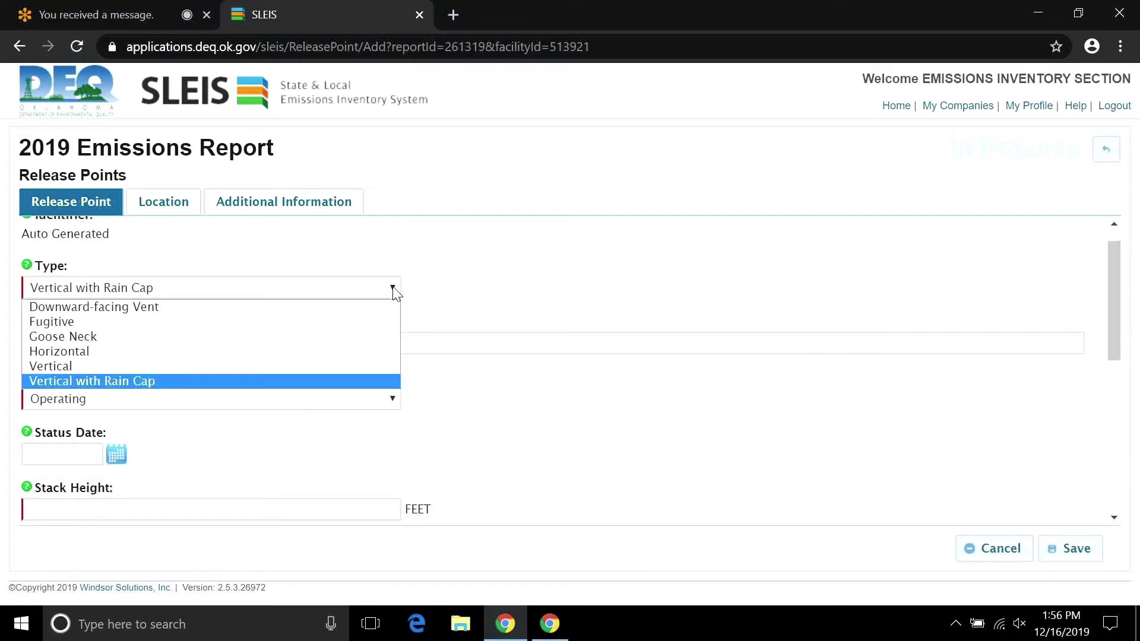
left_click(378, 337)
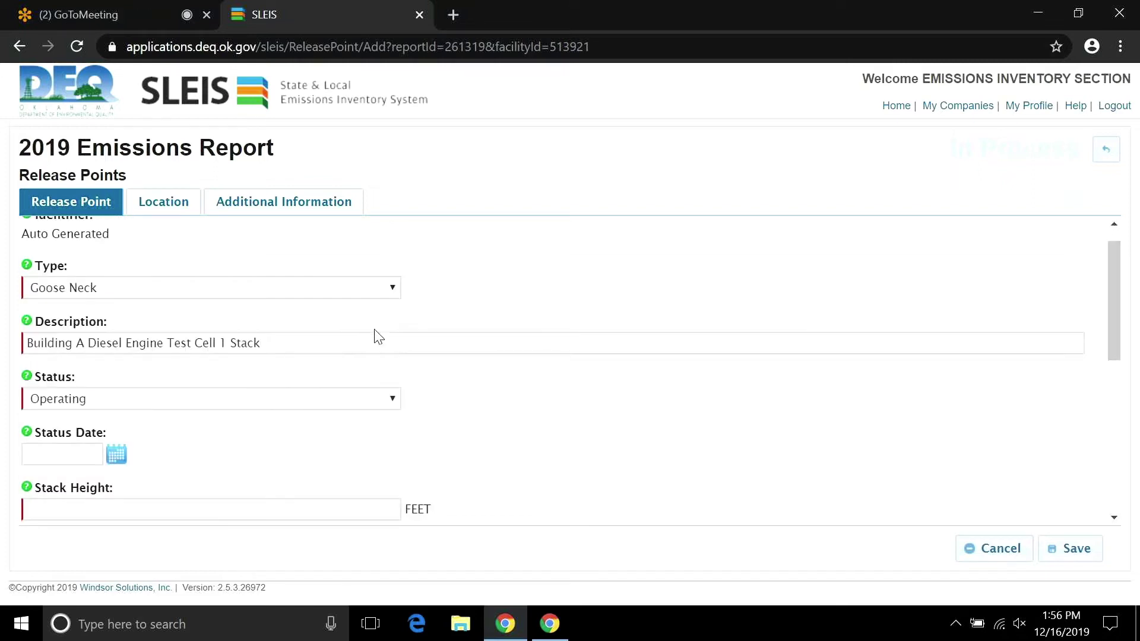
left_click(392, 288)
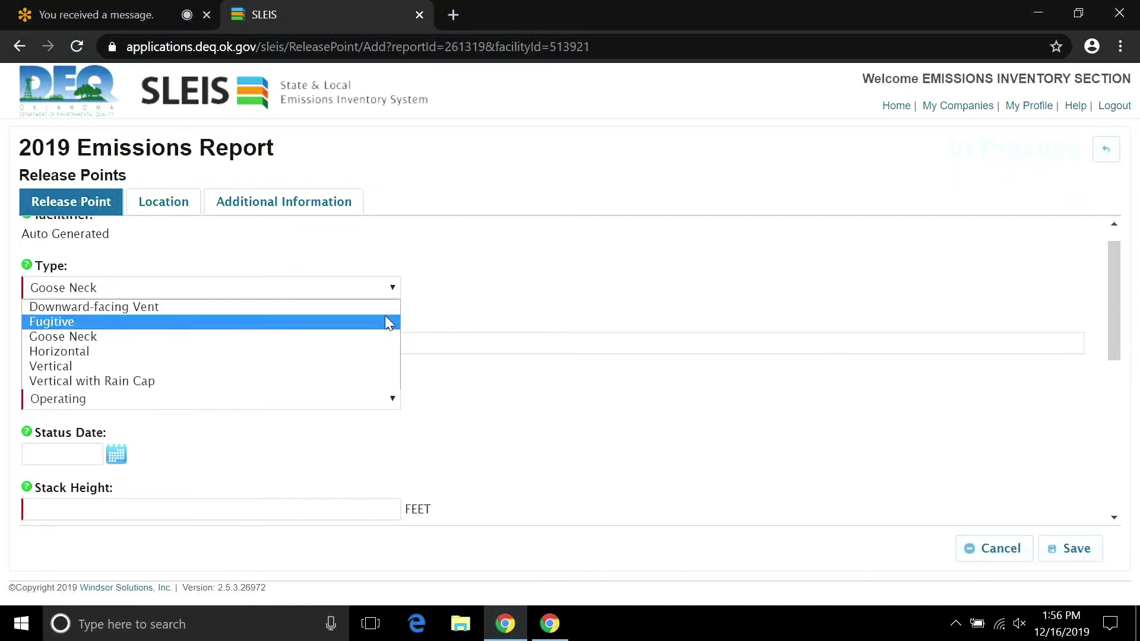
left_click(386, 320)
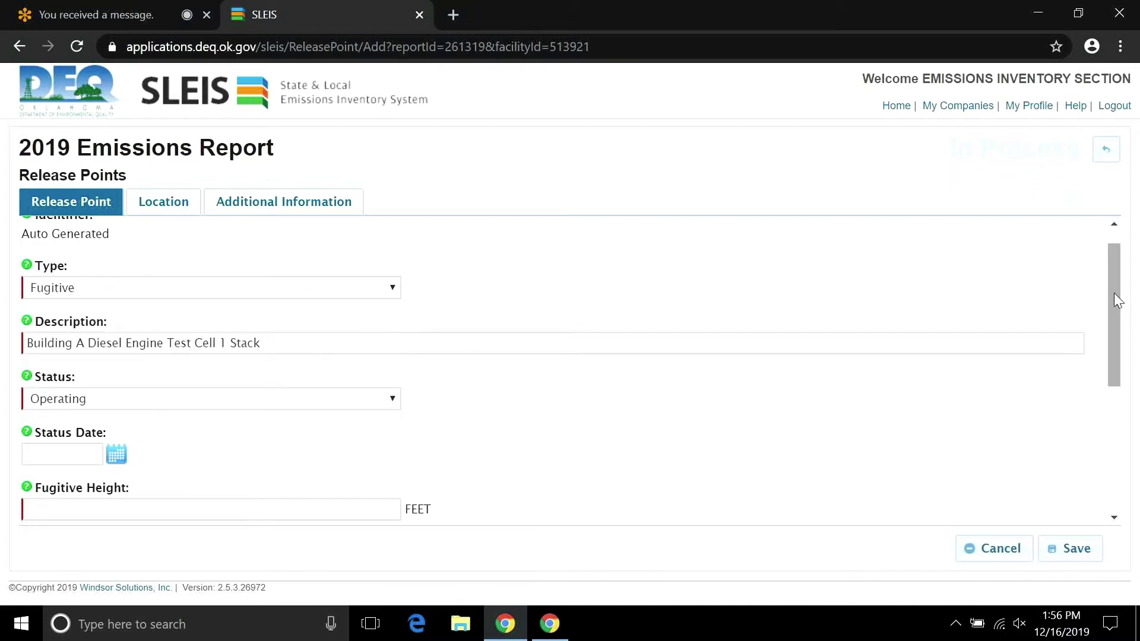
left_click_drag(1113, 293, 1116, 401)
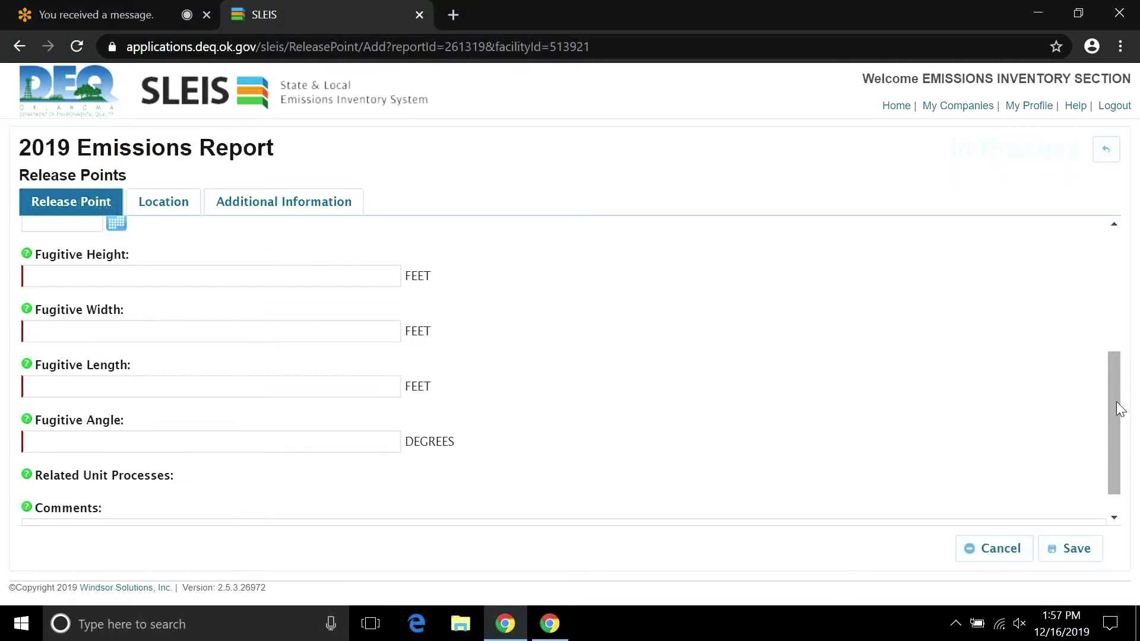
left_click(337, 447)
type("0")
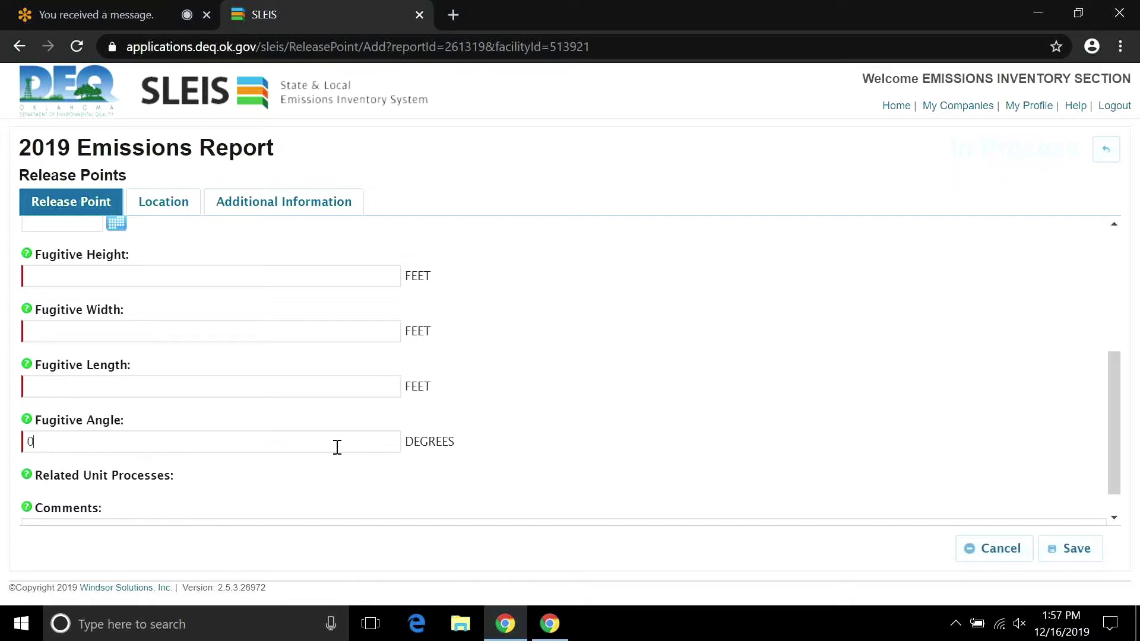
key("BackSpace")
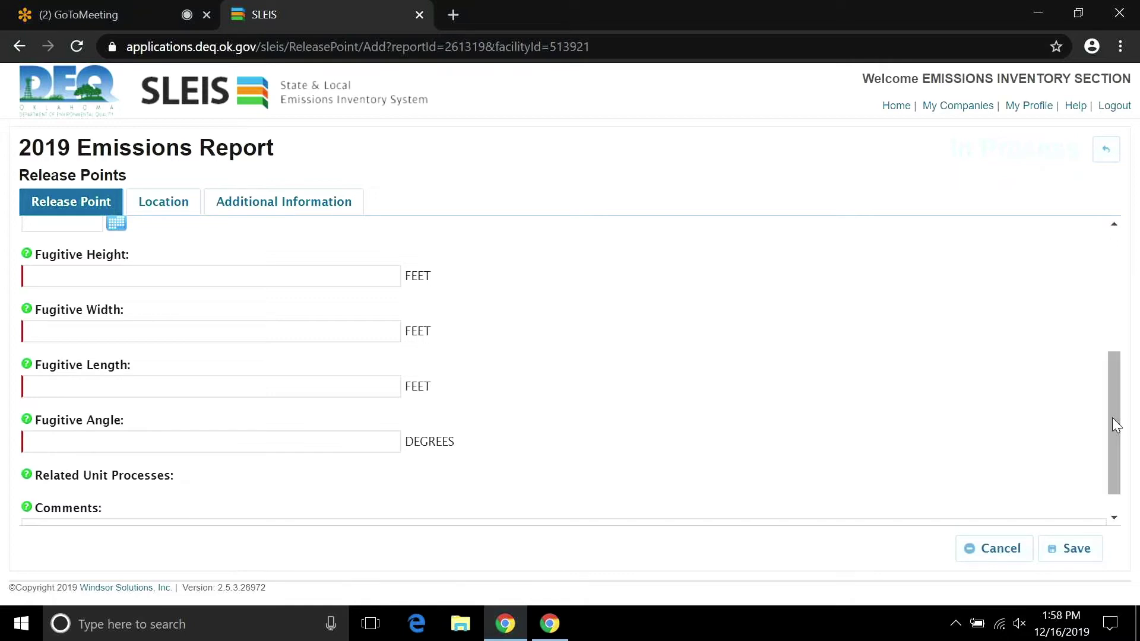
Restore type Vertical with Rain Cap and enter a 25-foot Circular stack height.
left_click_drag(1113, 418, 1112, 316)
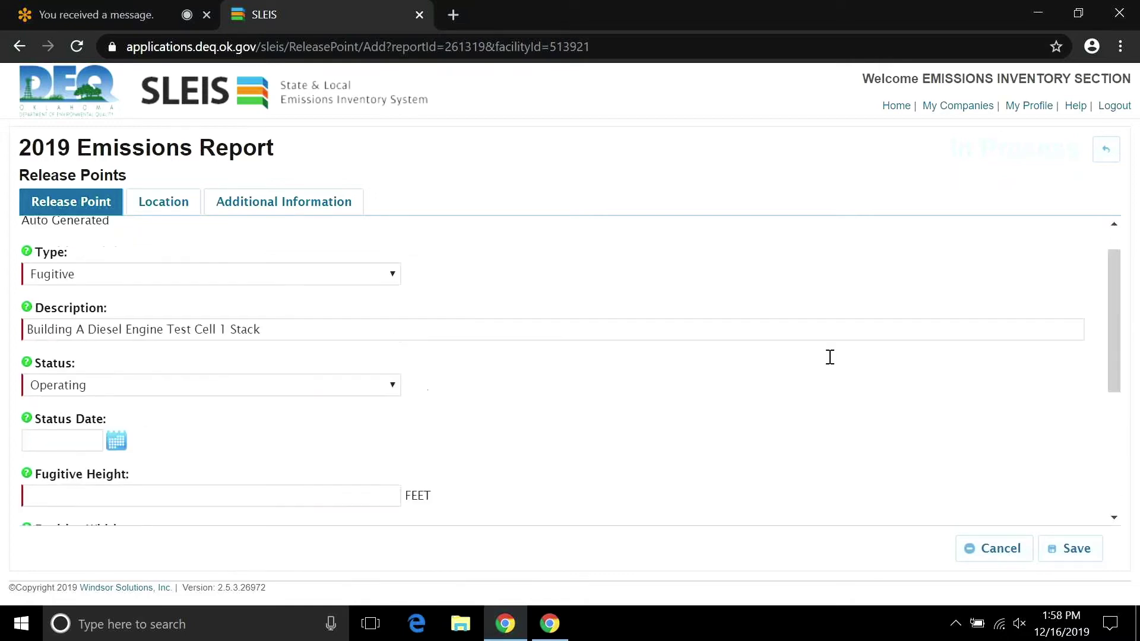
left_click(396, 274)
left_click(368, 373)
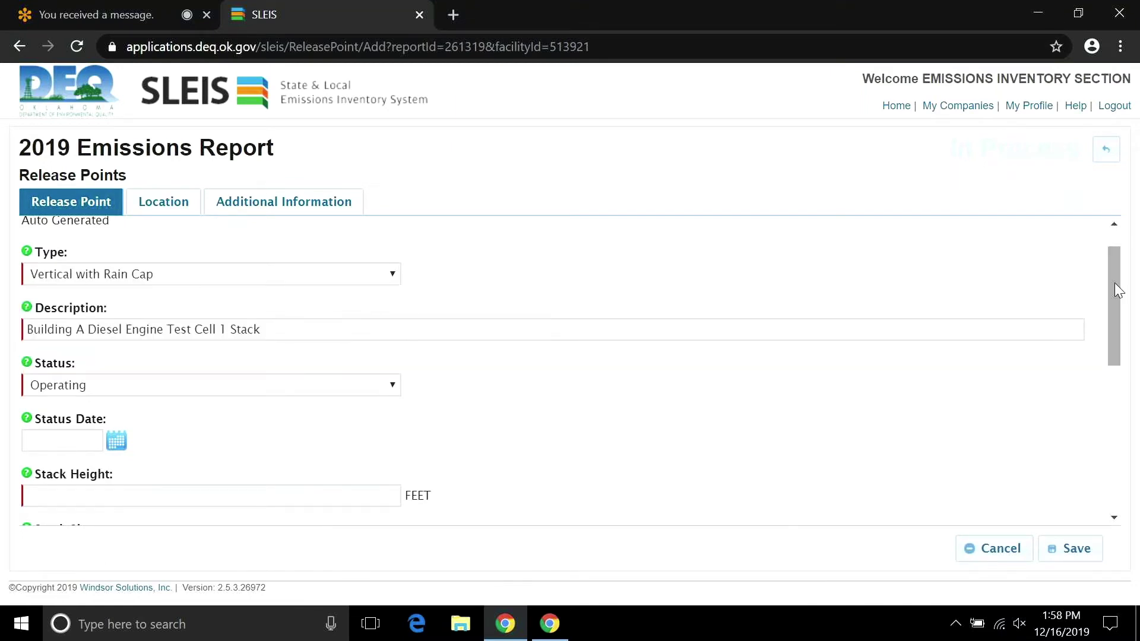
left_click_drag(1114, 283, 1105, 372)
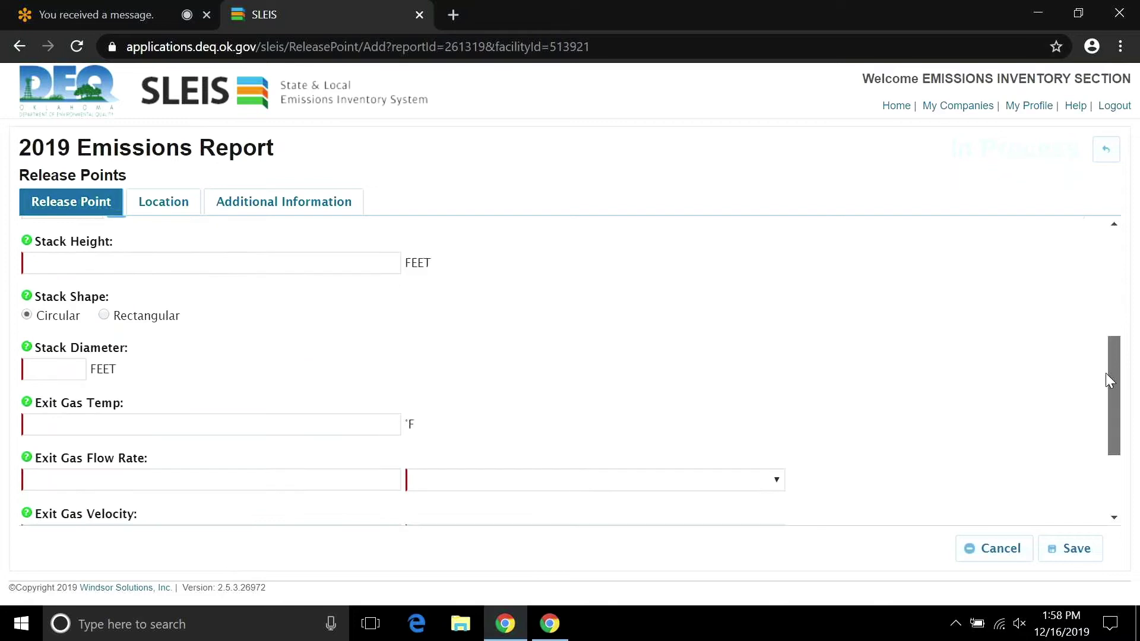
left_click(228, 265)
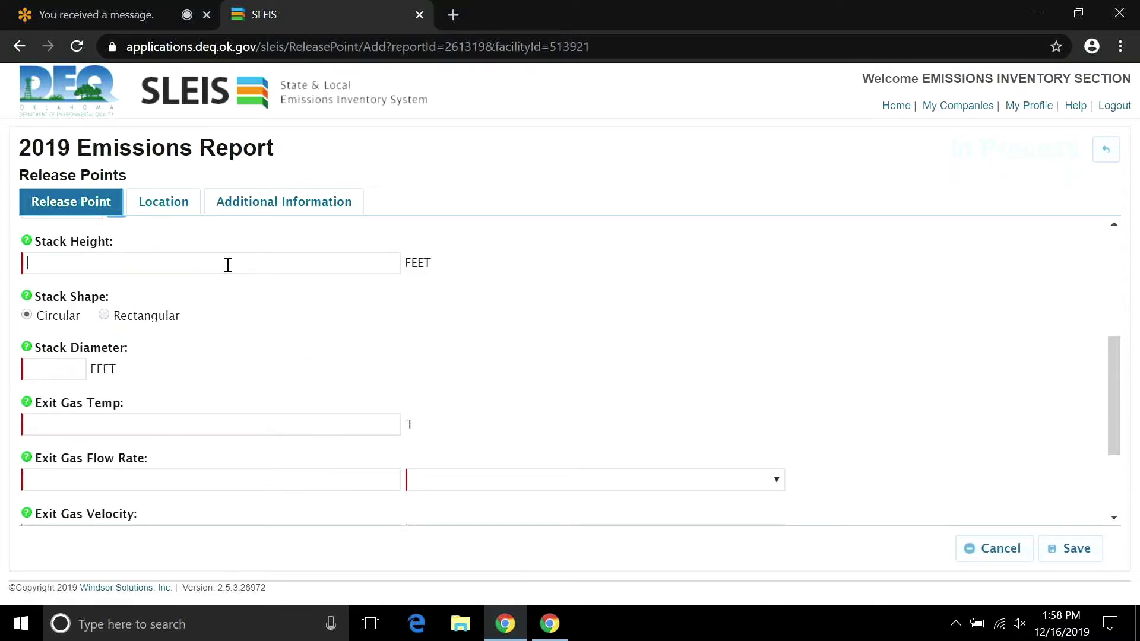
type("25")
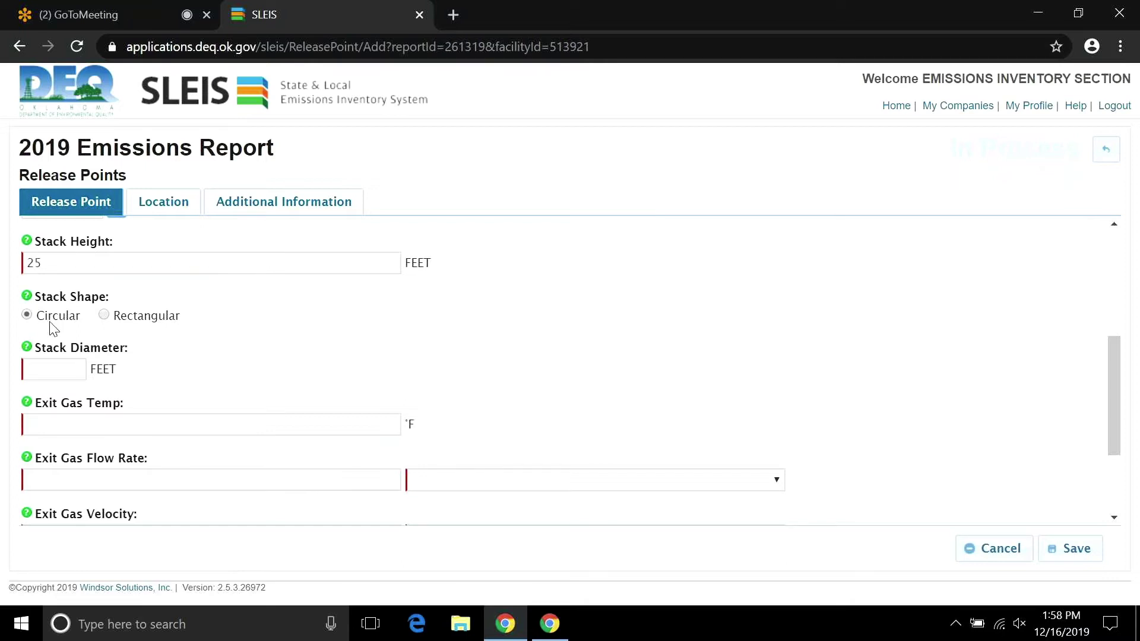
left_click(104, 316)
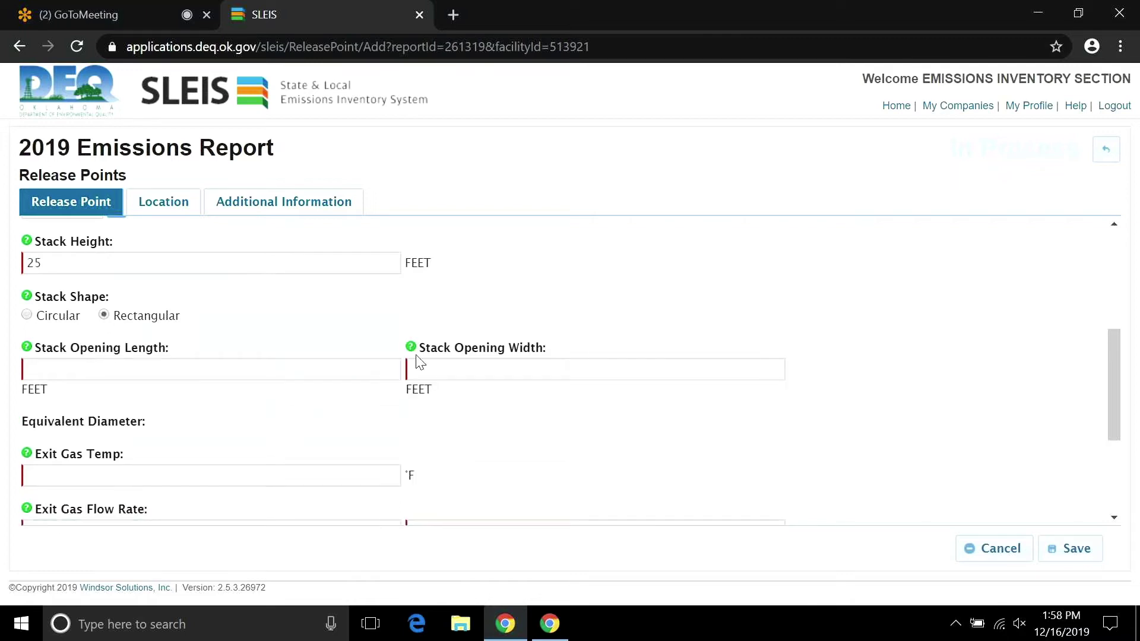
left_click(28, 316)
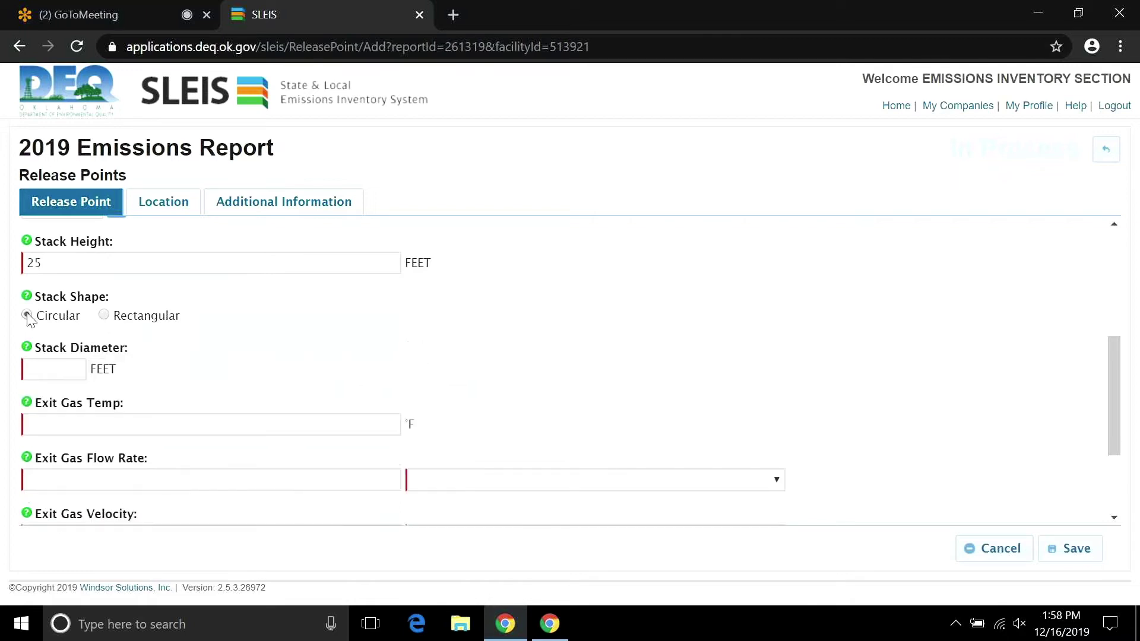
Enter stack diameter .5 feet, exit gas temperature 1228 °F and exit gas flow rate 103.
left_click(52, 367)
type(".5")
left_click(73, 419)
type("12")
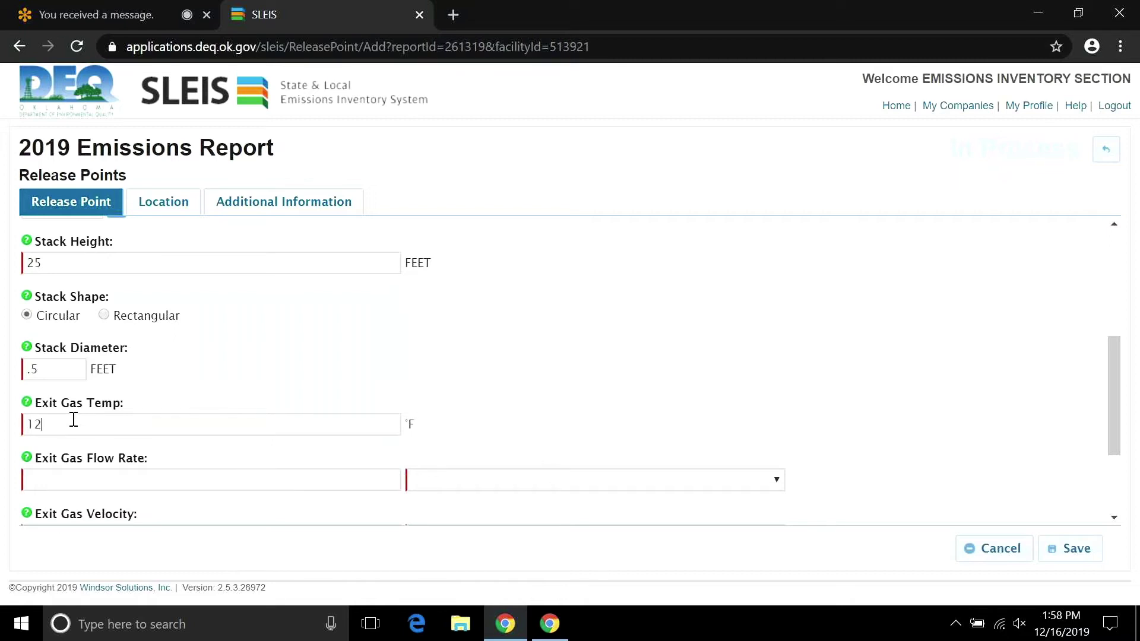
type("28")
key("Tab")
type("10")
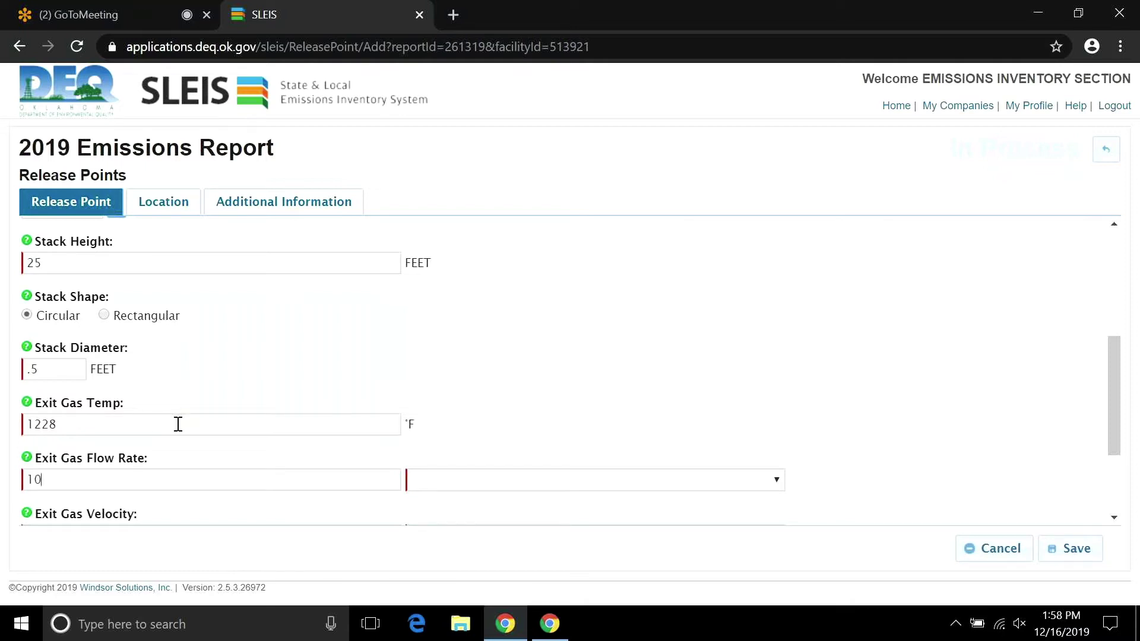
type("3")
Set the flow rate unit to ACFM and calculate an exit gas velocity of 524.57469 FPM.
left_click(776, 479)
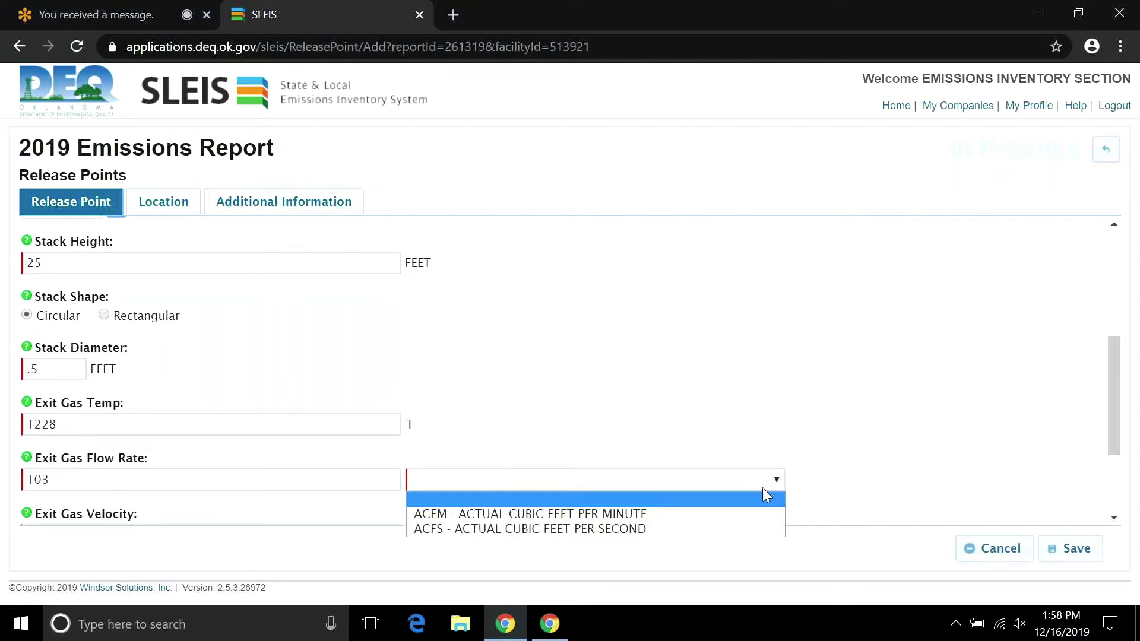
left_click(741, 517)
left_click_drag(1115, 348, 1116, 353)
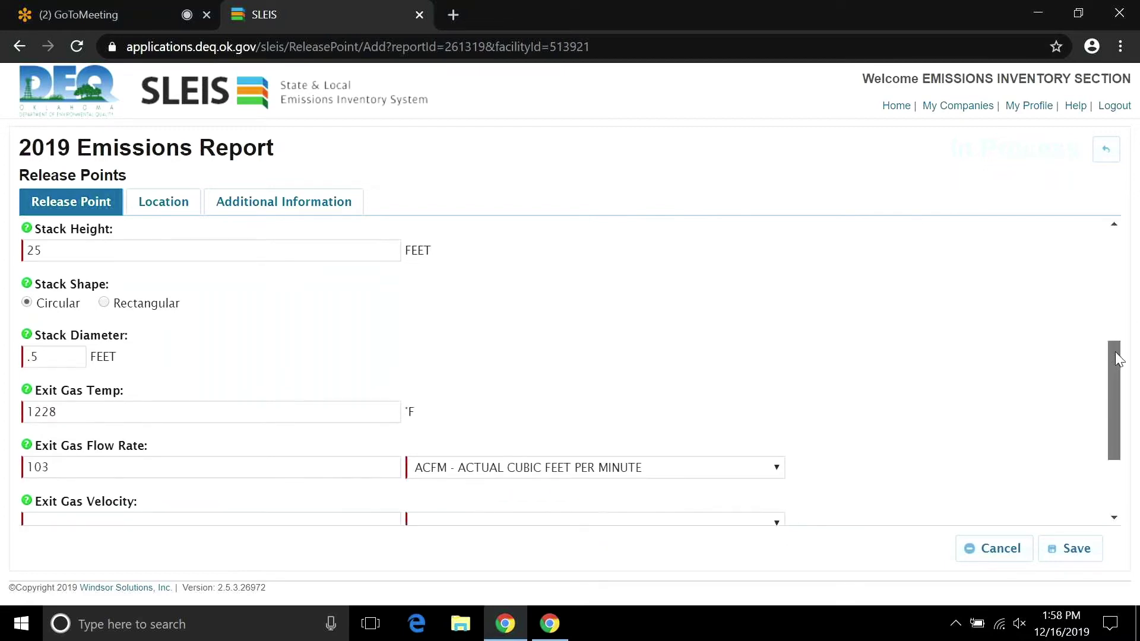
scroll(327, 449, "down", 2)
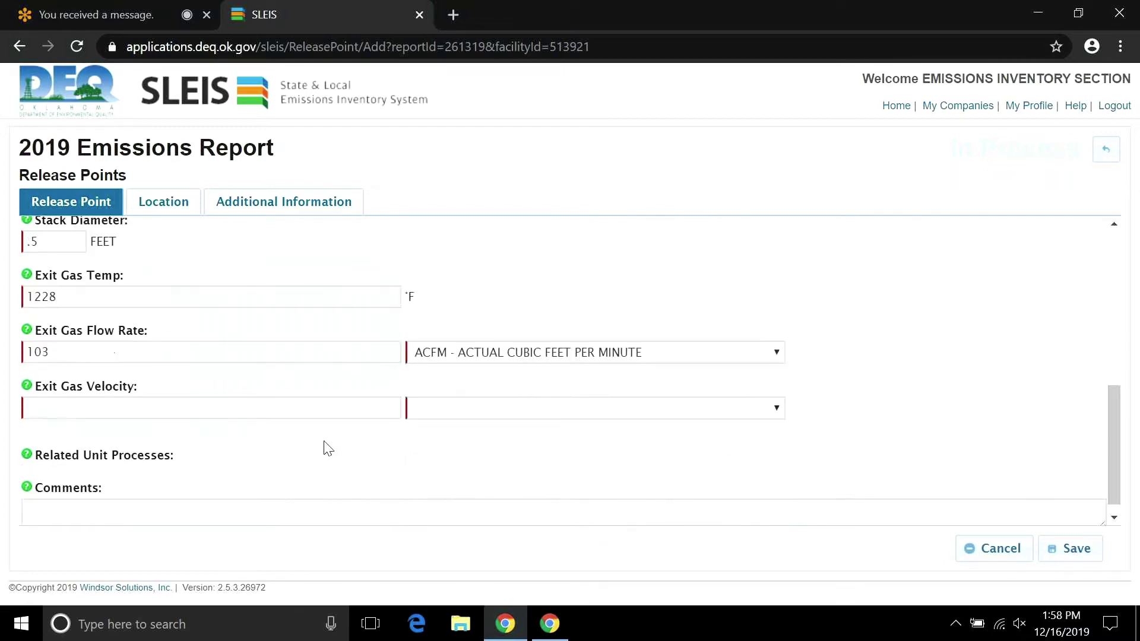
left_click(259, 414)
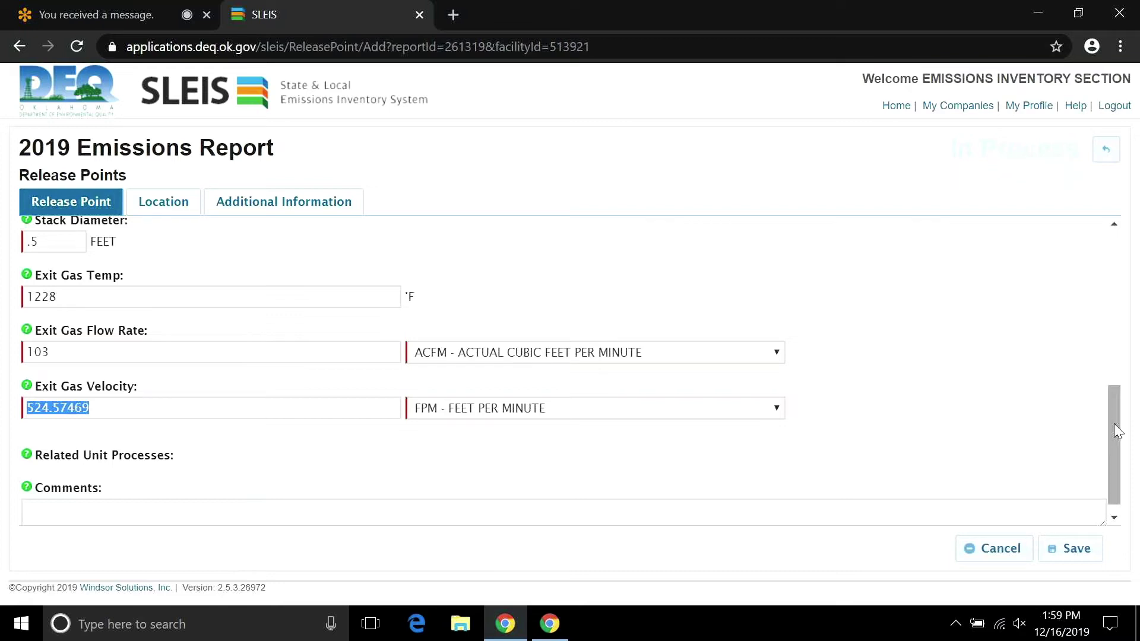
Bring up the release point's Location details.
scroll(1117, 431, "down", 1)
left_click(693, 503)
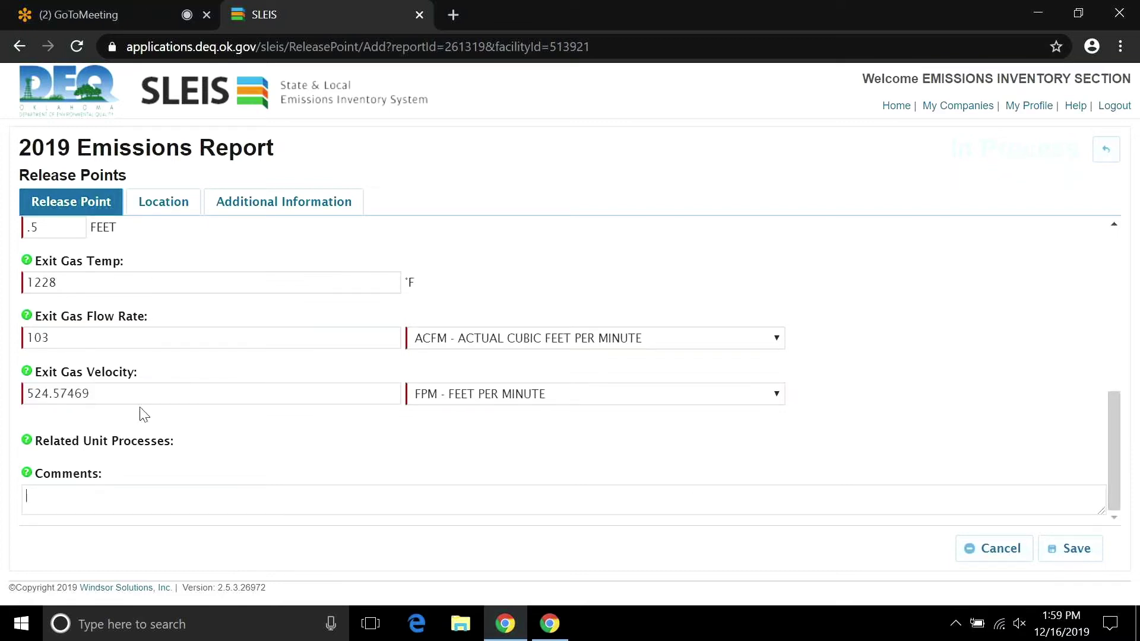
left_click(159, 207)
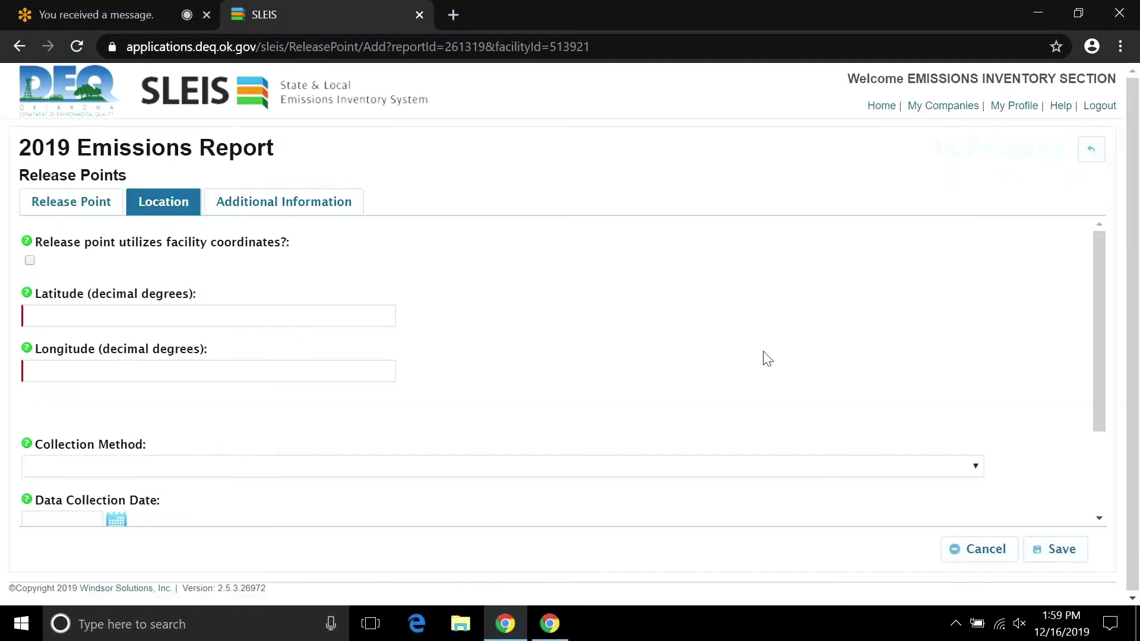
Make the release point use the facility coordinates.
left_click_drag(1101, 333, 1088, 312)
left_click(30, 261)
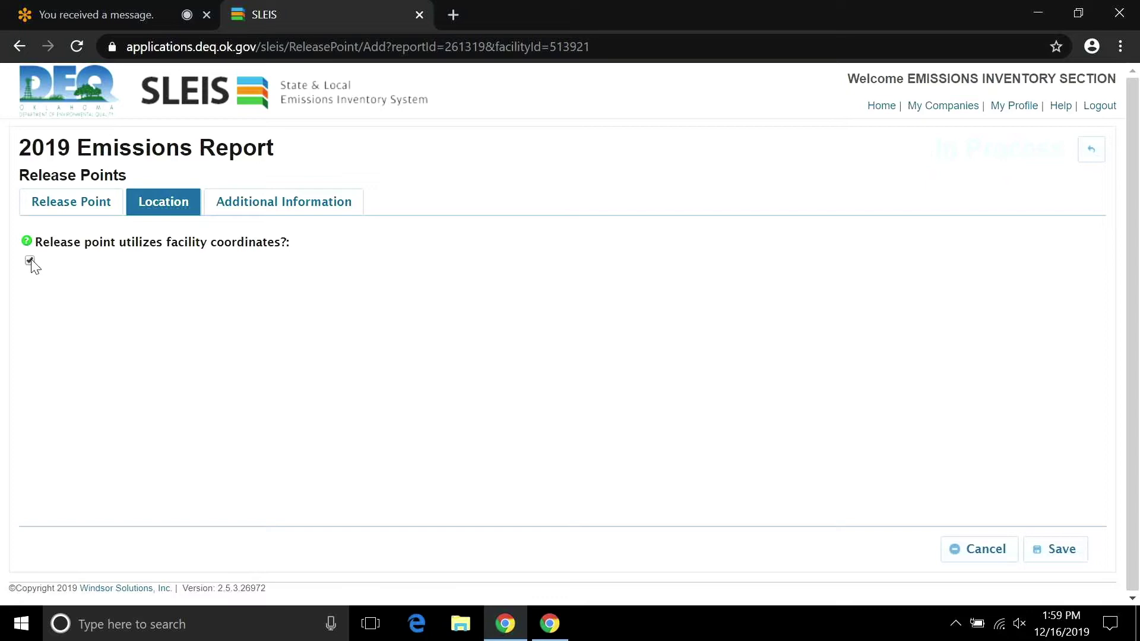
left_click(29, 261)
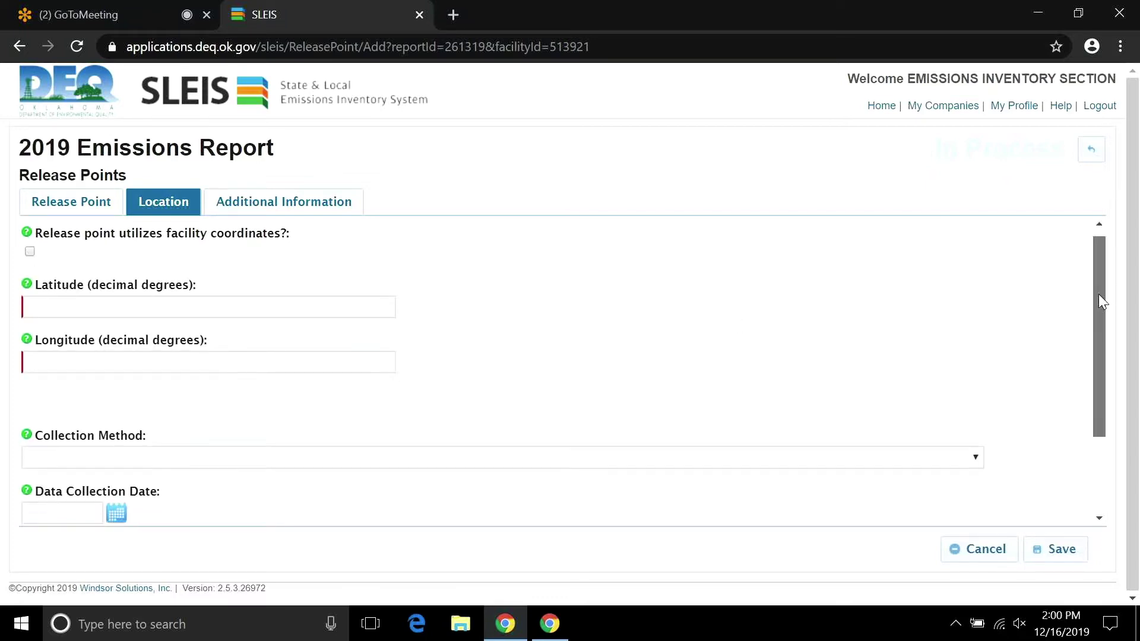
left_click_drag(1099, 294, 1089, 388)
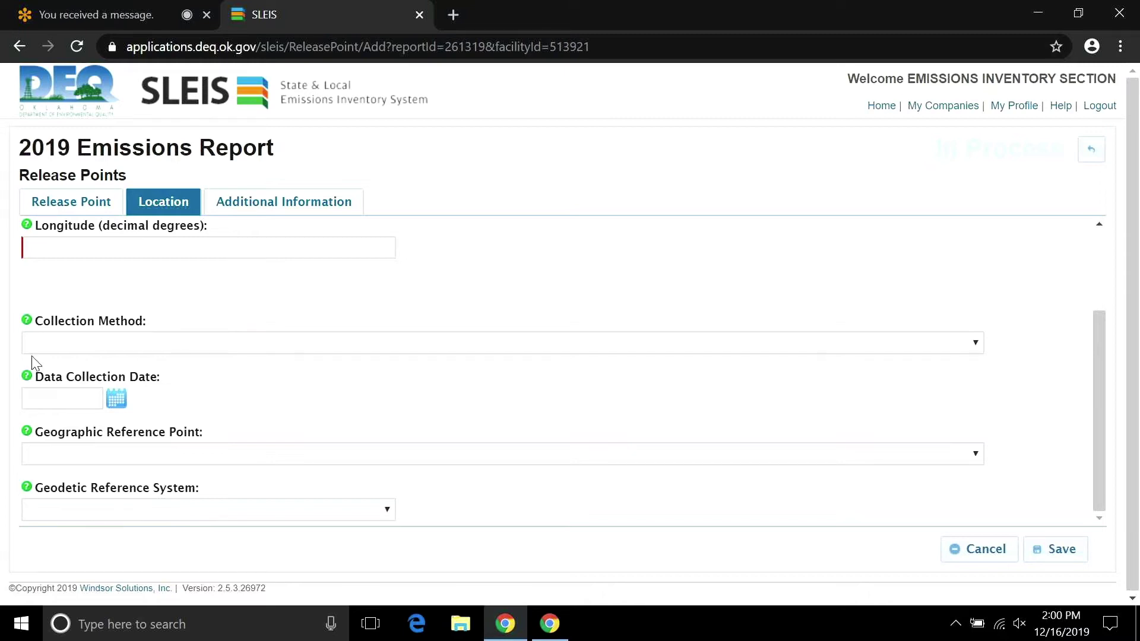
scroll(1089, 354, "up", 2)
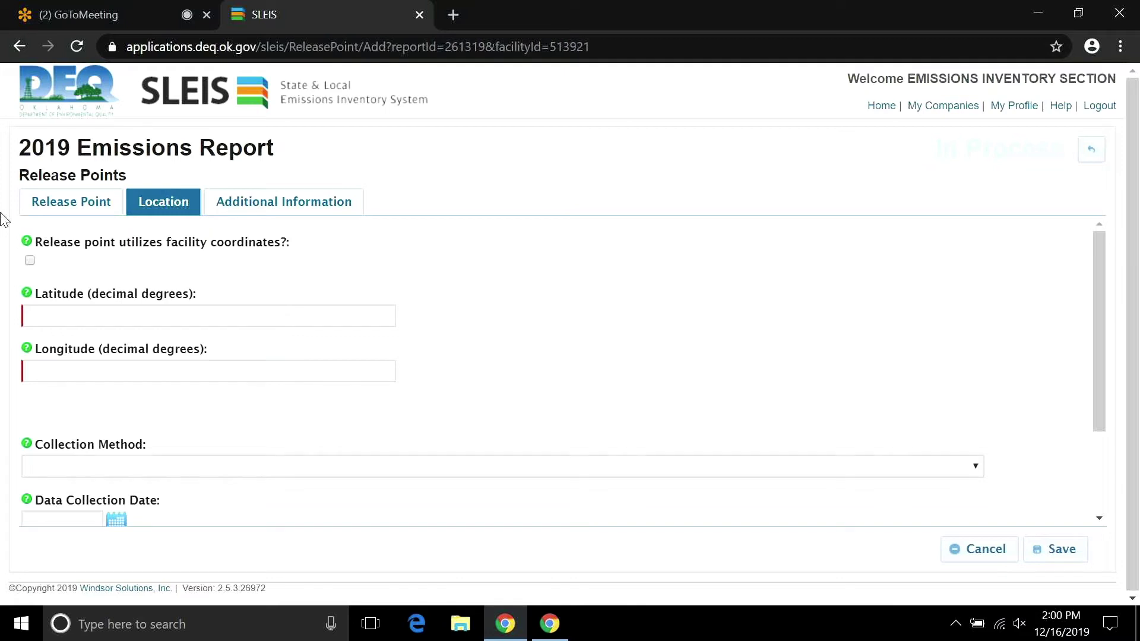
left_click(30, 261)
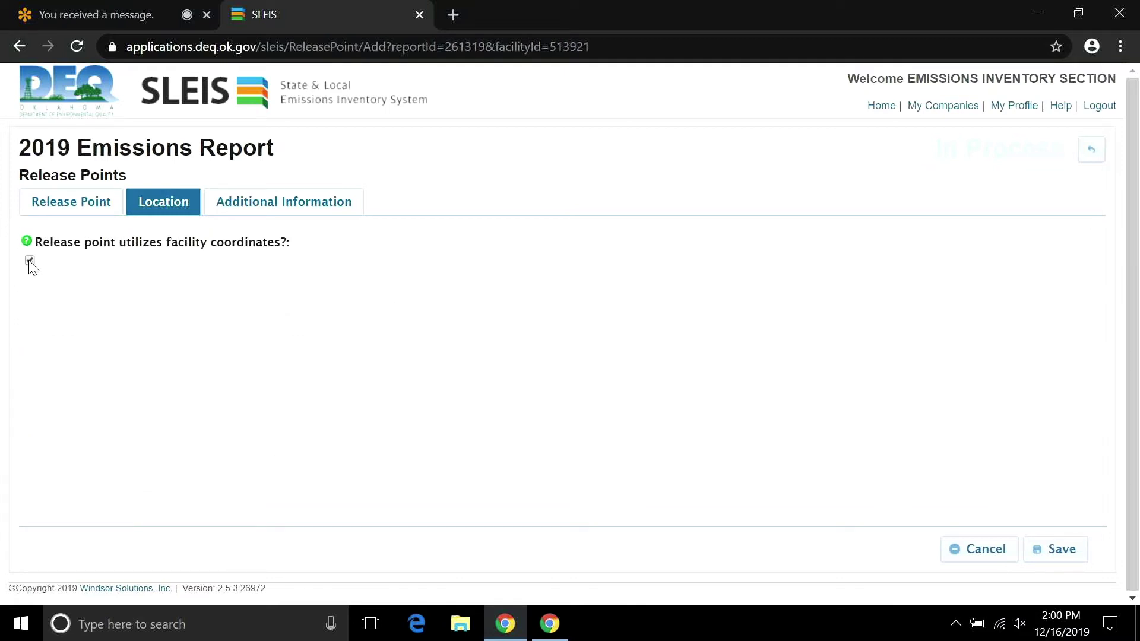
Review the Additional Information tab and save the new release point.
left_click(265, 211)
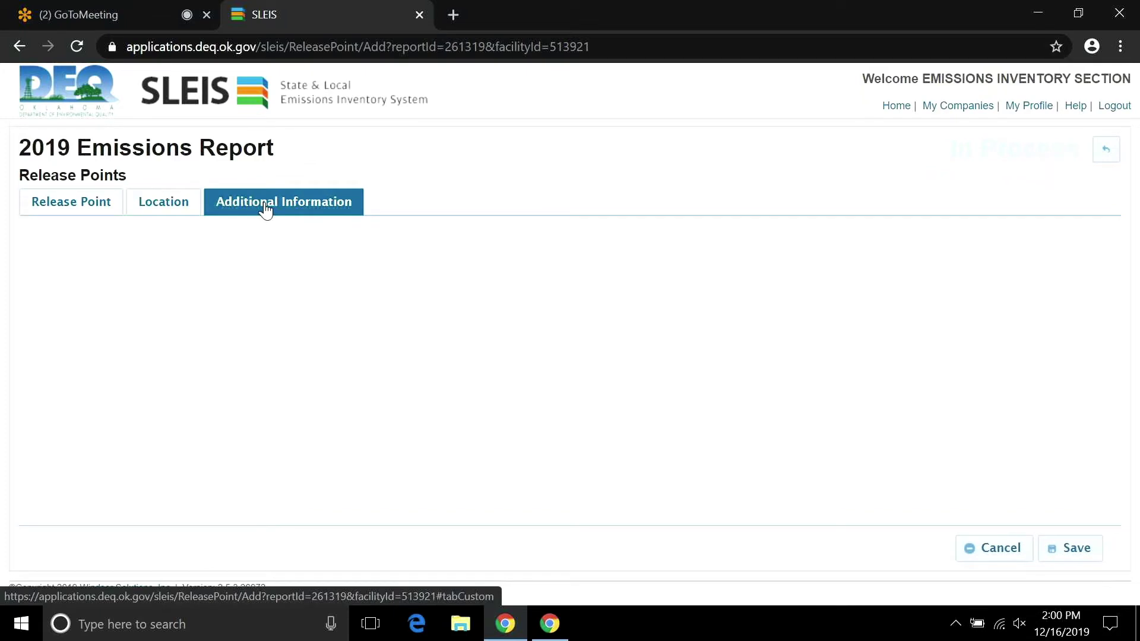
left_click(161, 206)
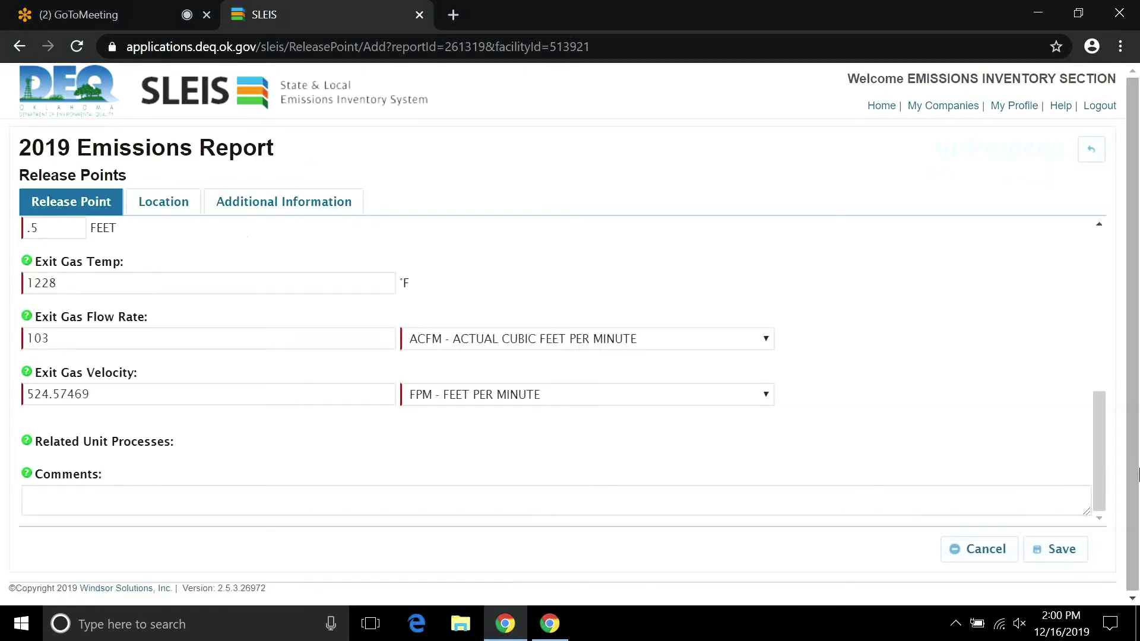
left_click(1054, 545)
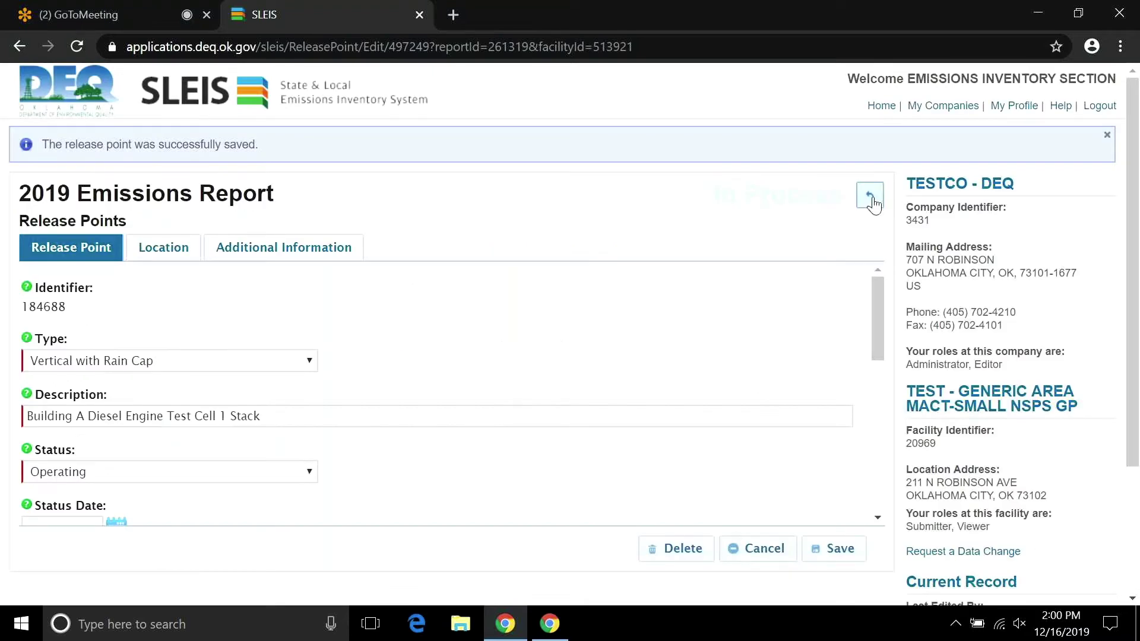
Go from the release point back through the report overview to the Control Devices list.
left_click(870, 197)
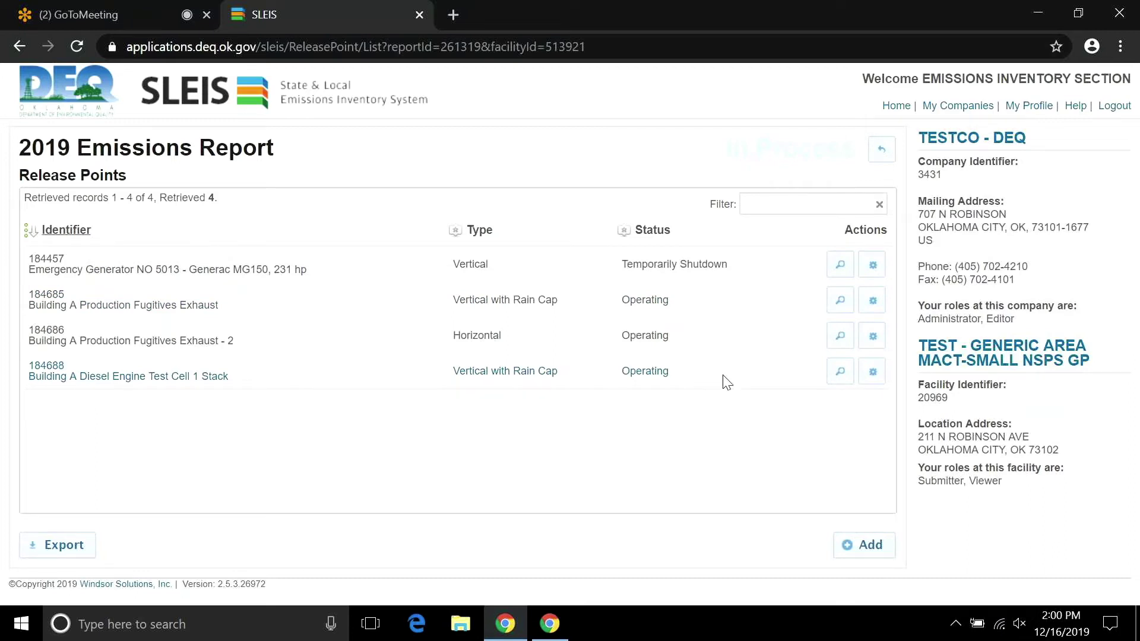
left_click(882, 152)
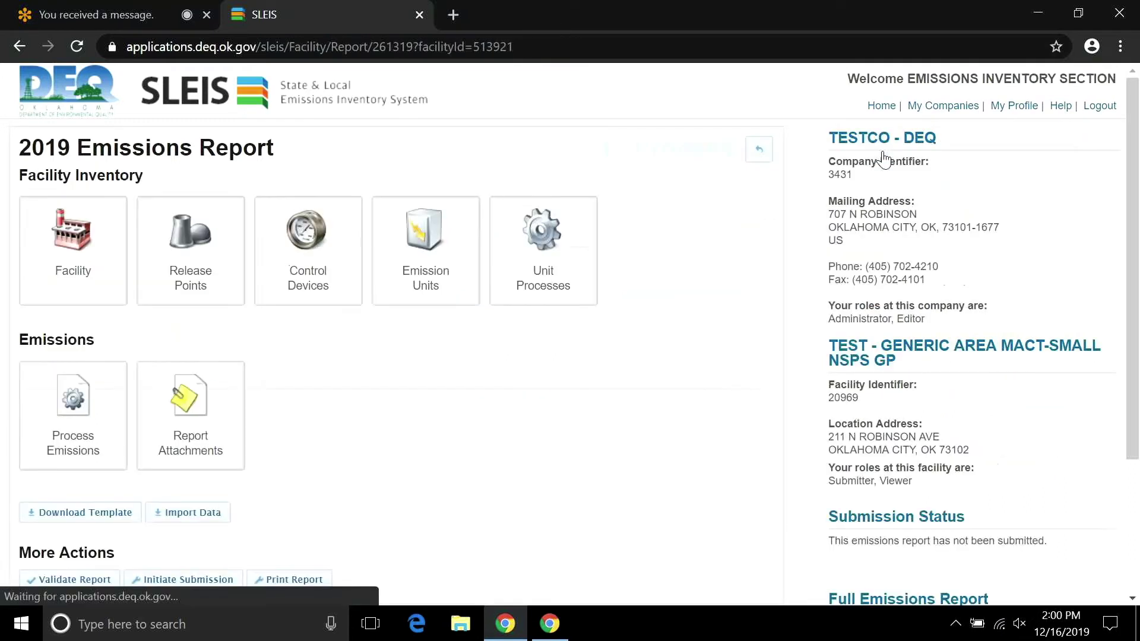
left_click(307, 295)
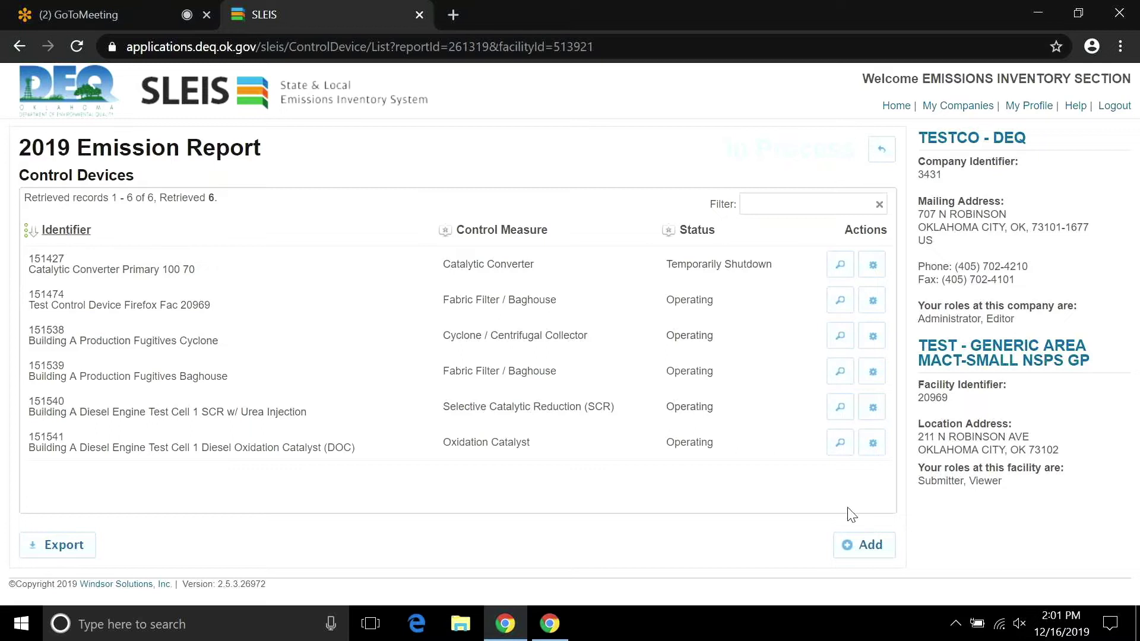
Add a control device described as 'Building A Diesel Engine Test Cell 1 Particulate Matter Filter'.
left_click(881, 552)
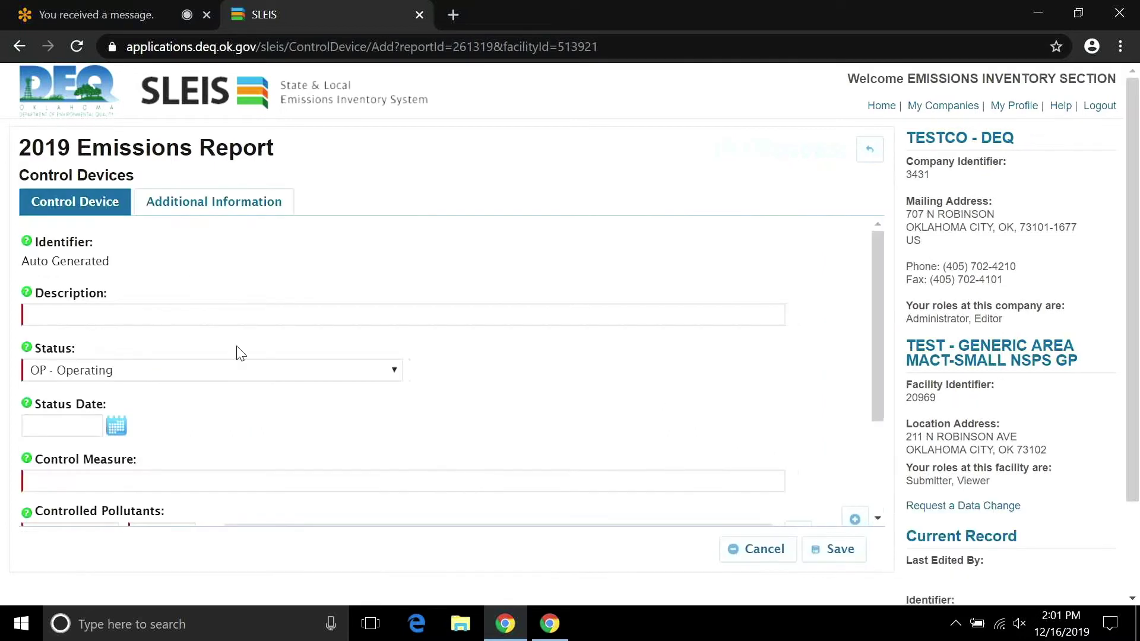
left_click(217, 311)
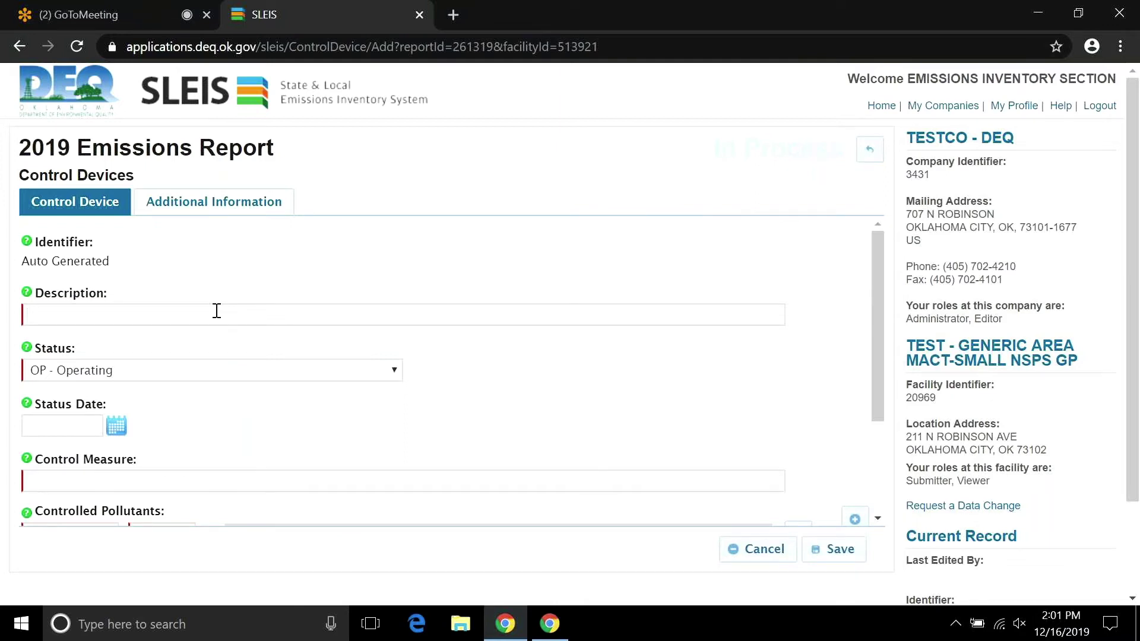
type("Bui")
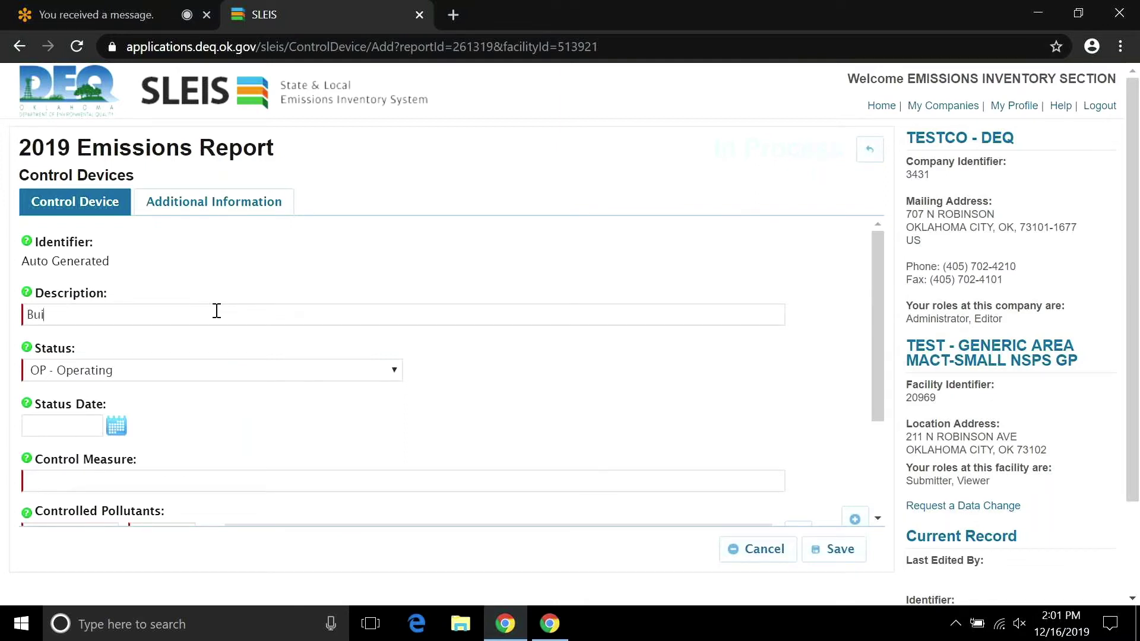
type("lding A Diese")
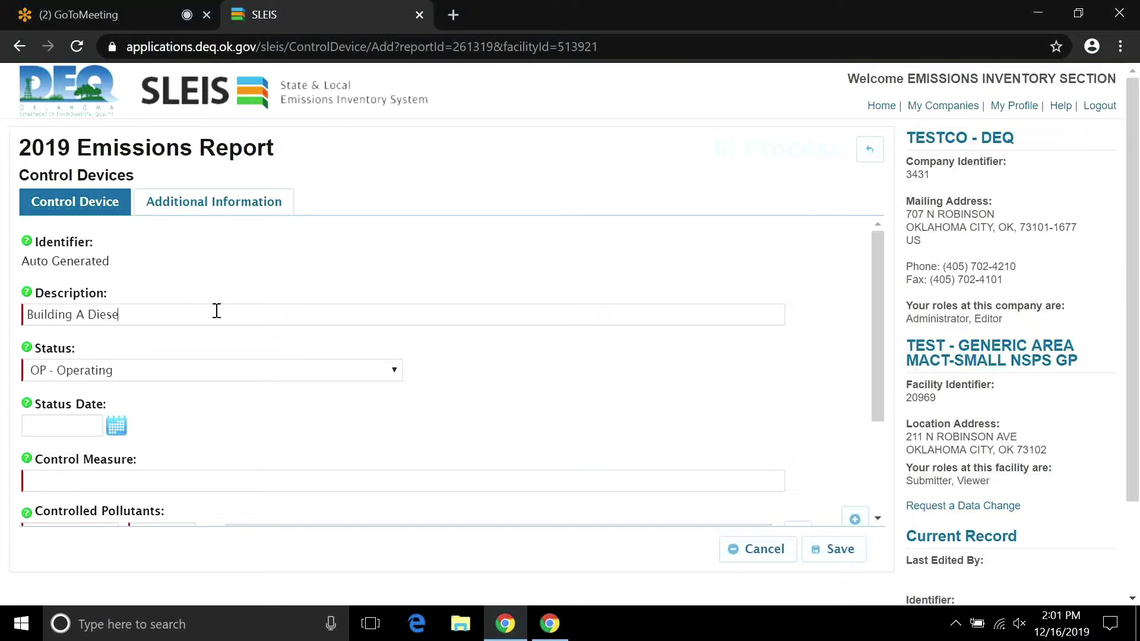
type("l Engine ")
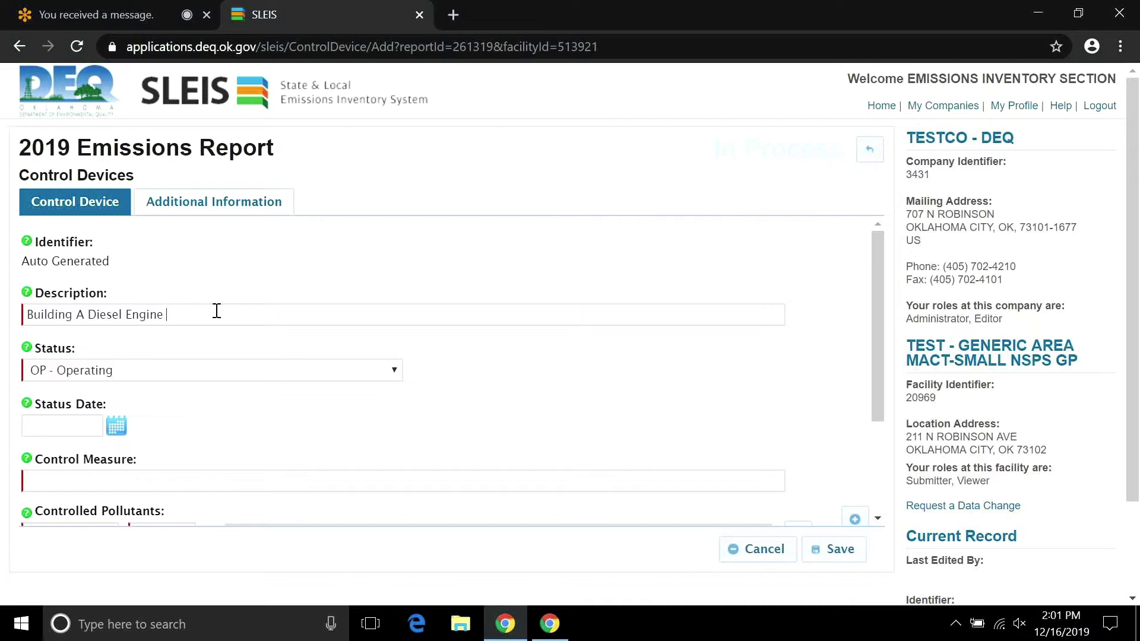
type("Test Cell 1 ")
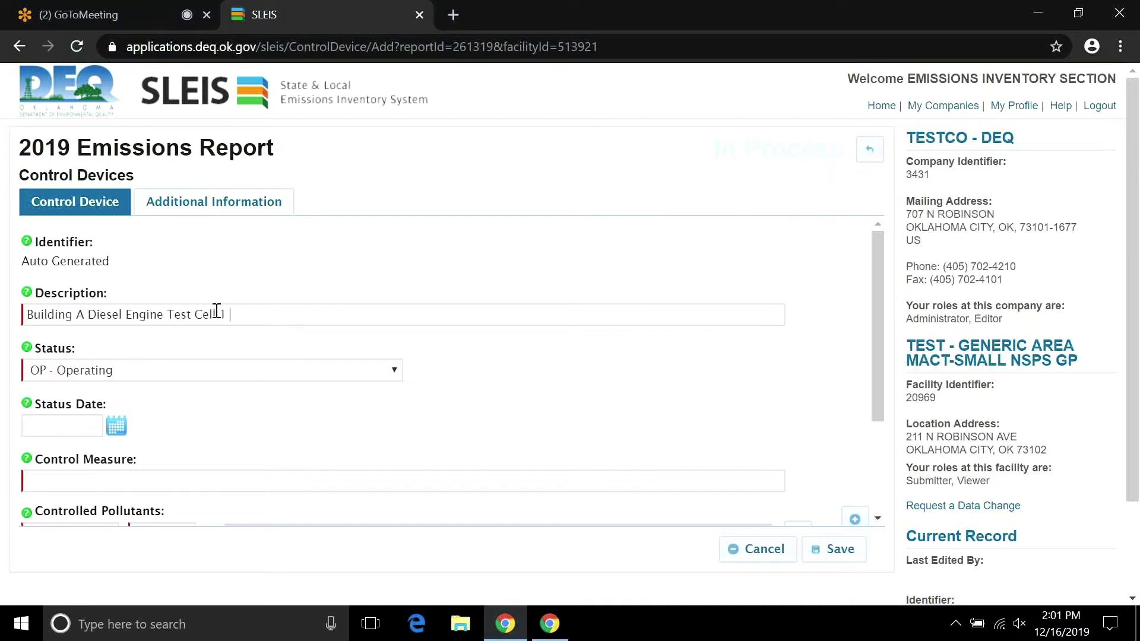
type("Parti")
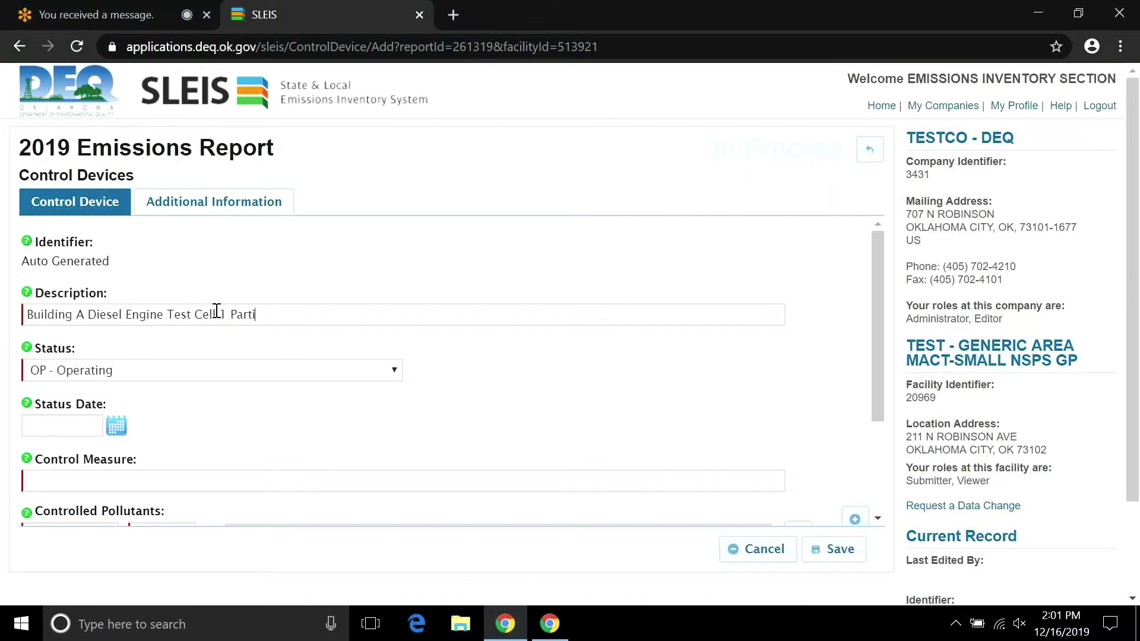
type("cukate Matter")
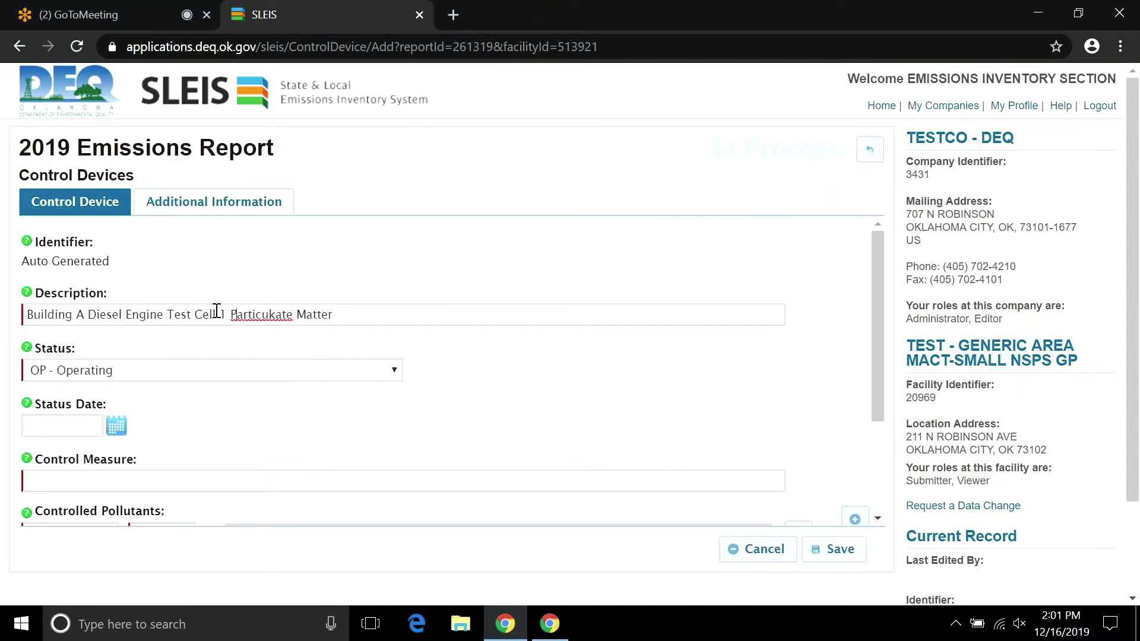
key("Right")
key("Right")
key("Right")
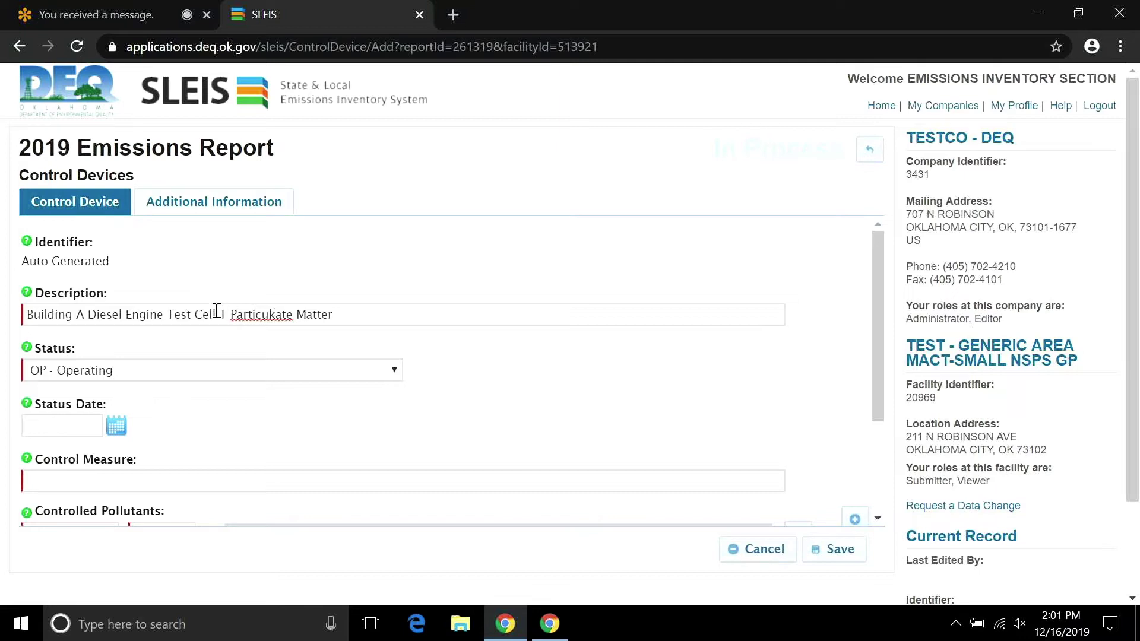
key("BackSpace")
key("End")
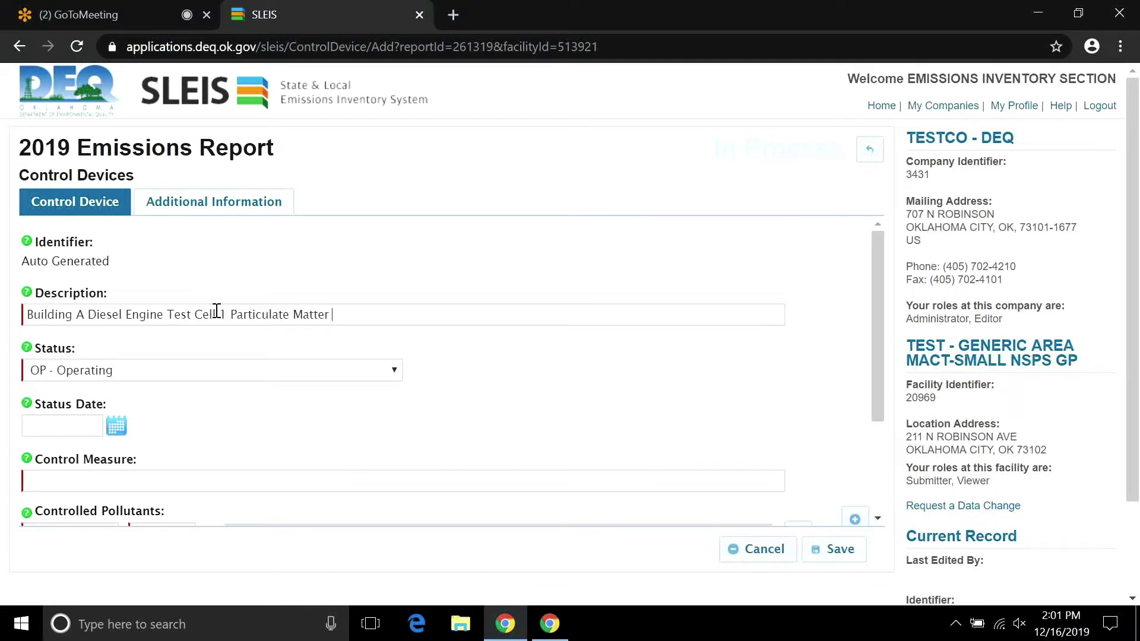
type("Filter")
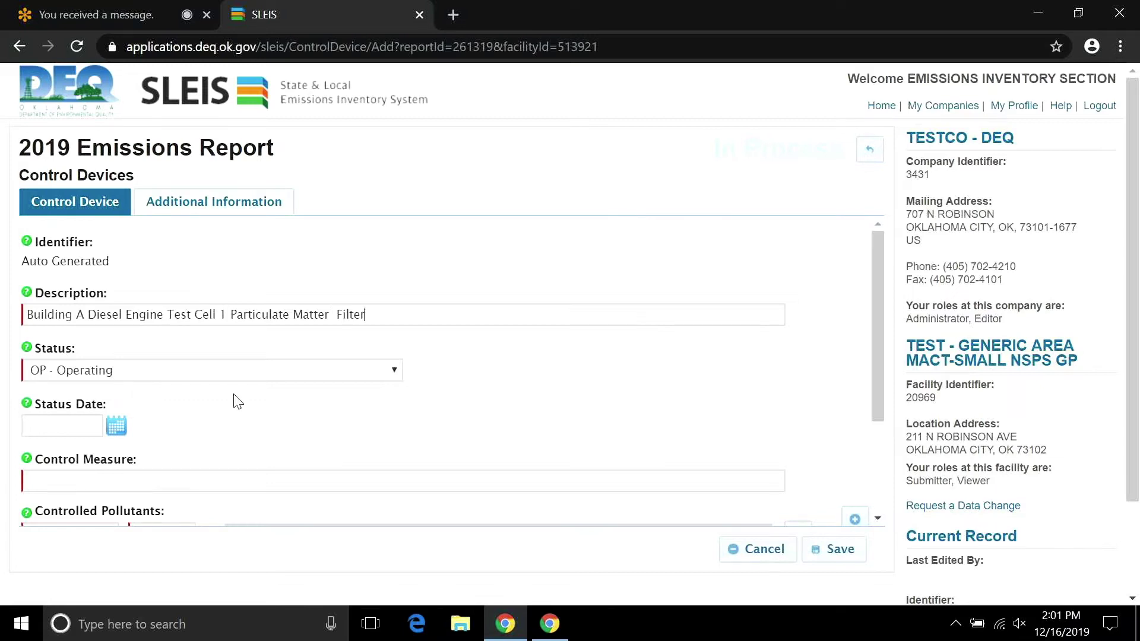
Search 'die' and pick '305 - Diesel Particulate Filters (DPF)' as the control measure.
left_click_drag(873, 347, 878, 361)
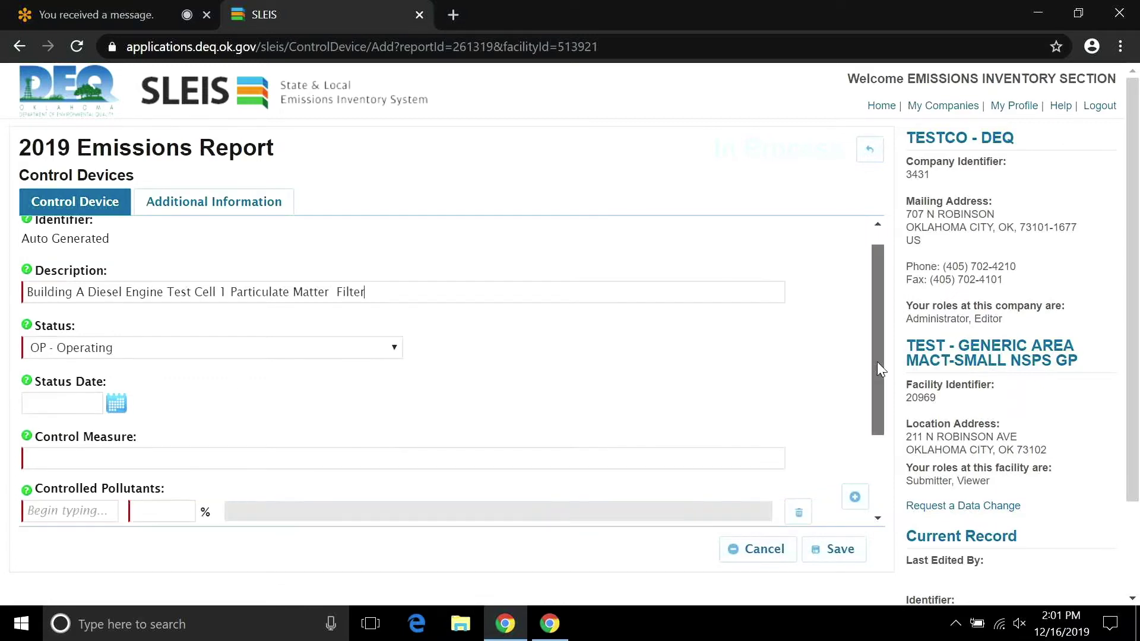
scroll(786, 371, "down", 1)
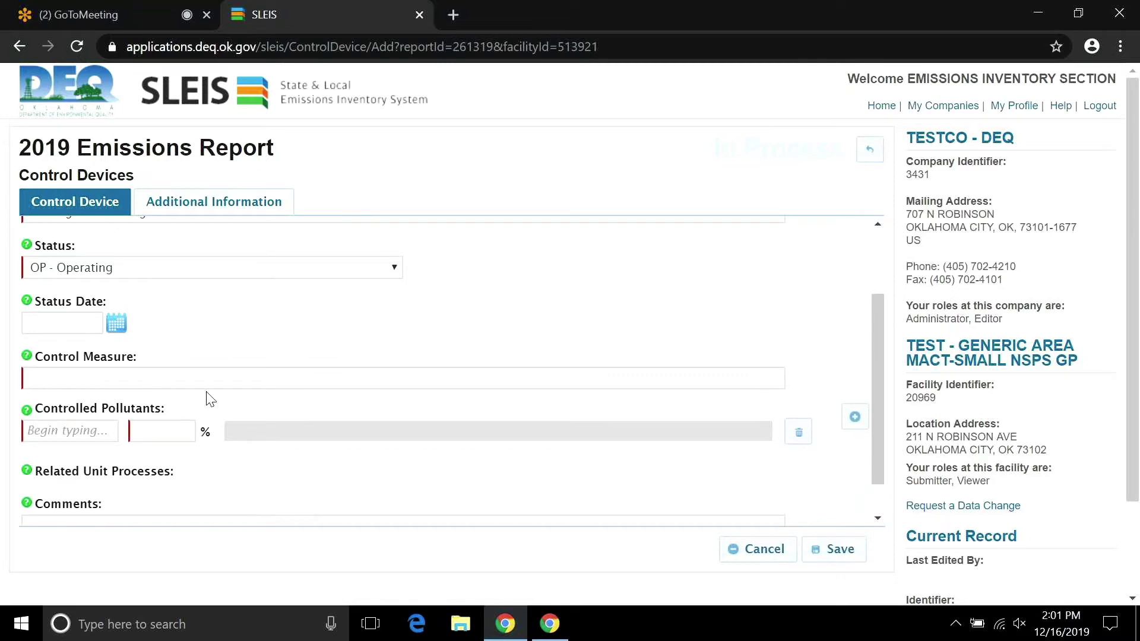
left_click(177, 378)
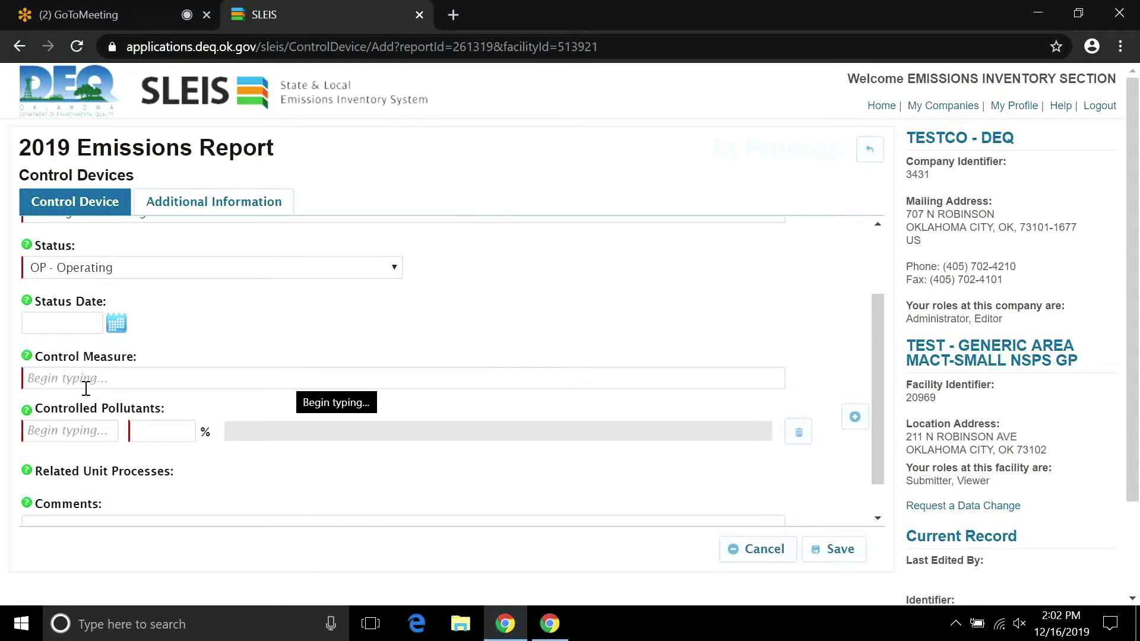
left_click(133, 381)
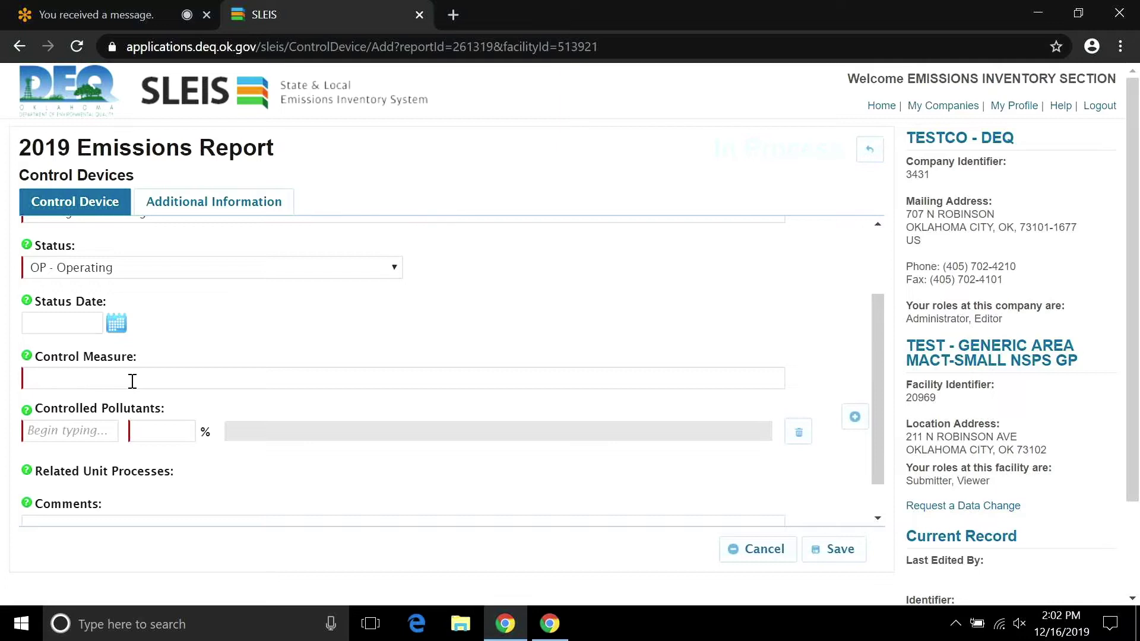
type("d")
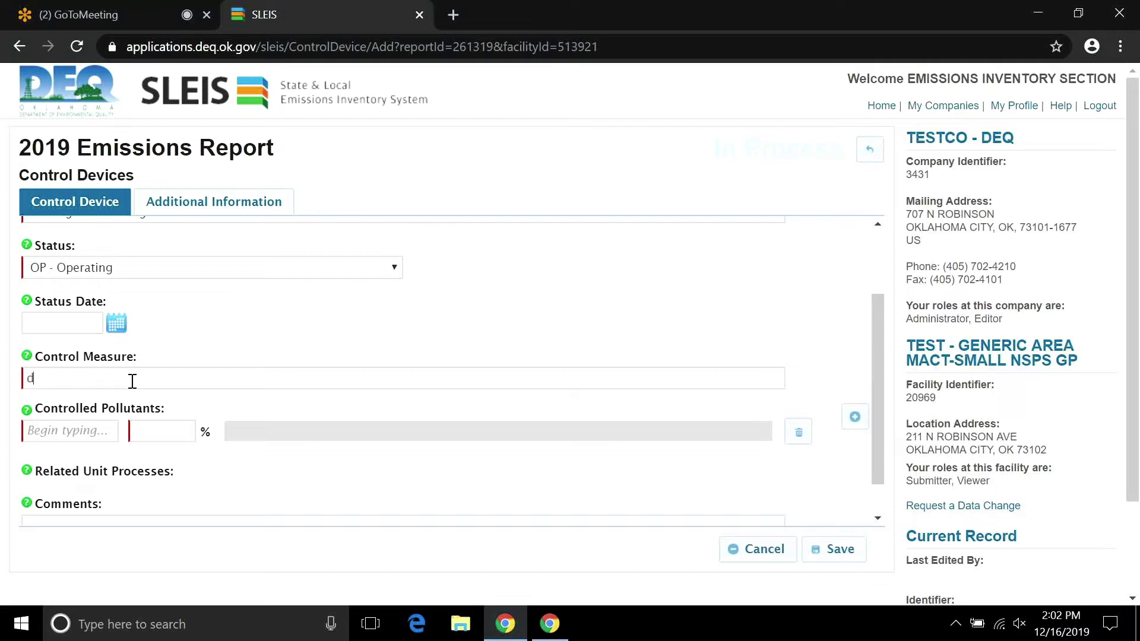
type("ie")
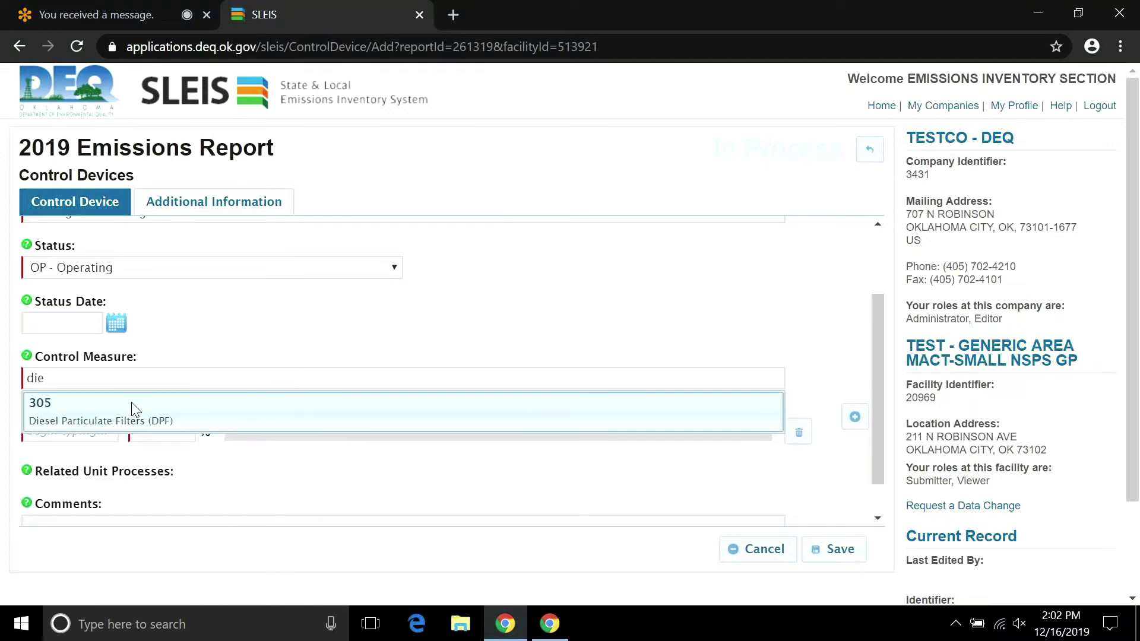
left_click(136, 410)
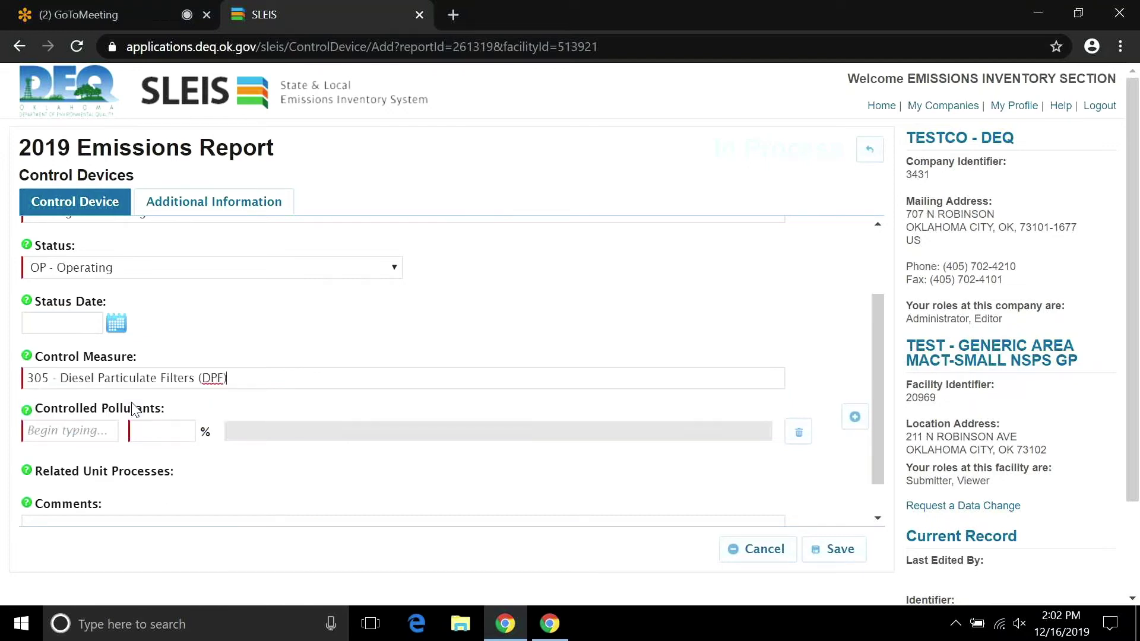
Add PM10-PRI and PM25-PRI as the device's controlled pollutants.
left_click(86, 434)
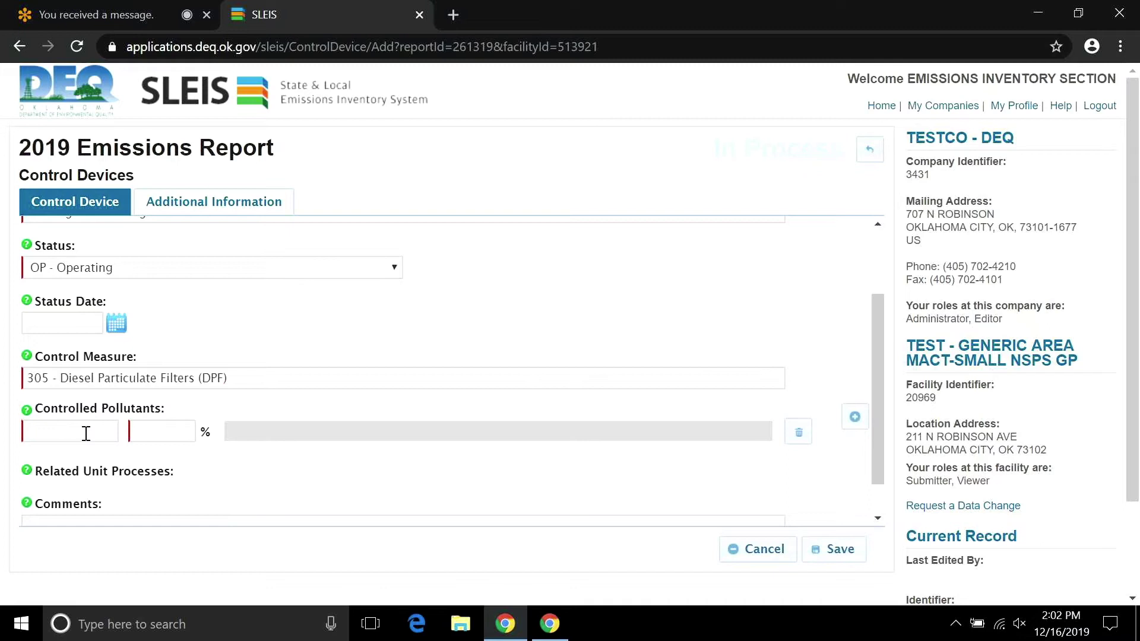
type("pm")
left_click(87, 457)
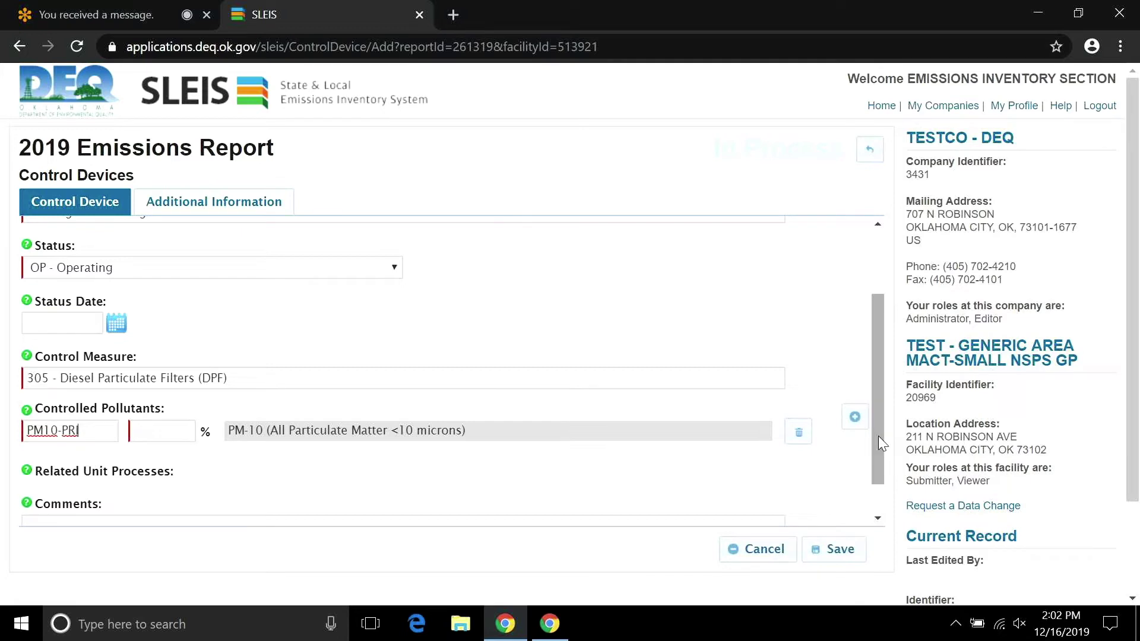
scroll(878, 436, "down", 1)
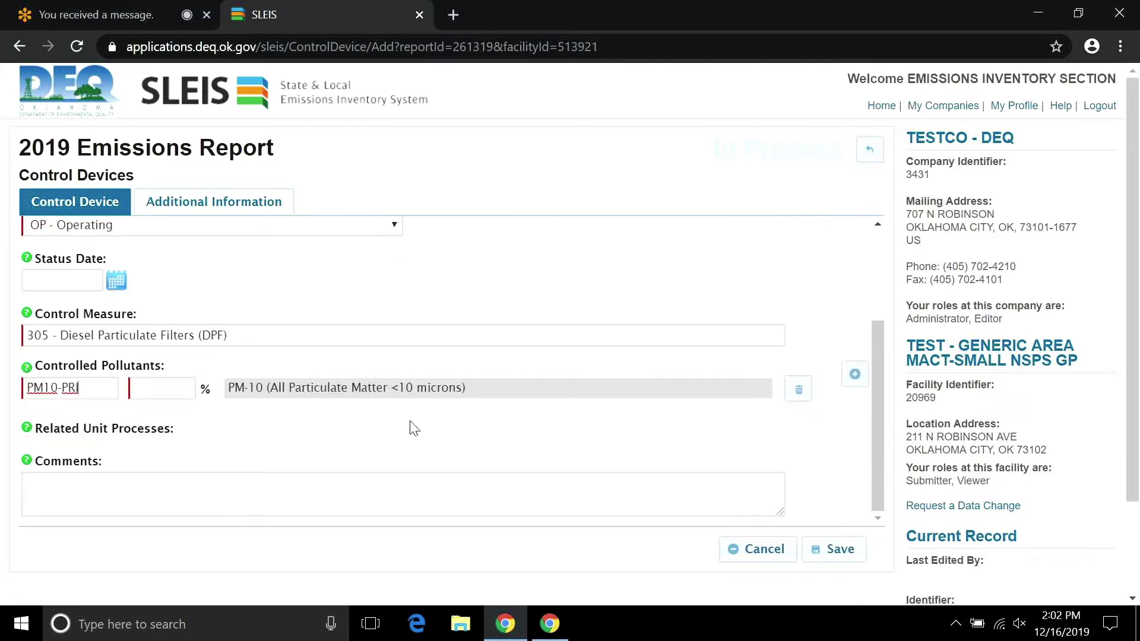
left_click(855, 375)
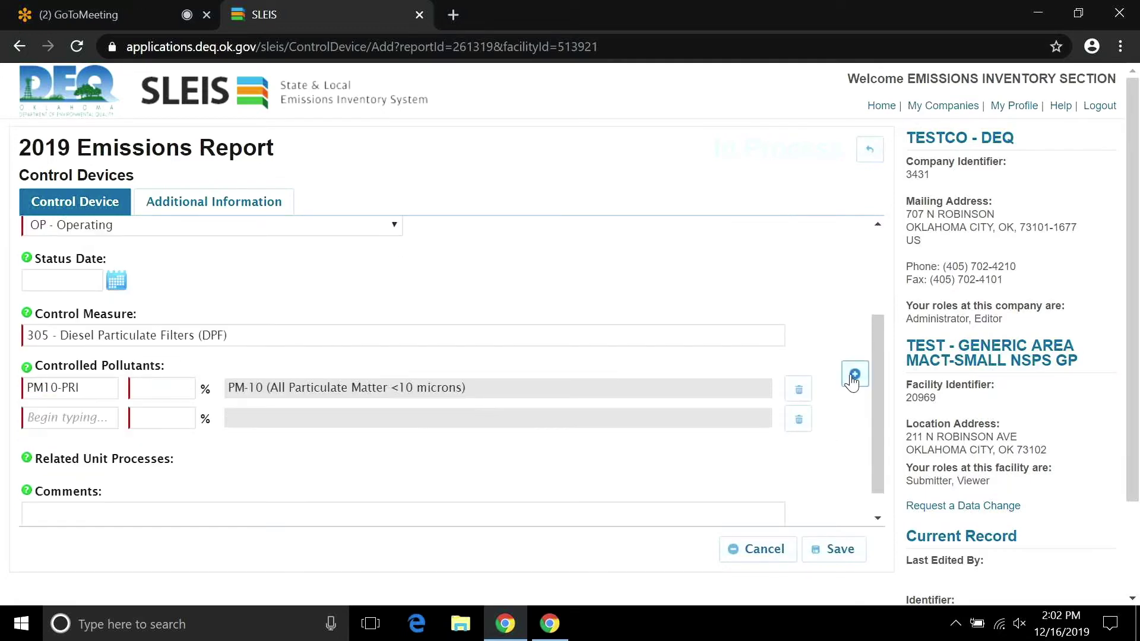
left_click(27, 419)
type("pm")
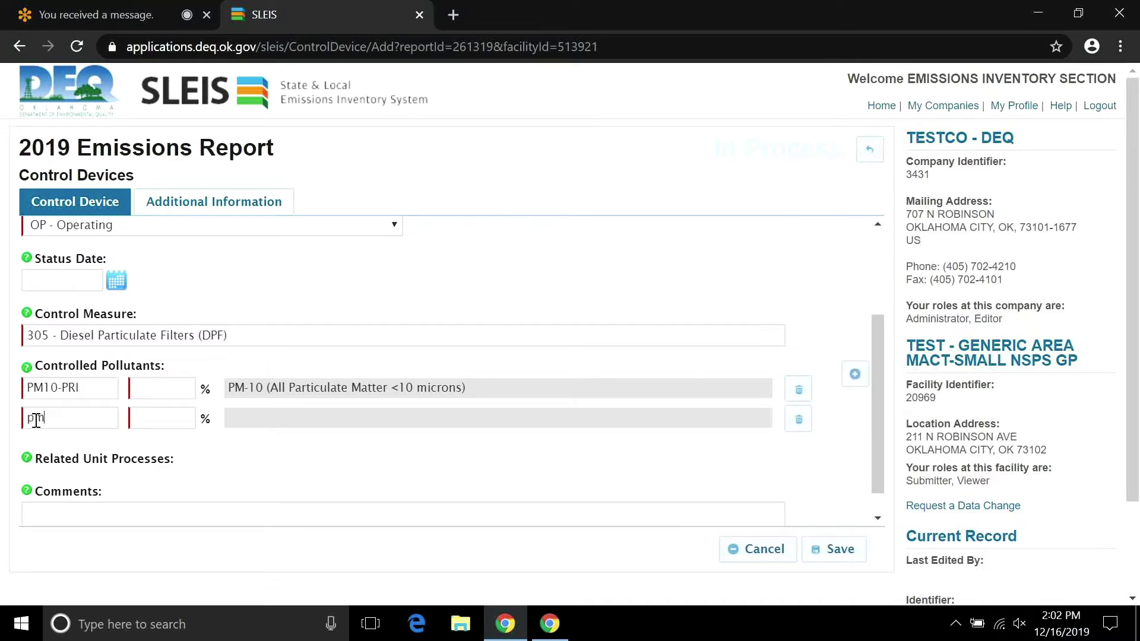
left_click(56, 491)
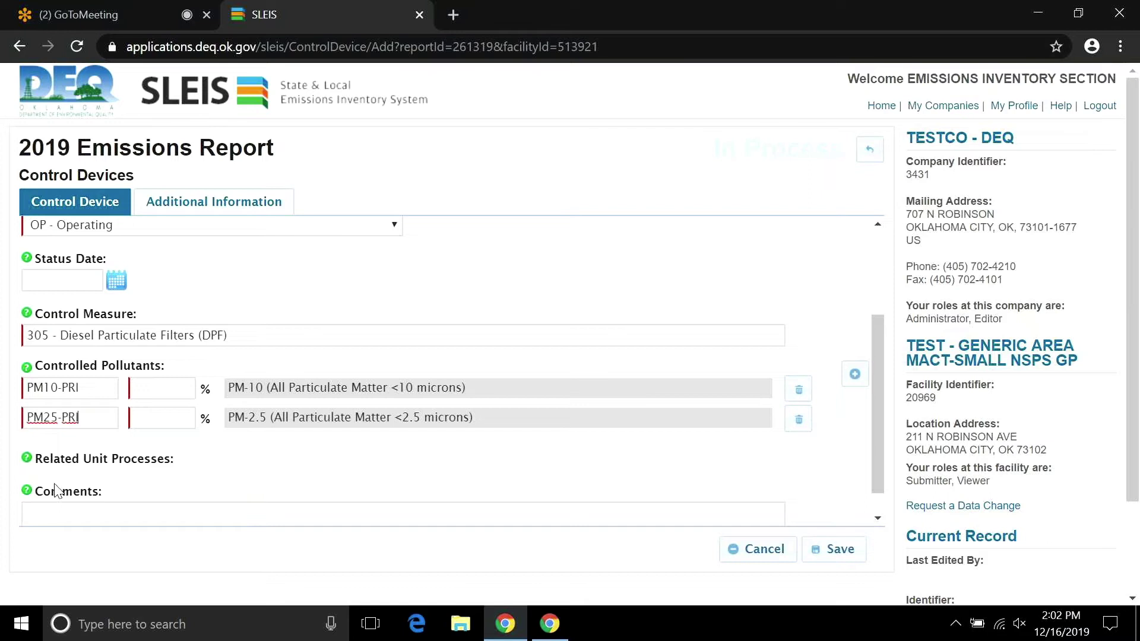
Enter 78 percent control for the pollutants, review Additional Information, and save the device.
left_click(141, 392)
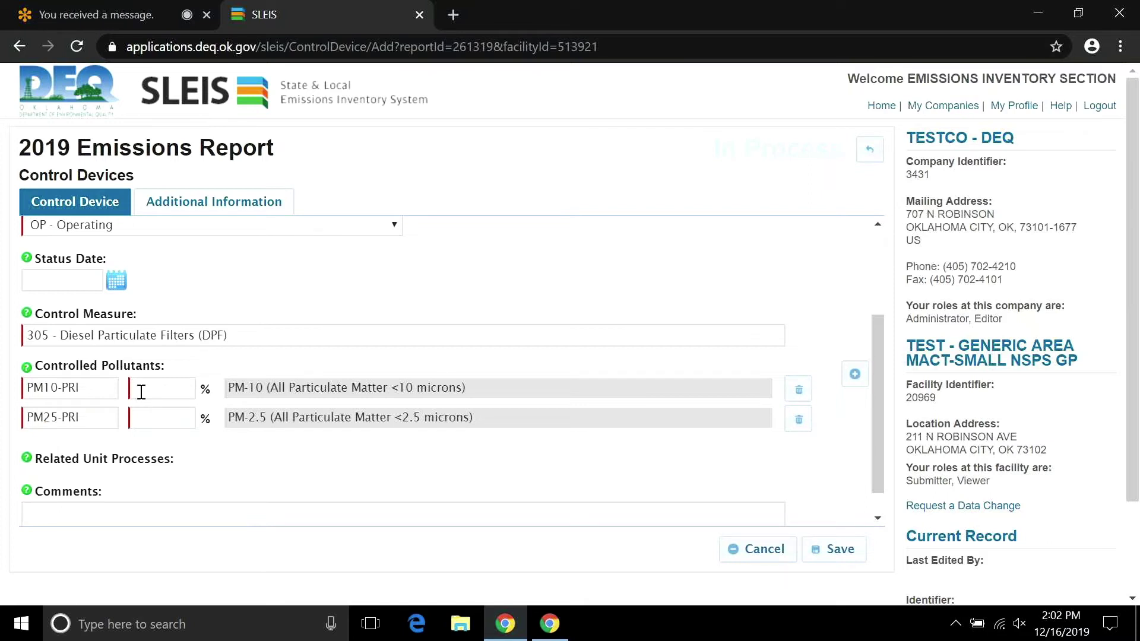
type("7")
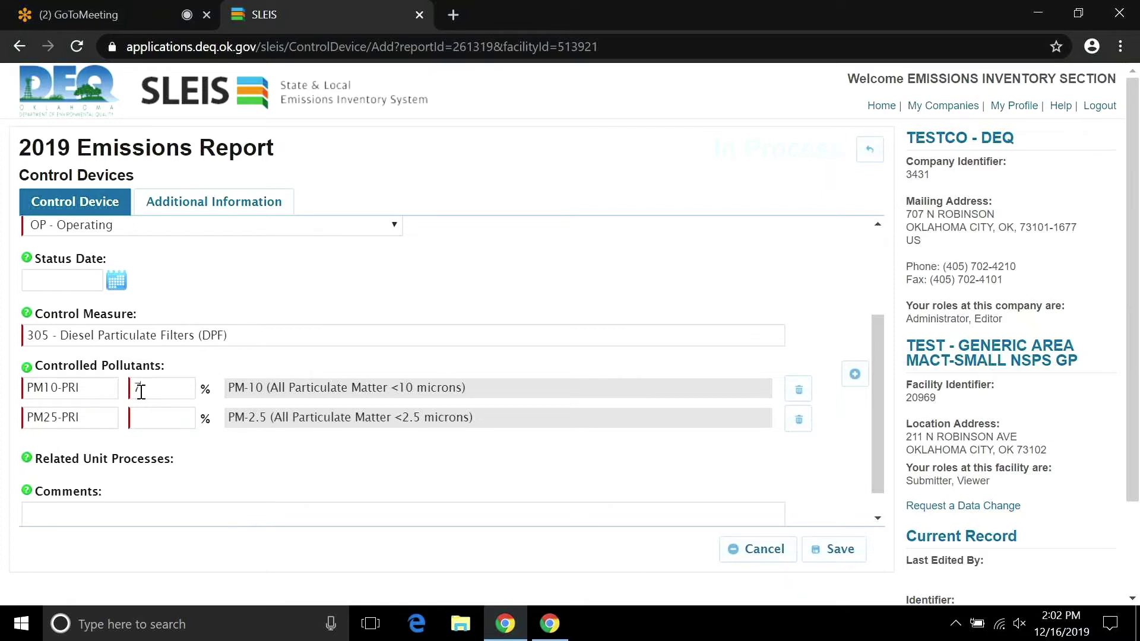
type("8")
left_click(147, 414)
type("78")
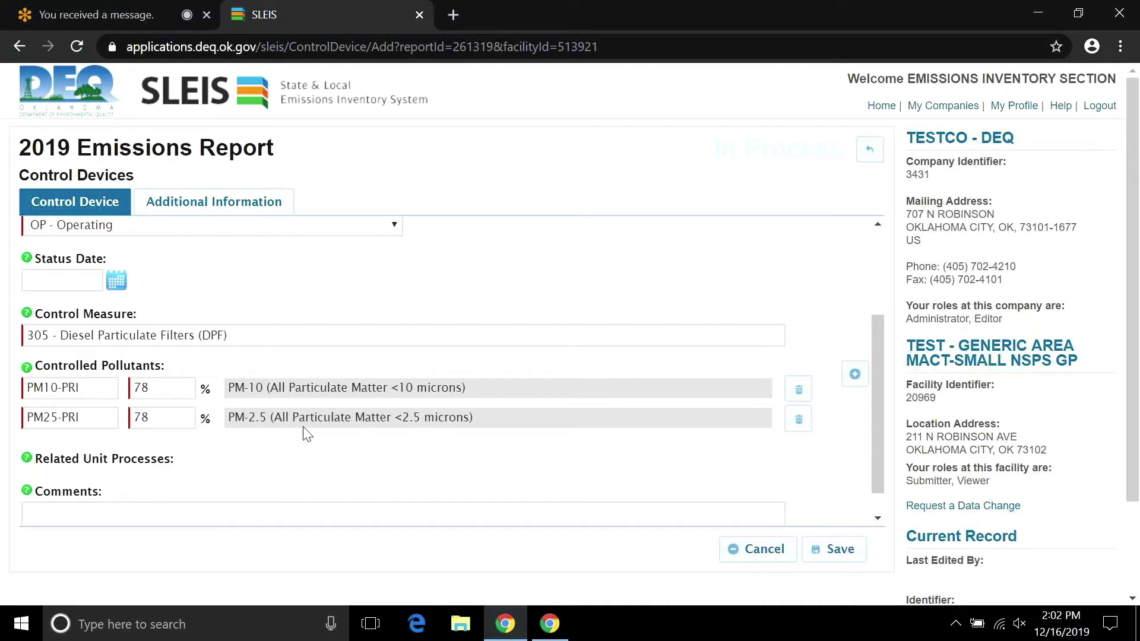
left_click_drag(876, 430, 878, 460)
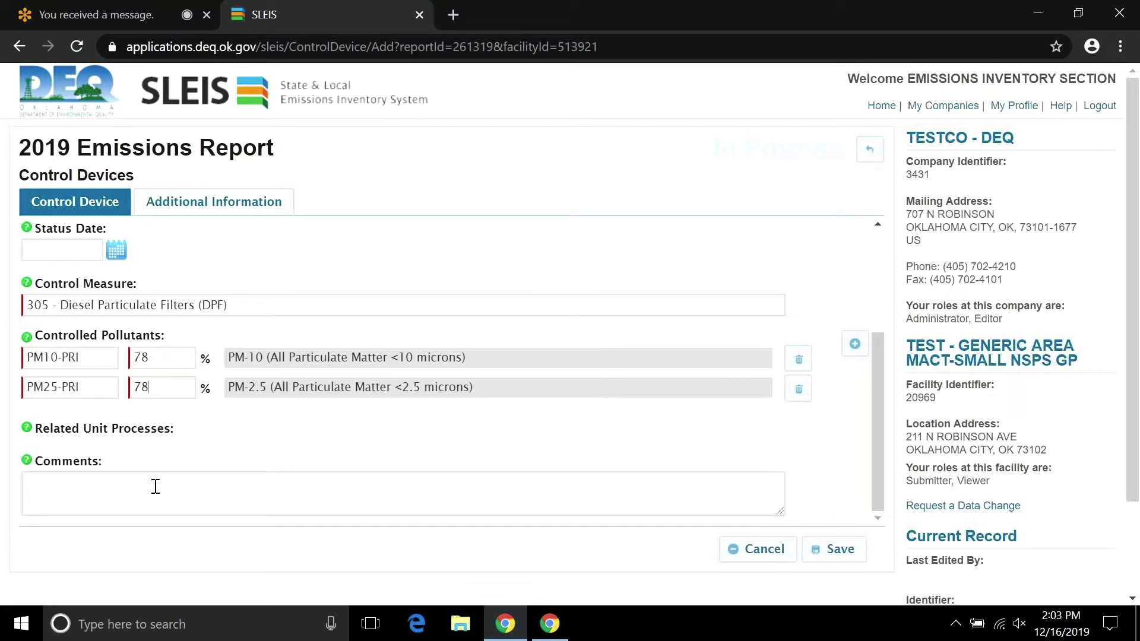
left_click(155, 486)
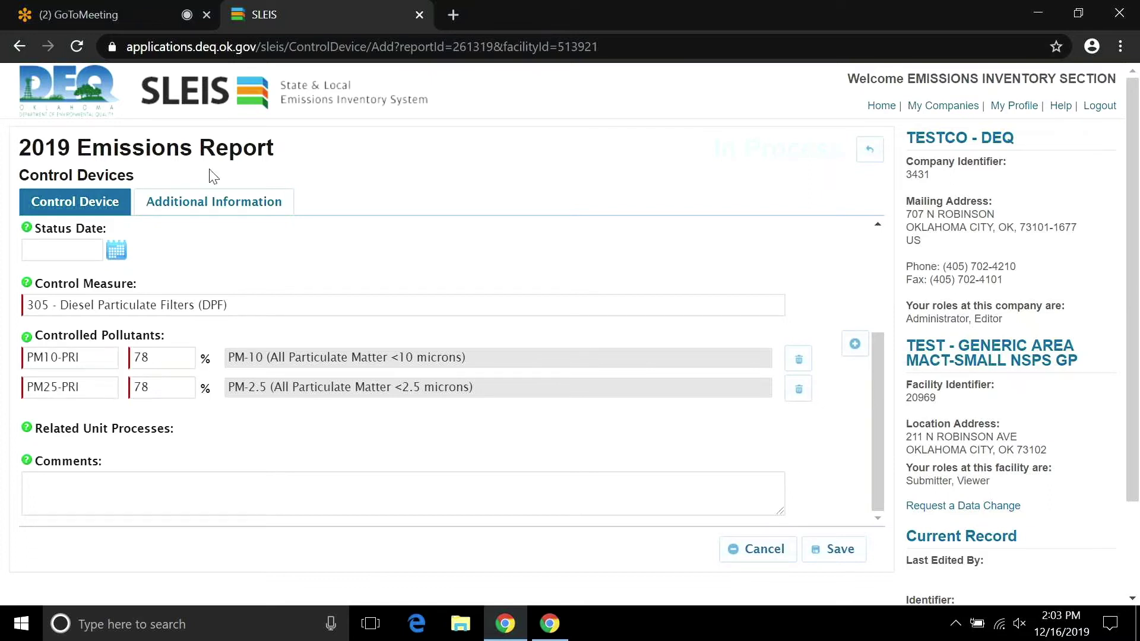
left_click(214, 203)
left_click(87, 209)
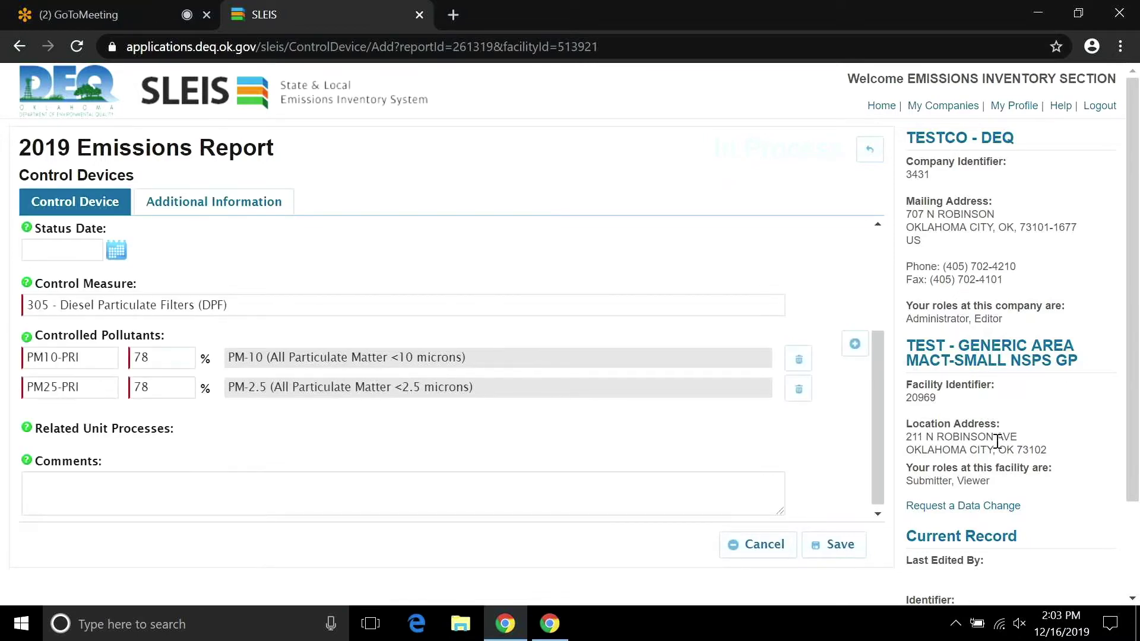
left_click_drag(878, 439, 870, 415)
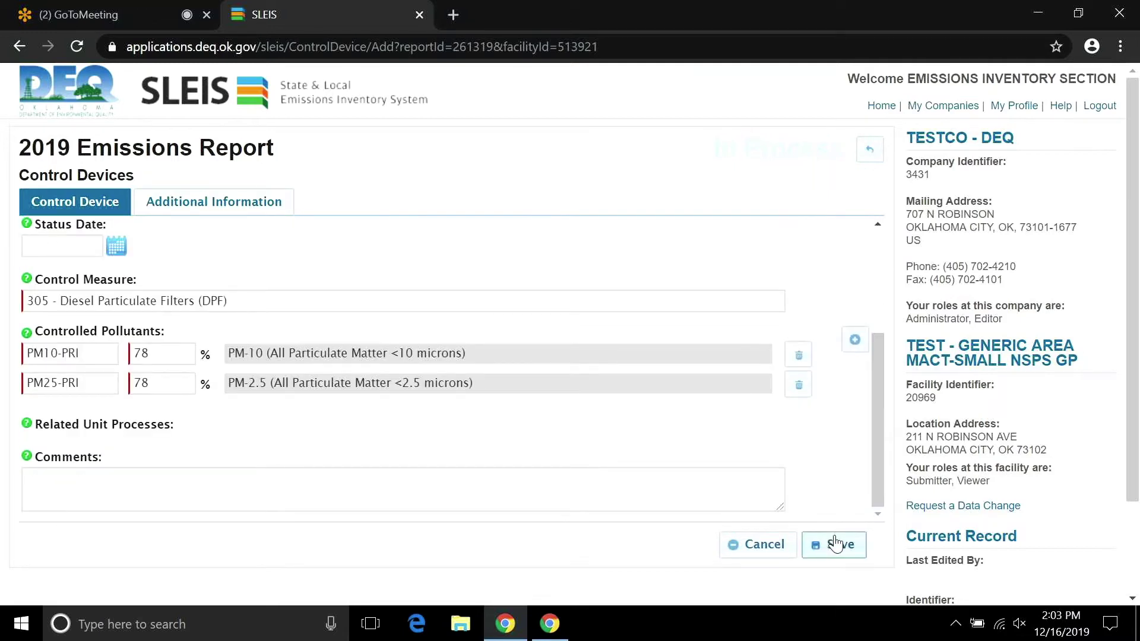
left_click(835, 543)
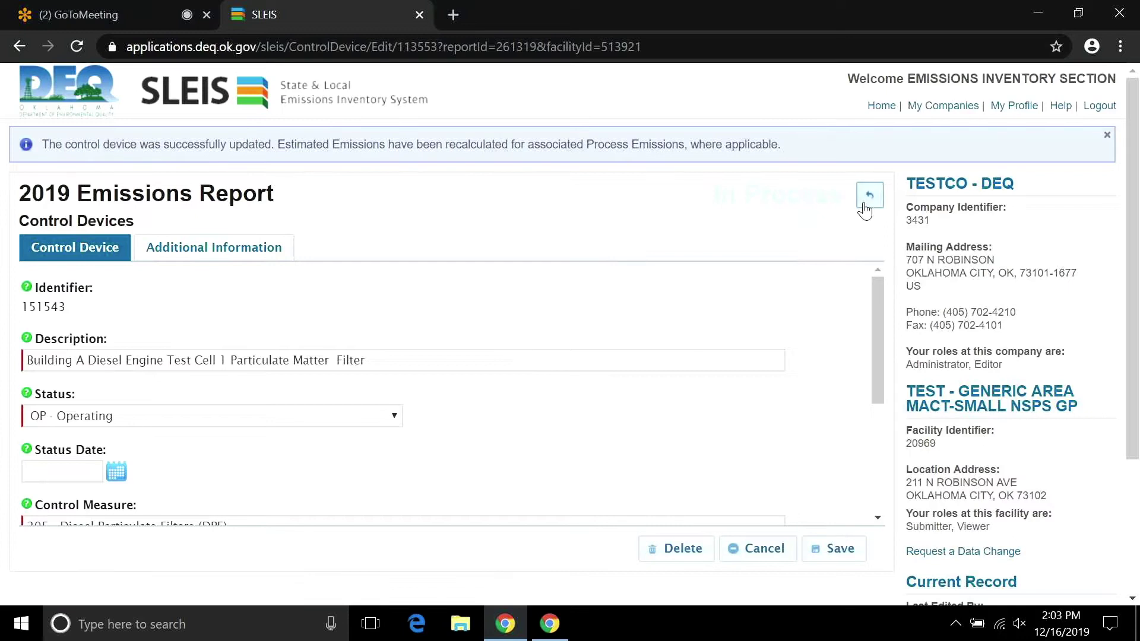
Go from the saved control device back to the 2019 Emissions Report overview.
left_click(869, 195)
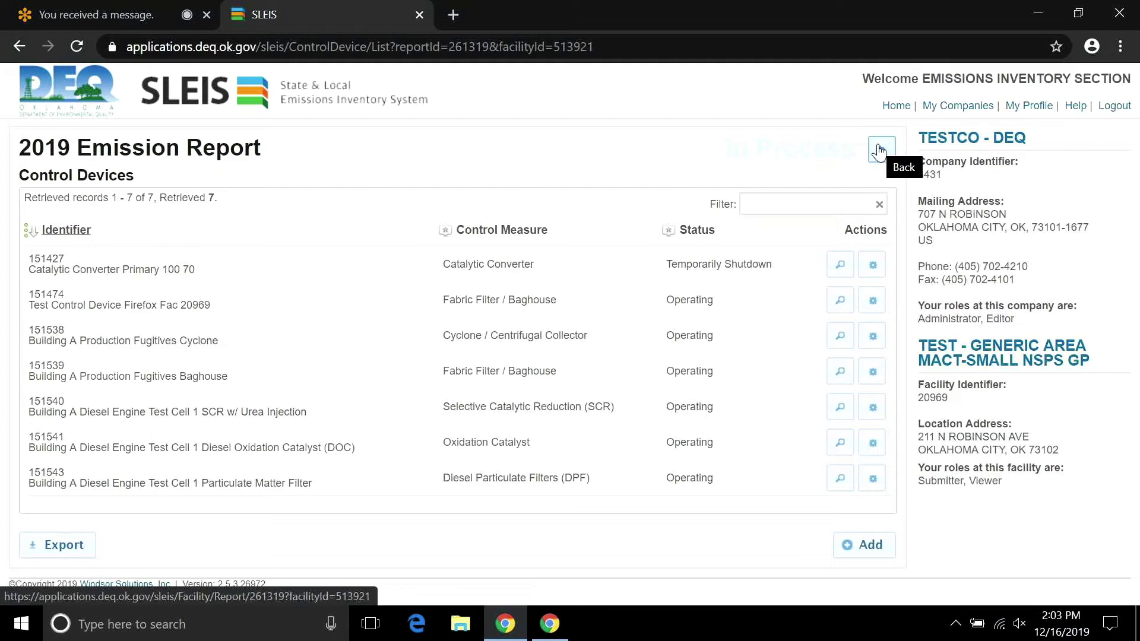
left_click(880, 153)
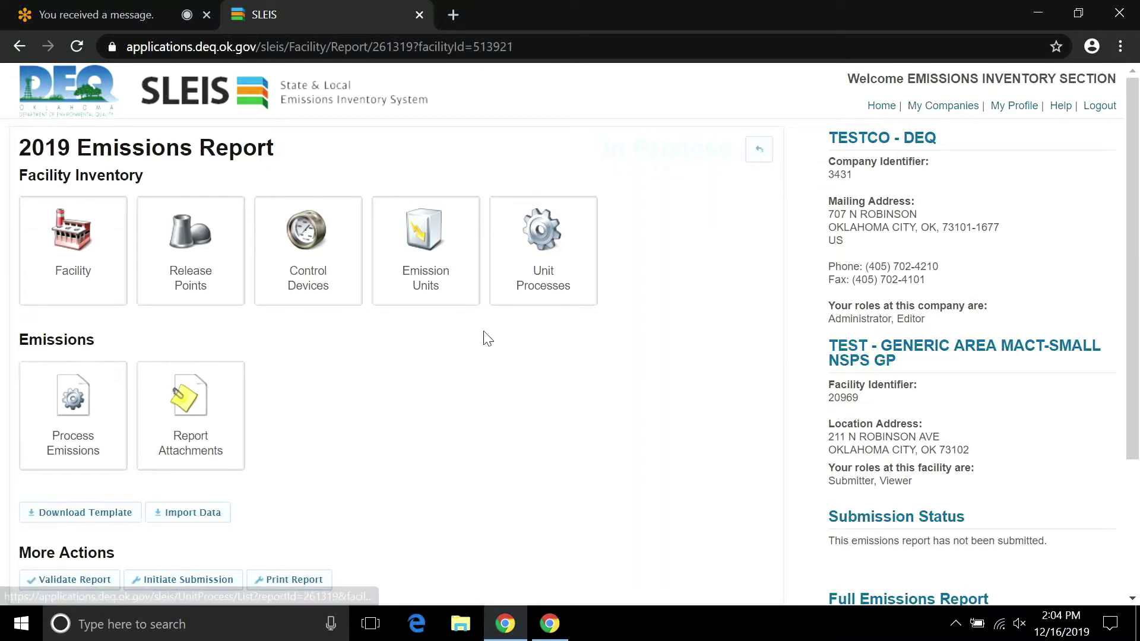
Add a new emission unit and set its Type to '170 - Engine Test Cell'.
left_click(435, 268)
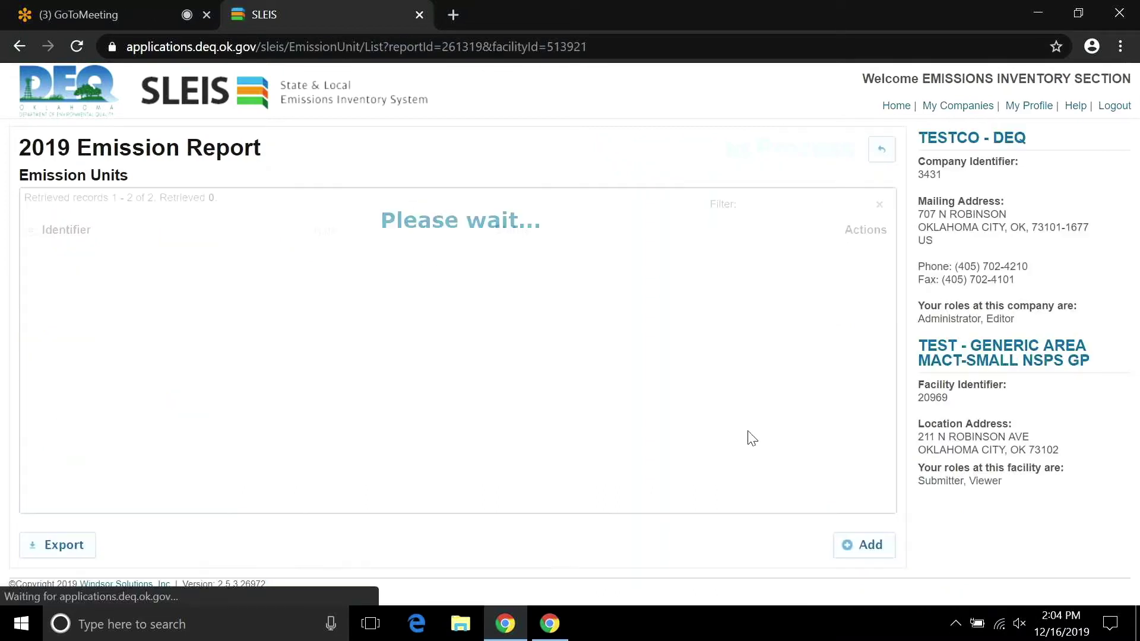
left_click(843, 549)
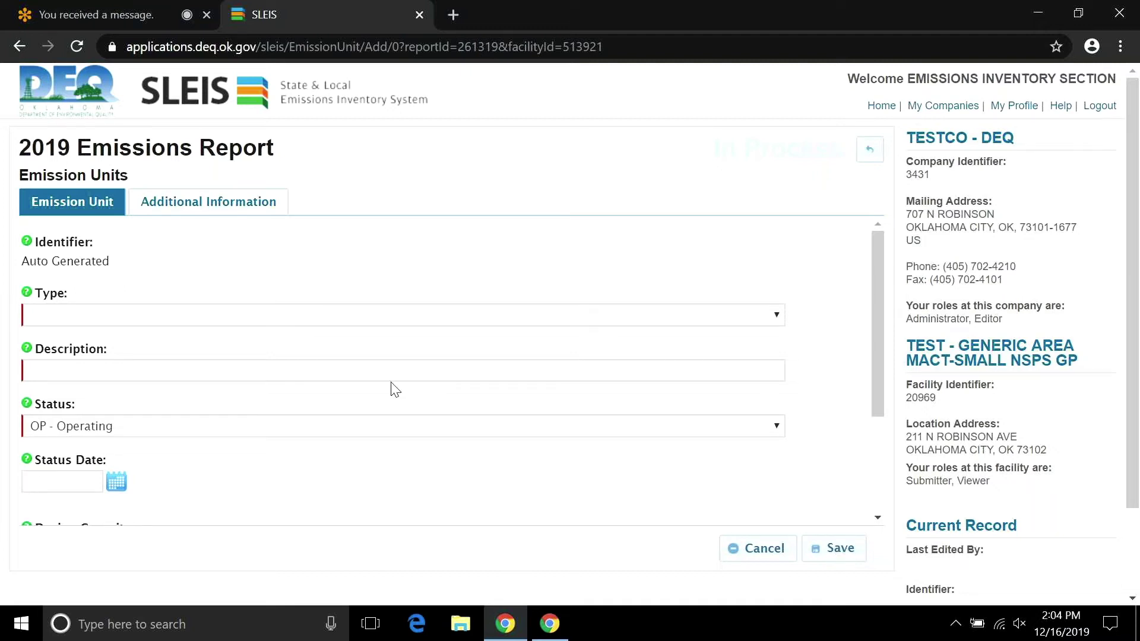
left_click(363, 319)
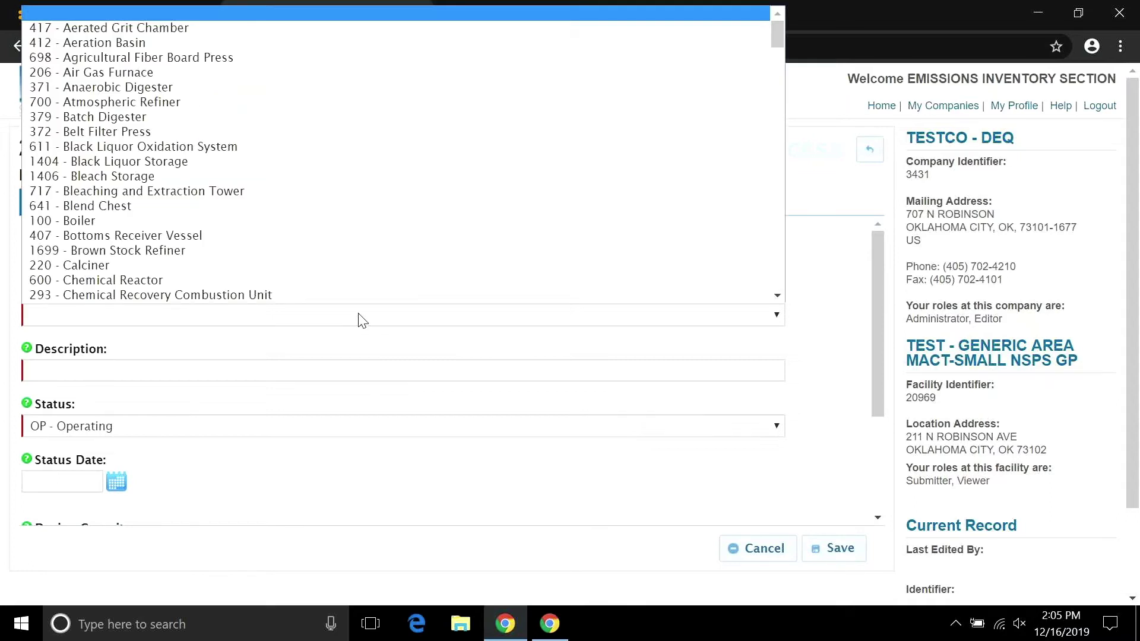
left_click(362, 321)
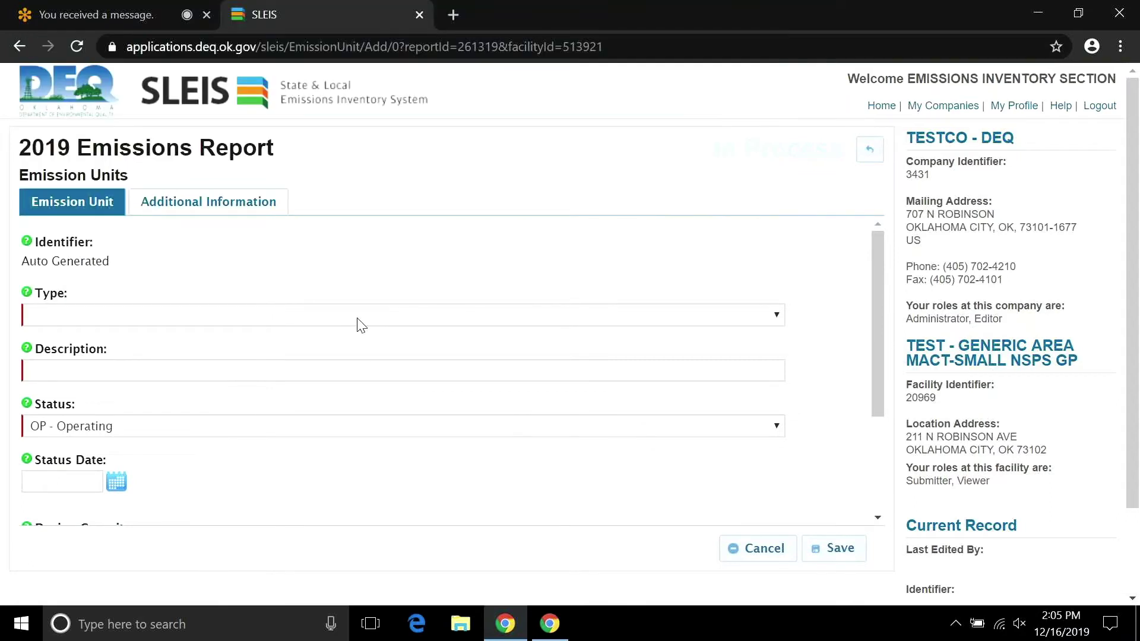
left_click(361, 324)
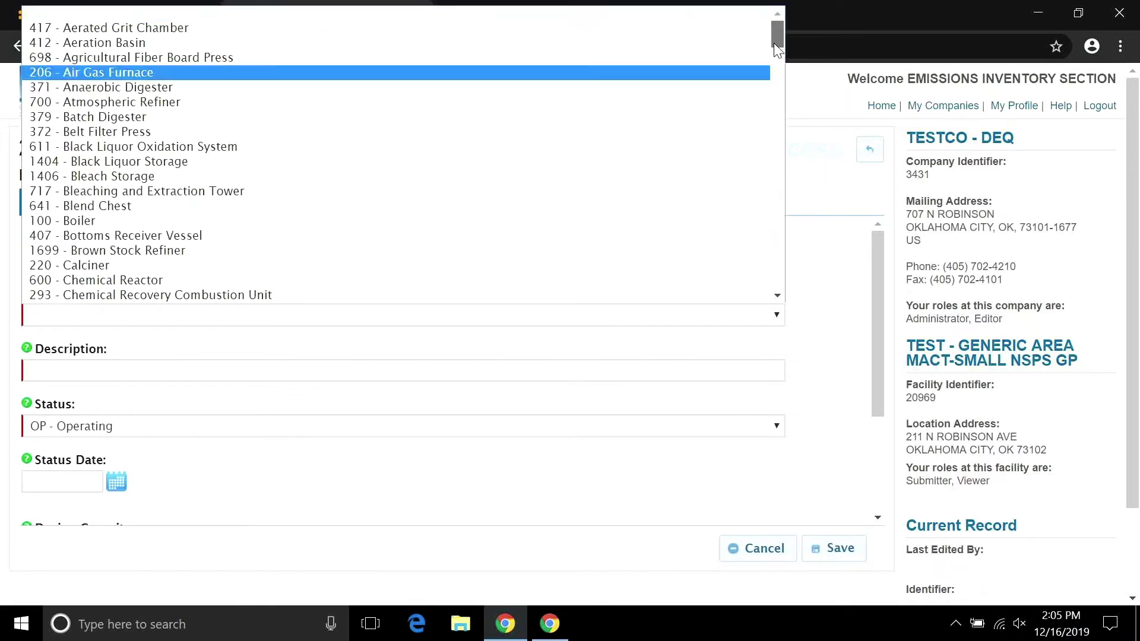
left_click_drag(778, 50, 782, 109)
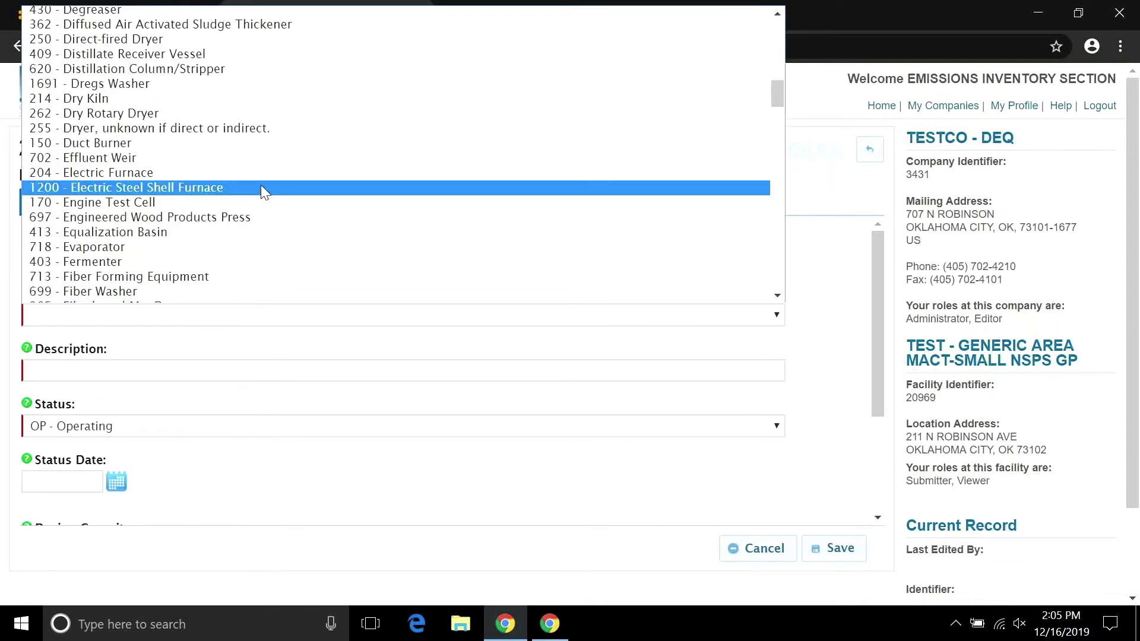
left_click(158, 203)
Enter 'Building A Engine Test Cell 1' as the description and check the Design Capacity units list without choosing one.
left_click(181, 371)
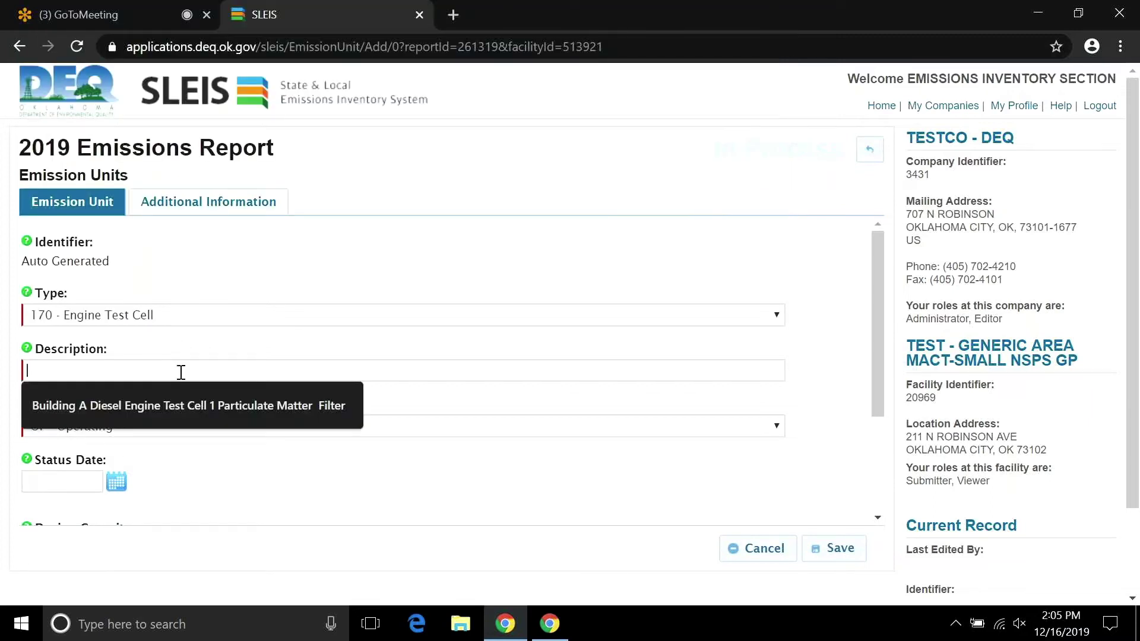
type("B")
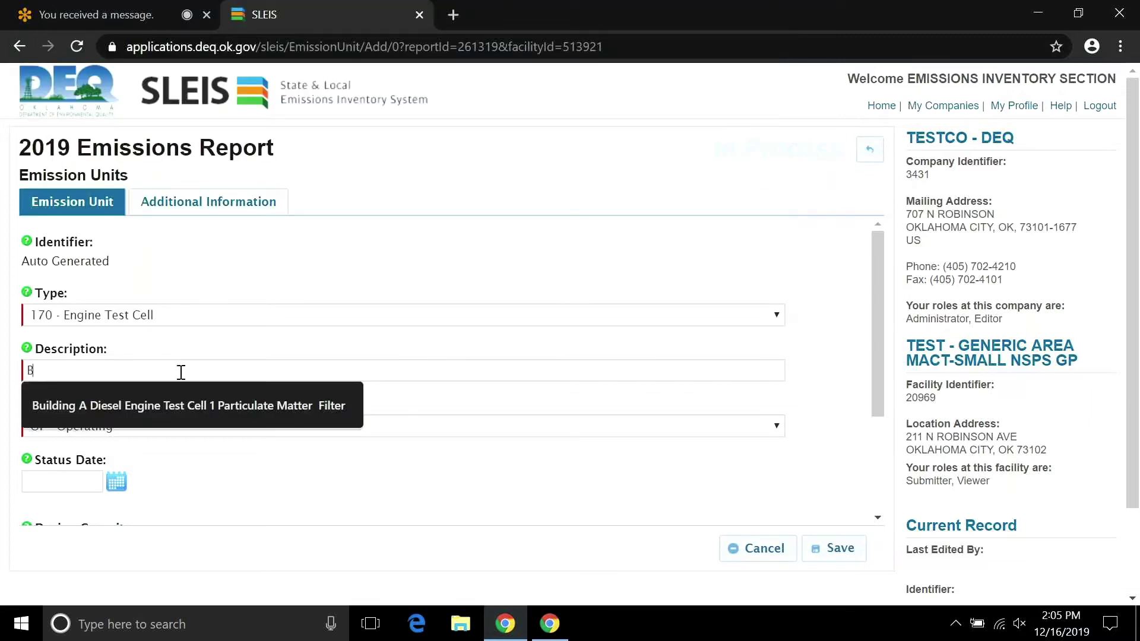
type("uil")
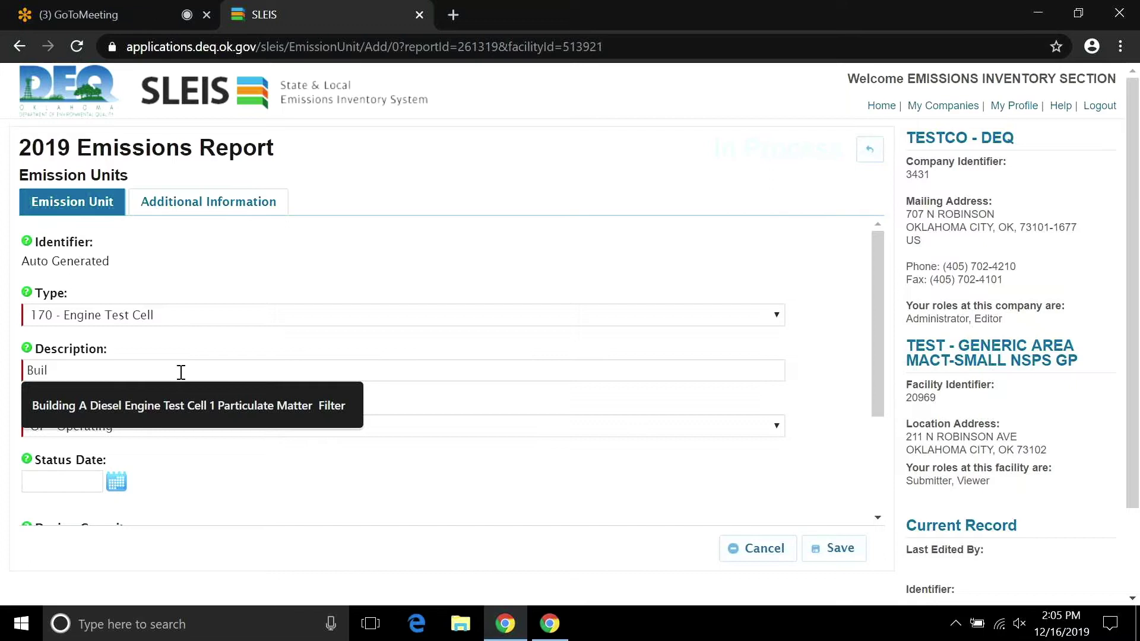
type("ding A ")
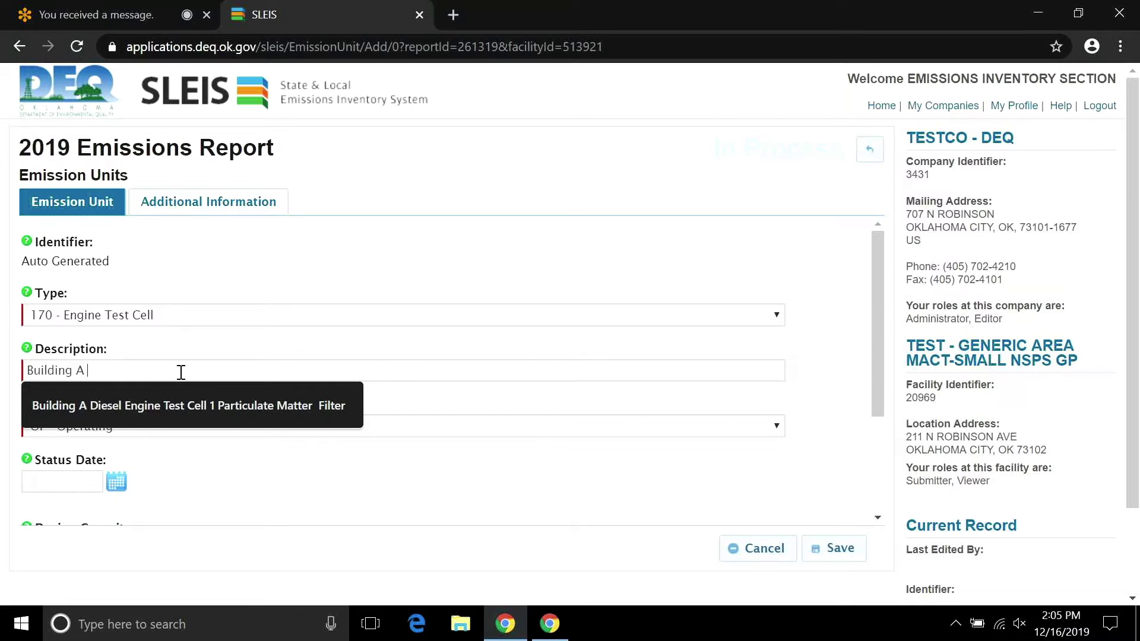
type("Engine Tes")
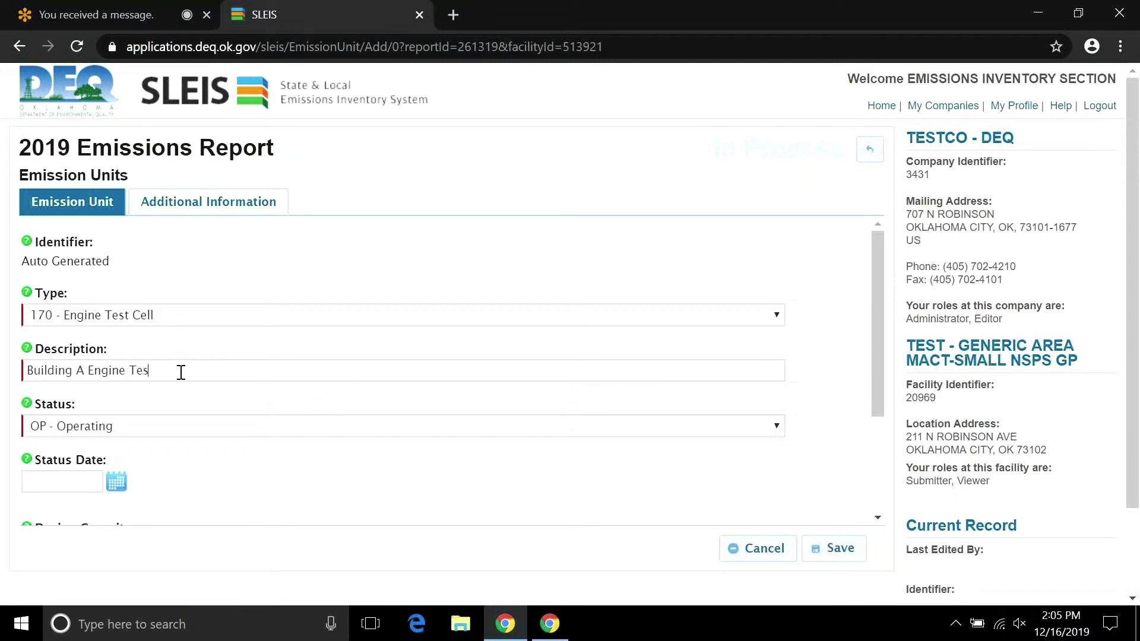
type("t Cel")
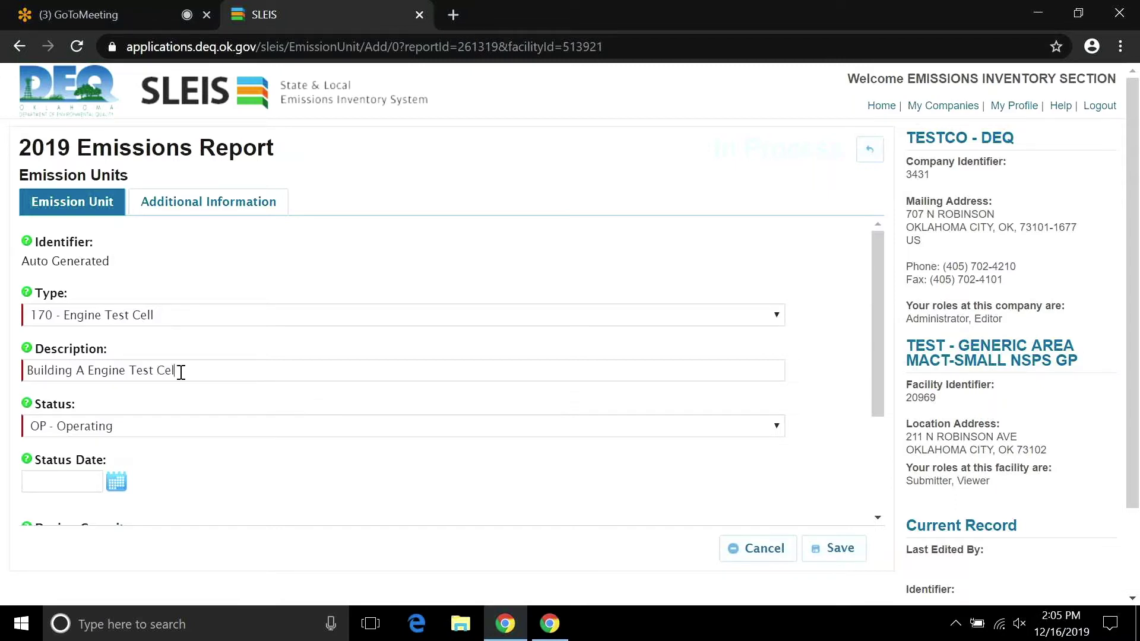
type("l 1")
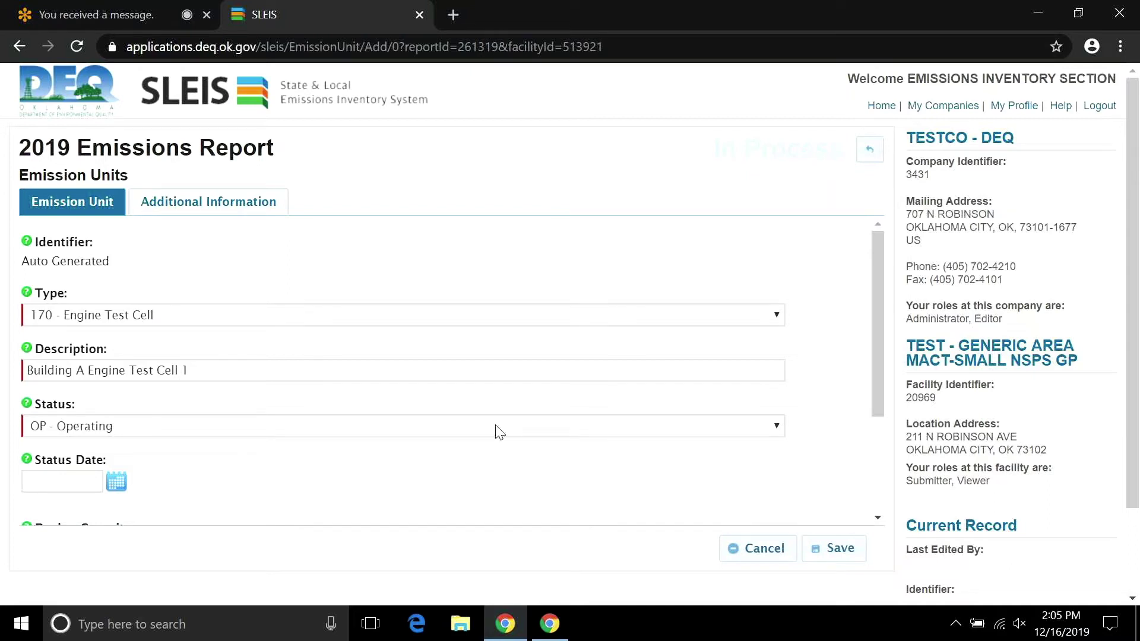
left_click_drag(878, 388, 854, 512)
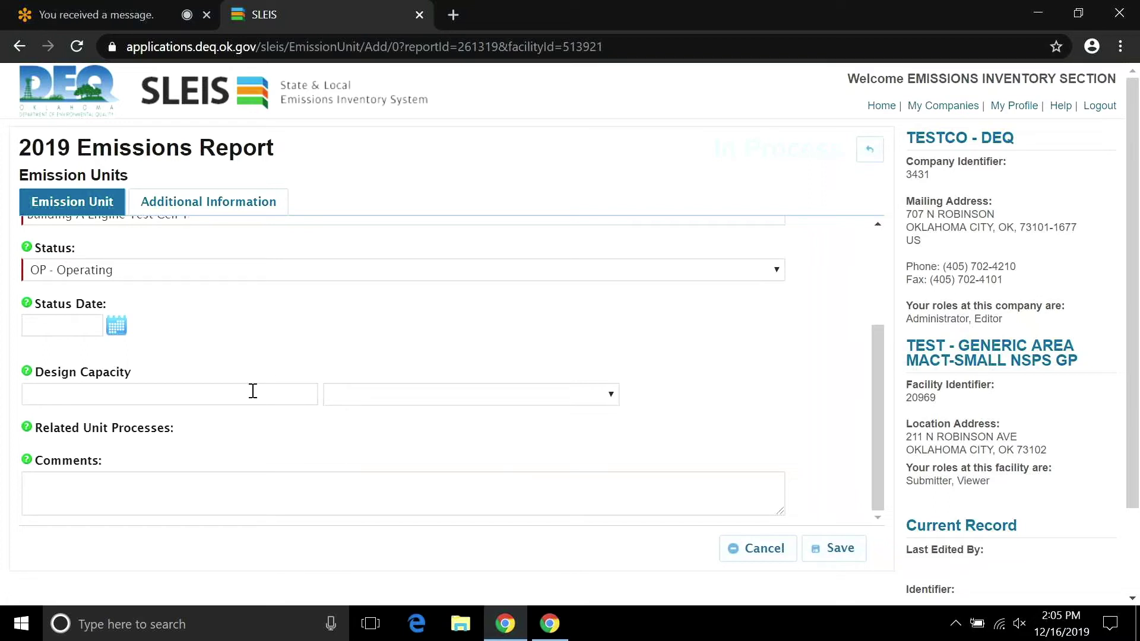
left_click(609, 395)
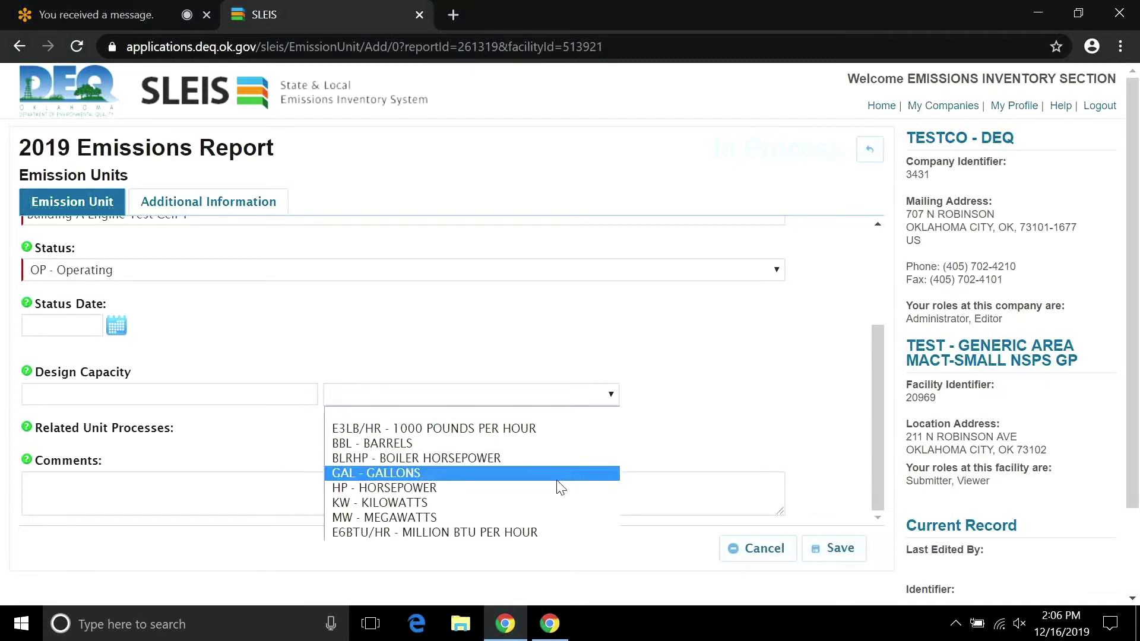
left_click(708, 426)
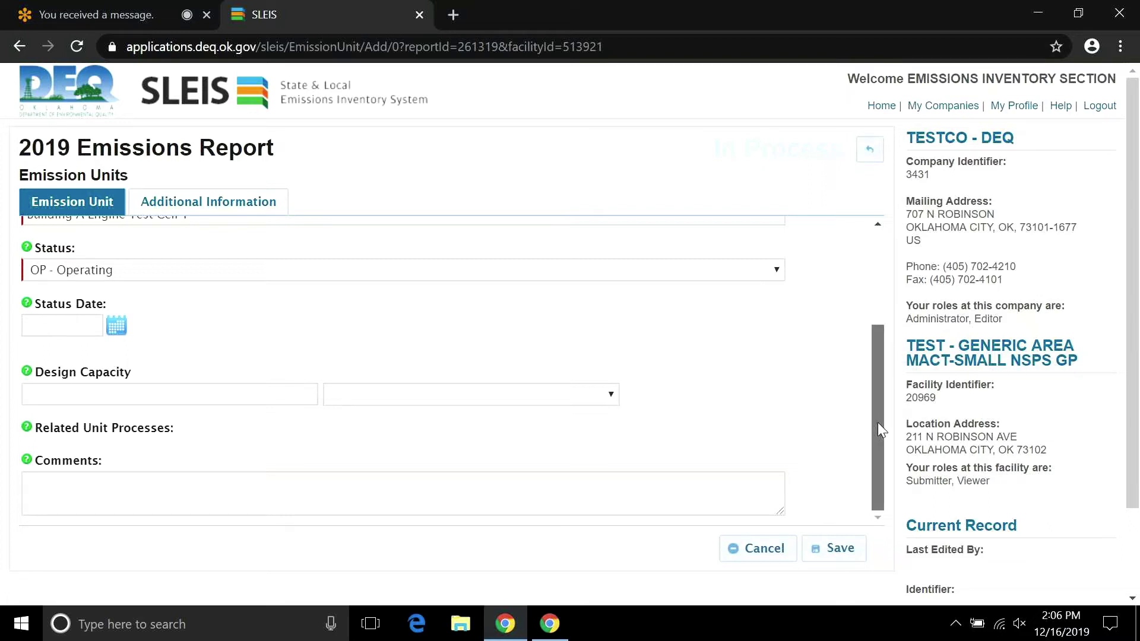
left_click_drag(878, 422, 869, 316)
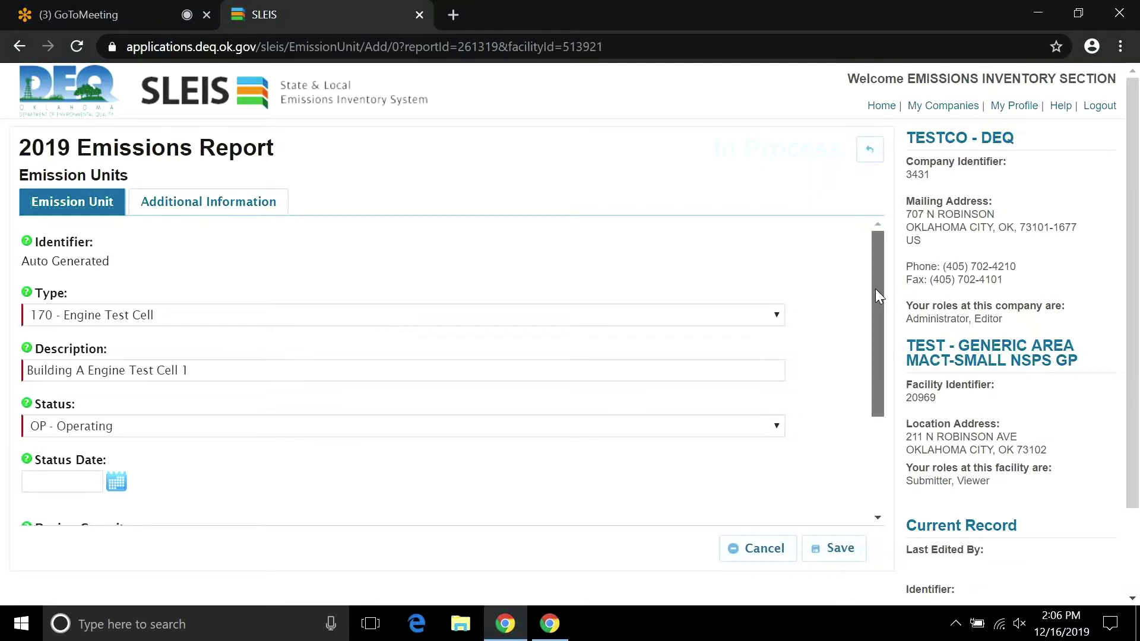
left_click_drag(875, 289, 529, 387)
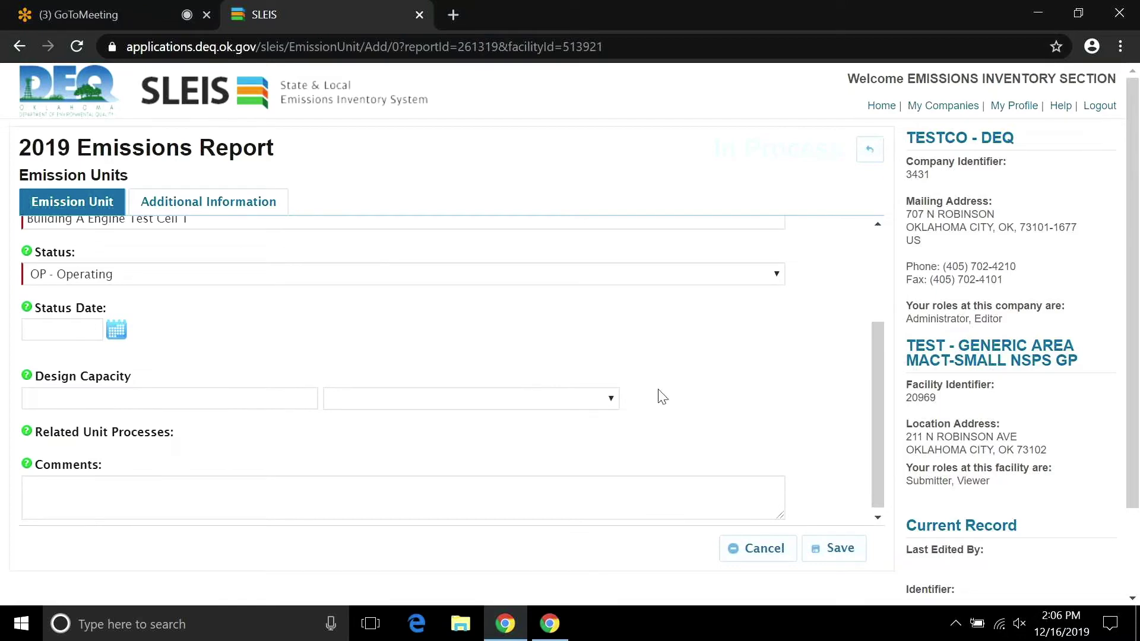
Review Additional Information, save emission unit 185296, and return to the report overview.
left_click(213, 208)
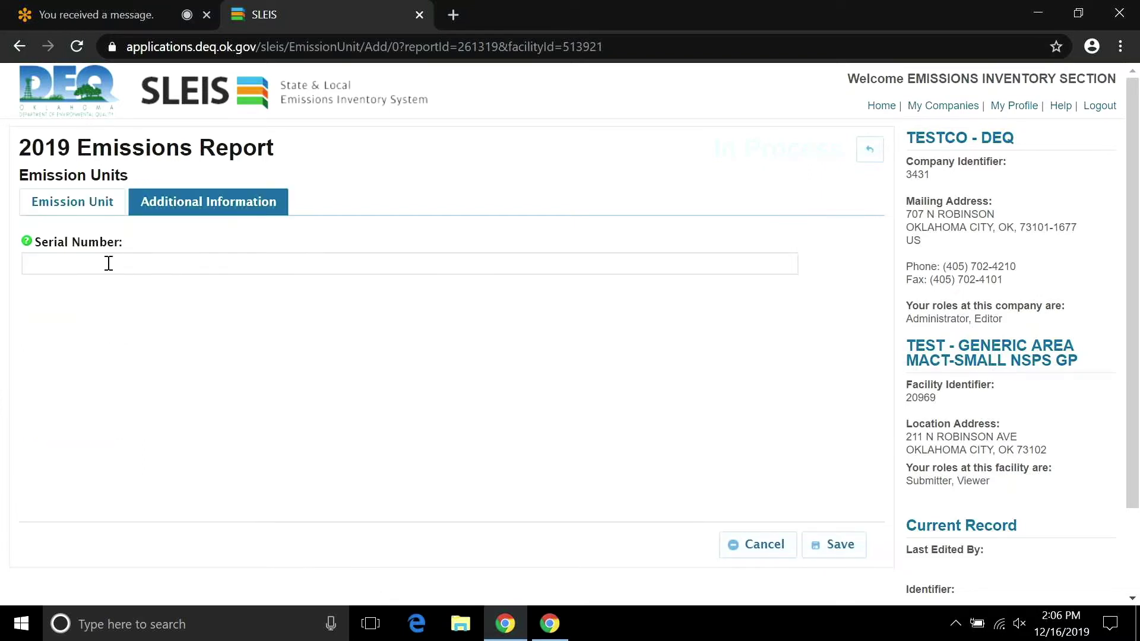
left_click(70, 203)
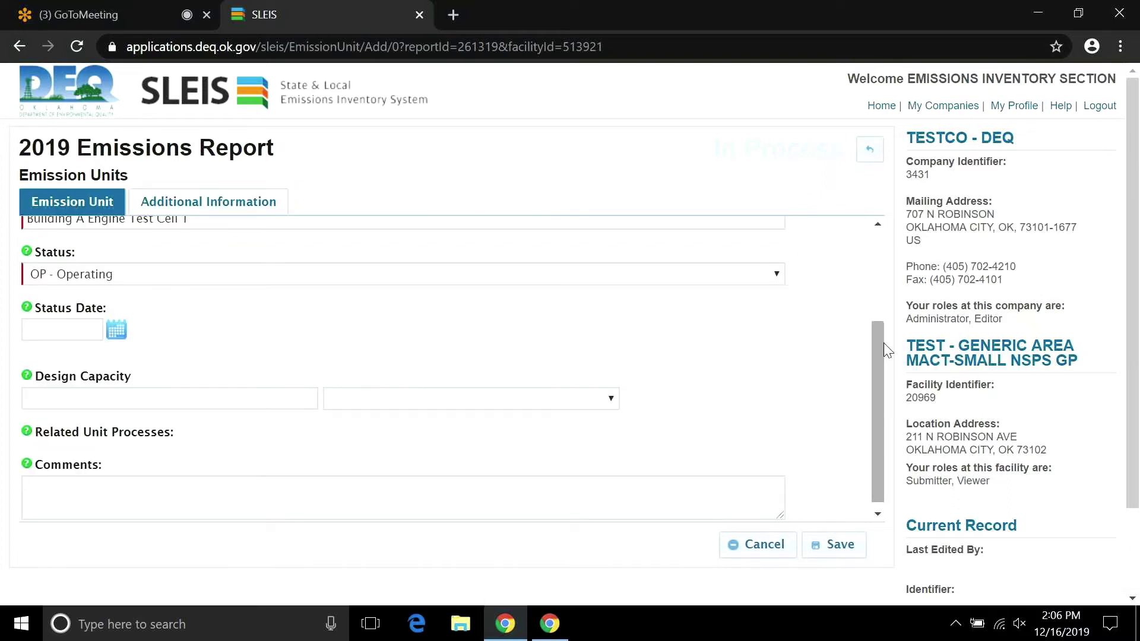
left_click_drag(878, 344, 879, 356)
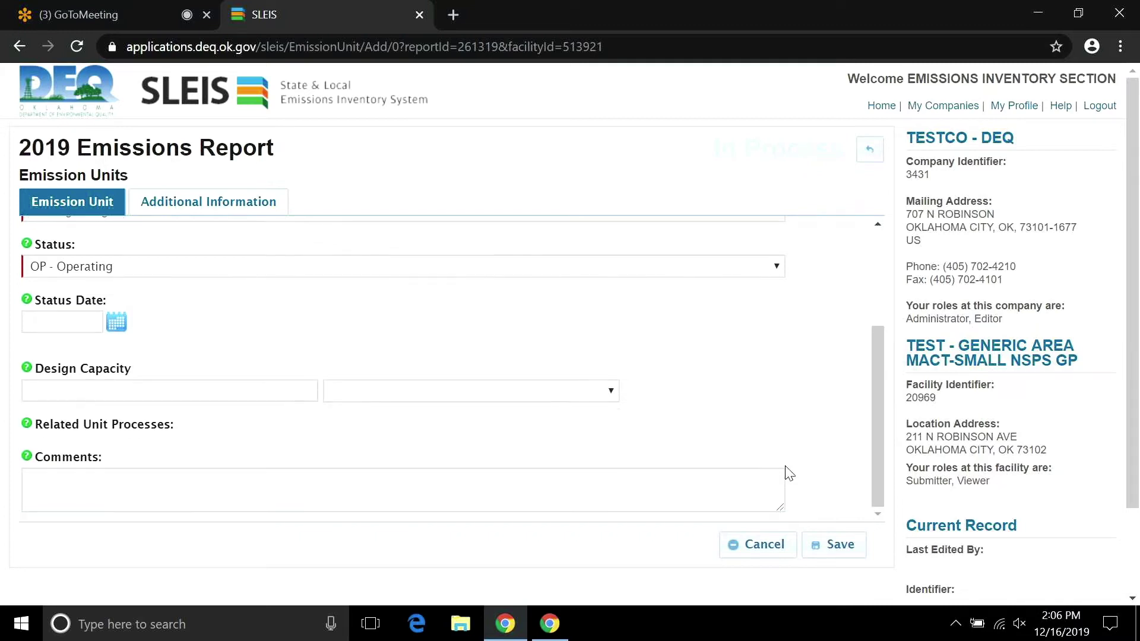
left_click(797, 545)
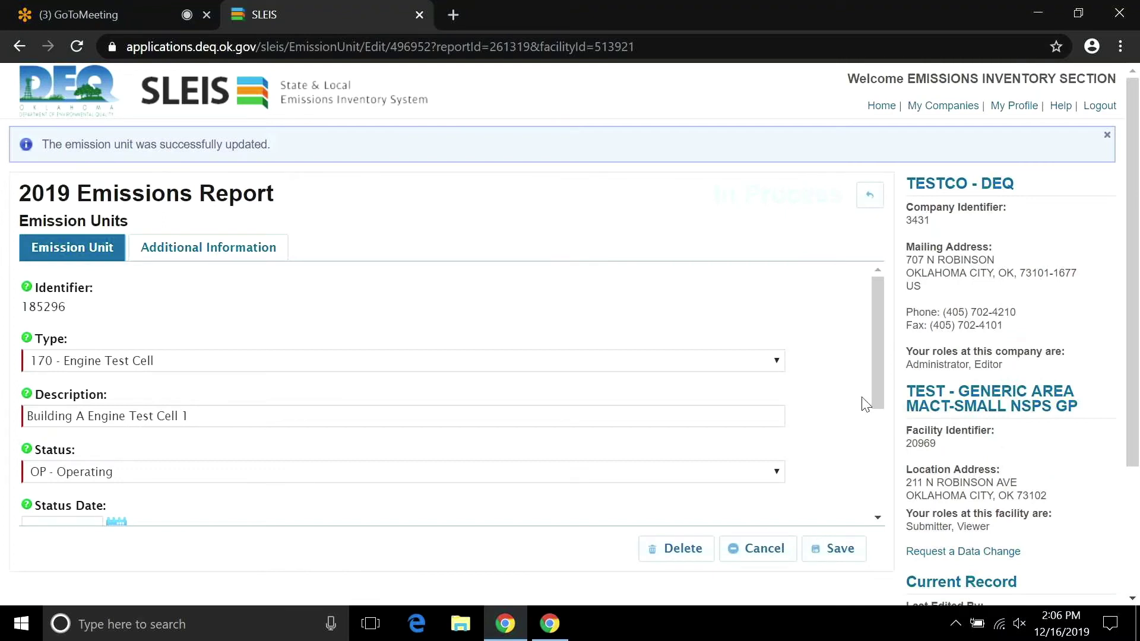
left_click(869, 196)
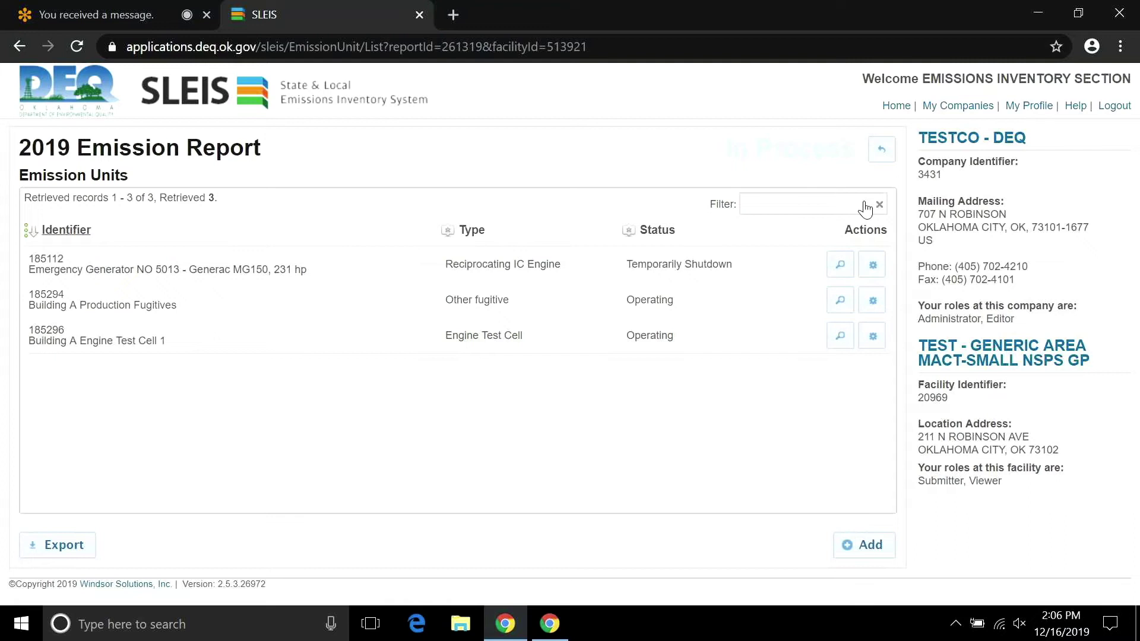
left_click(880, 158)
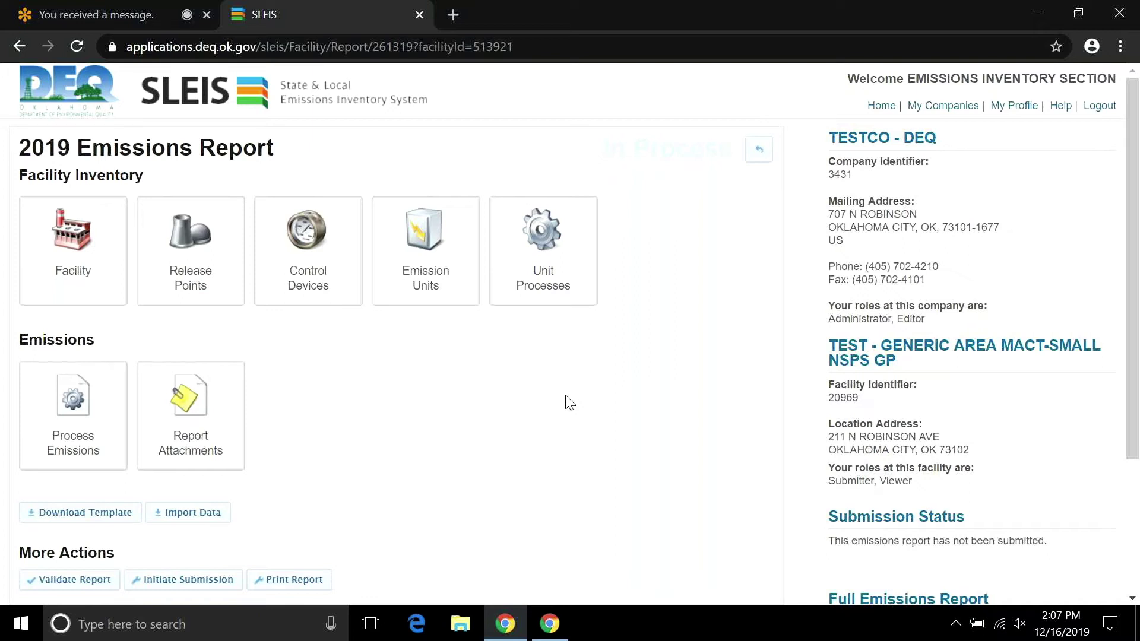
From the Unit Processes list of the 2019 report, start a new unit process record.
left_click(547, 240)
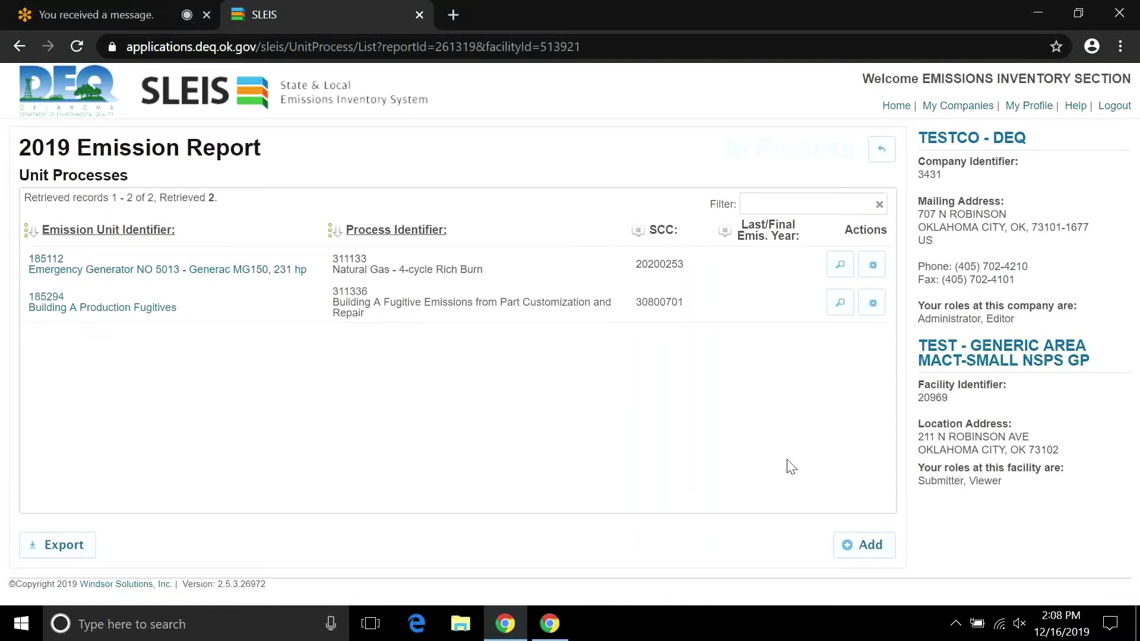
left_click(848, 546)
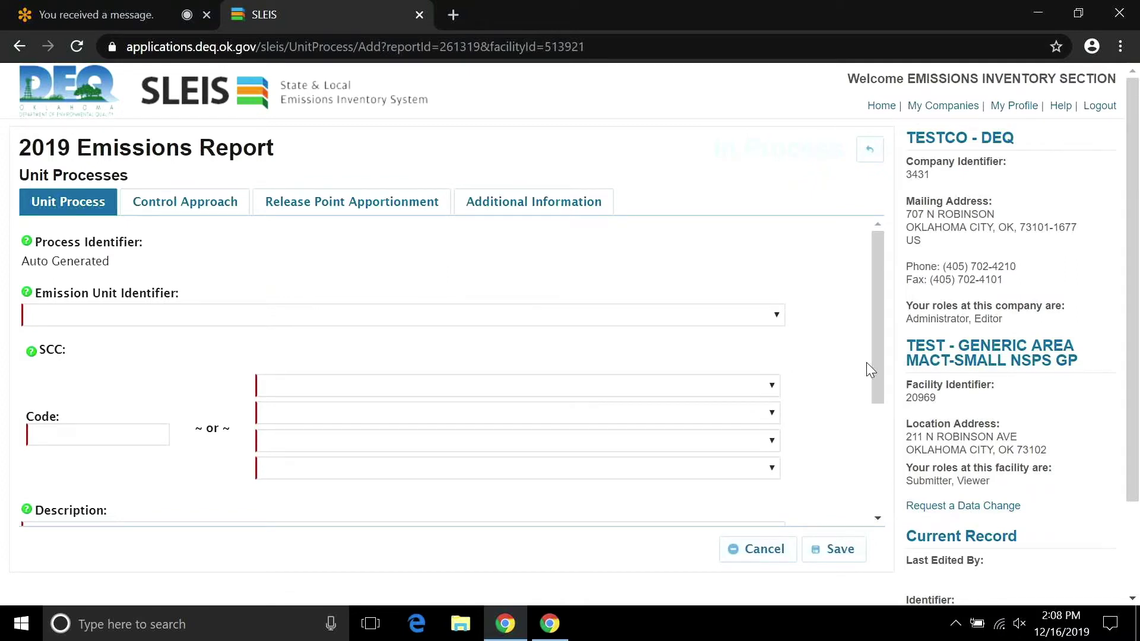
Link the process to emission unit 185296 and SCC 20300101, diesel reciprocating engine.
mouse_move(875, 329)
left_mouse_down()
mouse_move(876, 445)
mouse_move(870, 318)
left_mouse_up()
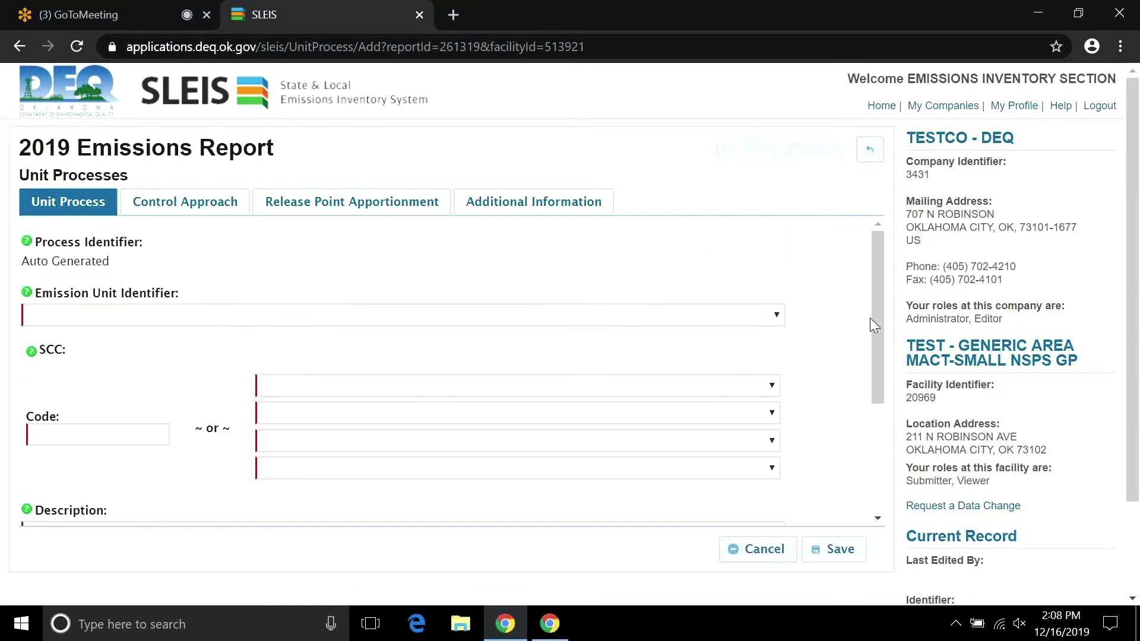
left_click(778, 317)
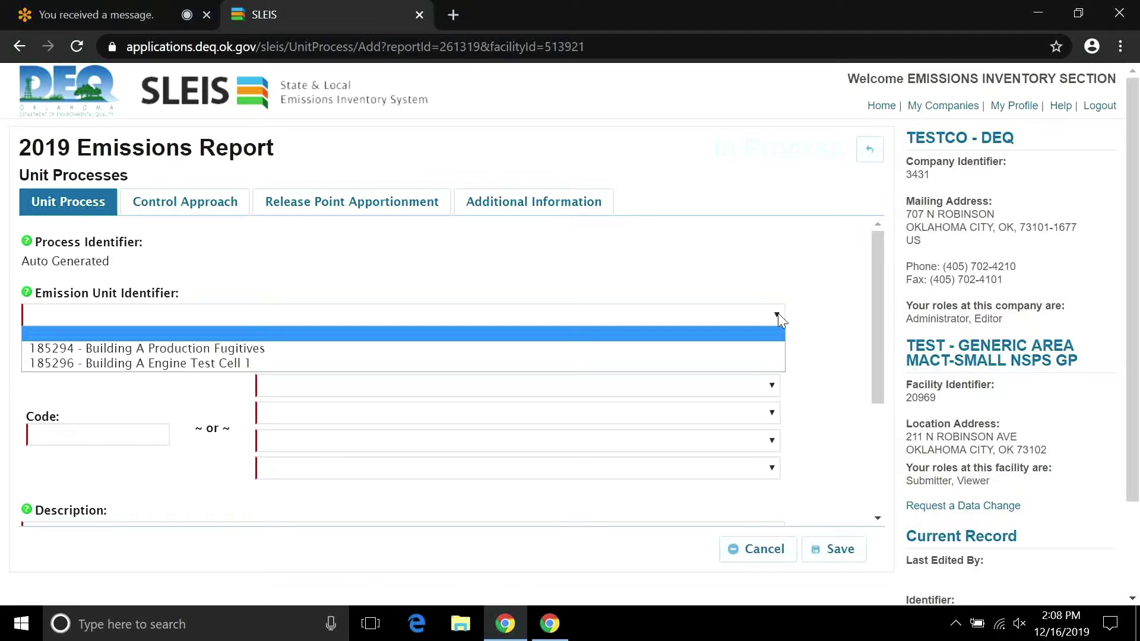
left_click(742, 363)
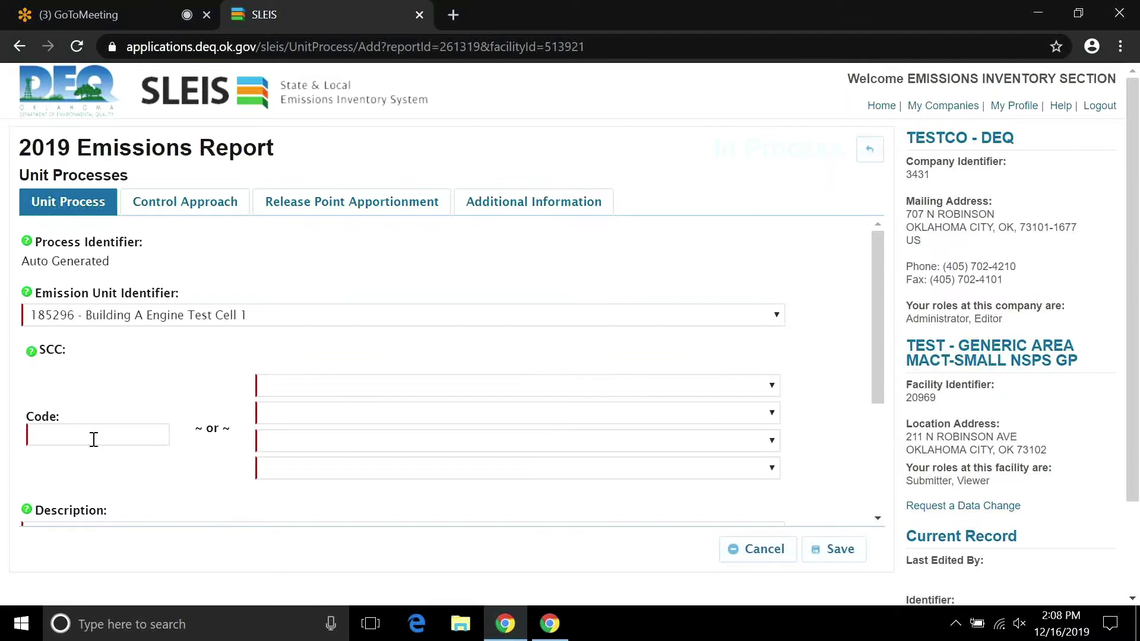
left_click(58, 439)
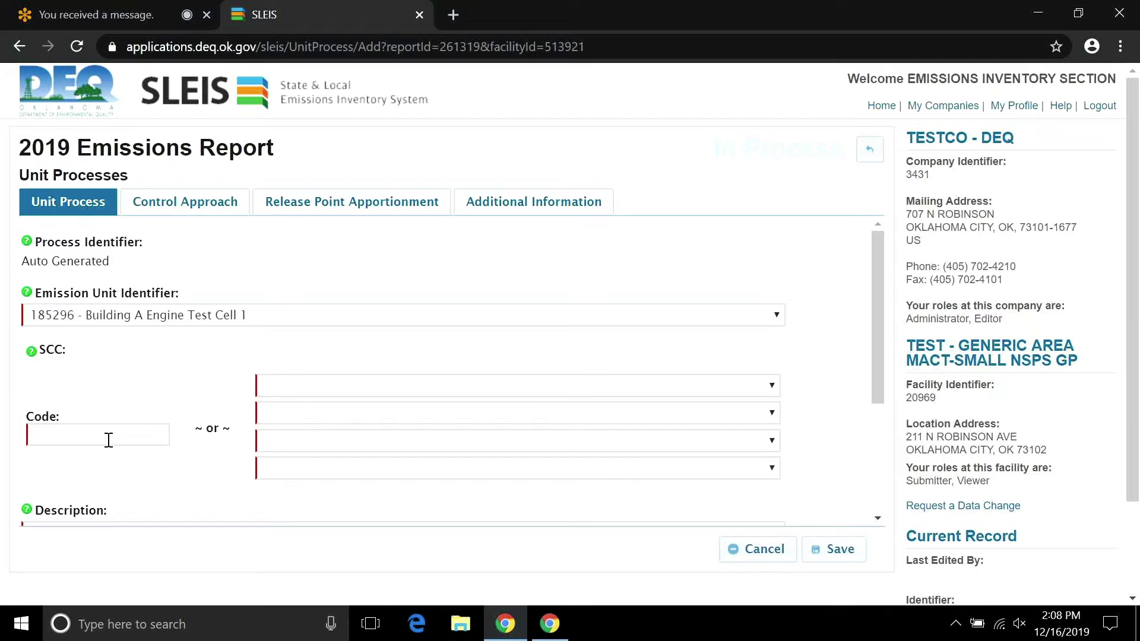
type("20")
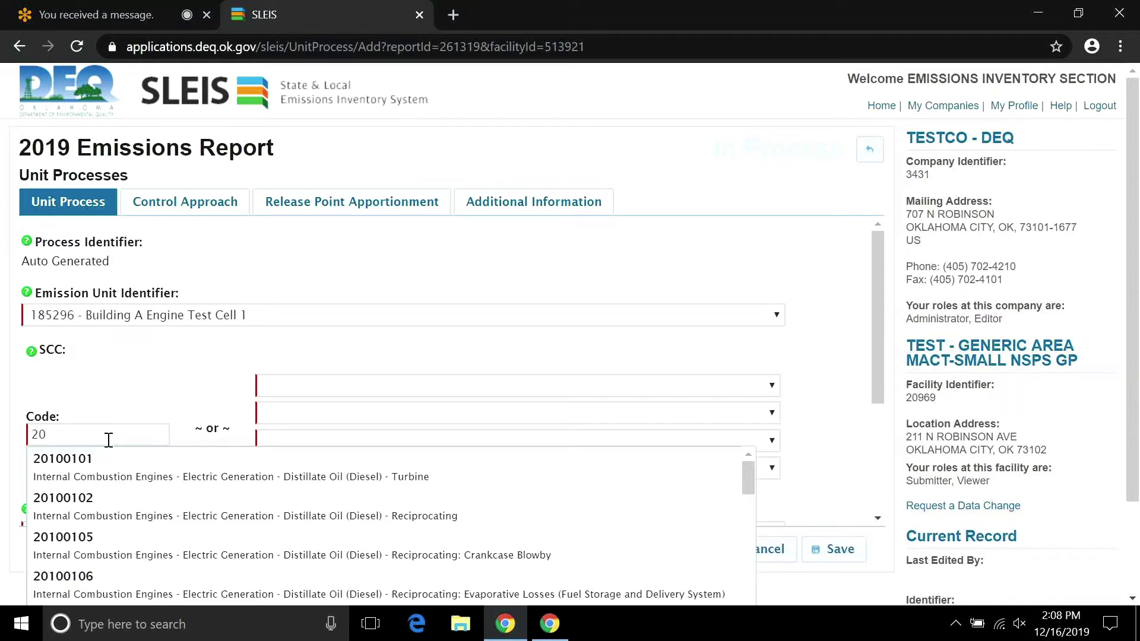
type("300101")
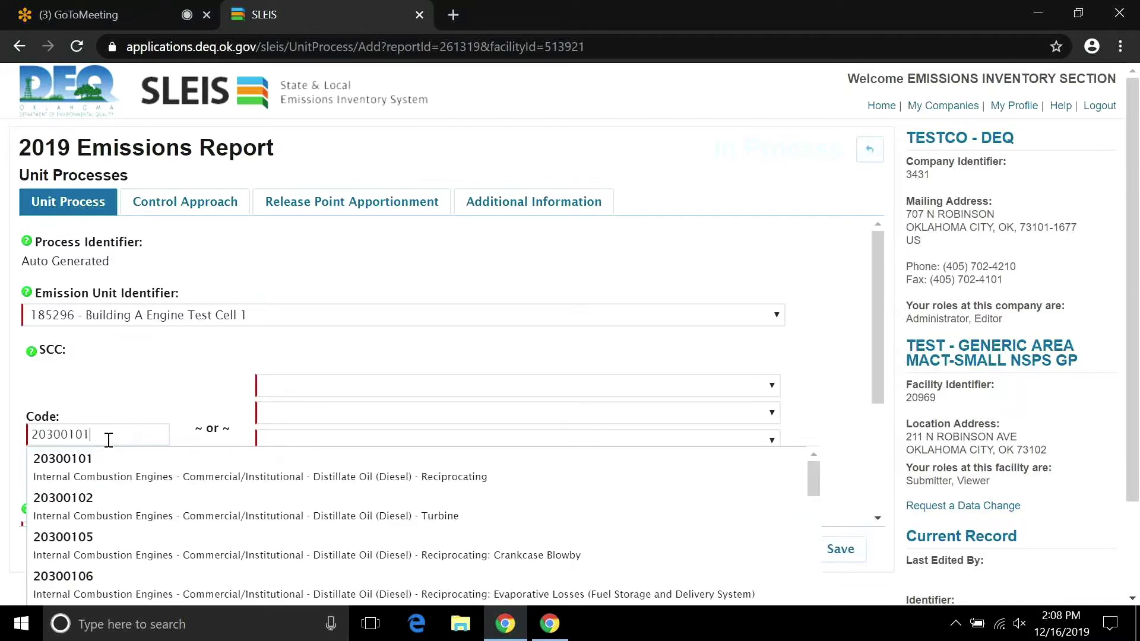
left_click(115, 459)
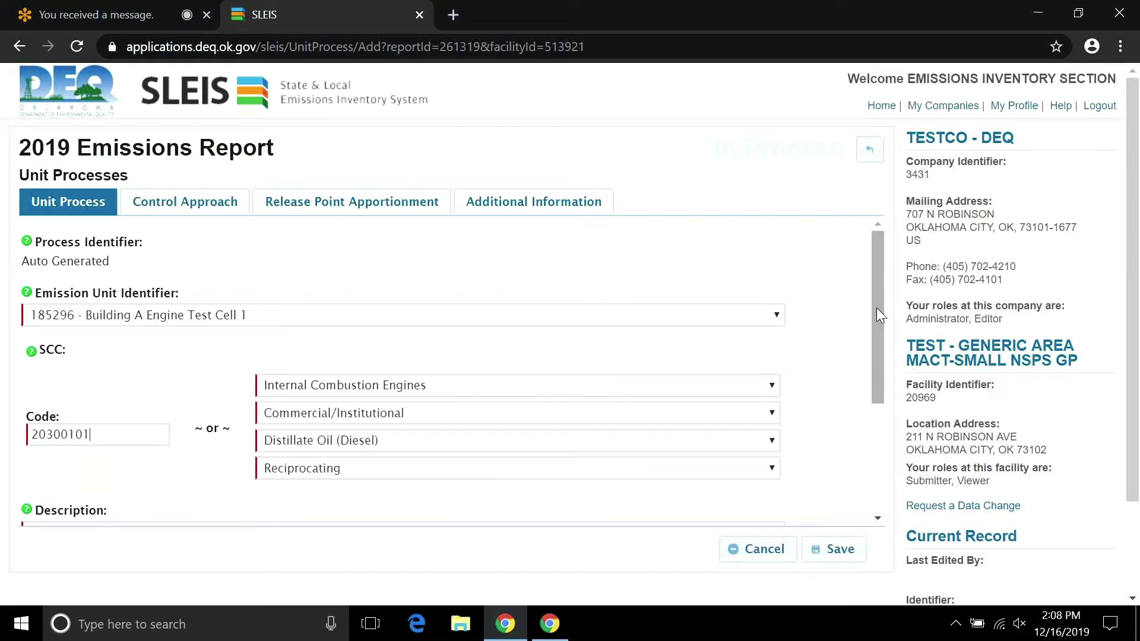
left_click_drag(876, 307, 865, 405)
Fill the description with 'Building A Engine Test Cell 1' and leave Last/Final Year empty.
left_click(483, 370)
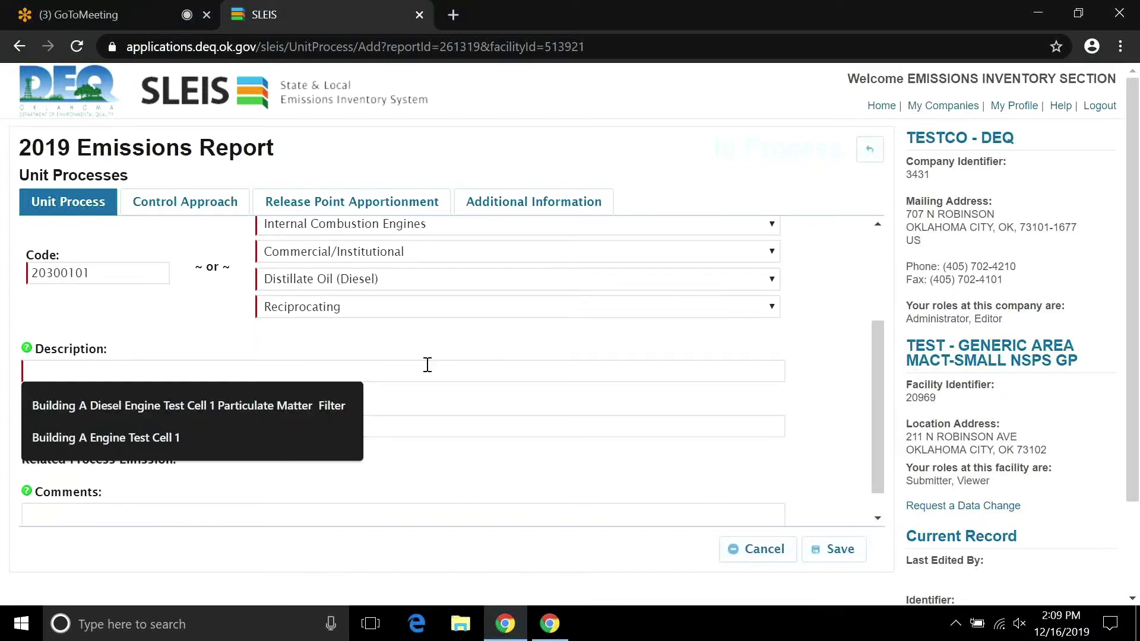
left_click(311, 432)
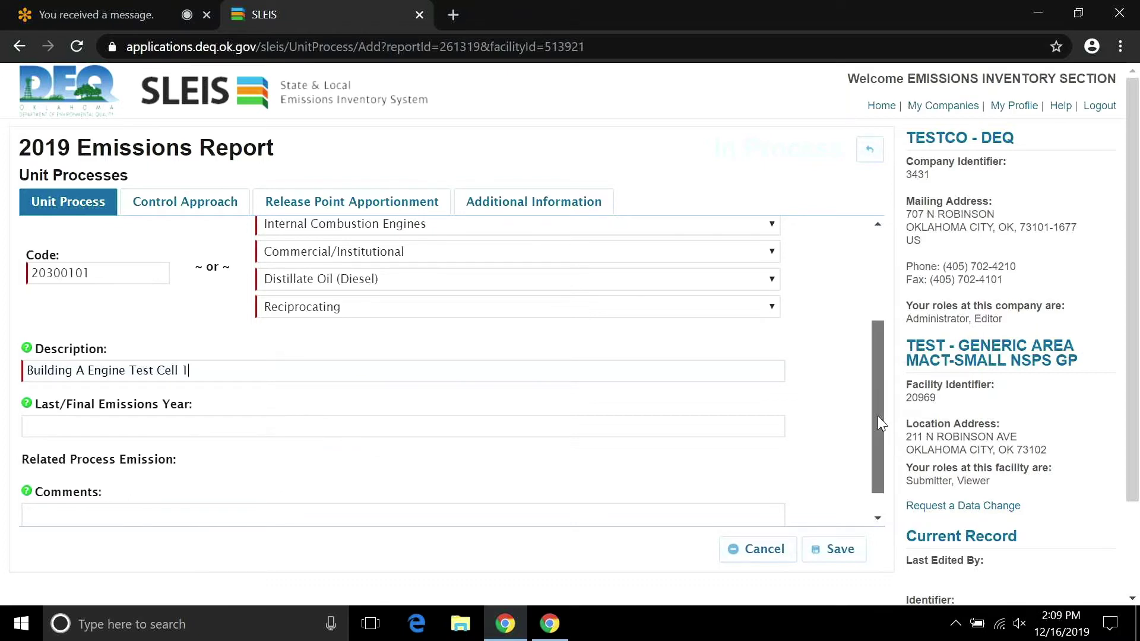
scroll(878, 416, "down", 1)
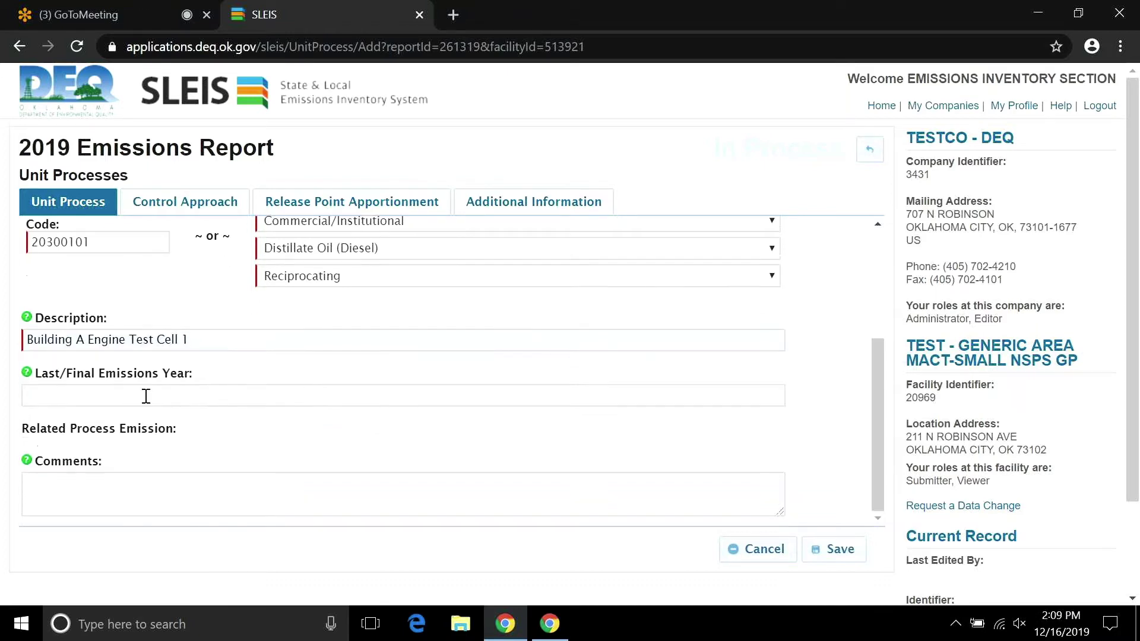
left_click(145, 396)
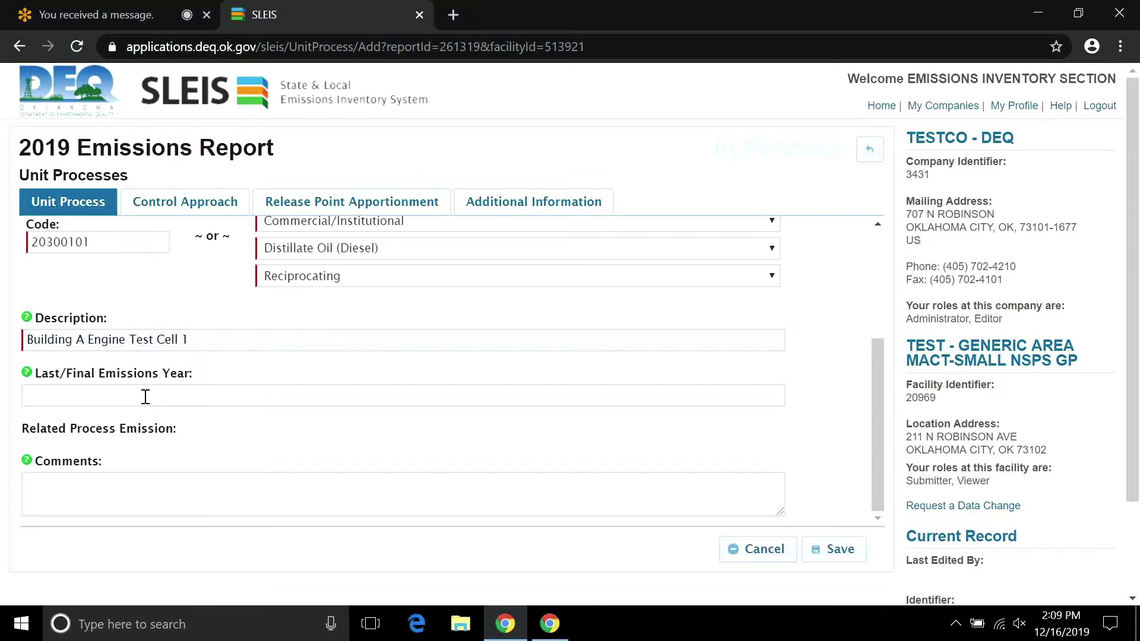
type("2019")
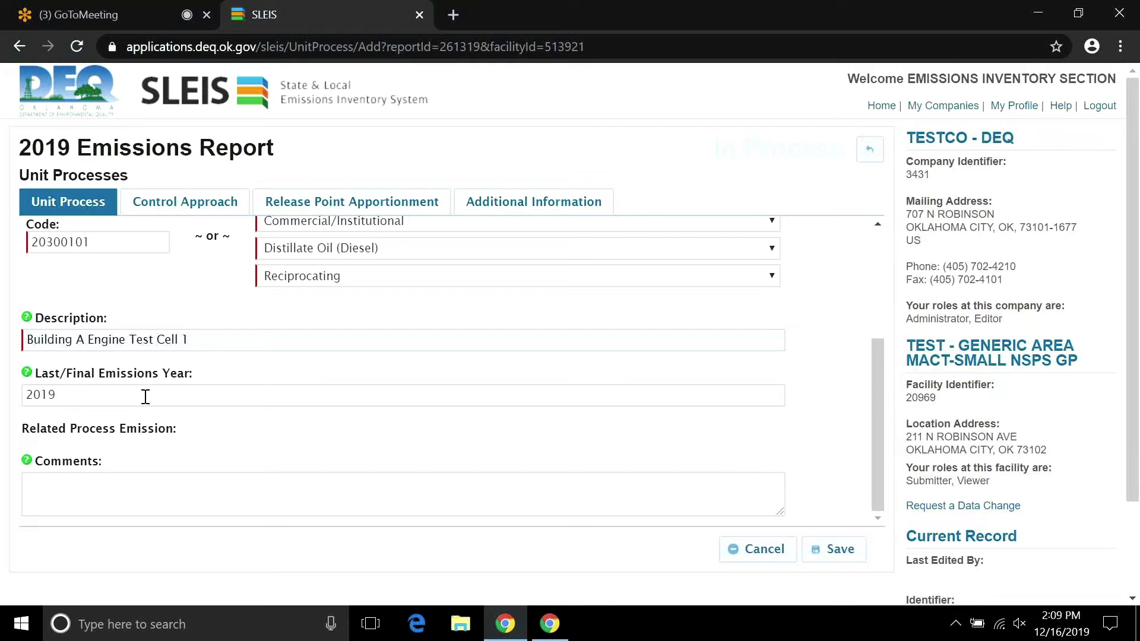
key("BackSpace")
key("BackSpace")
key("BackSpace")
key("BackSpace")
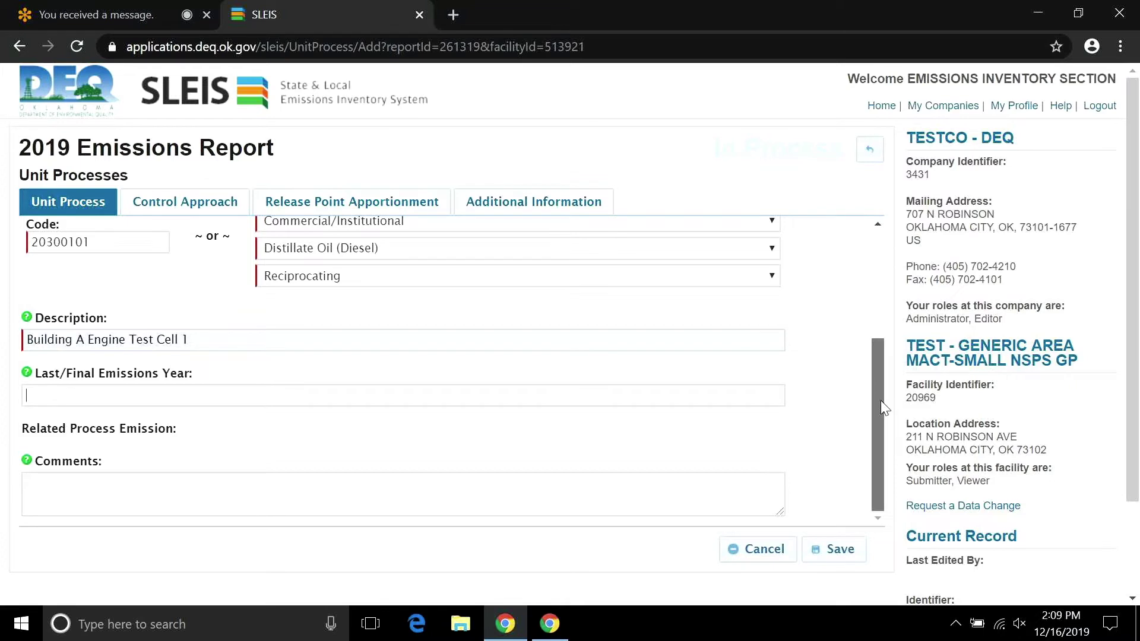
left_click_drag(881, 401, 873, 263)
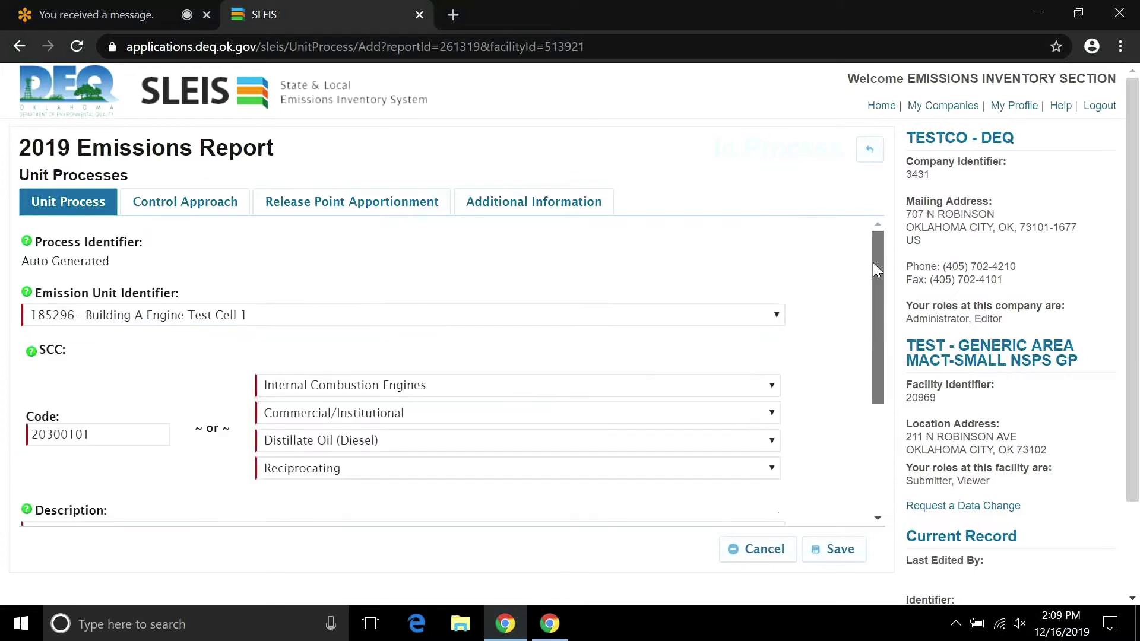
Keep the process controlled and enter 'Building A Engine Test Cell 1 Controls' as control approach description.
left_click(190, 205)
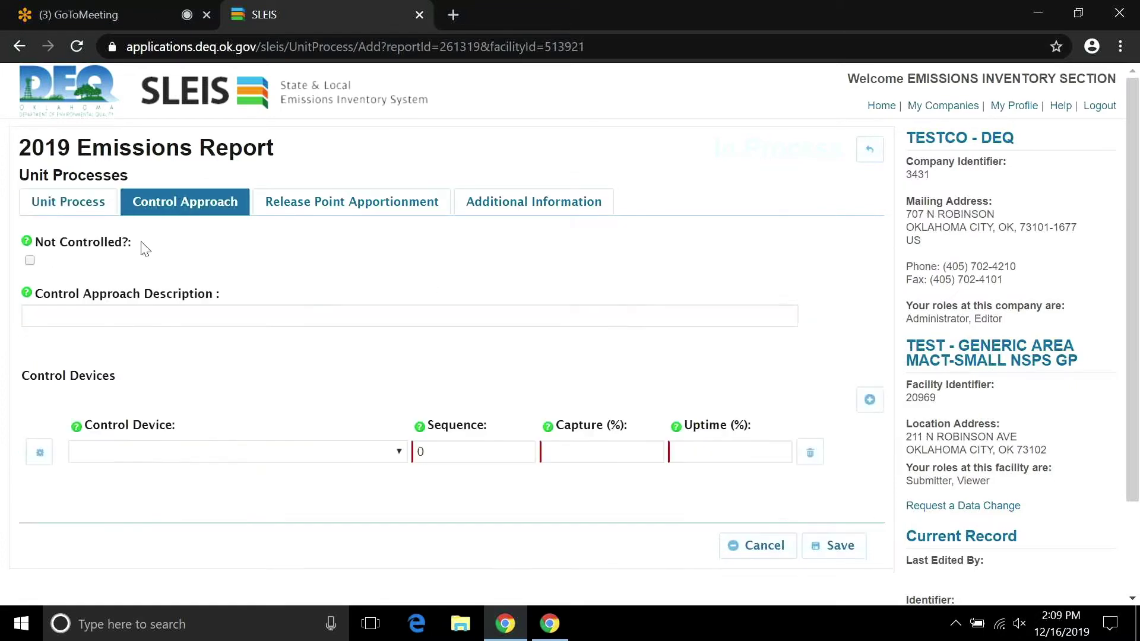
left_click(29, 262)
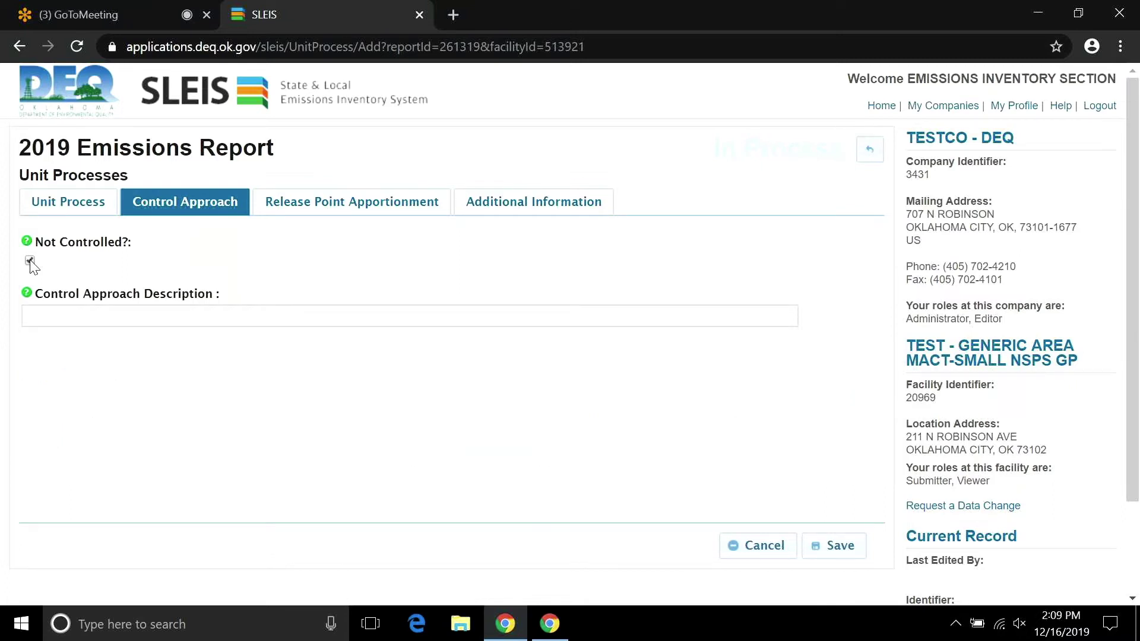
left_click(112, 310)
left_click(30, 262)
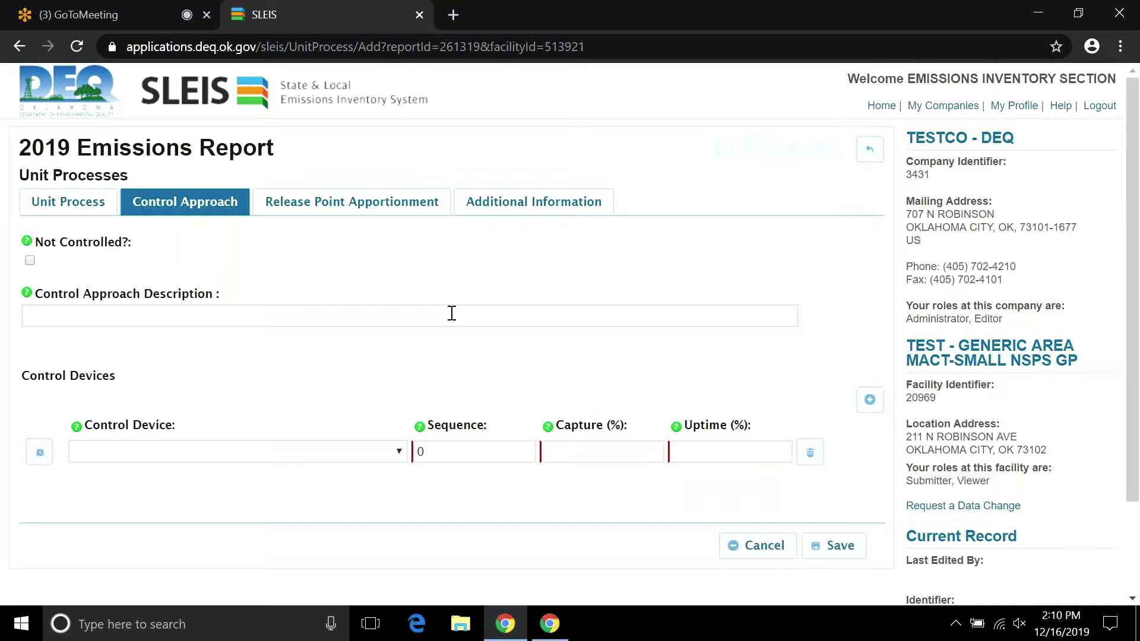
left_click(451, 313)
type("Engine")
key("BackSpace")
key("BackSpace")
key("BackSpace")
key("BackSpace")
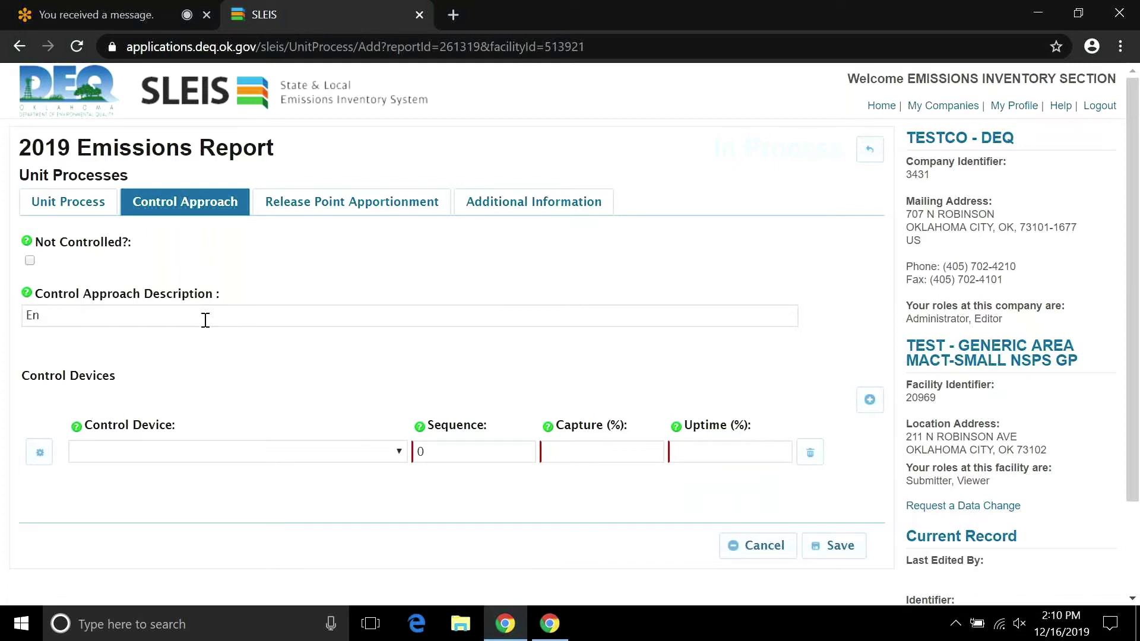
key("BackSpace")
key("BackSpace")
type("Building A Engine T")
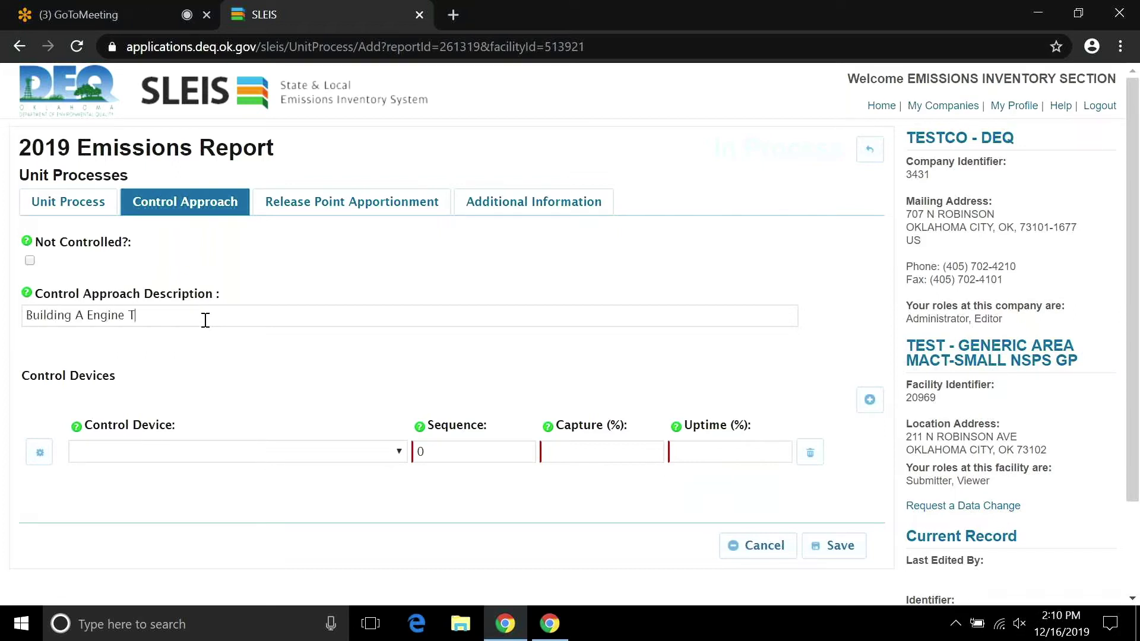
type("est C")
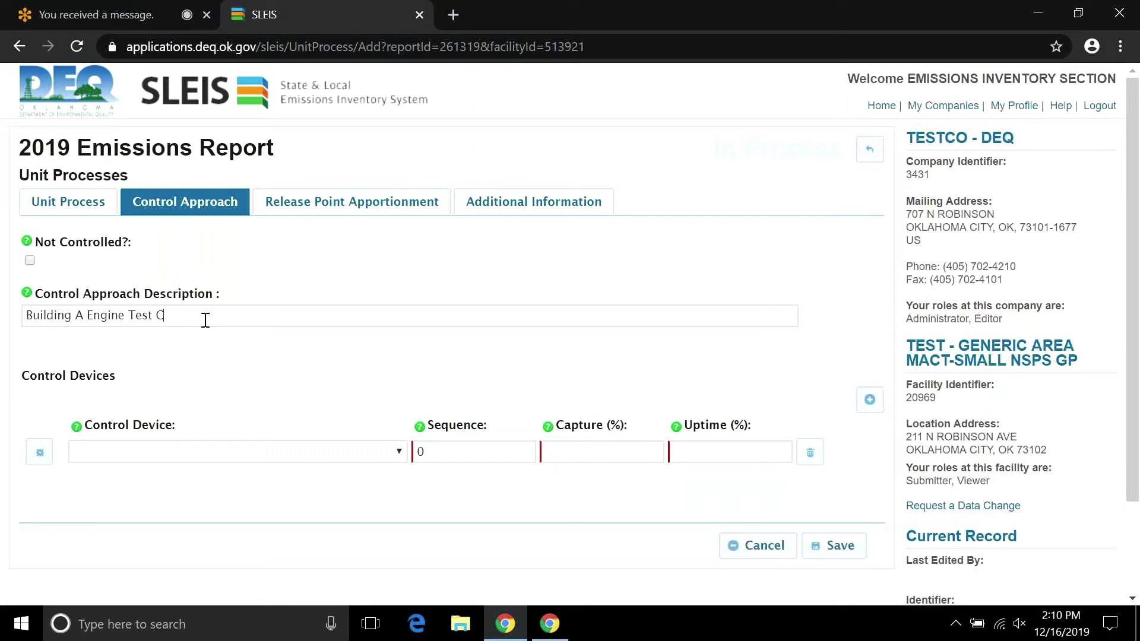
type("ell 1 Controls")
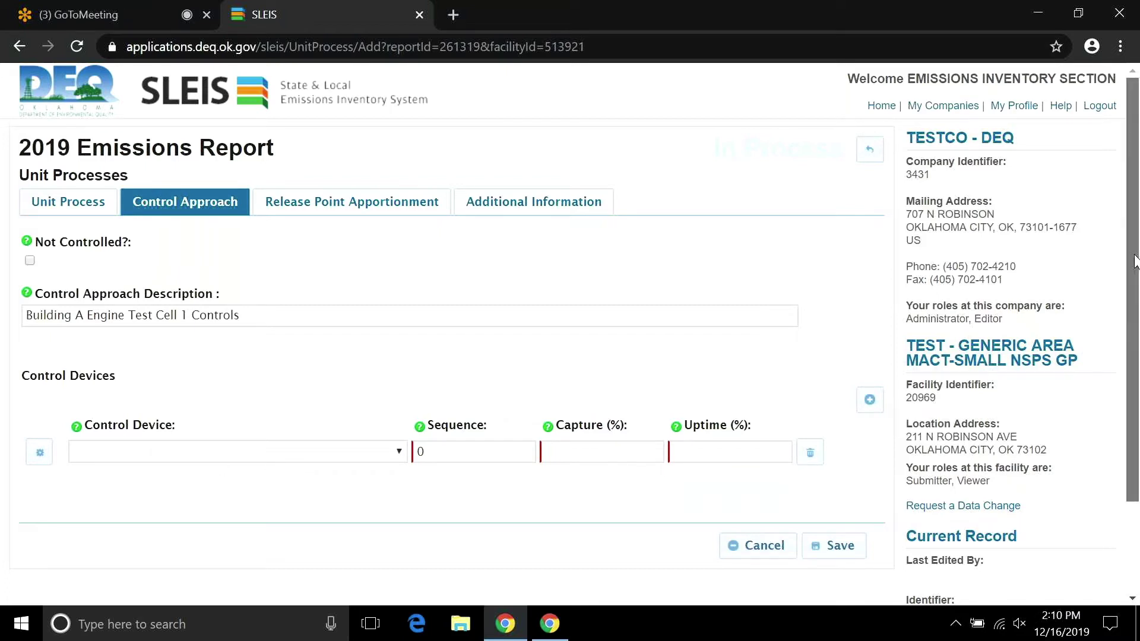
scroll(618, 343, "down", 2)
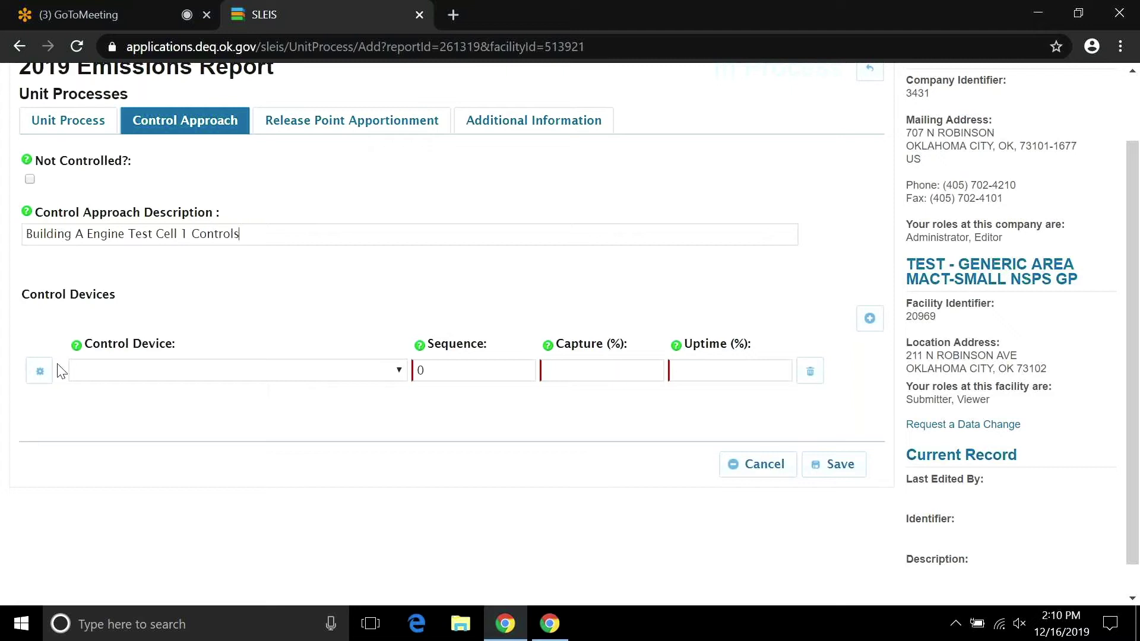
Add particulate filter 151543 as a control device at sequence 1 with 100% capture and uptime.
left_click(397, 373)
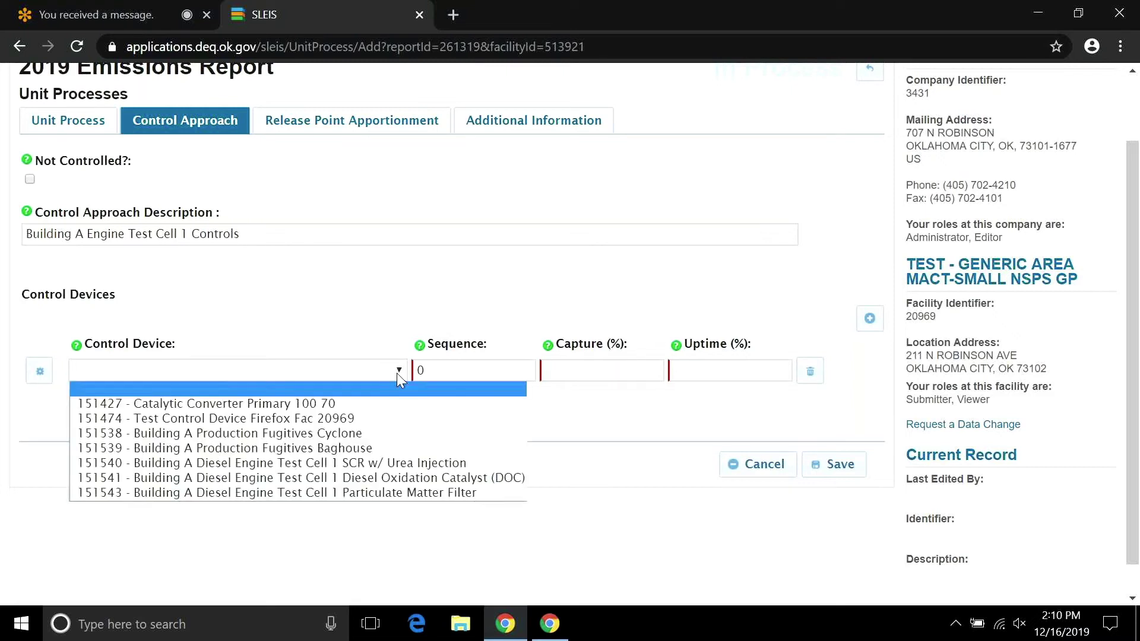
left_click(394, 496)
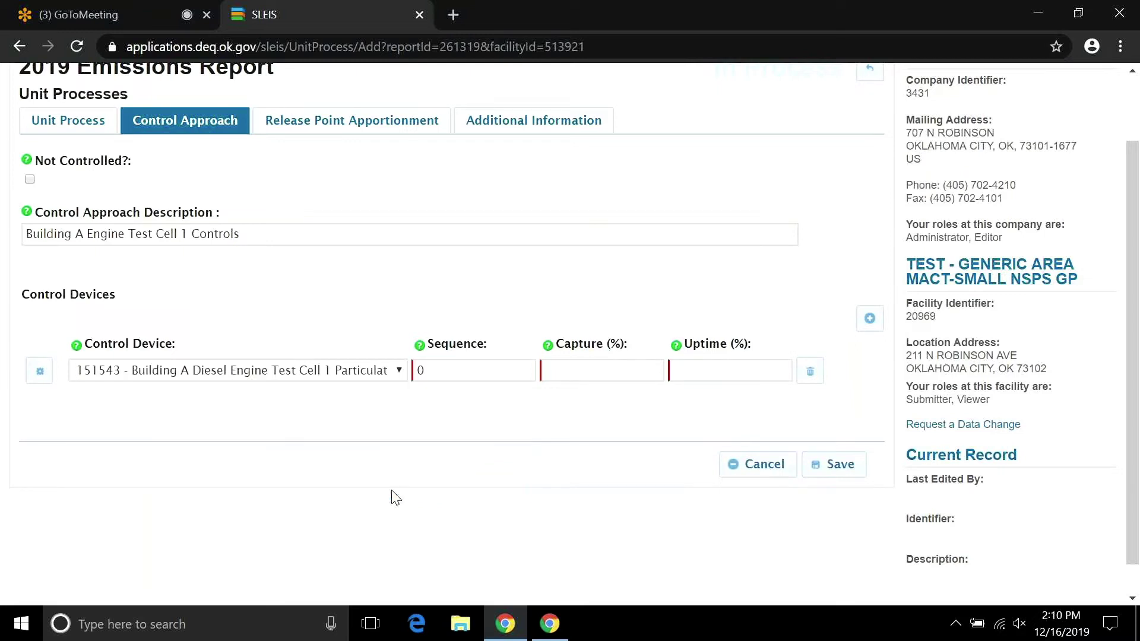
left_click(456, 370)
key("BackSpace")
type("1")
left_click(586, 373)
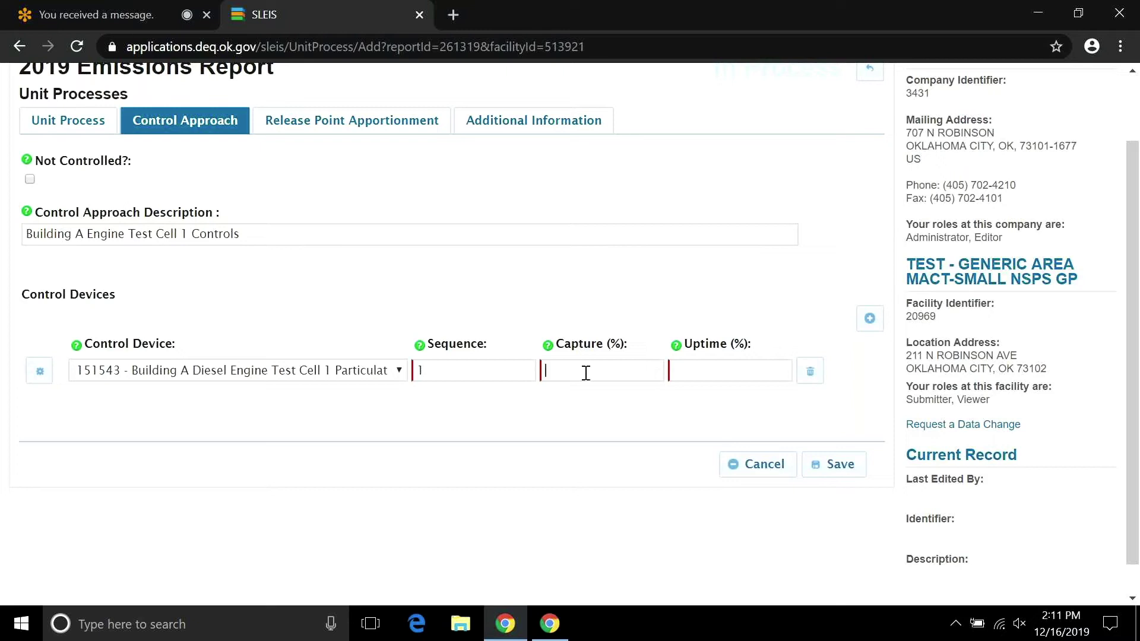
type("100100")
Add SCR device 151540 in a second row with 100% capture and uptime.
left_click(868, 320)
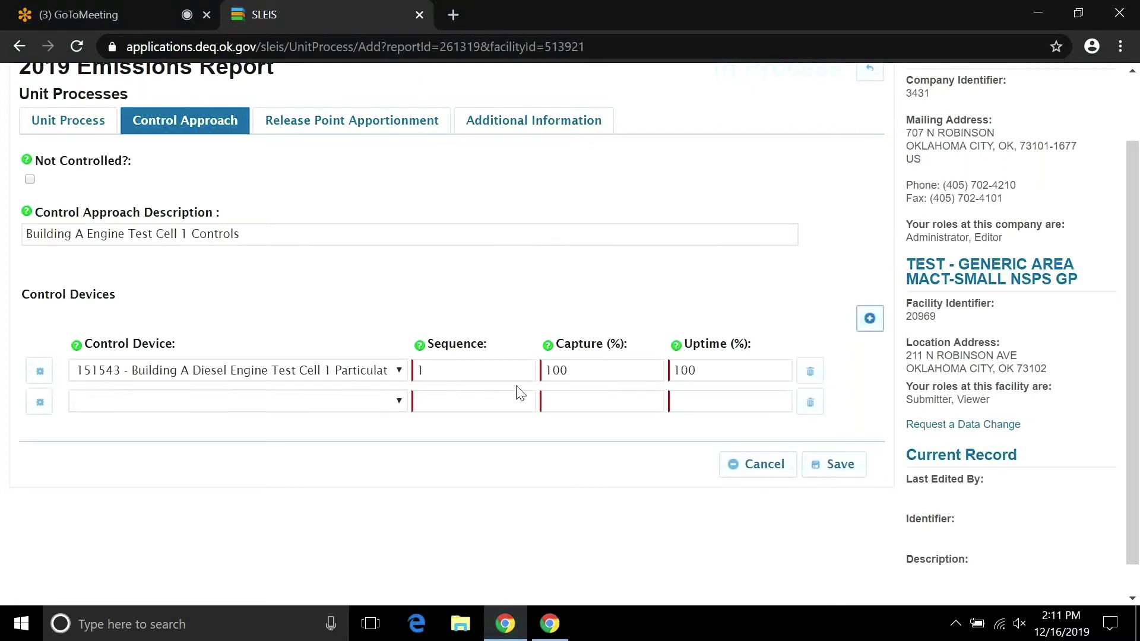
left_click(398, 403)
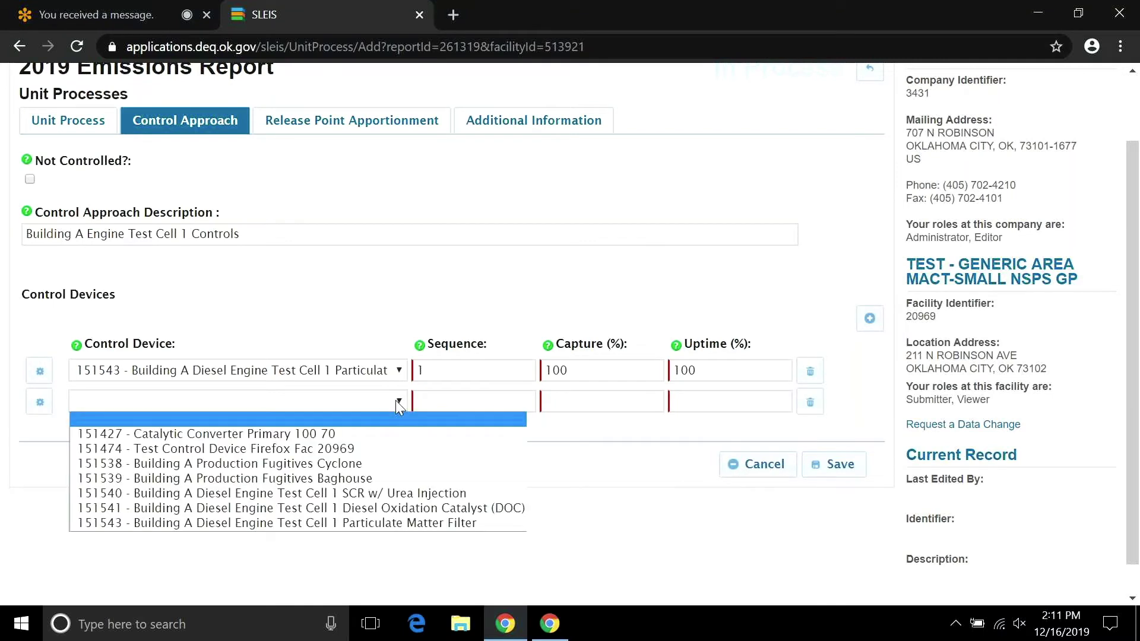
left_click(403, 494)
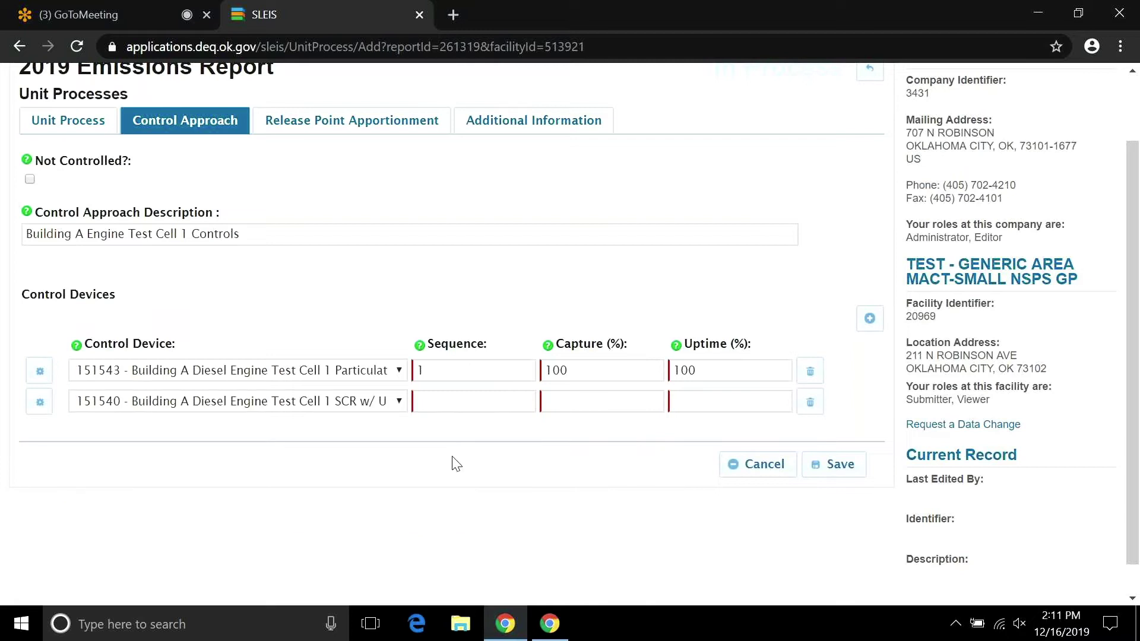
left_click(462, 400)
type("2")
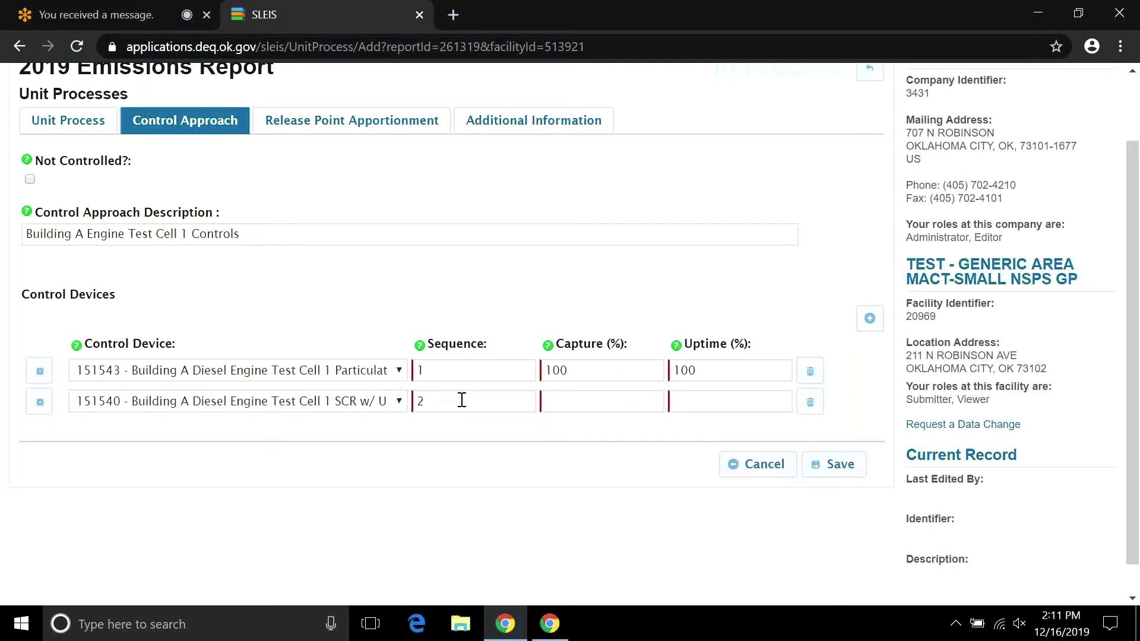
key("BackSpace")
left_click(475, 401)
left_click(551, 398)
type("100")
key("Tab")
type("100")
Add Diesel Oxidation Catalyst 151541 in a third row at sequence 1, 100% capture and uptime.
left_click(870, 319)
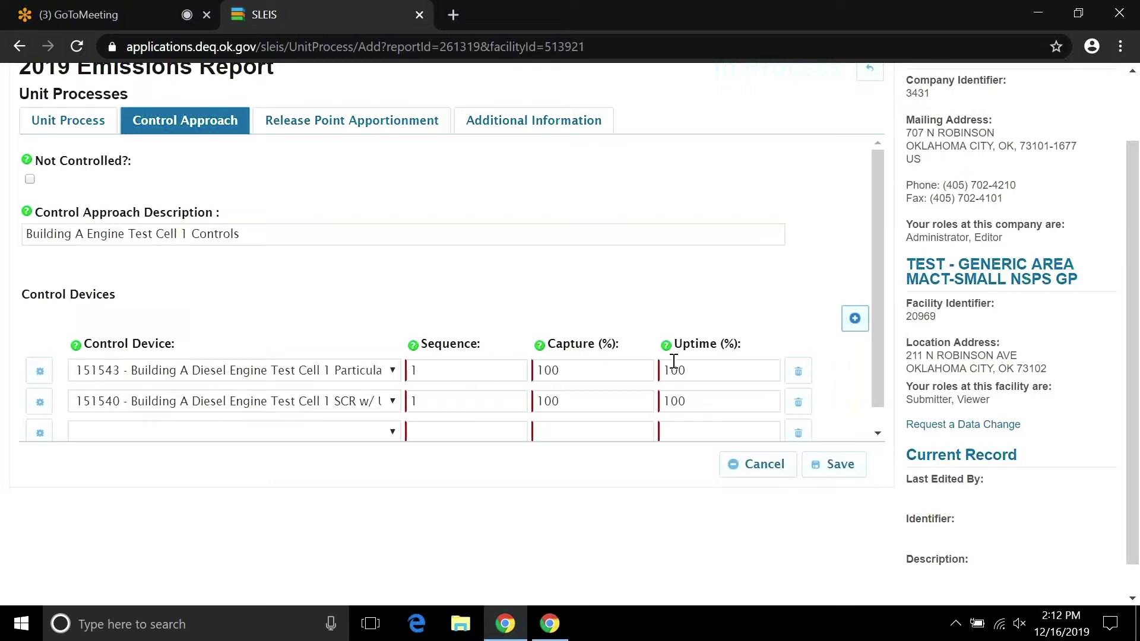
left_click(393, 433)
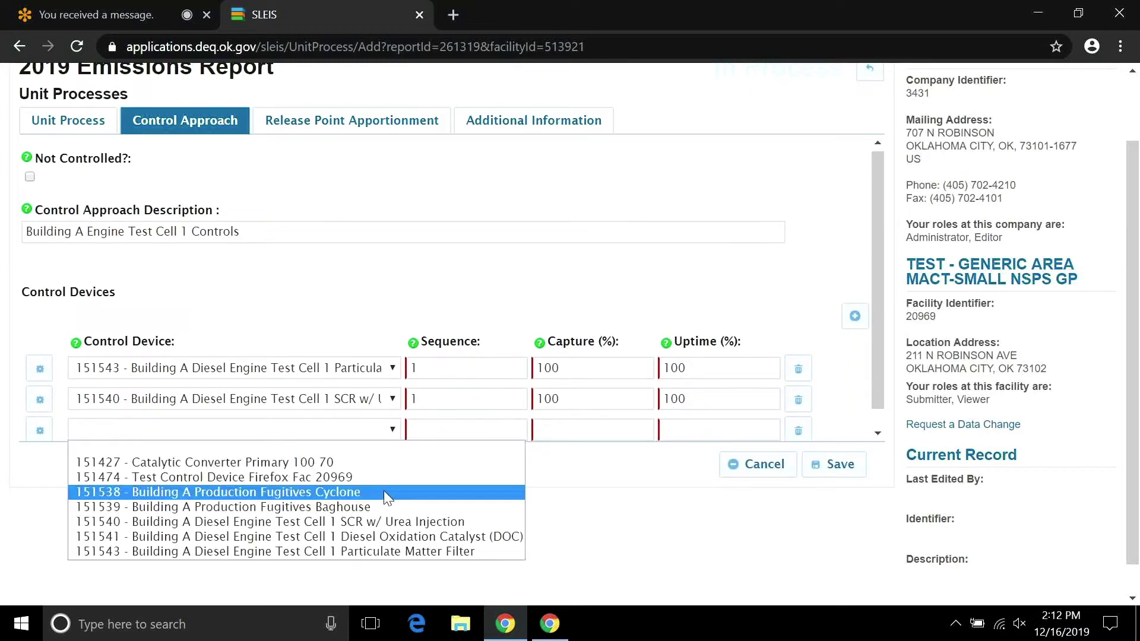
left_click(389, 537)
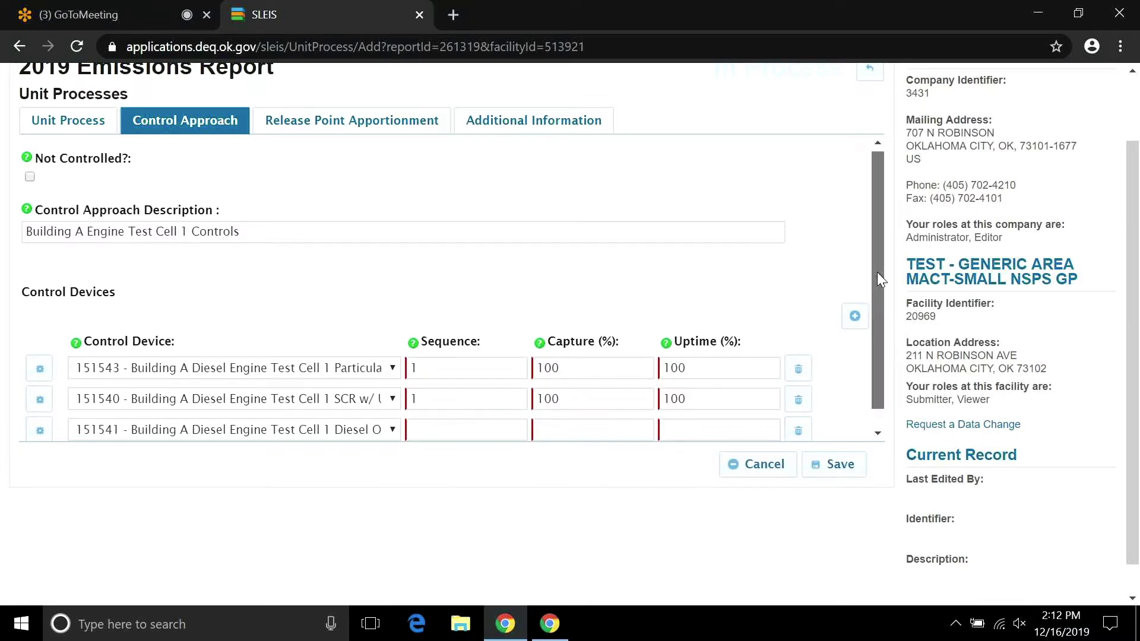
left_click_drag(877, 272, 878, 292)
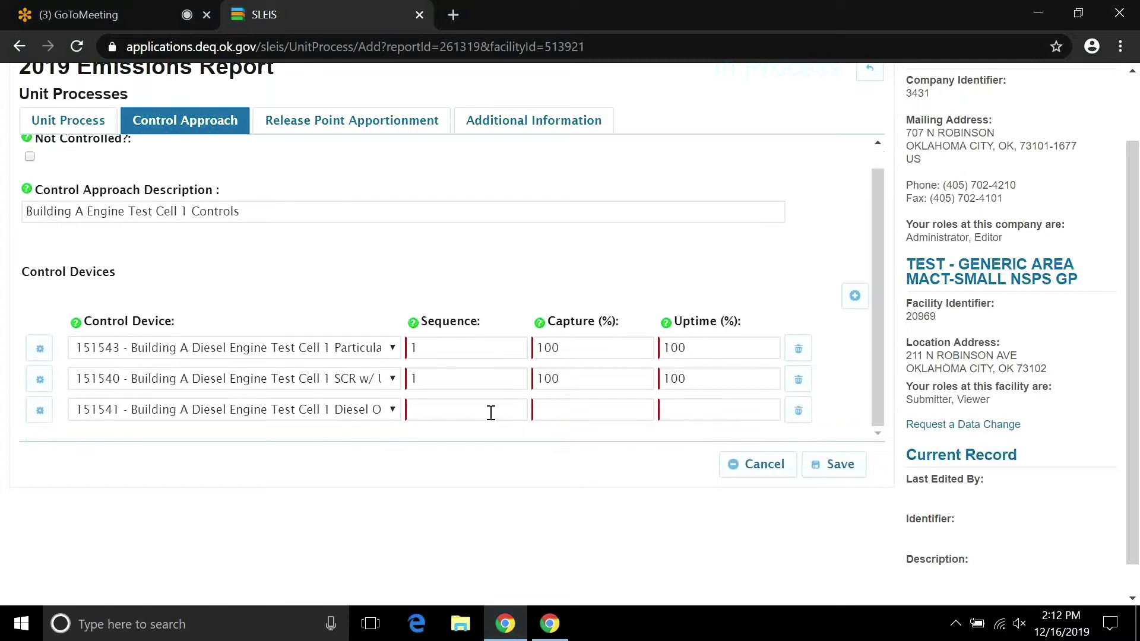
left_click(491, 412)
type("1")
key("Tab")
type("100")
key("Tab")
type("1")
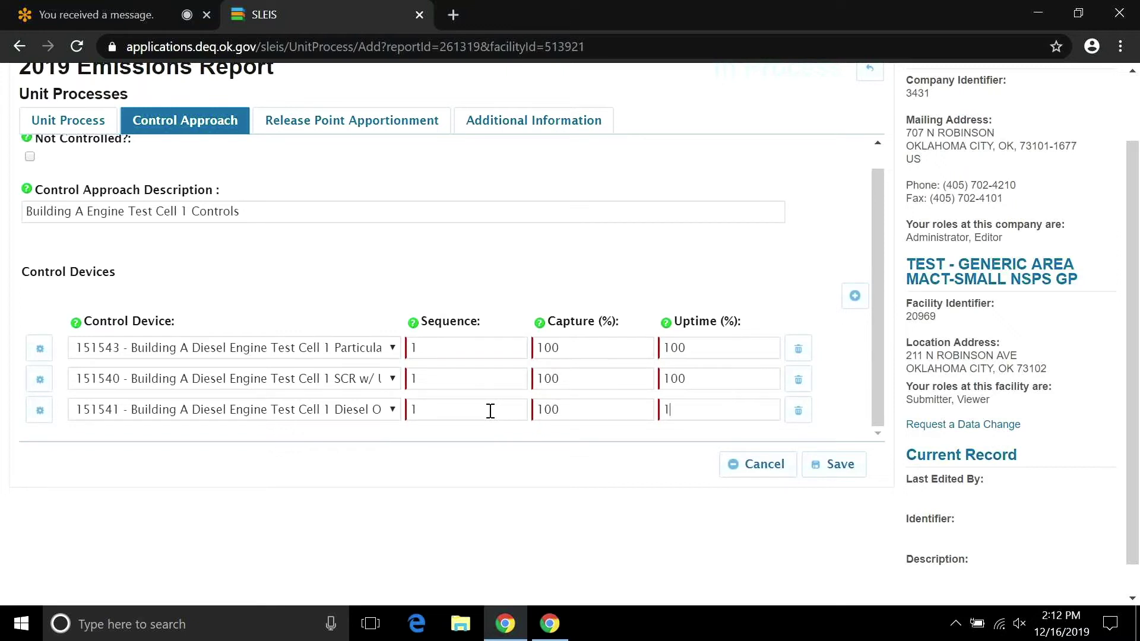
type("00")
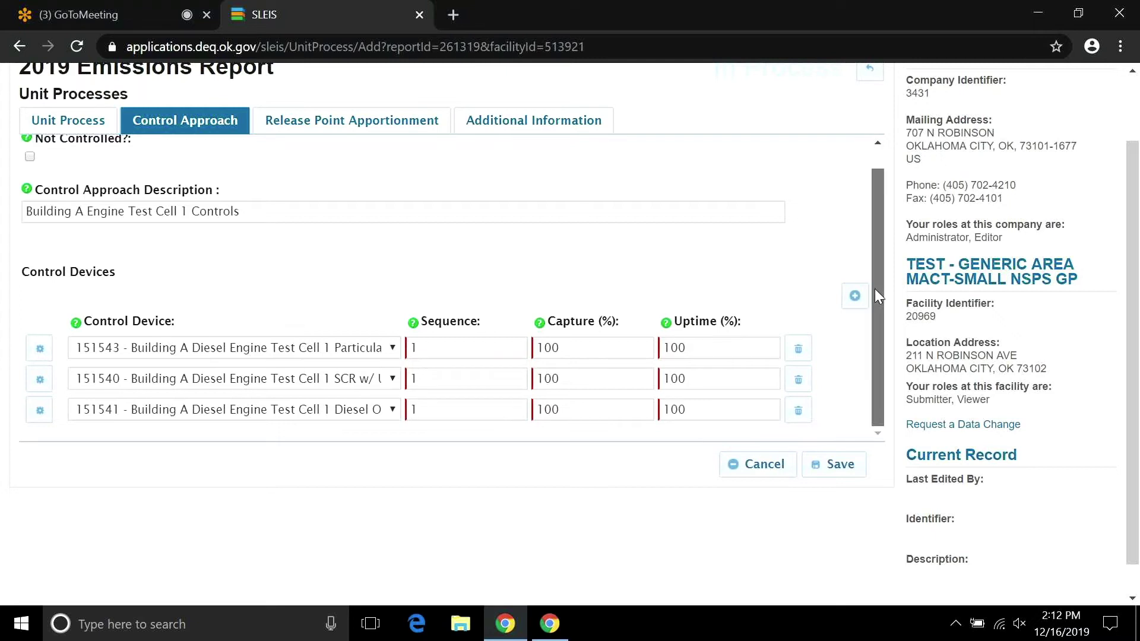
scroll(874, 288, "up", 1)
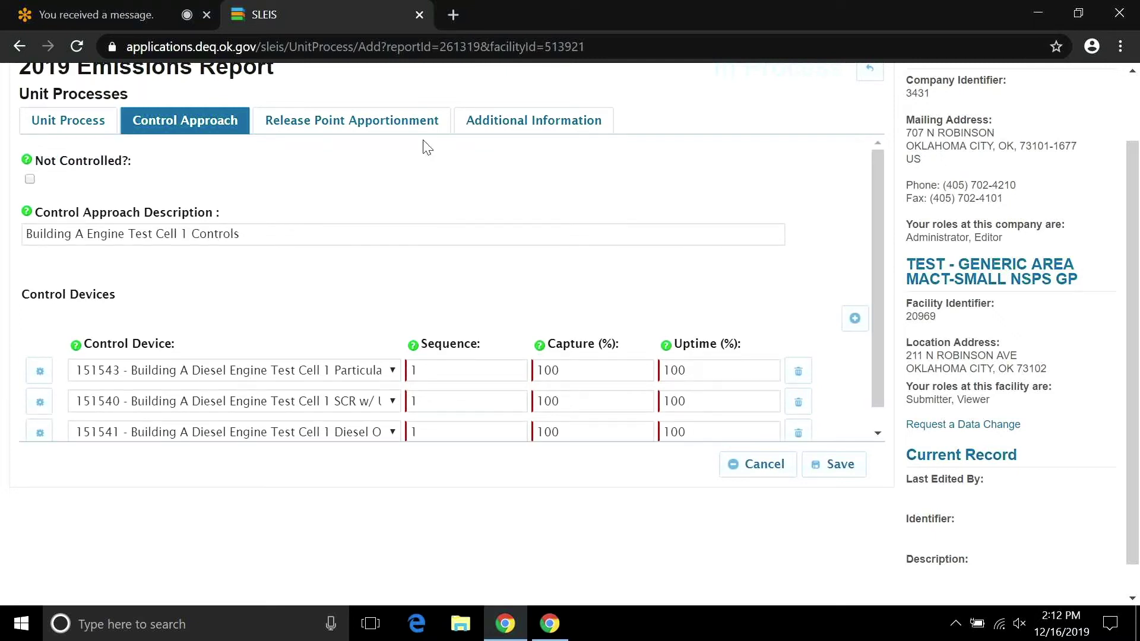
Apportion 100% of the release to point 184688, Building A Diesel Engine Test Cell 1 Stack.
left_click(364, 129)
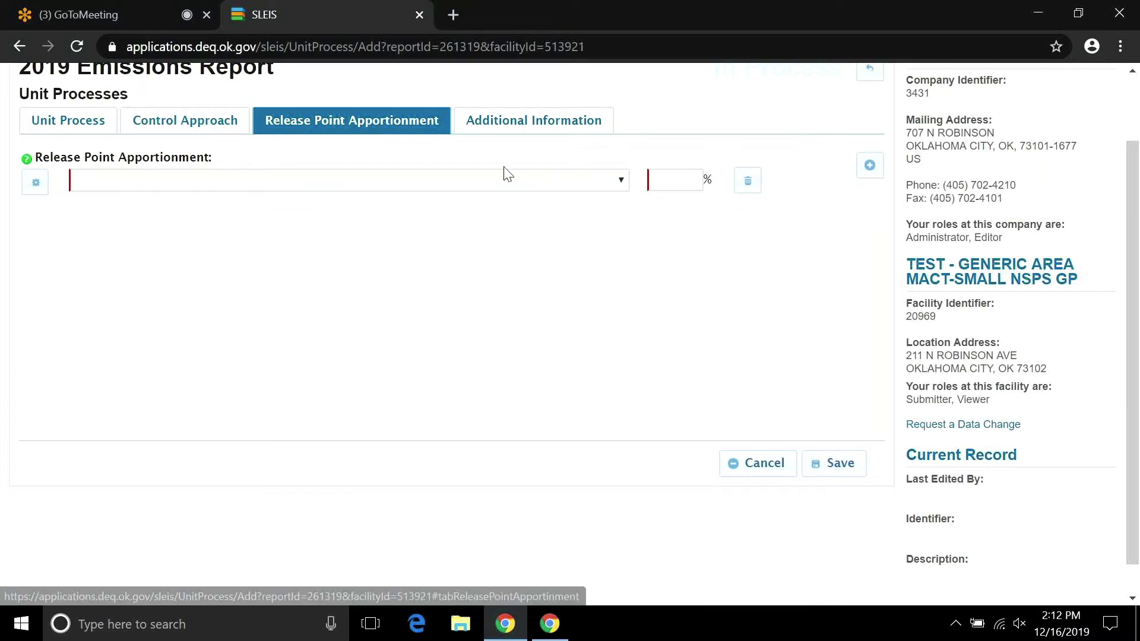
left_click(615, 185)
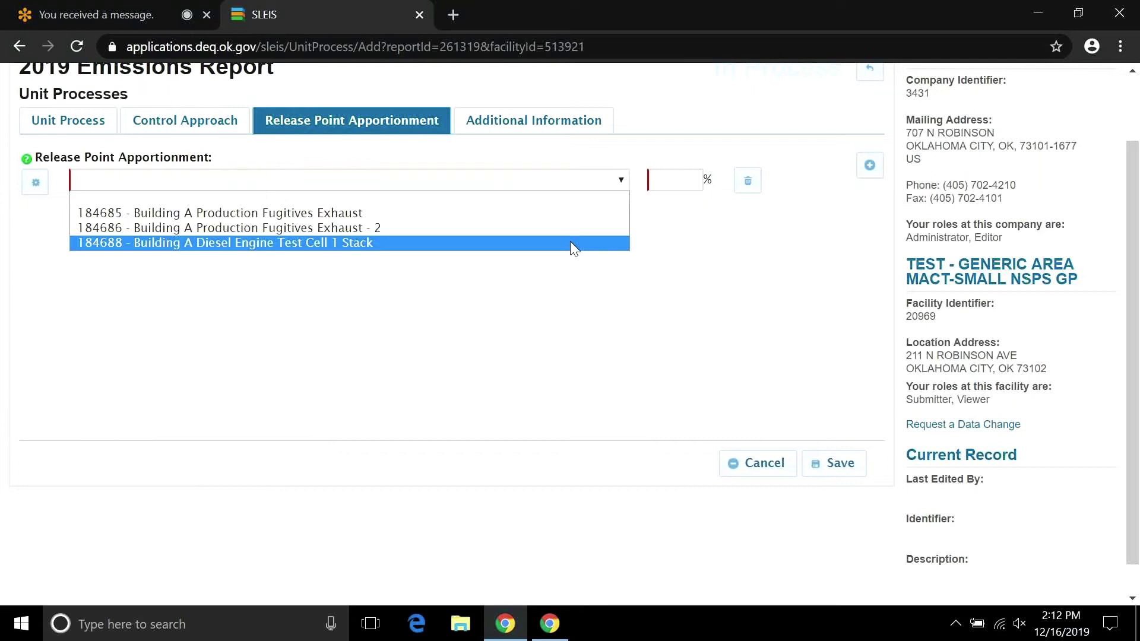
left_click(574, 244)
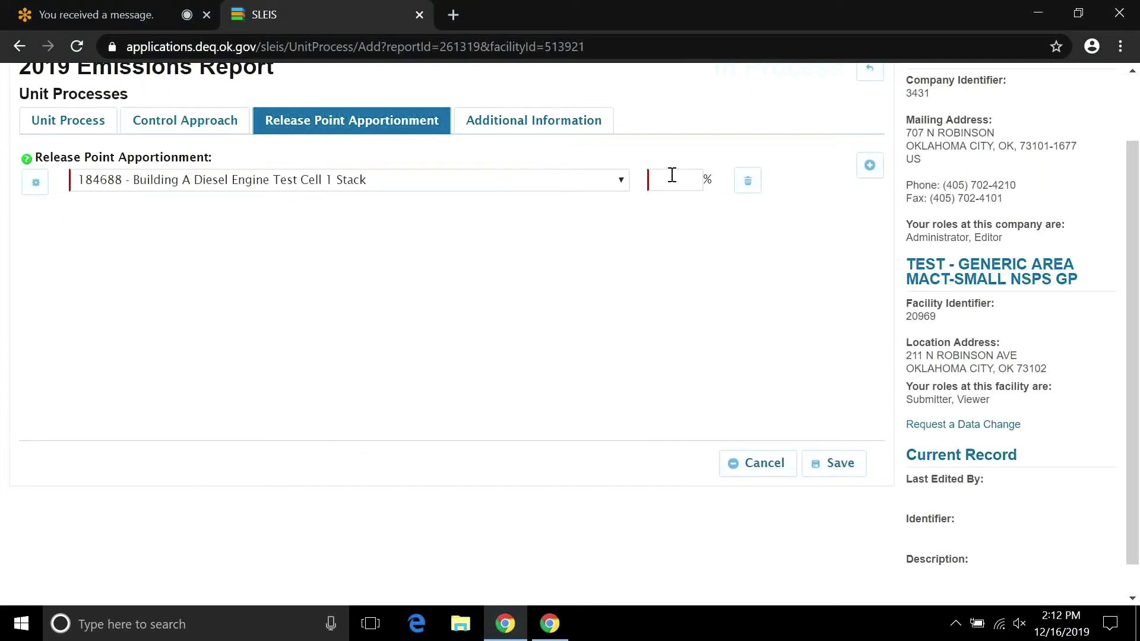
left_click(671, 179)
type("100")
left_click(537, 127)
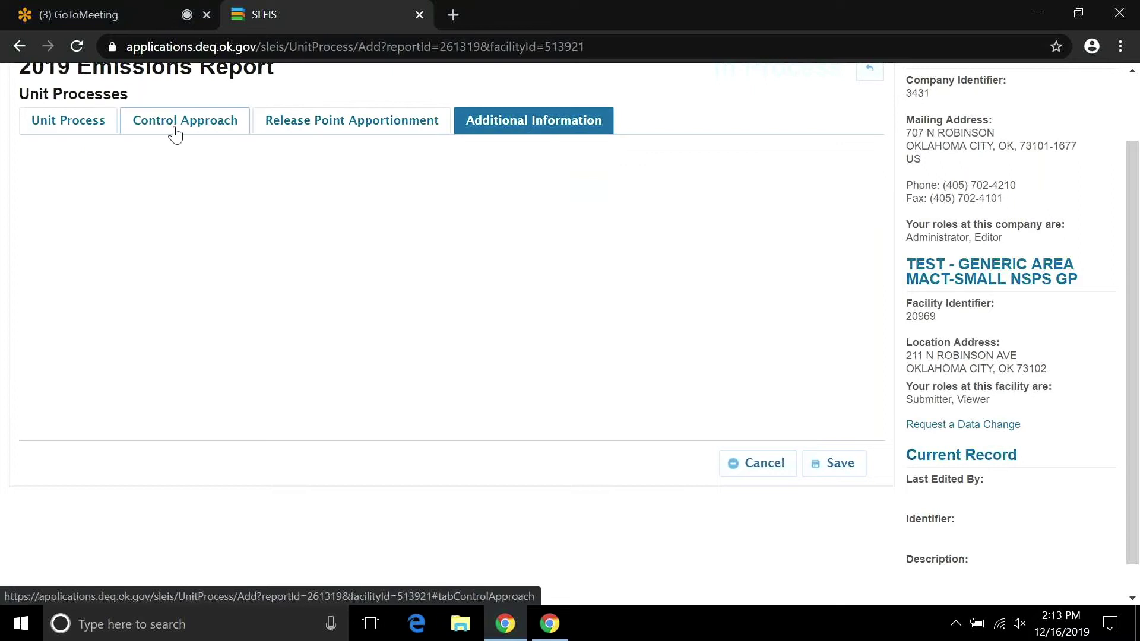
left_click(303, 125)
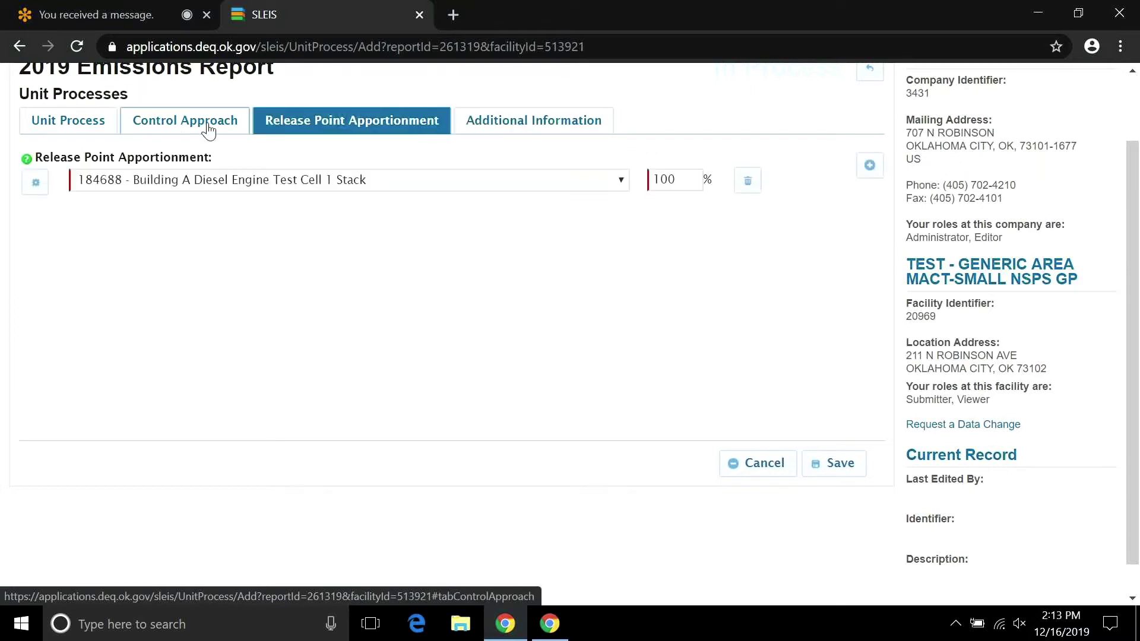
left_click(209, 131)
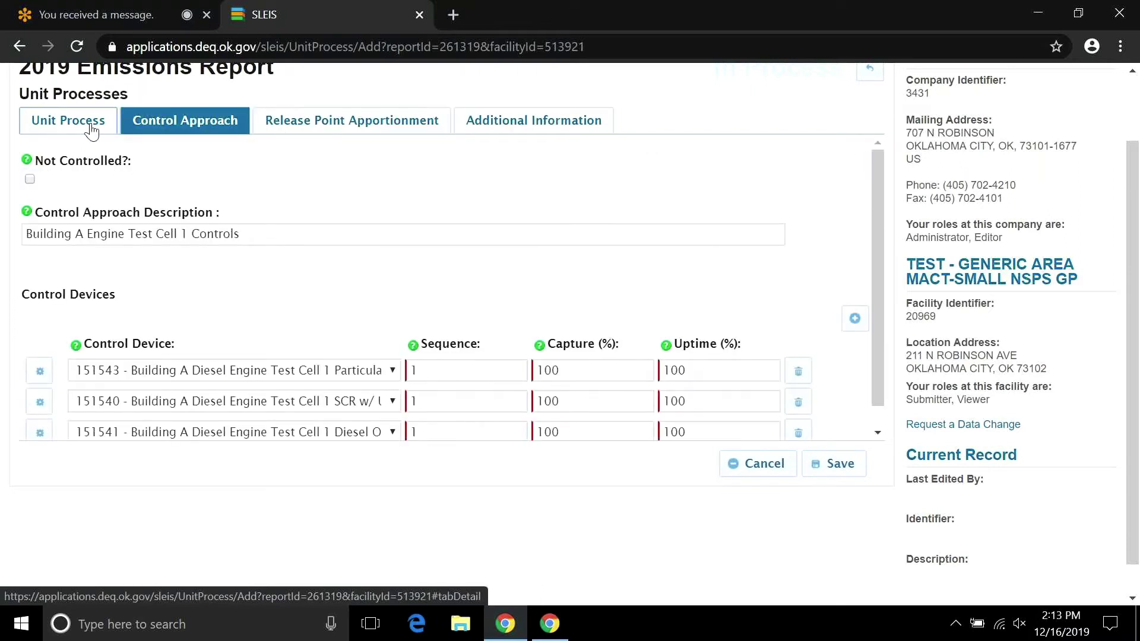
left_click(91, 129)
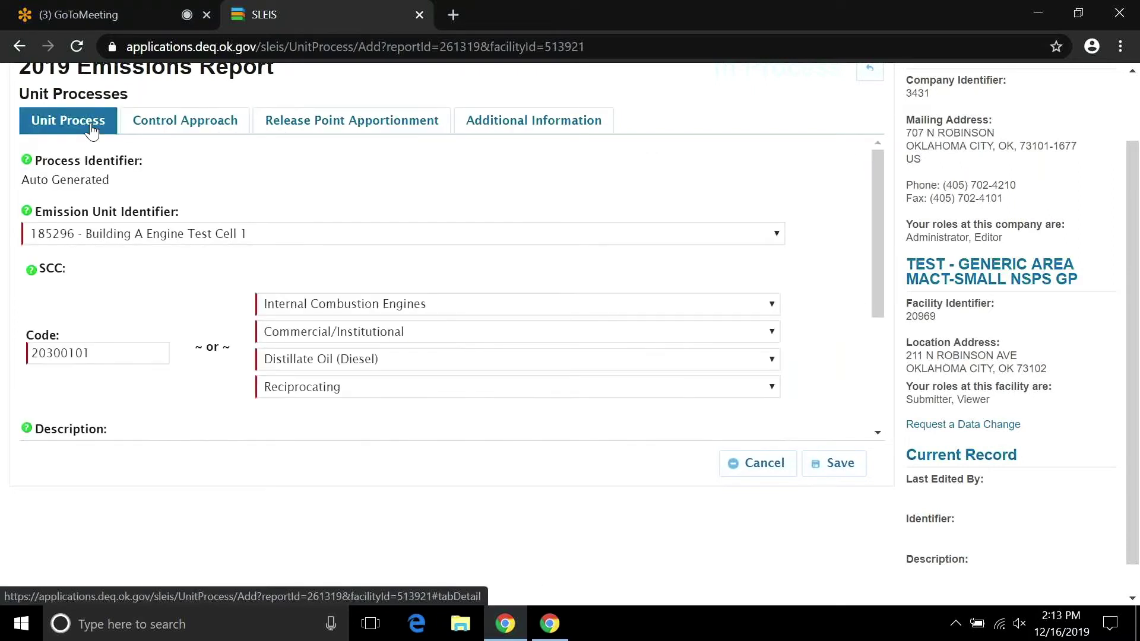
Try saving the process and open the Control Approach section flagged with errors.
left_click(840, 458)
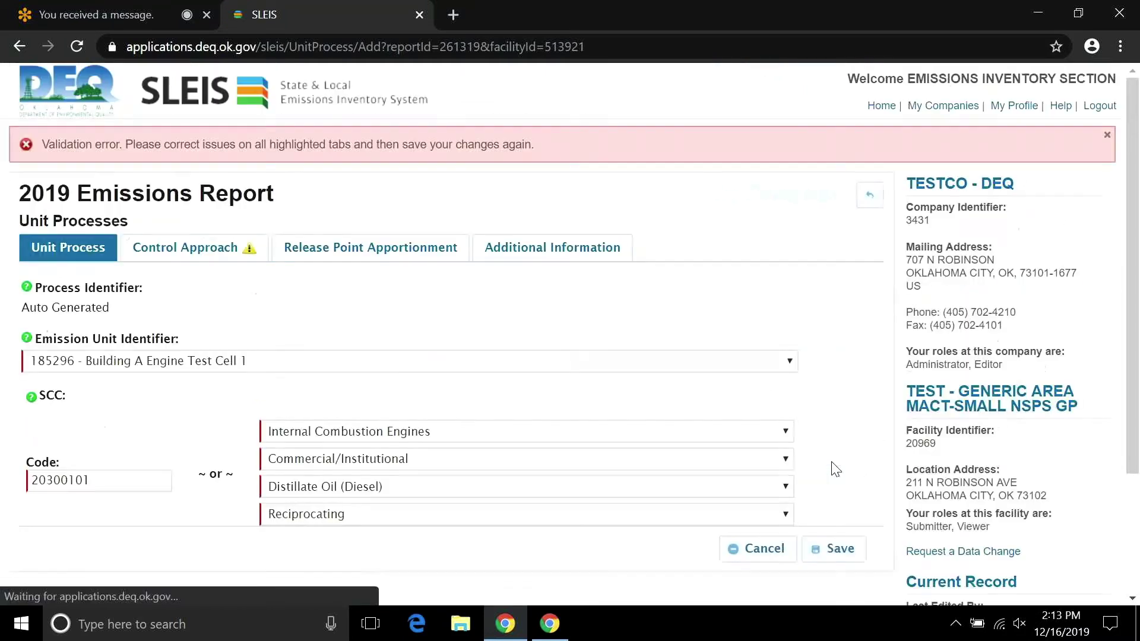
left_click(201, 252)
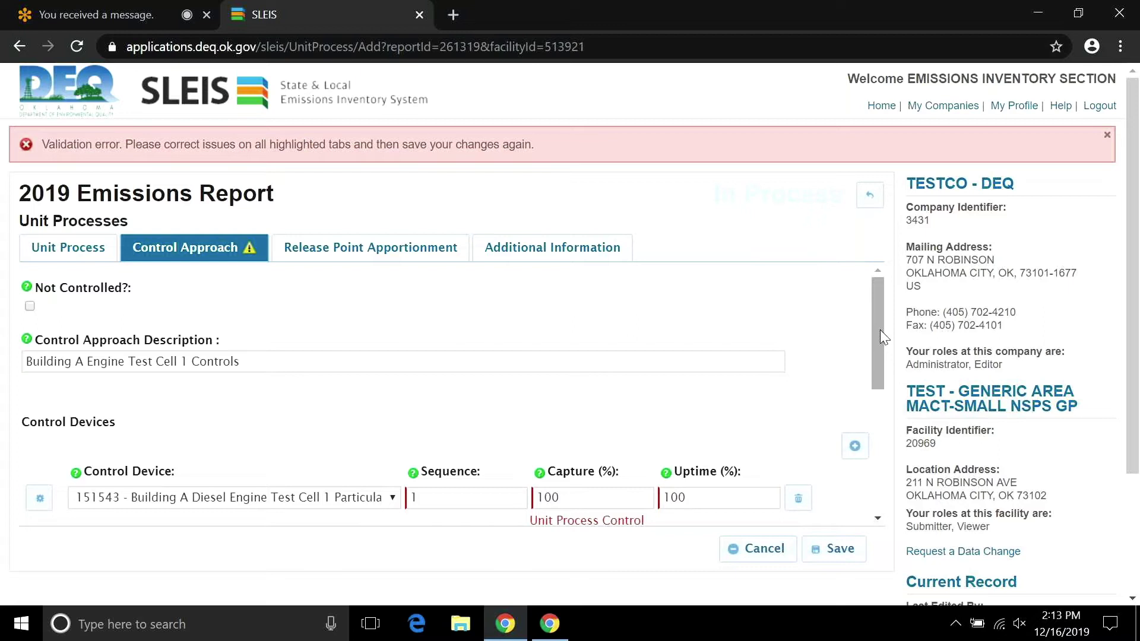
left_click_drag(879, 329, 883, 431)
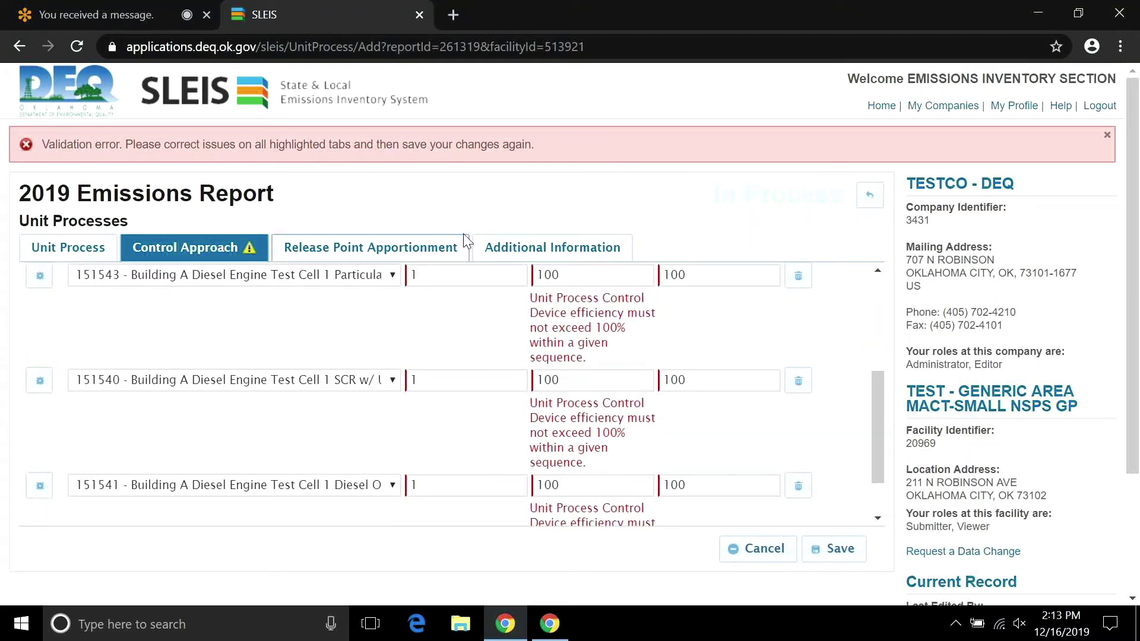
Change the SCR sequence to 2 and the oxidation catalyst sequence to 3, then save again.
double_click(445, 381)
type("2")
key("Tab")
type("3")
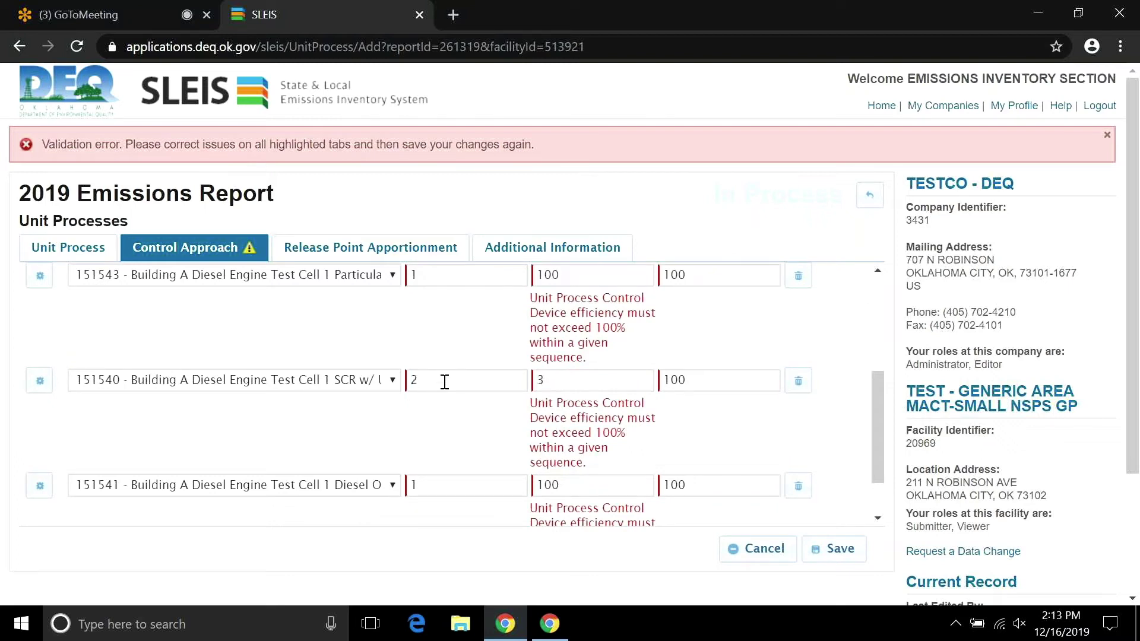
key("BackSpace")
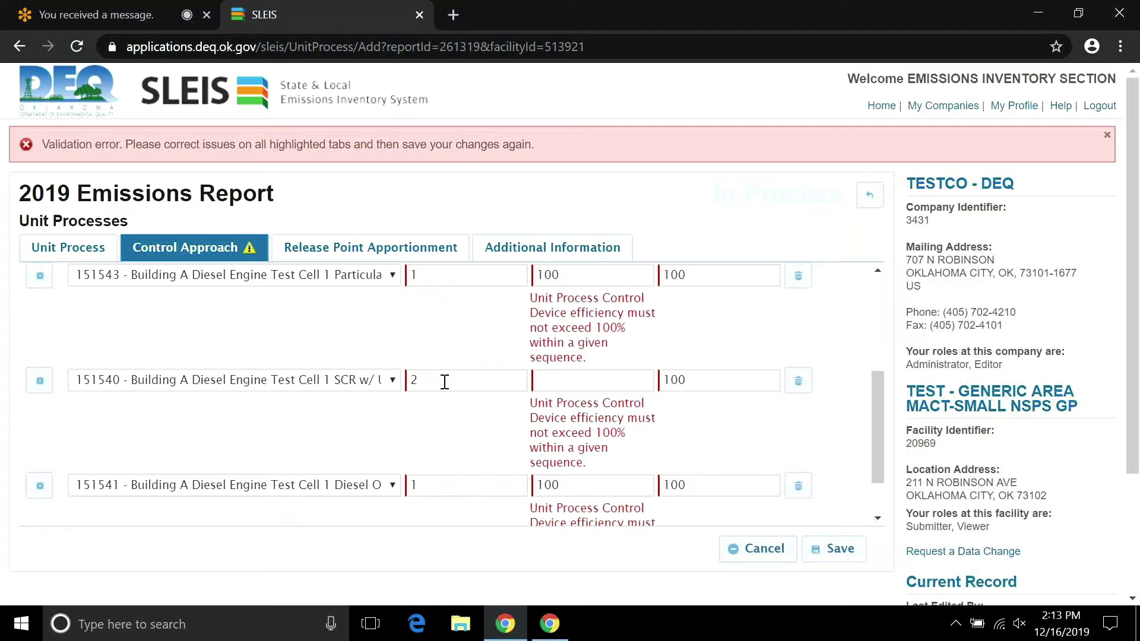
type("100")
key("Tab")
double_click(455, 481)
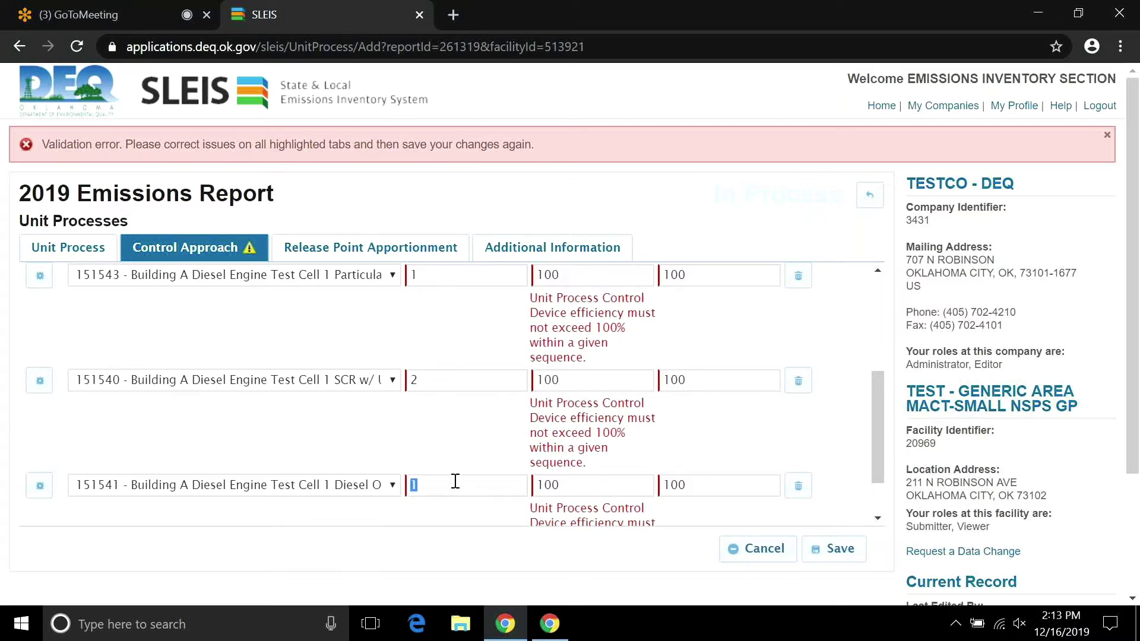
type("3")
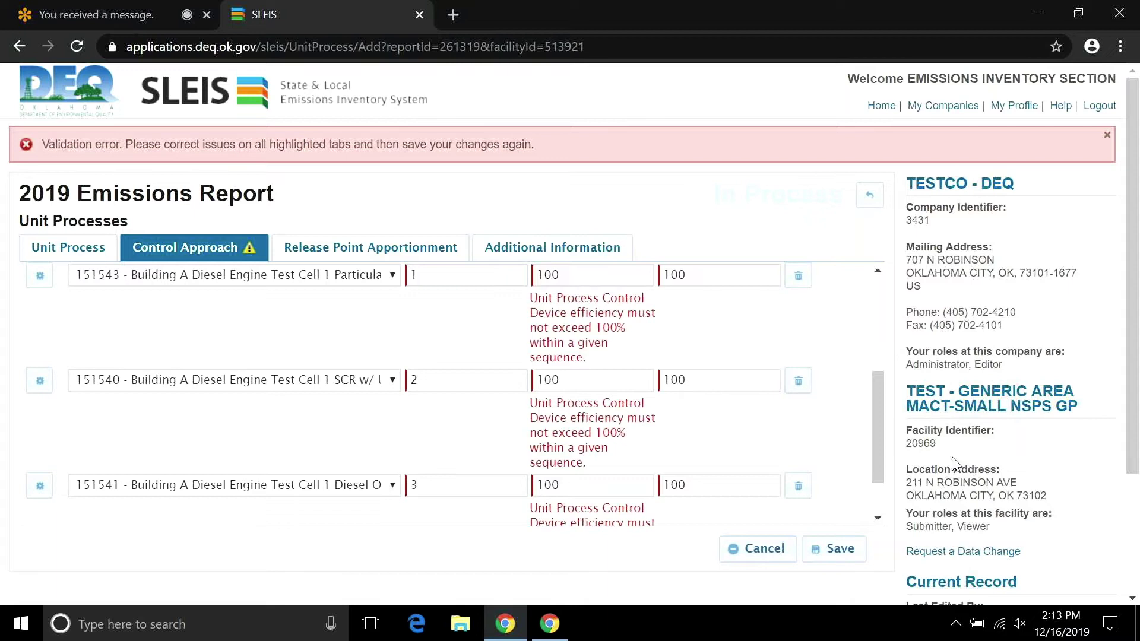
scroll(874, 434, "down", 1)
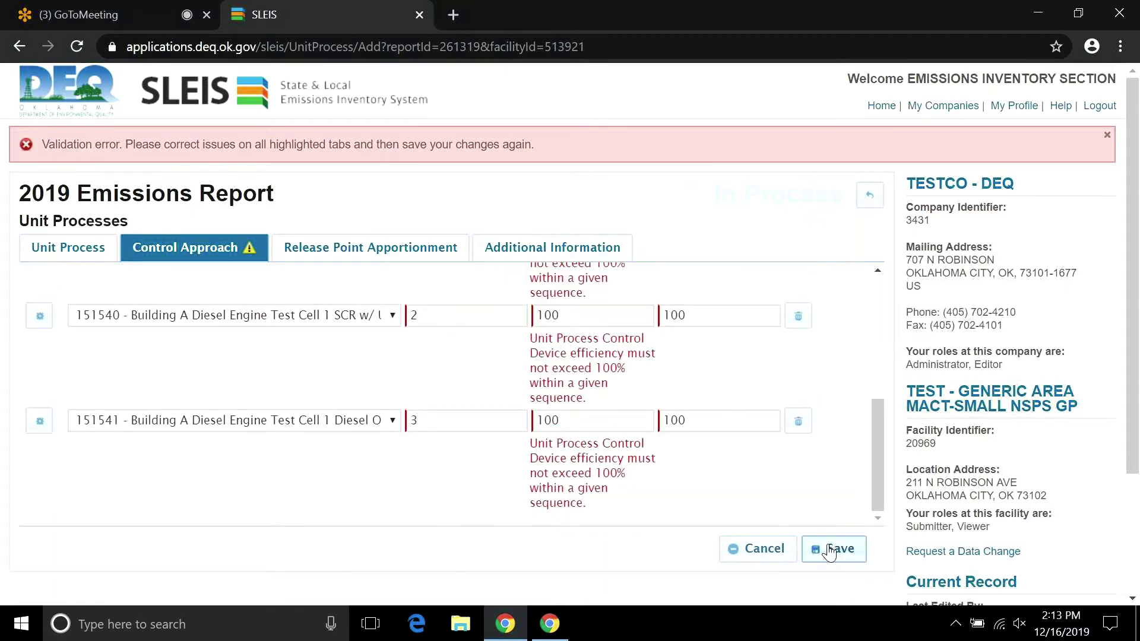
left_click(830, 550)
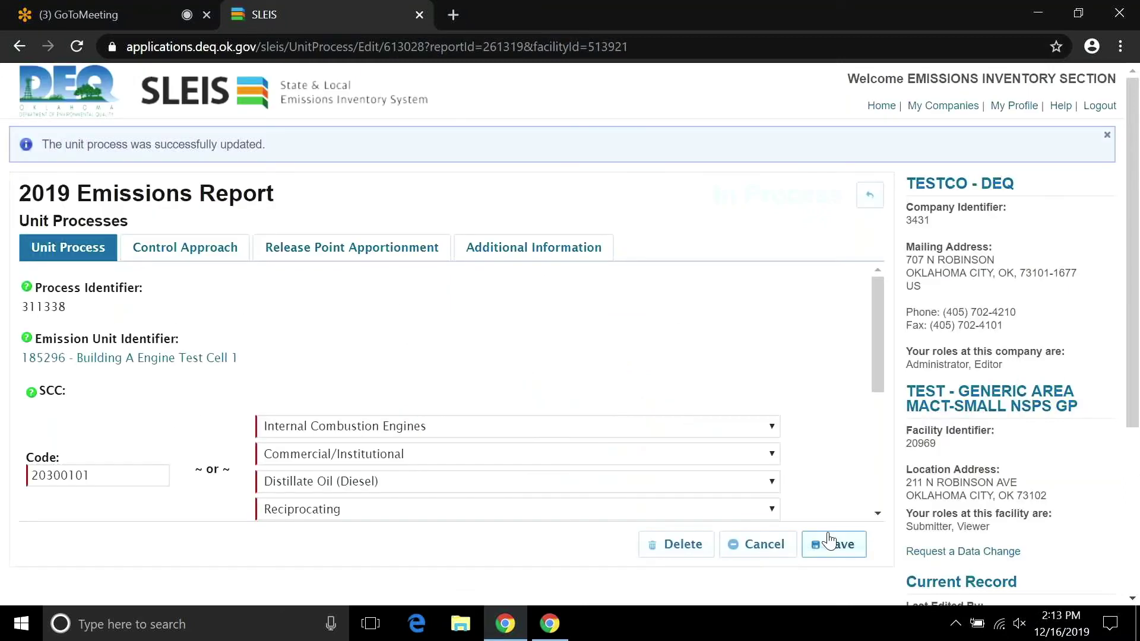
Review the saved apportionment and controls, and set the particulate filter's sequence to 1.
left_click(358, 248)
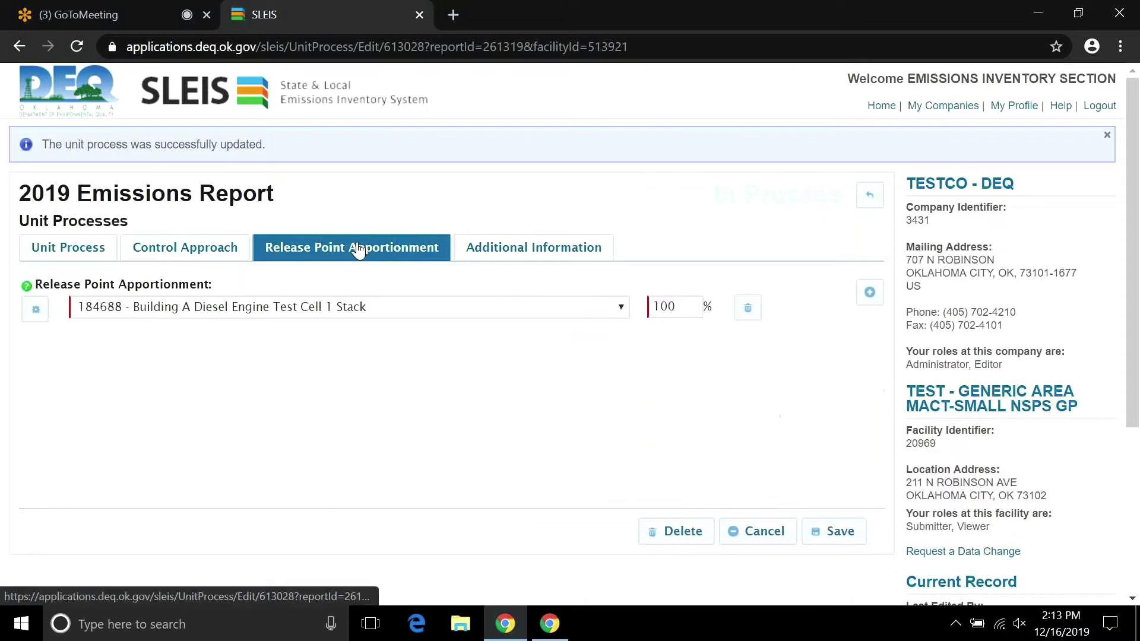
left_click(213, 254)
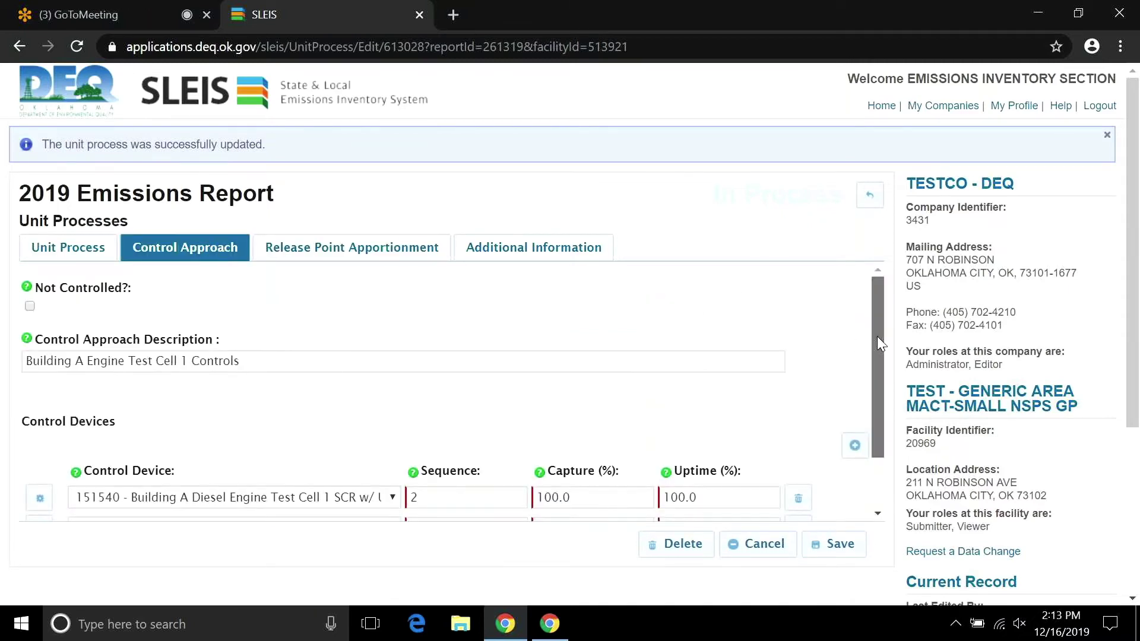
left_click_drag(878, 336, 891, 481)
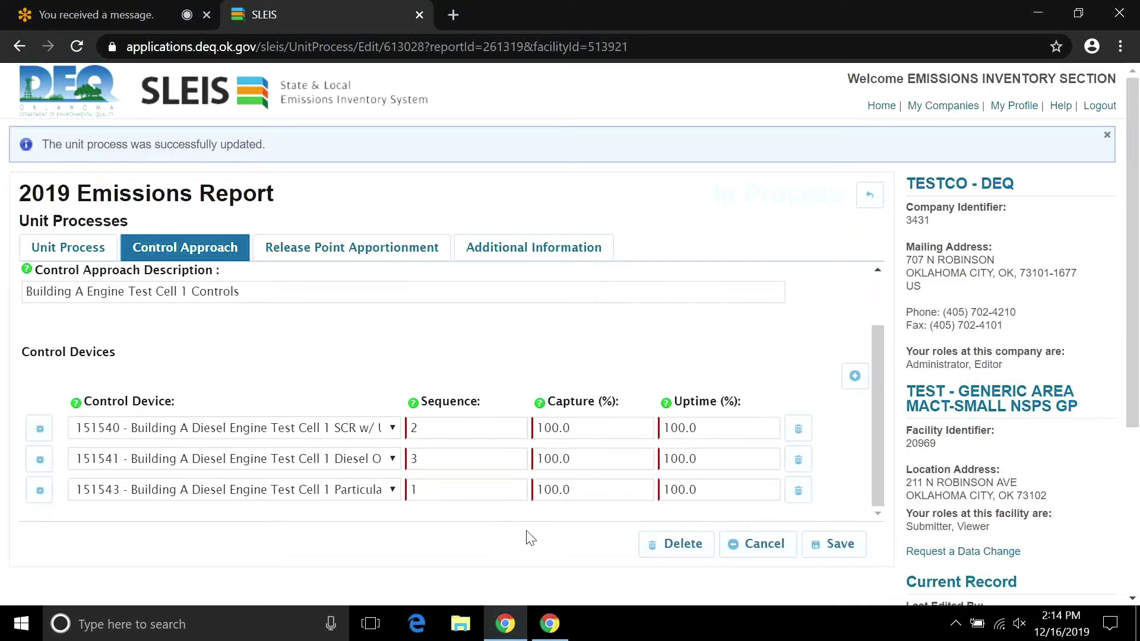
left_click(412, 484)
type("1")
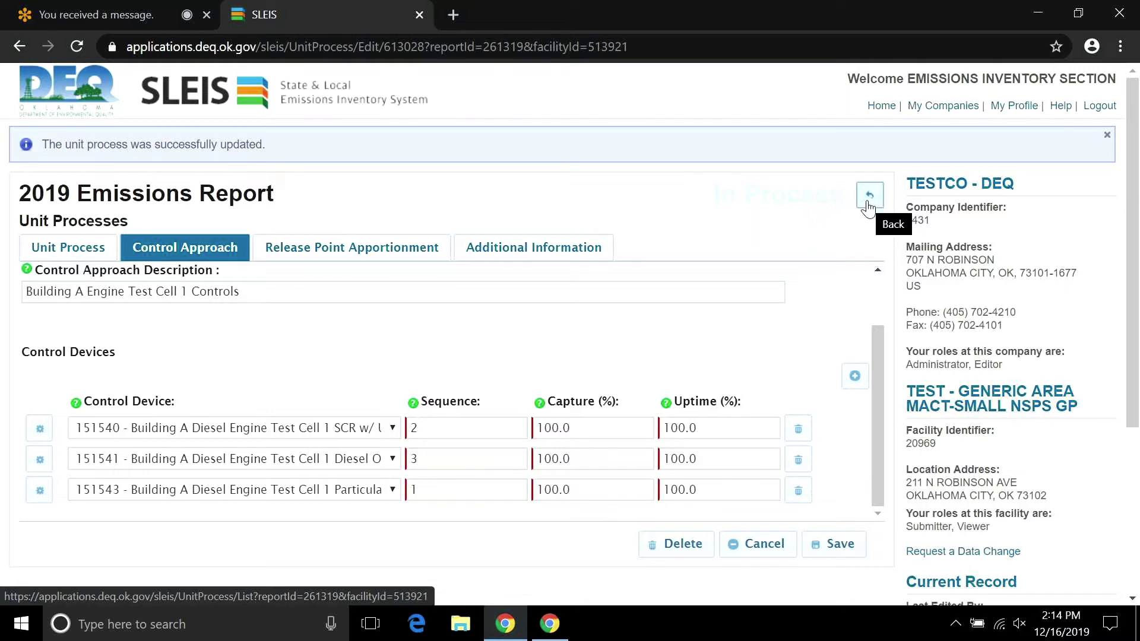
Return via the facility report to Unit Processes and edit the Building A Engine Test Cell 1 process.
left_click(868, 207)
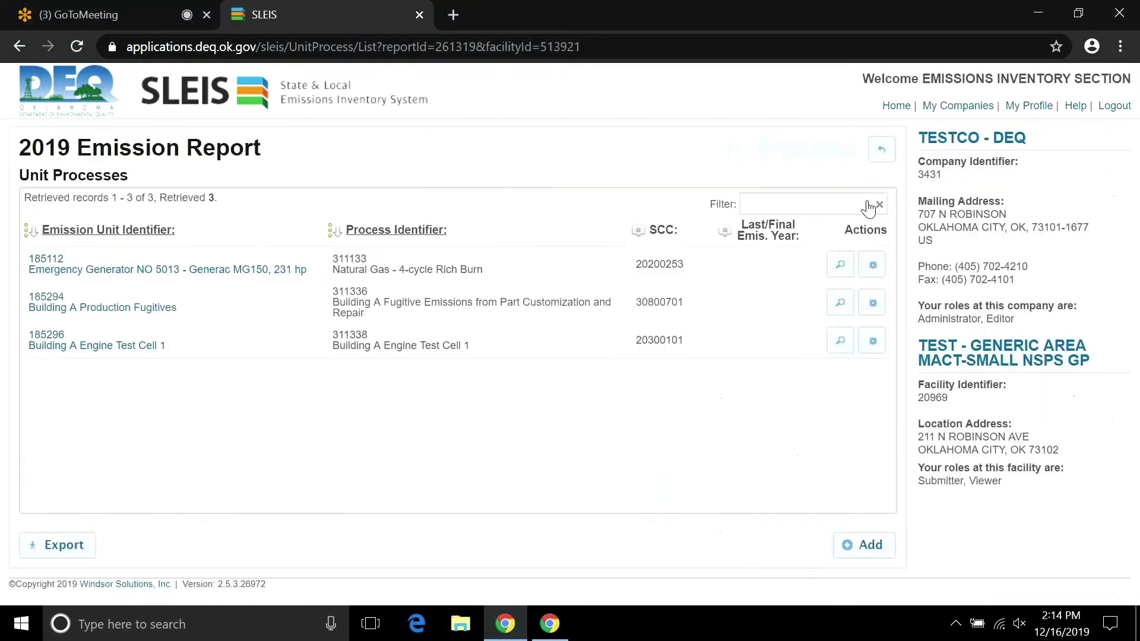
left_click(882, 155)
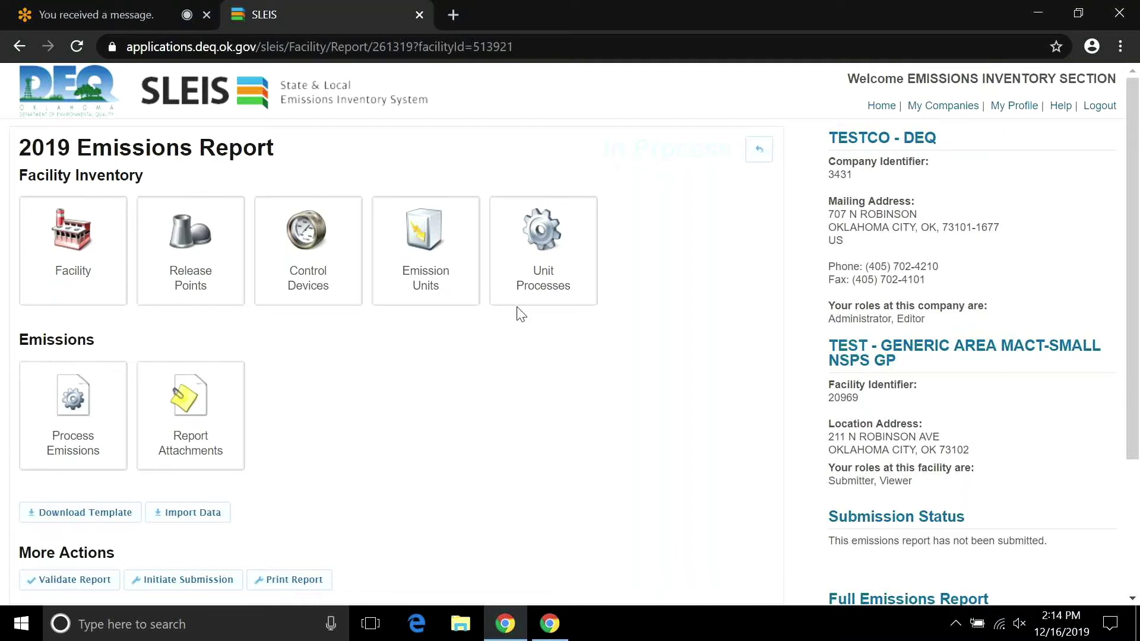
left_click(553, 274)
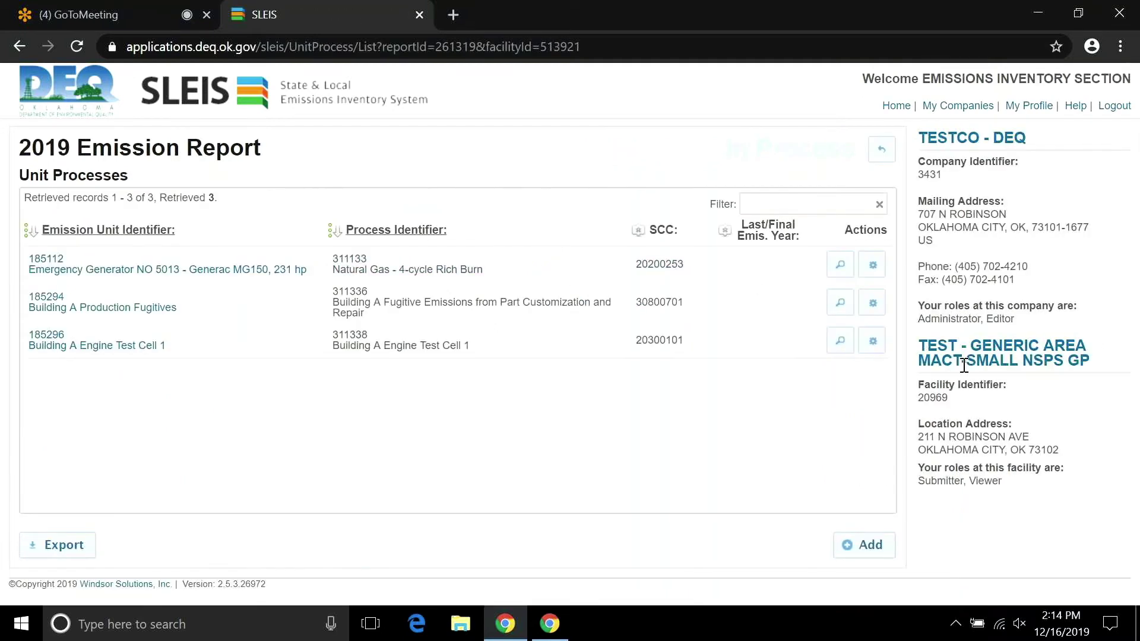
left_click(871, 342)
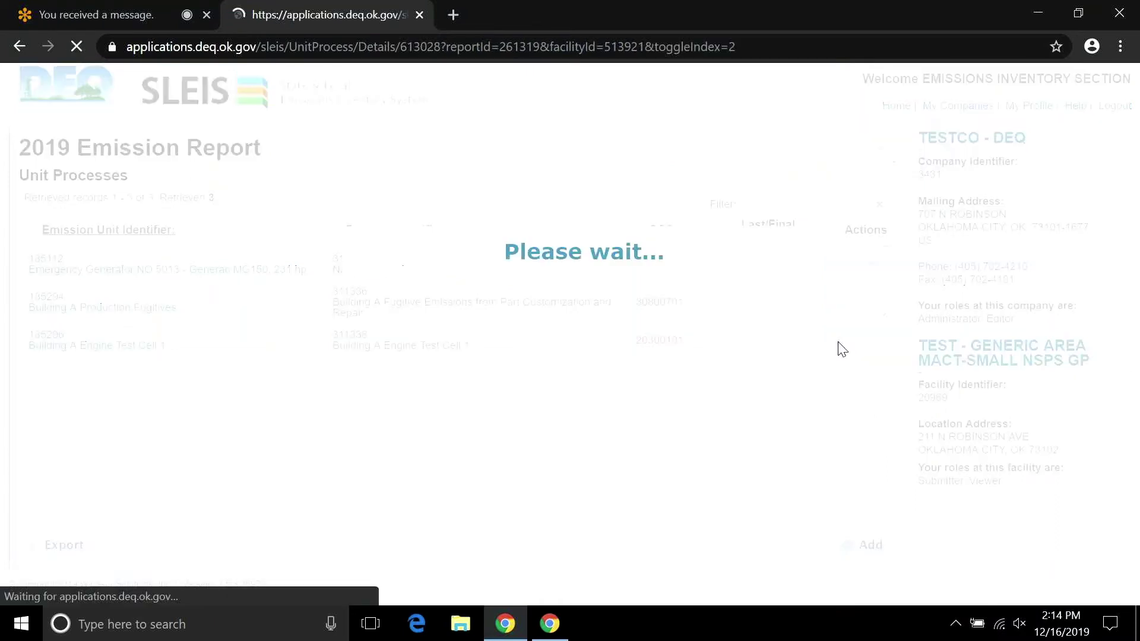
Review Engine Test Cell 1's release point apportionment, then its control devices 151543, 151540 and 151541.
left_click(295, 201)
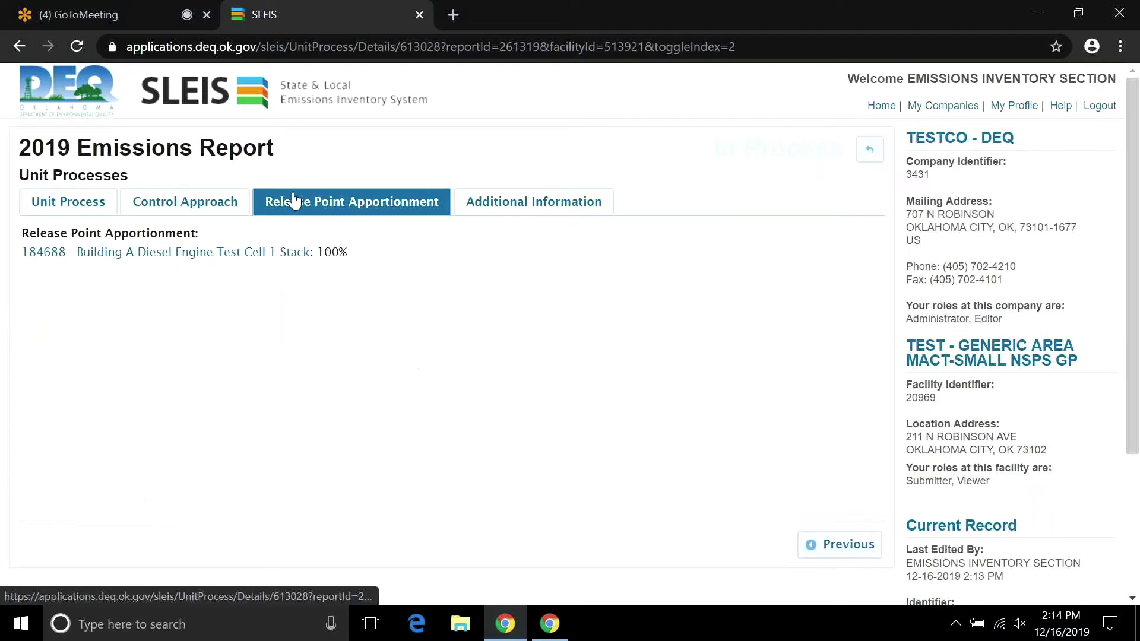
left_click(221, 208)
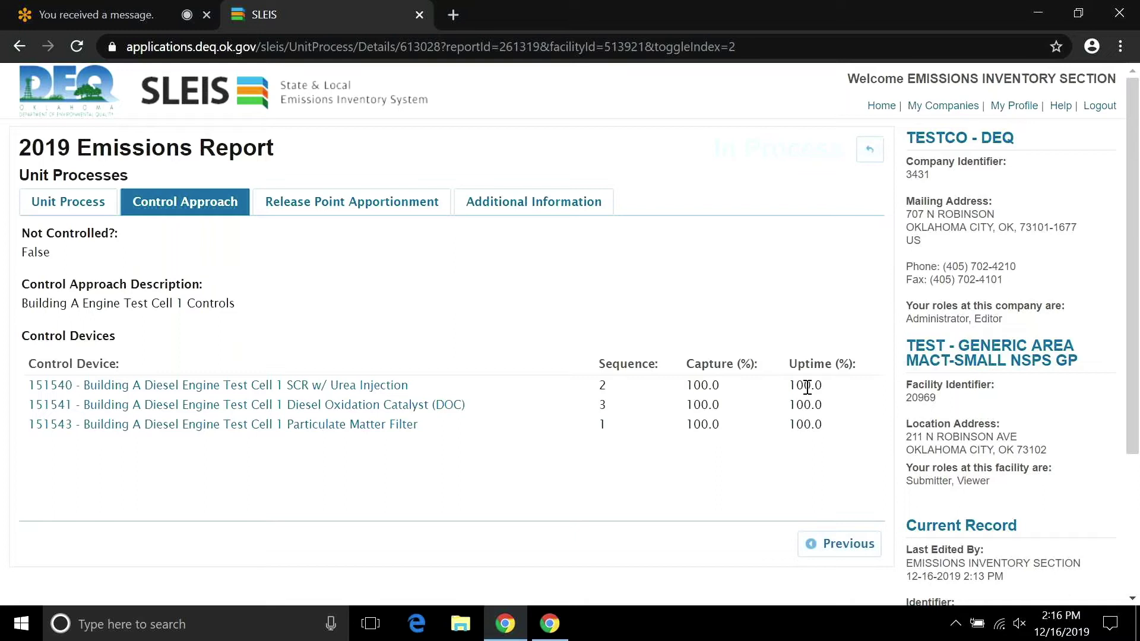
Go back to the 2019 Emissions Report dashboard and open the Process Emissions list.
left_click(869, 155)
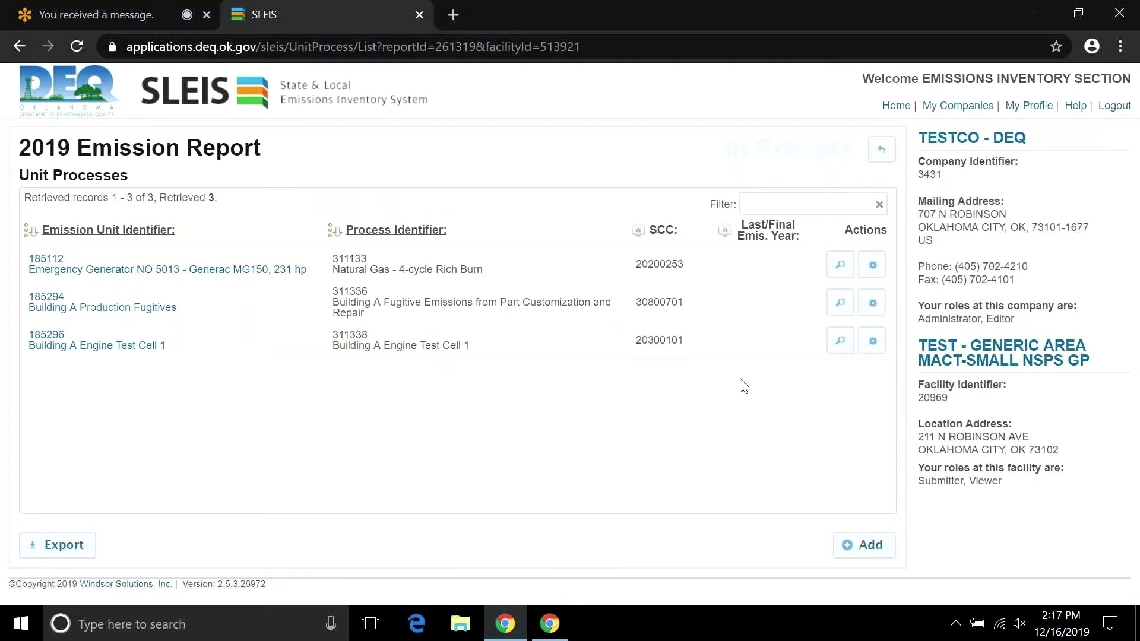
left_click(883, 154)
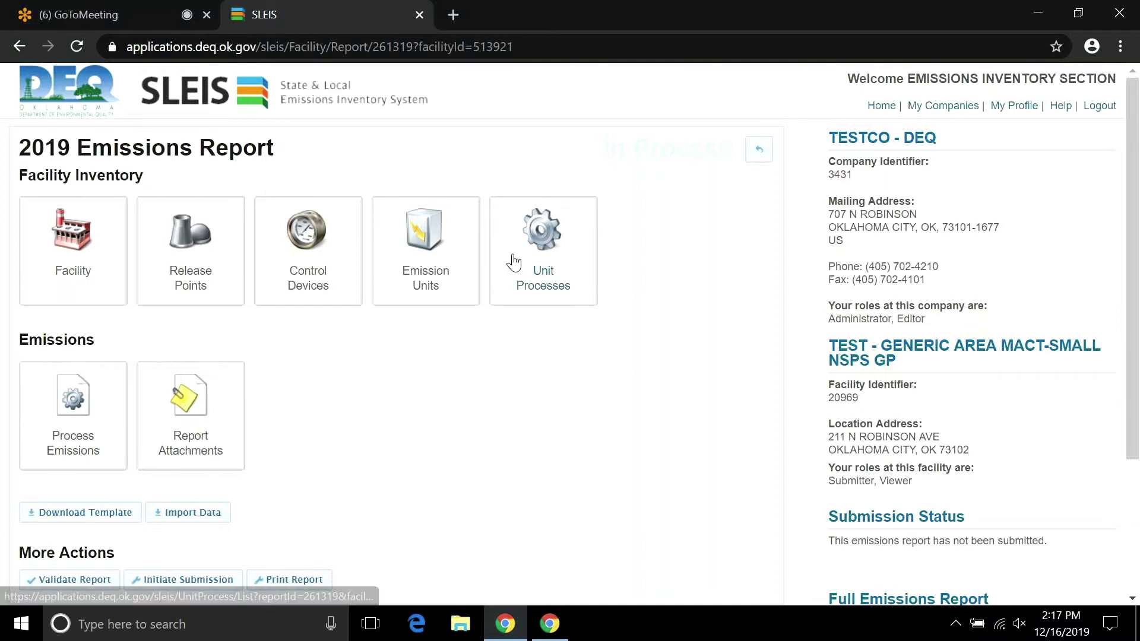
left_click(82, 406)
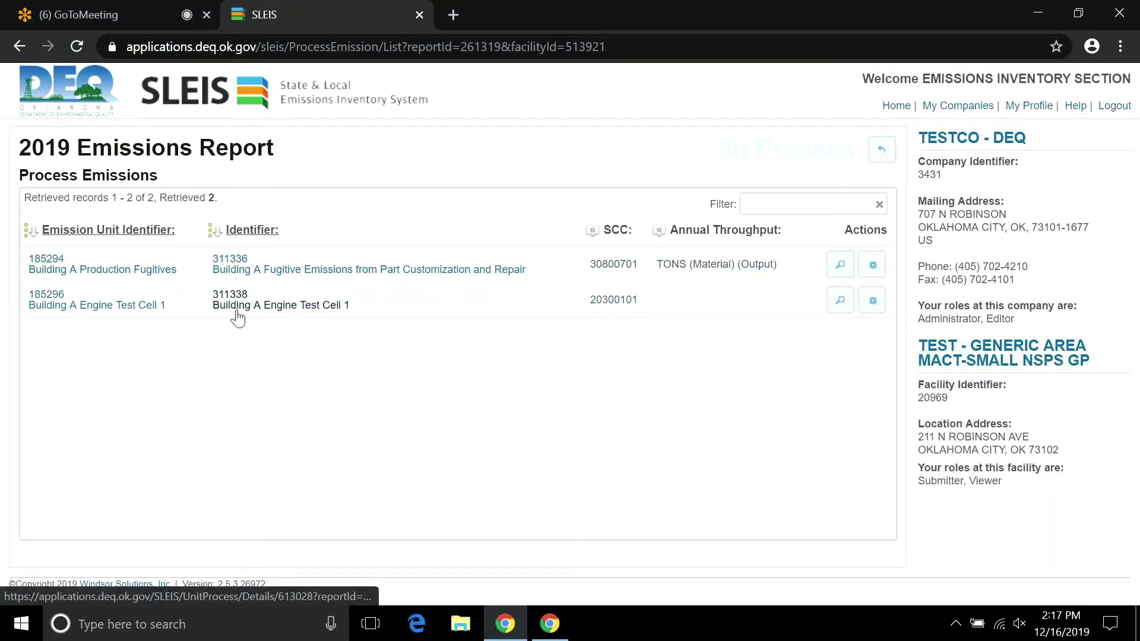
Open the emissions edit form for process 311338 Building A Engine Test Cell 1.
left_click(872, 301)
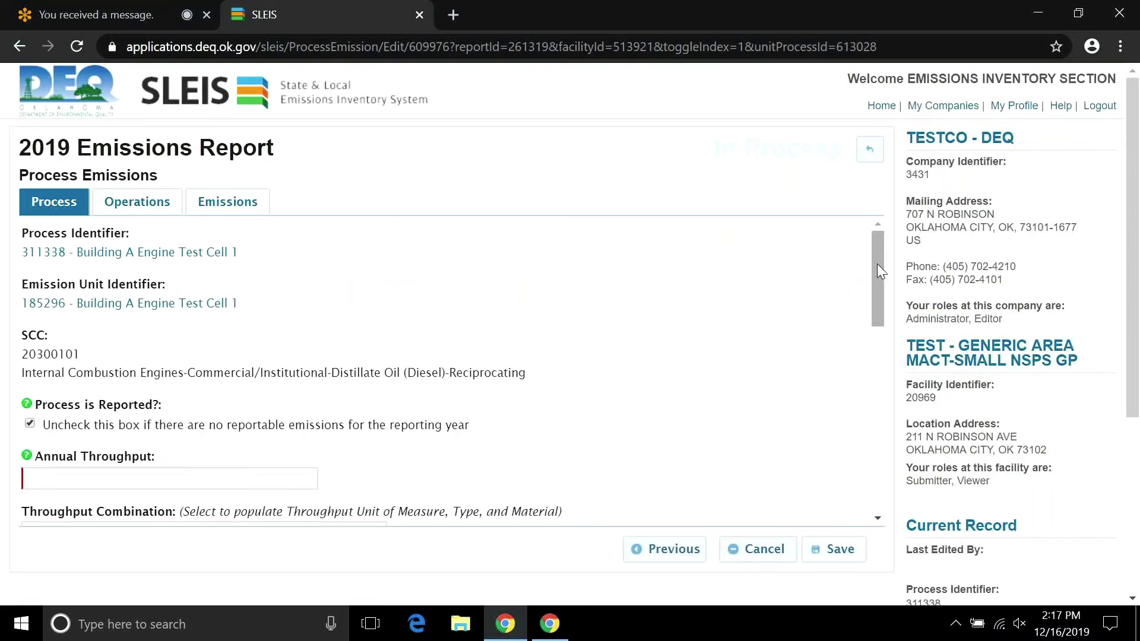
mouse_move(878, 264)
left_mouse_down()
mouse_move(877, 283)
mouse_move(875, 271)
left_mouse_up()
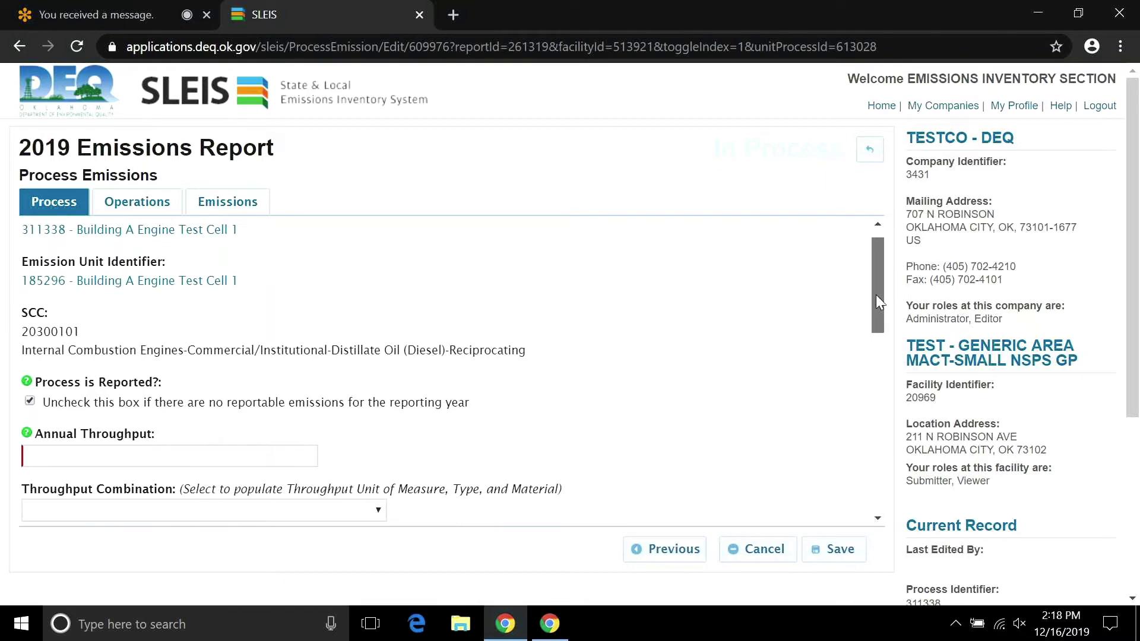
scroll(308, 349, "up", 1)
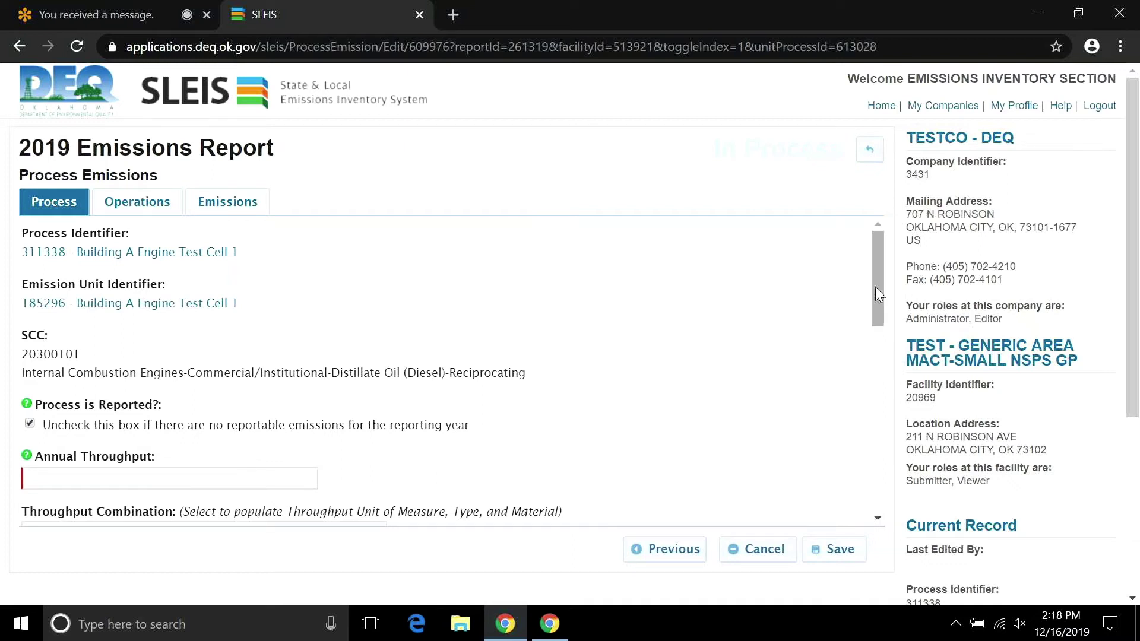
left_click_drag(875, 288, 878, 346)
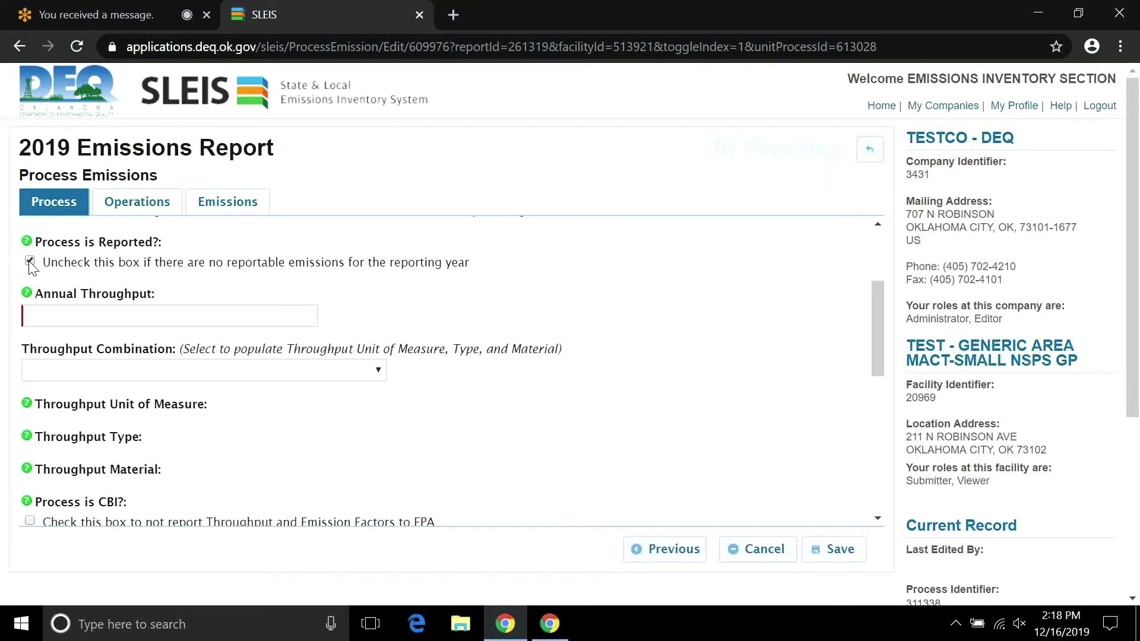
Toggle 'Process is Reported' off and back on, viewing the Operations and Emissions tabs in between.
left_click(30, 261)
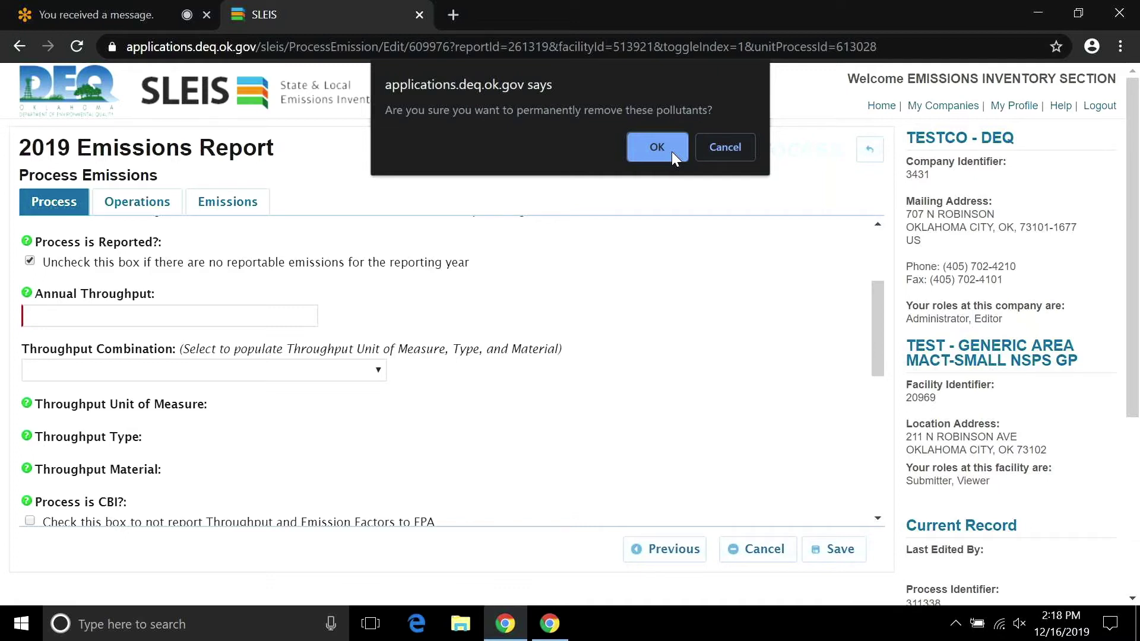
left_click(671, 152)
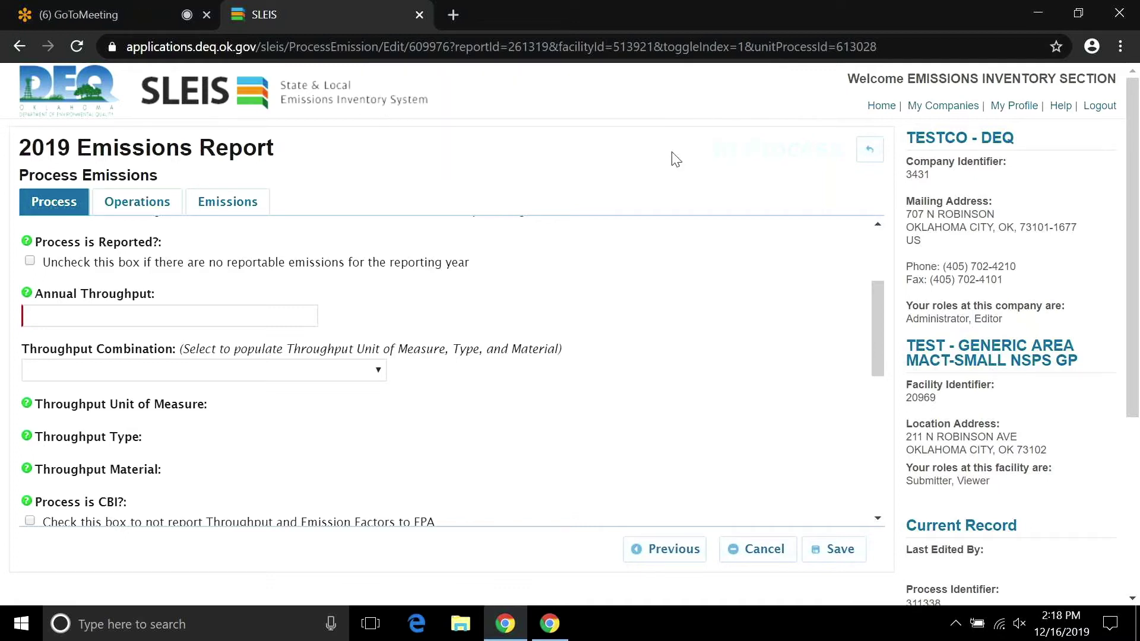
left_click(137, 202)
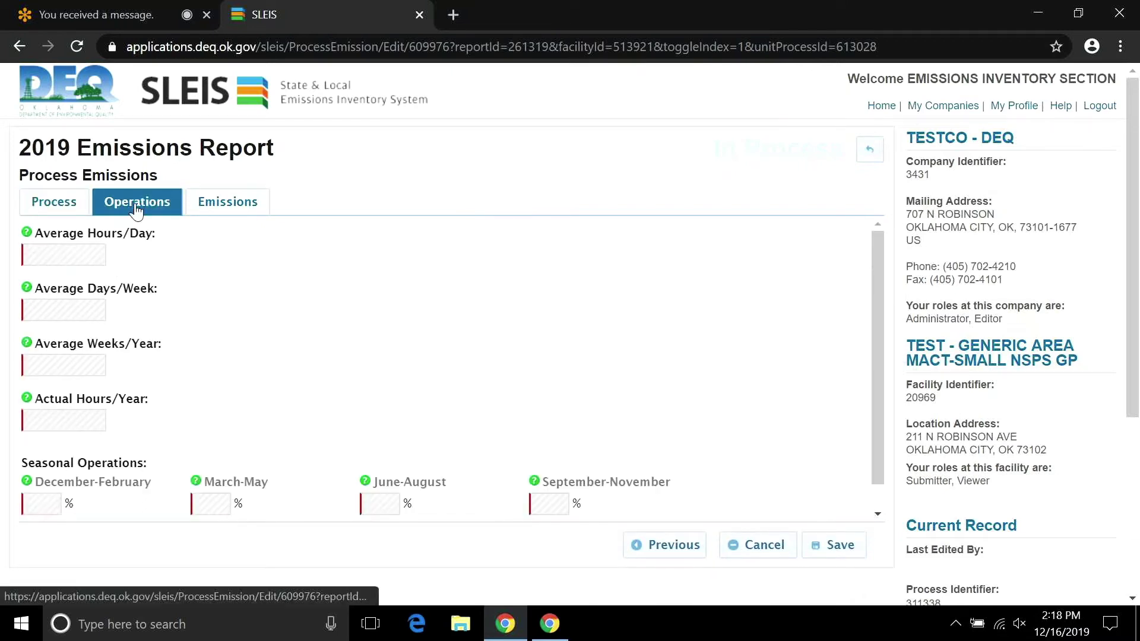
left_click(204, 205)
left_click(54, 203)
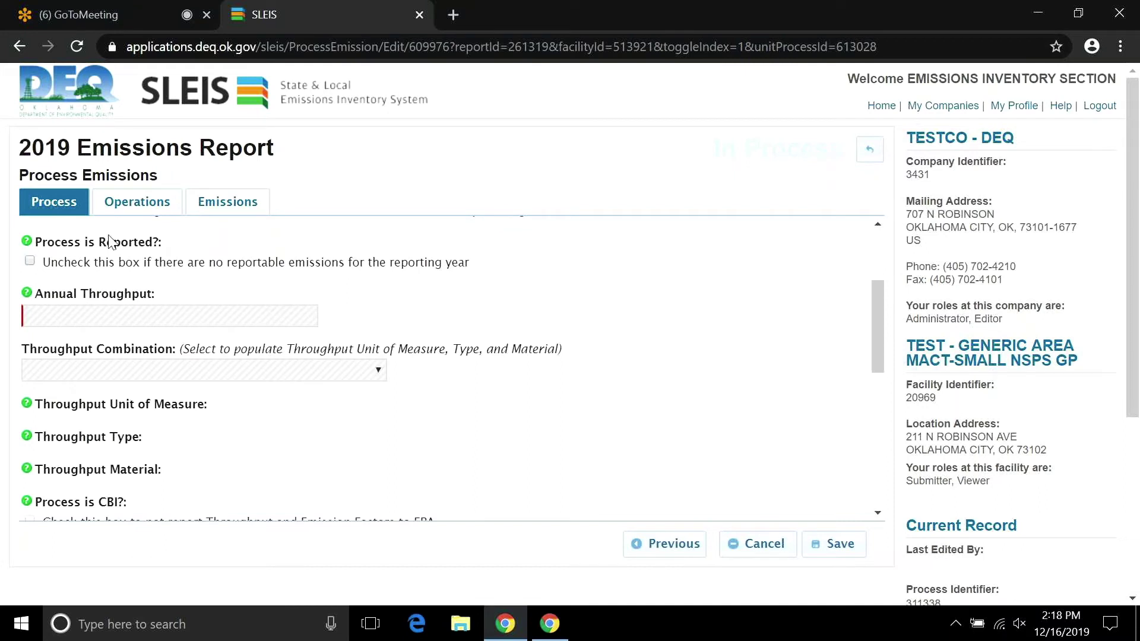
left_click(29, 262)
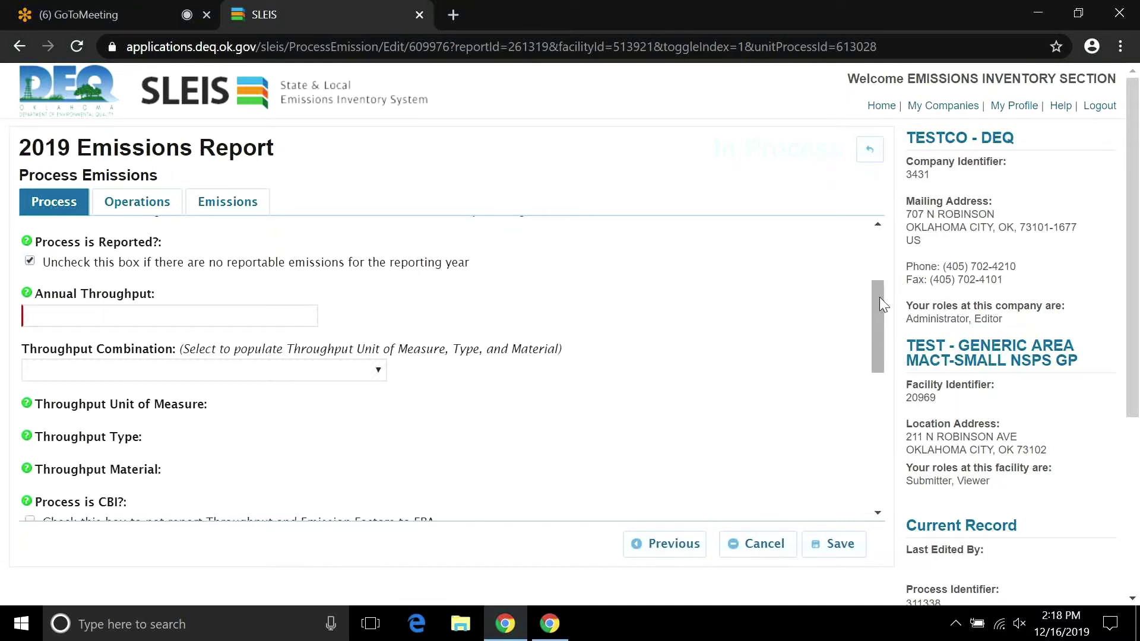
scroll(881, 304, "down", 1)
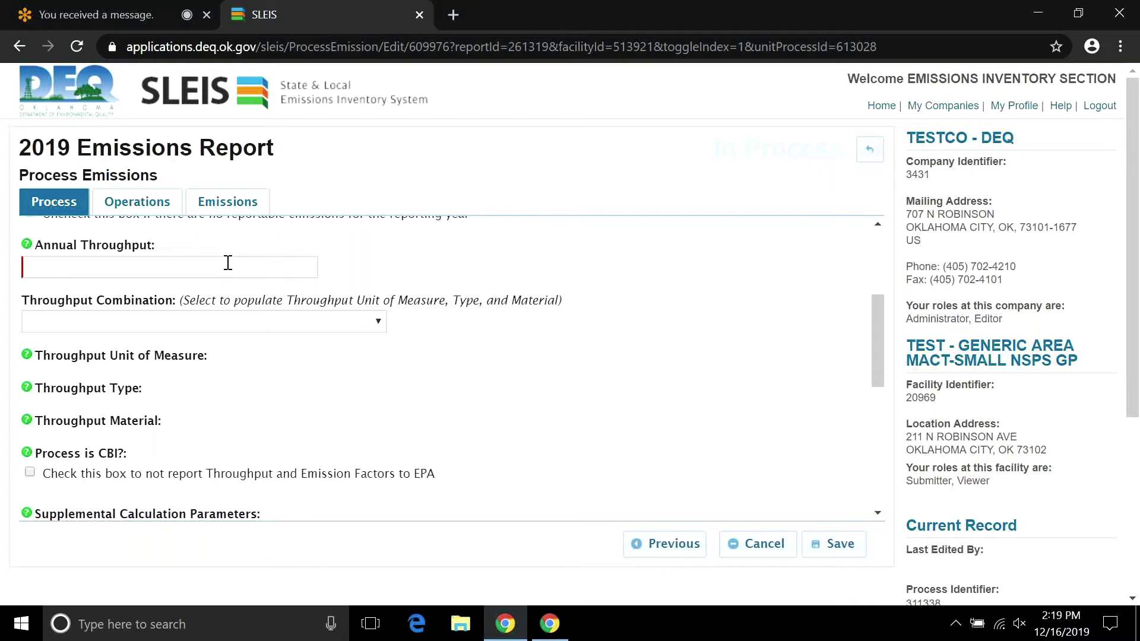
Enter annual throughput 8 with combination E3GAL - 1000 GALLONS | I - Input | 57 - Distillate Oil (Diesel).
type("8")
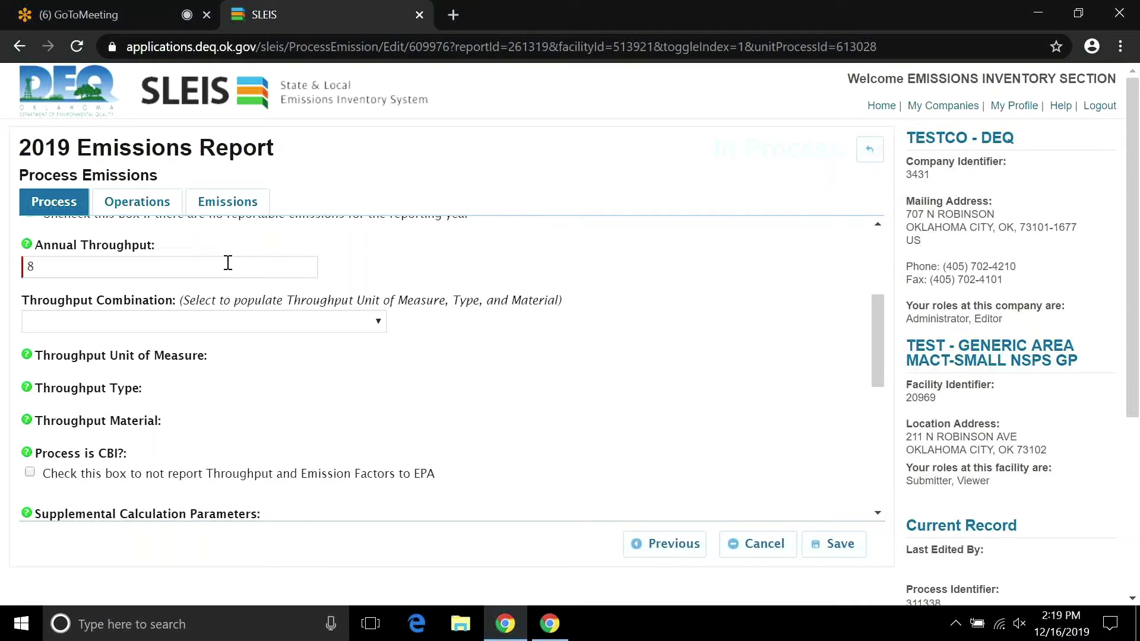
left_click(365, 321)
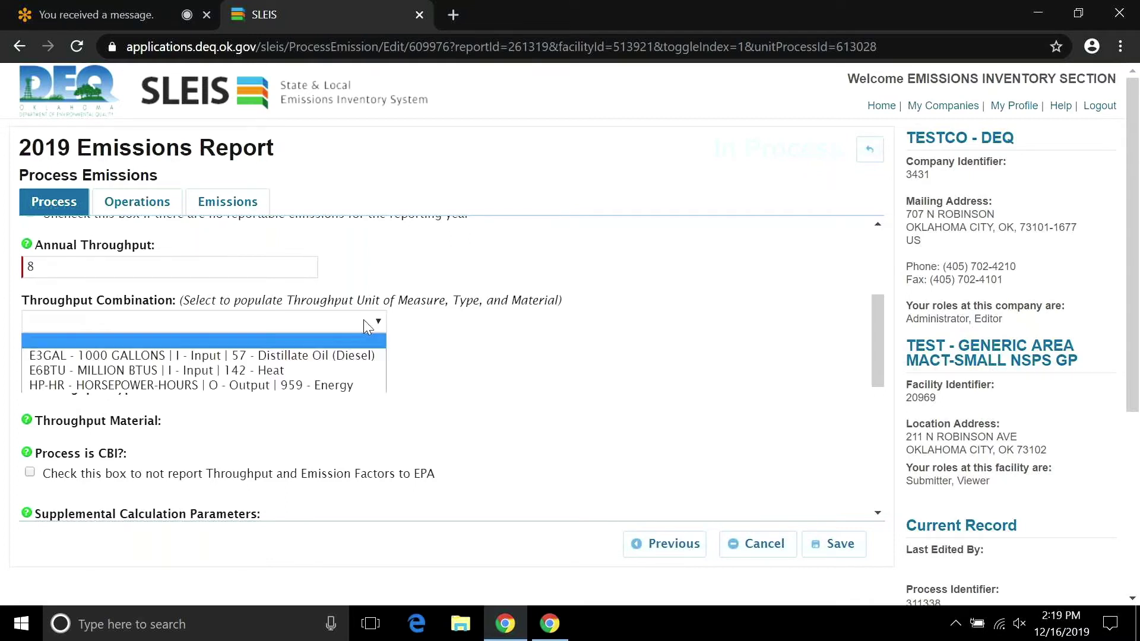
left_click(356, 351)
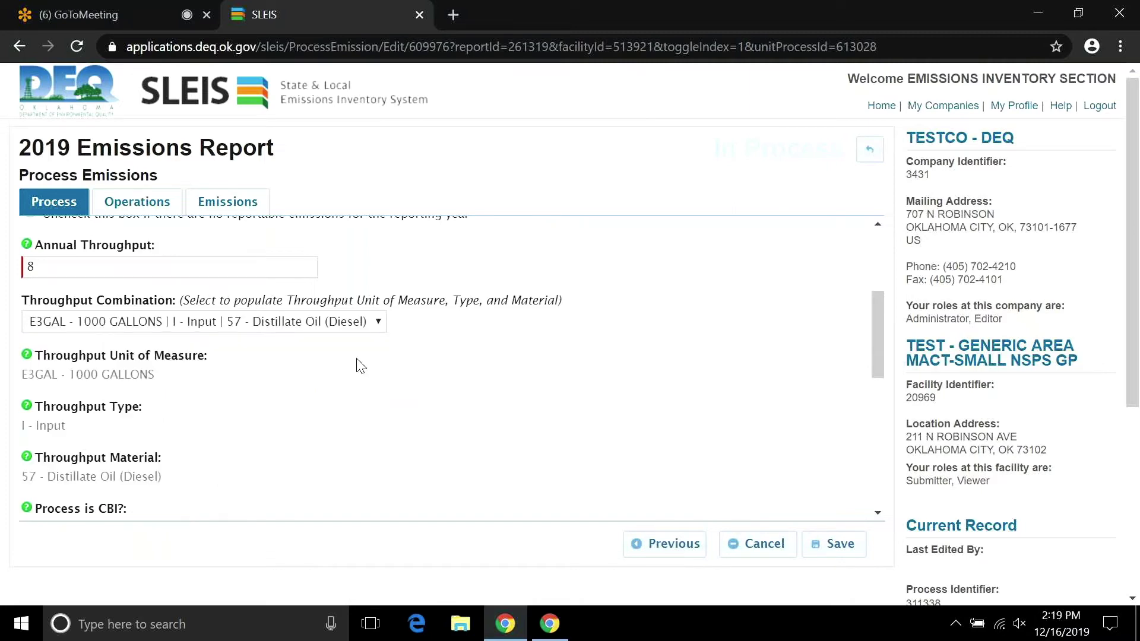
left_click_drag(878, 337, 867, 322)
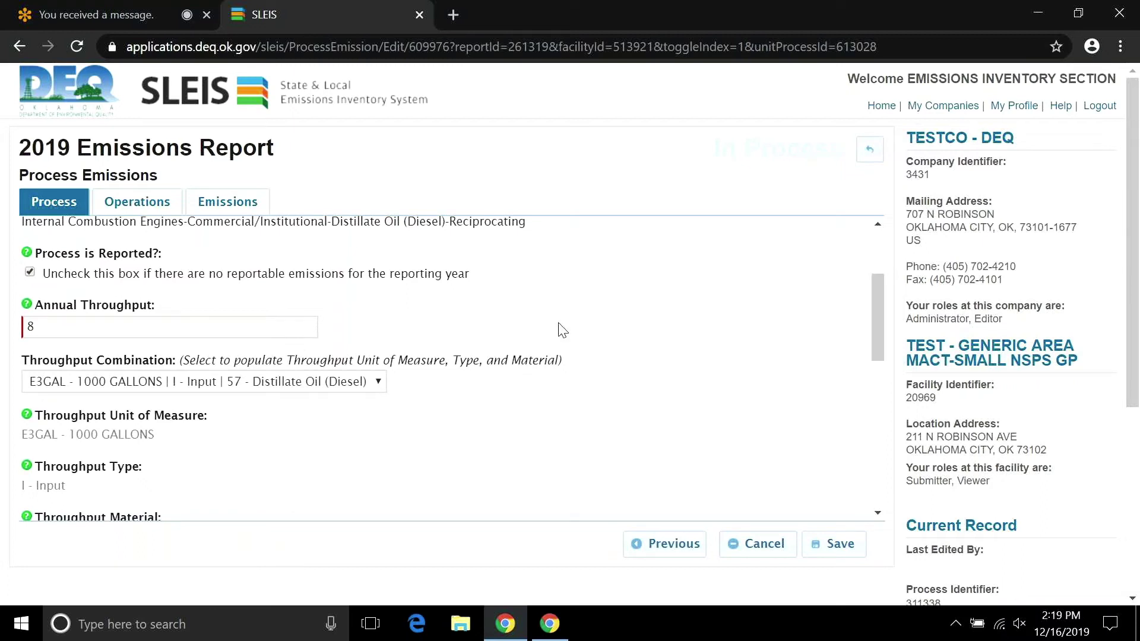
left_click(378, 383)
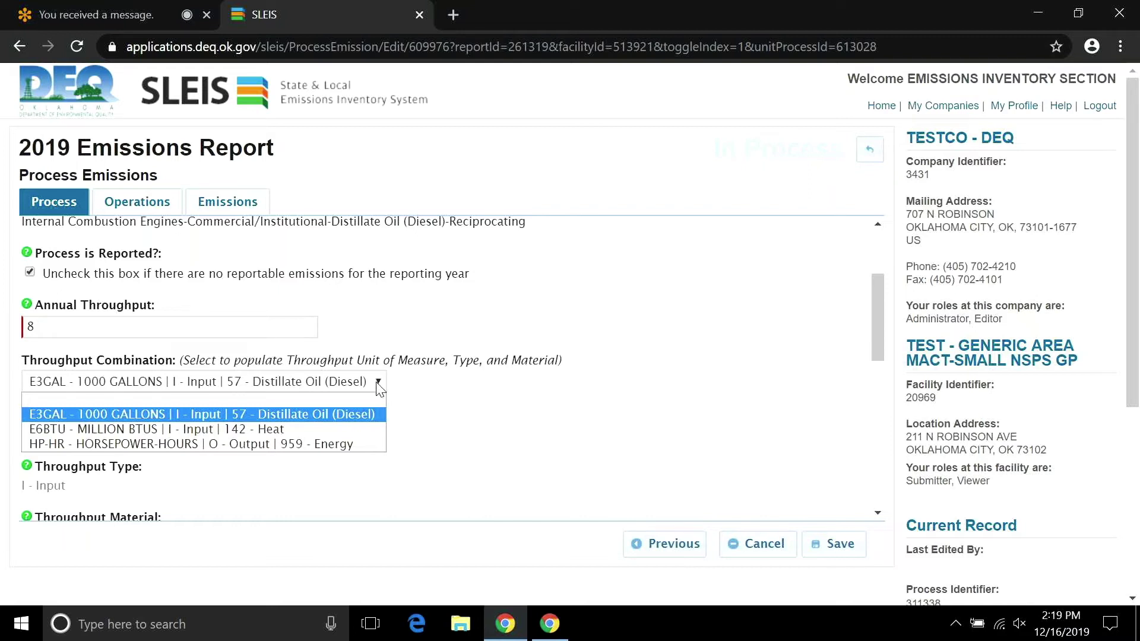
left_click_drag(882, 299, 580, 386)
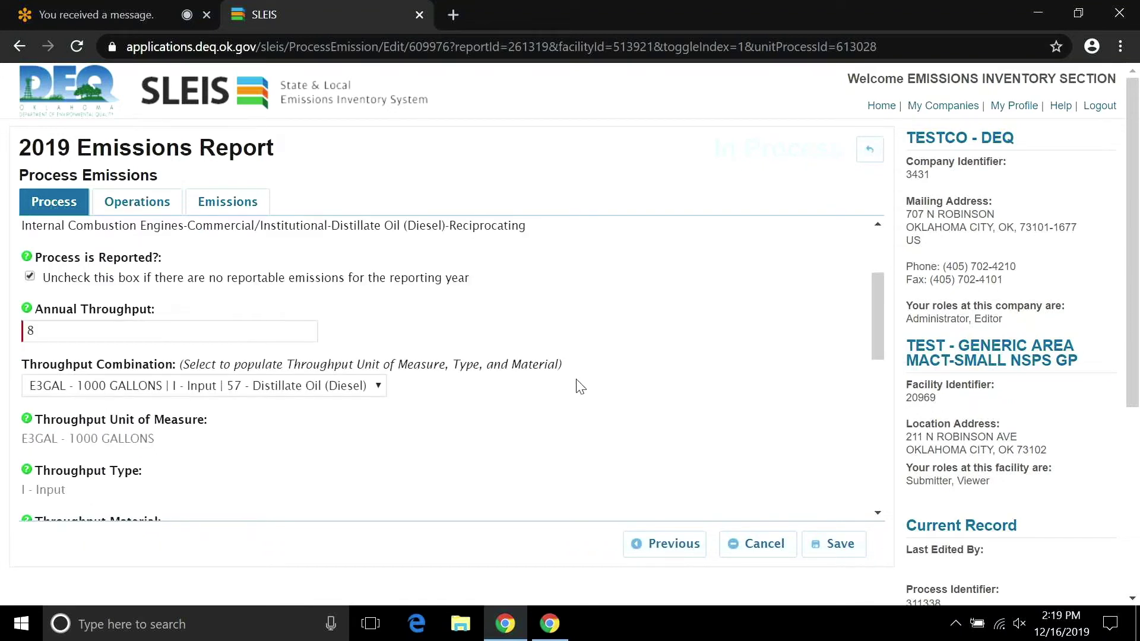
left_click(379, 386)
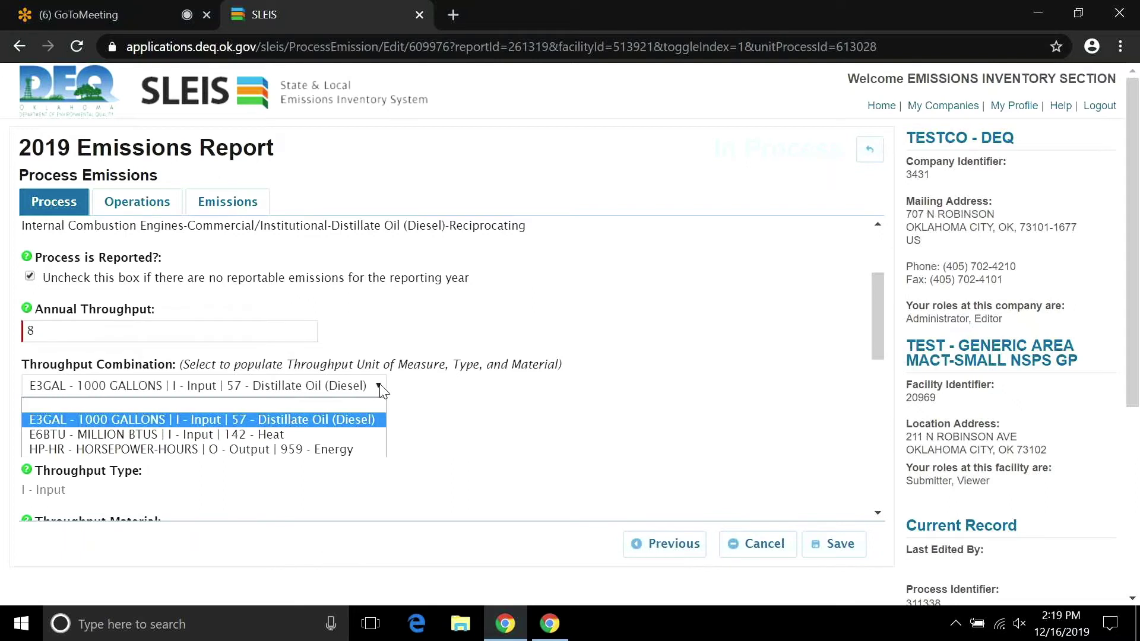
left_click(420, 390)
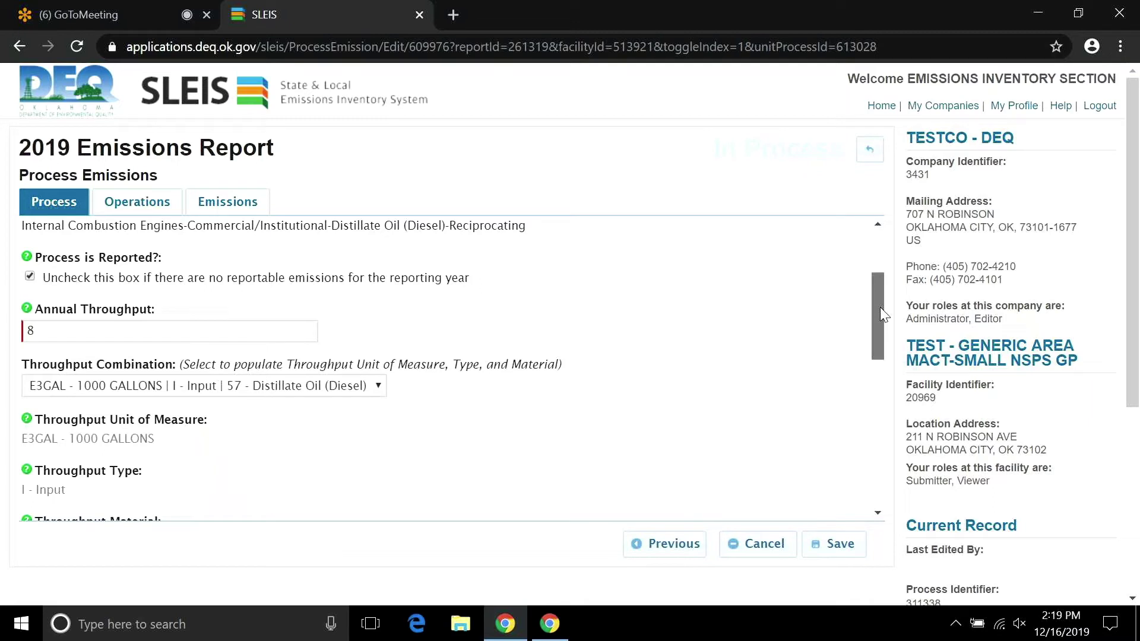
left_click_drag(880, 308, 877, 341)
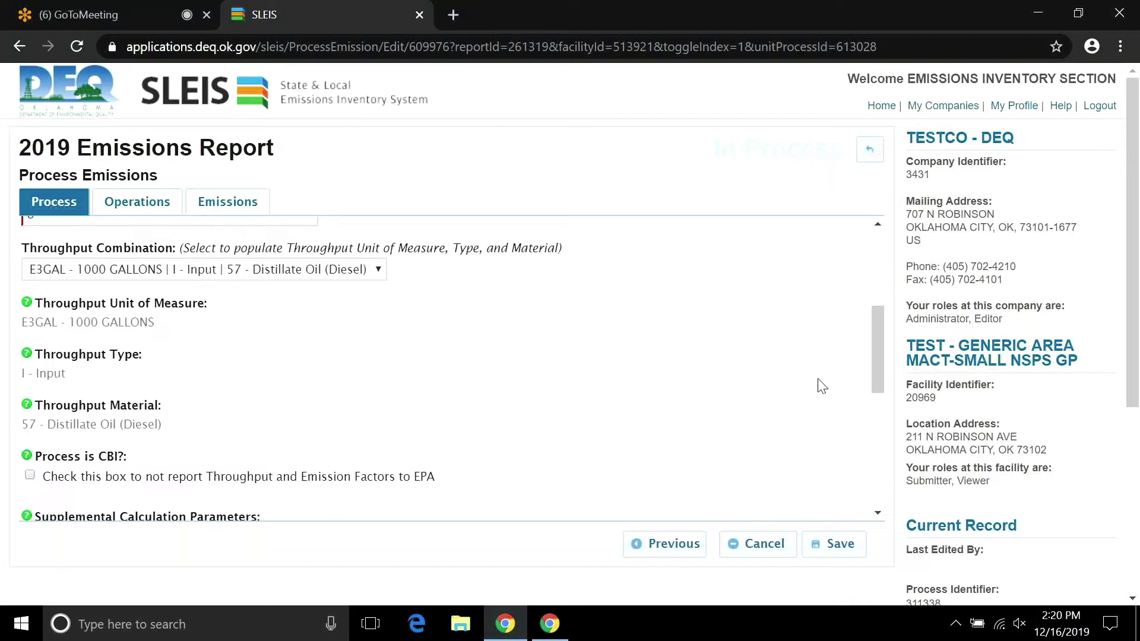
left_click_drag(877, 360, 871, 341)
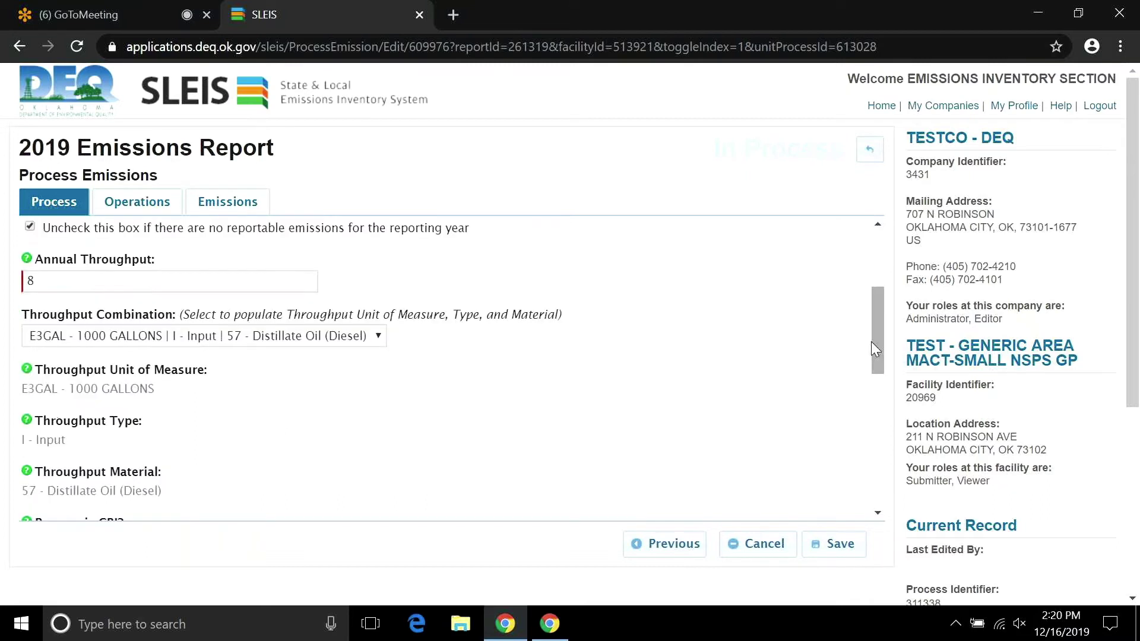
left_click(379, 337)
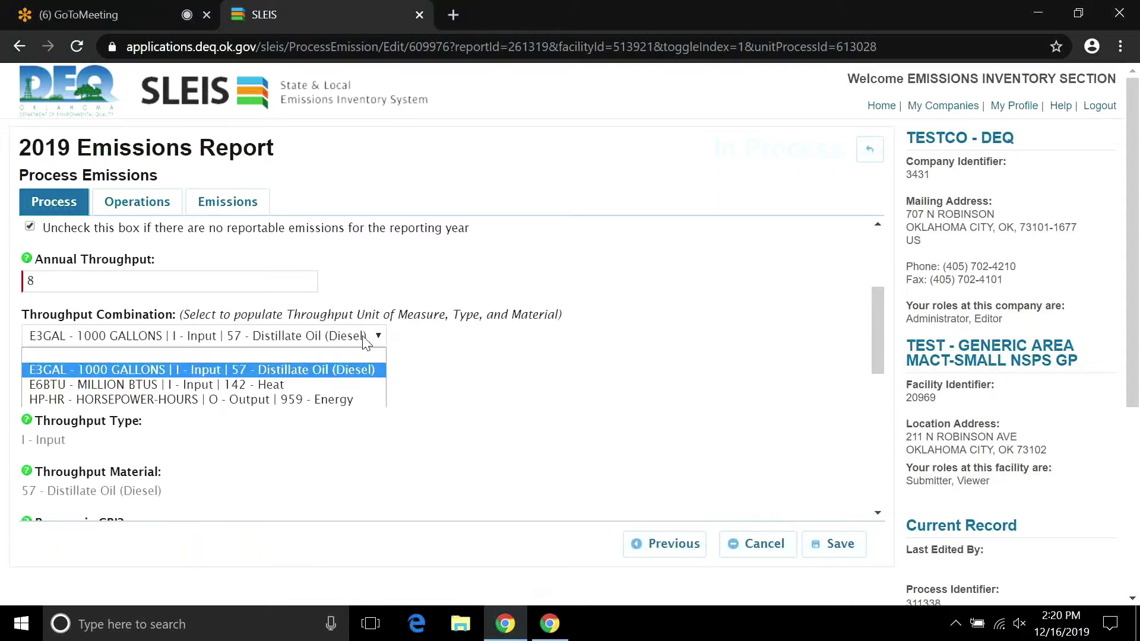
left_click(354, 342)
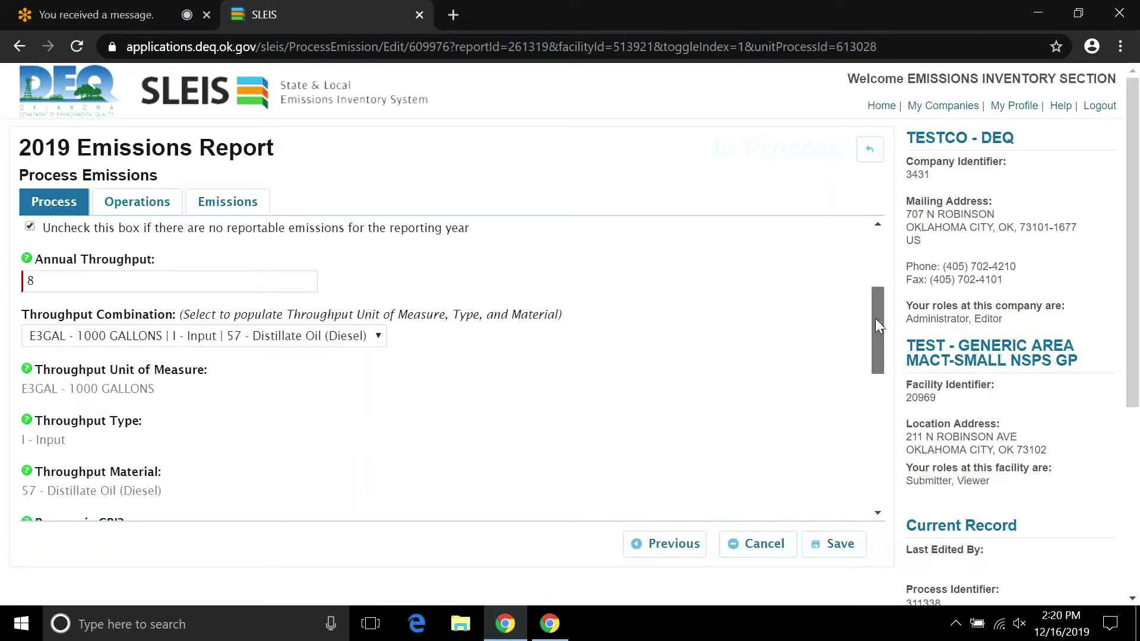
left_click_drag(875, 326, 859, 410)
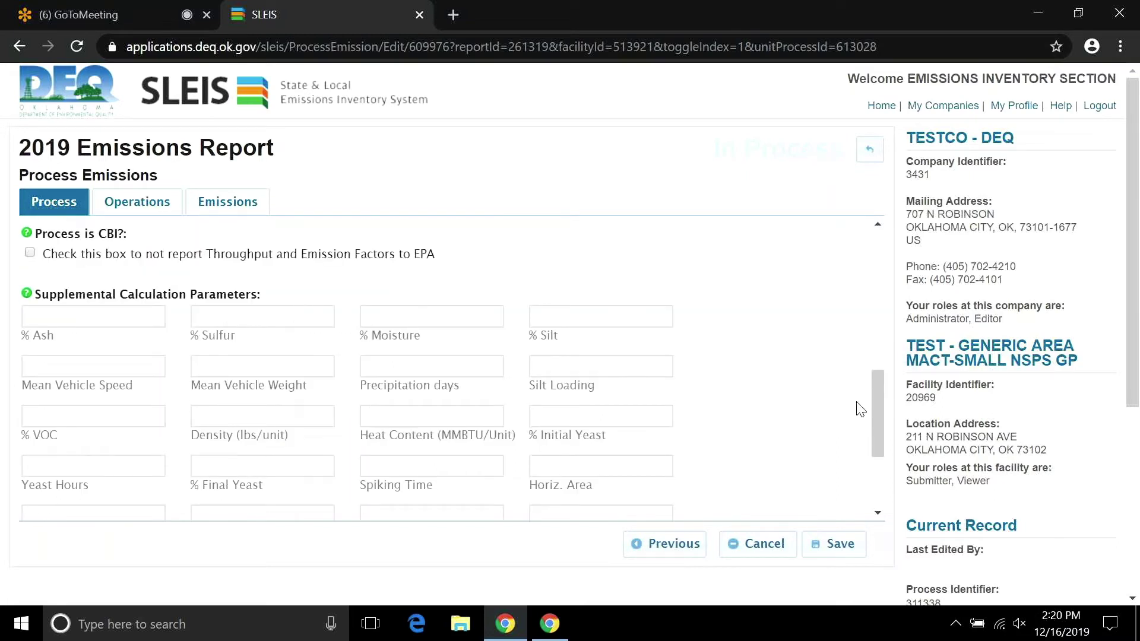
Check 'Process is CBI?' so throughput and emission factors are withheld from EPA.
left_click(30, 252)
left_click_drag(1132, 199, 1138, 393)
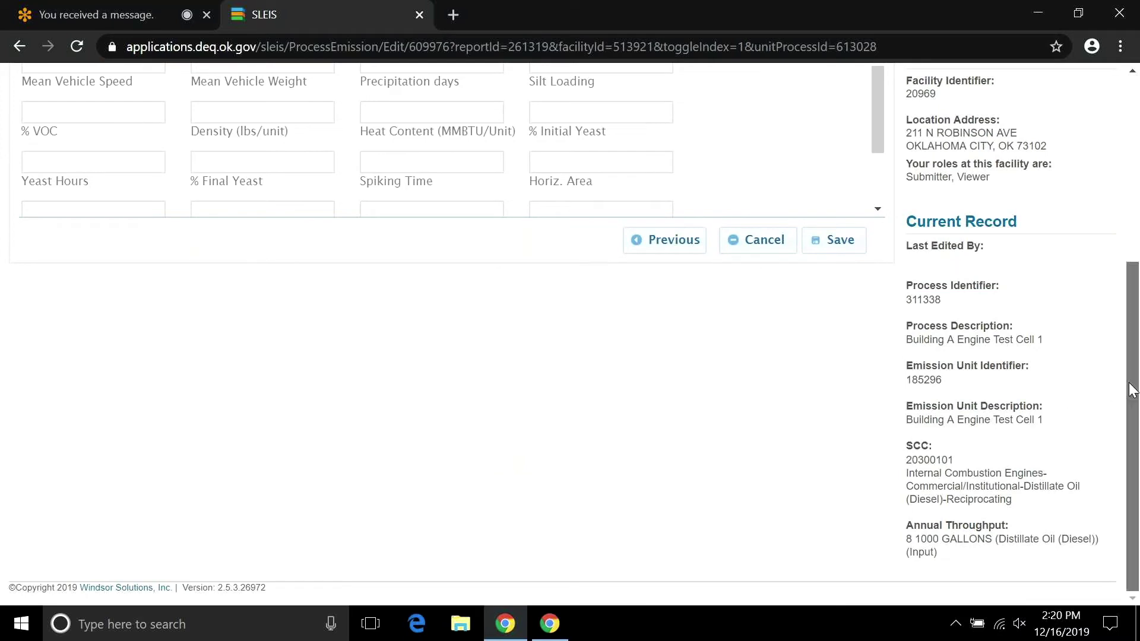
left_click_drag(1132, 390, 1112, 199)
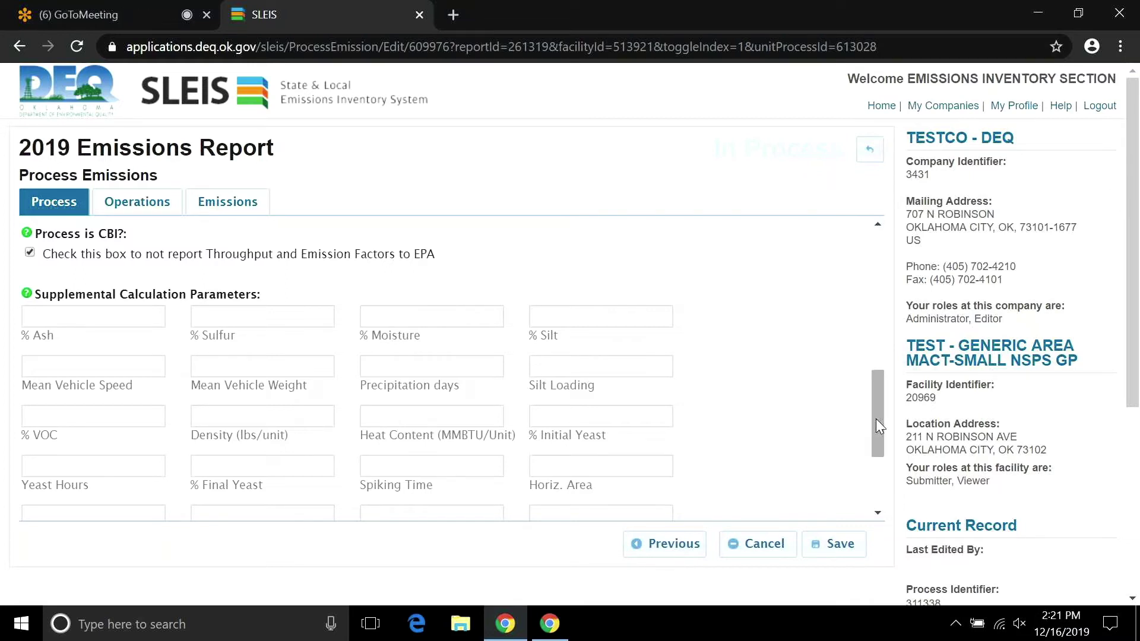
Enter 0.00015 in the % Sulfur supplemental calculation parameter.
left_click_drag(875, 418, 883, 438)
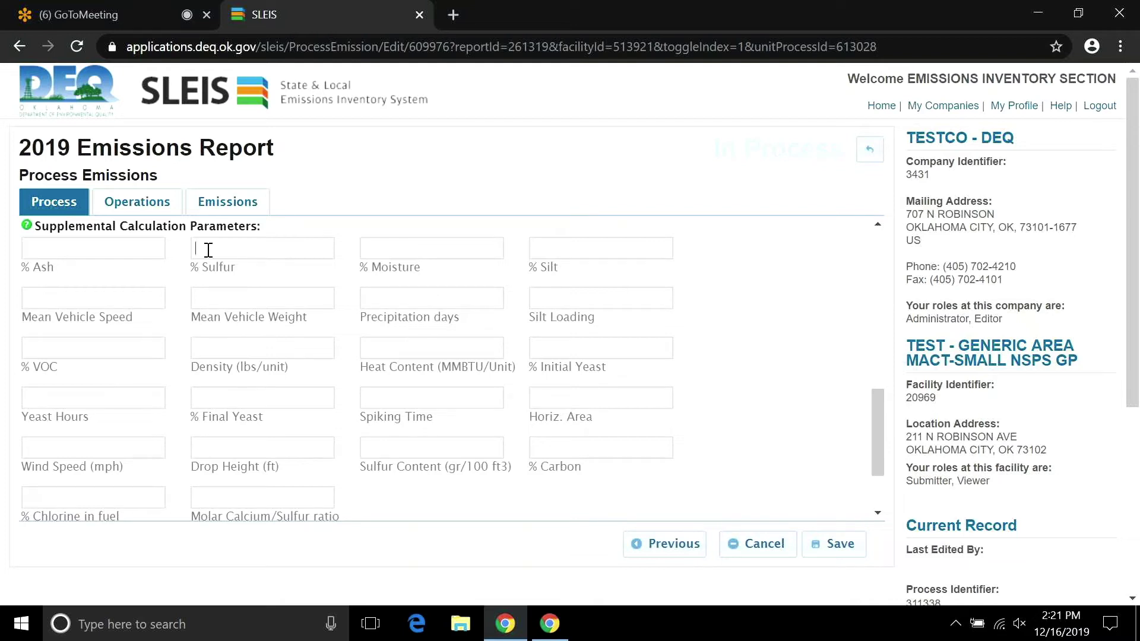
type("0.00015")
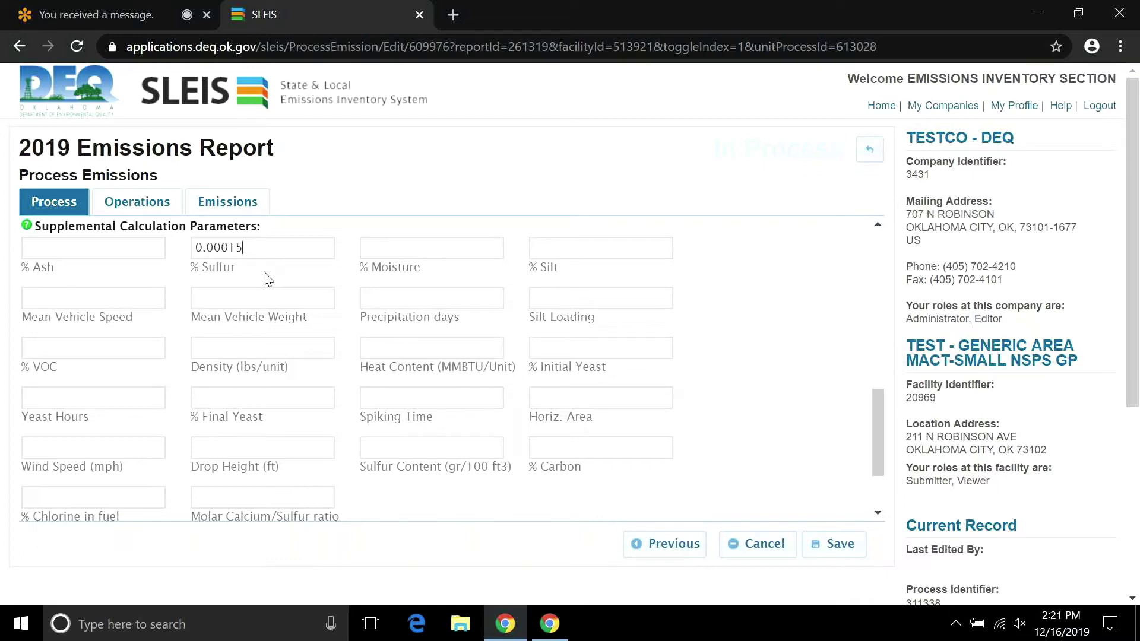
left_click_drag(876, 410, 870, 419)
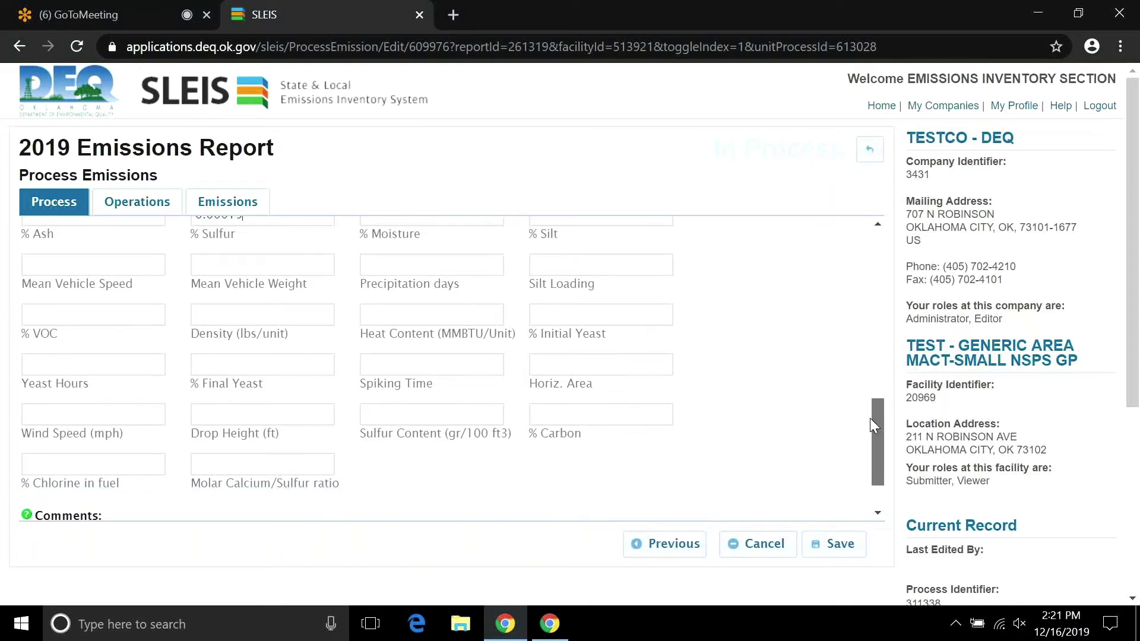
scroll(250, 322, "up", 1)
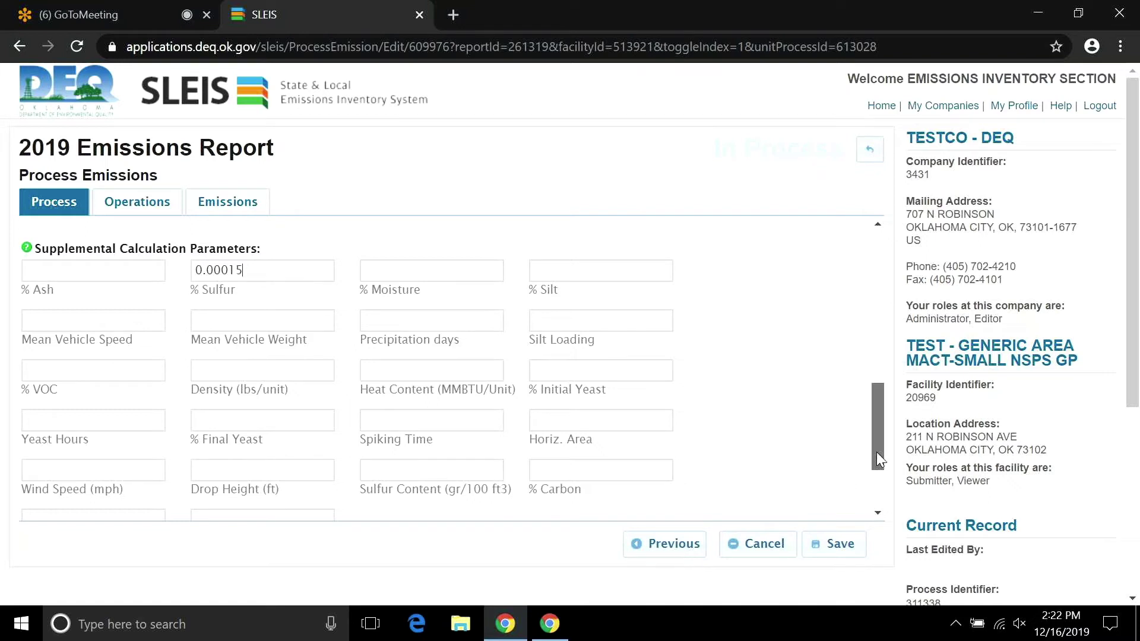
left_click_drag(876, 451, 872, 292)
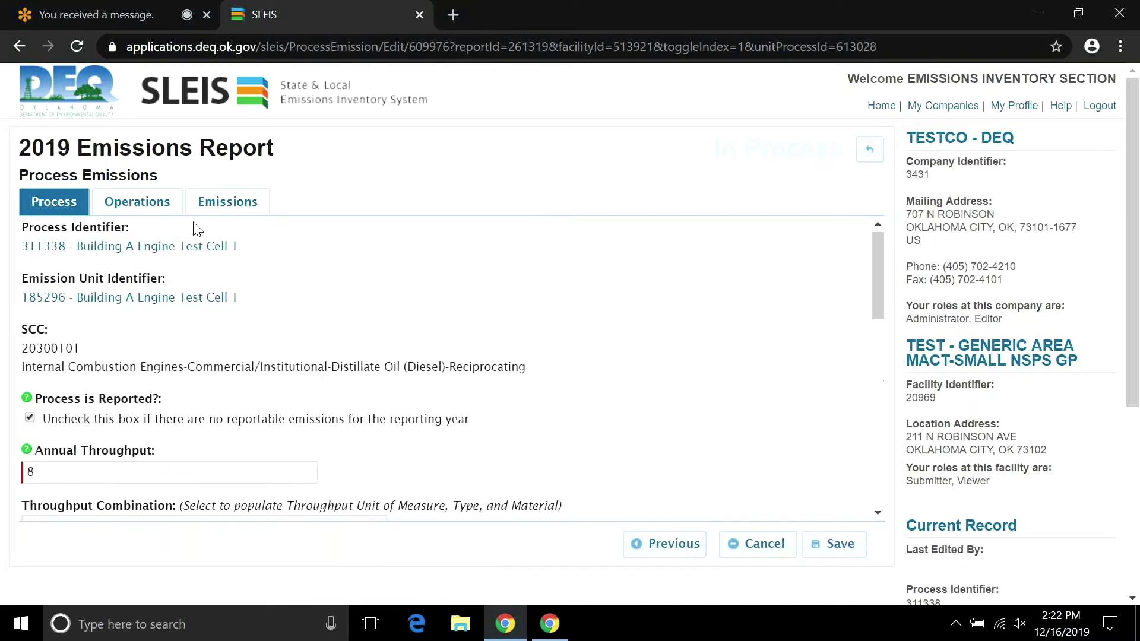
On the Operations tab, fill in the schedule as 24 hours/day, 7 days/week, 52 weeks/year.
left_click(149, 207)
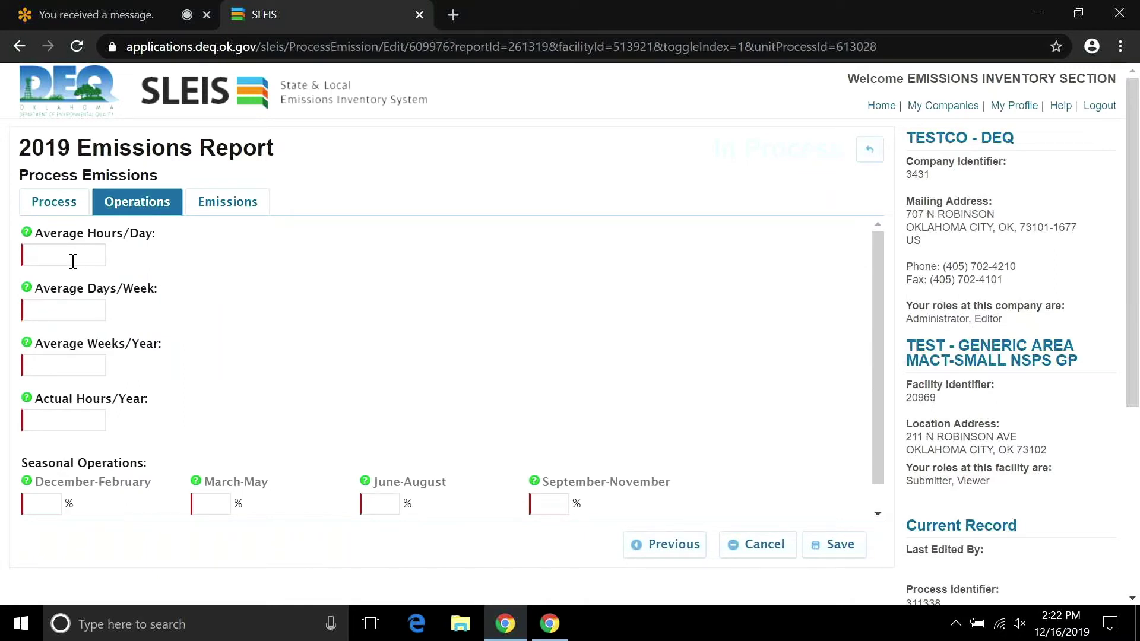
type("8")
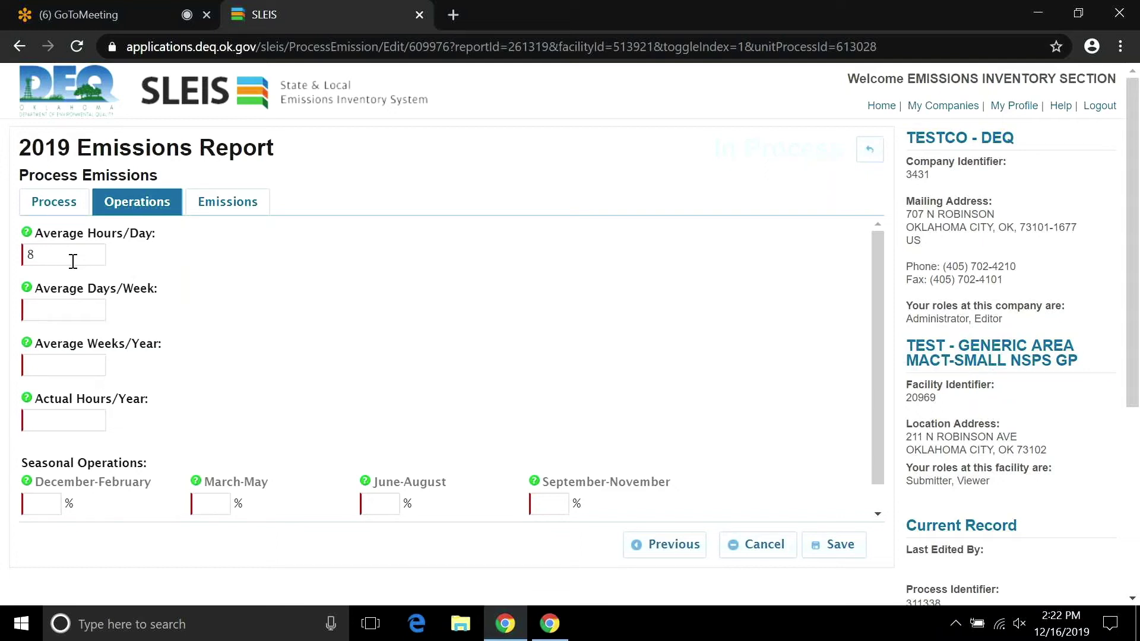
key("Tab")
type("5")
key("Tab")
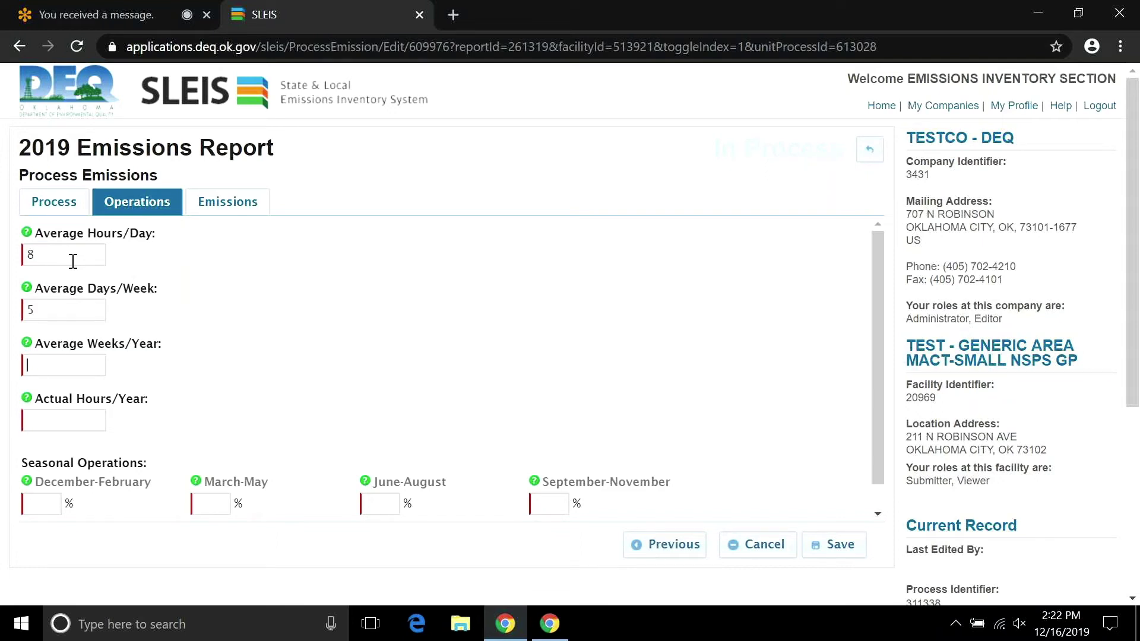
type("52")
key("Tab")
double_click(65, 251)
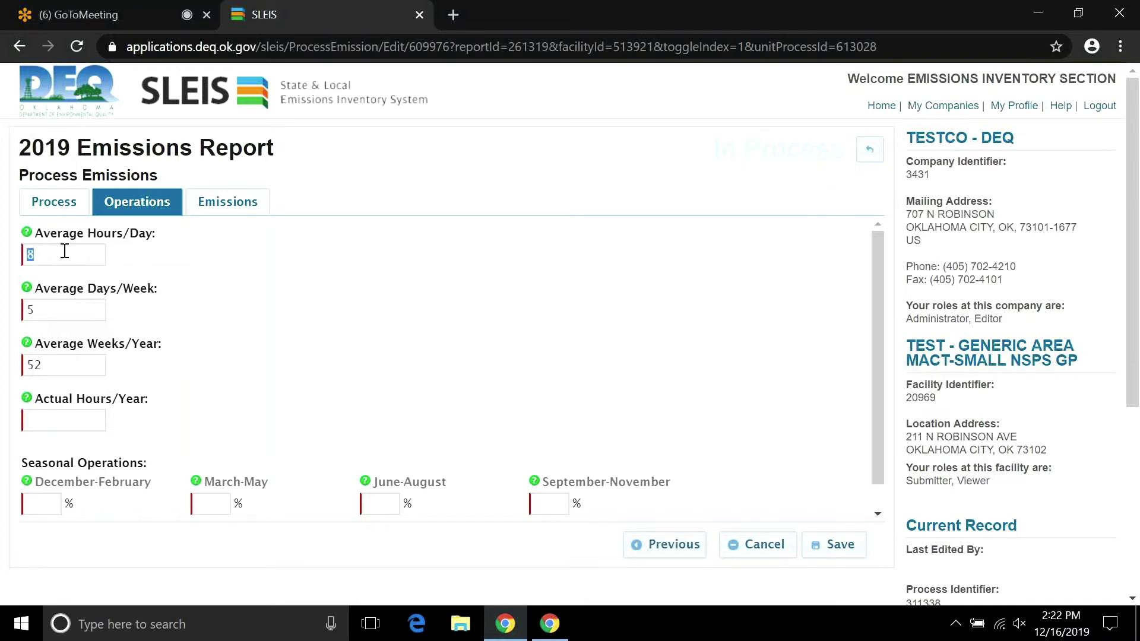
type("24")
key("Tab")
type("7")
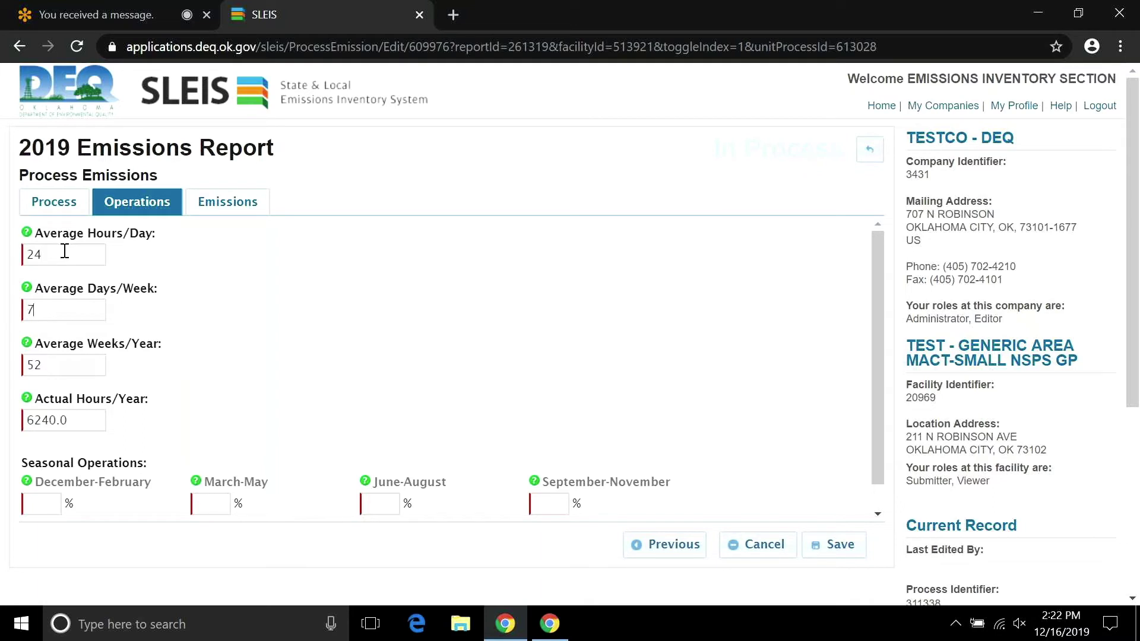
key("Tab")
type("52")
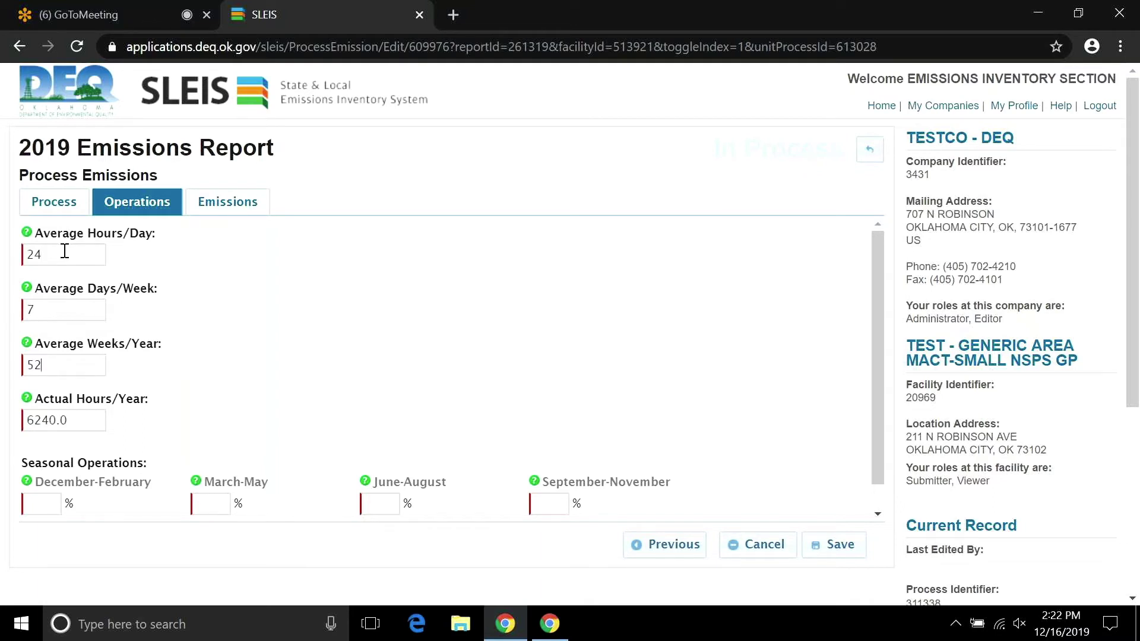
key("Tab")
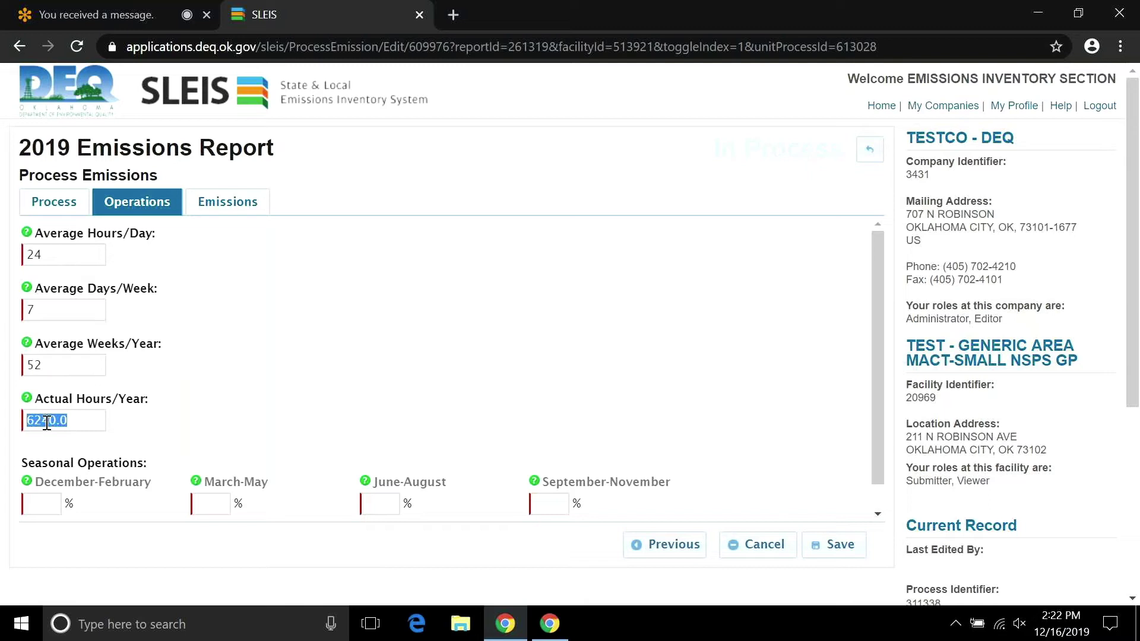
Clear and re-enter 24, 7 and 52 so Actual Hours/Year recomputes to 8784.0.
key("BackSpace")
double_click(54, 361)
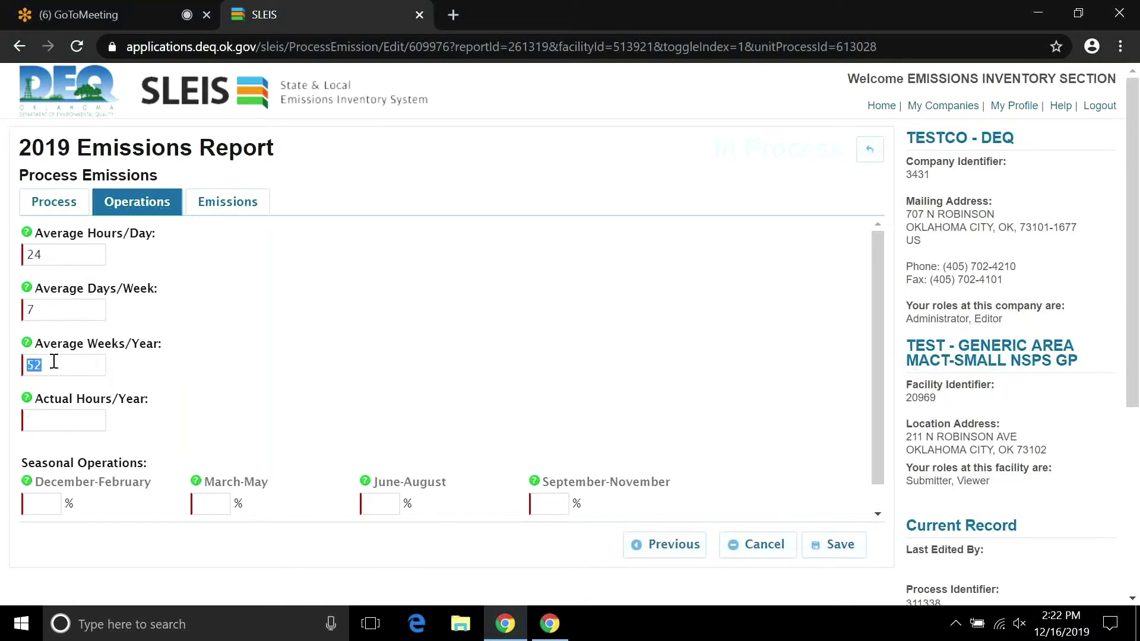
key("BackSpace")
type("5")
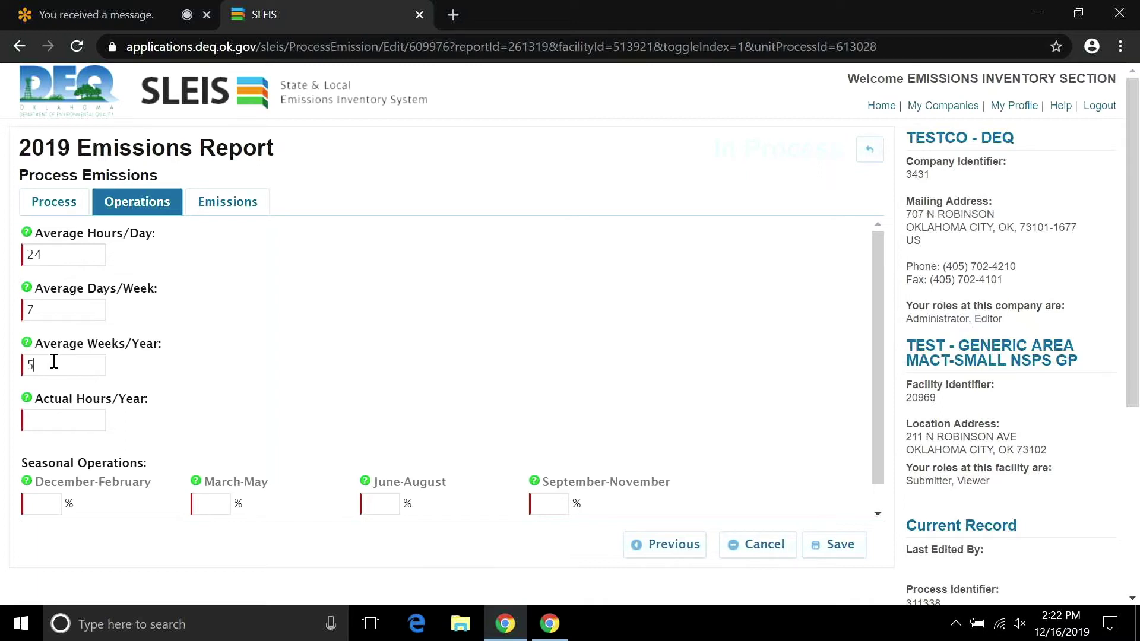
type("2")
key("Tab")
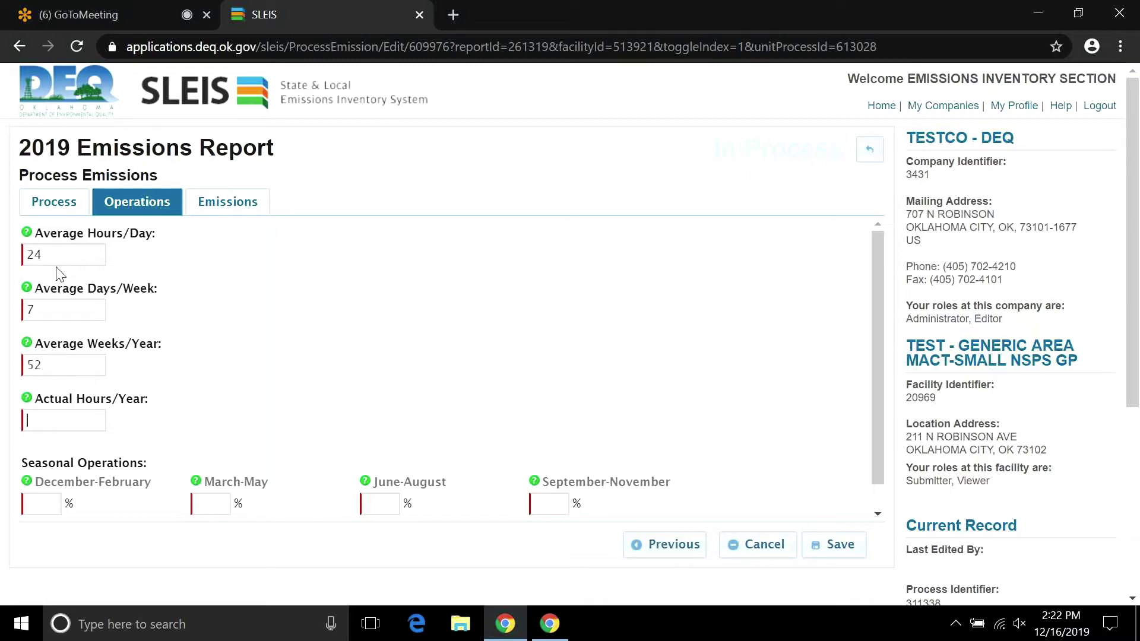
left_click(64, 363)
key("BackSpace")
key("BackSpace")
key("shift+Tab")
key("BackSpace")
key("shift+Tab")
type("2")
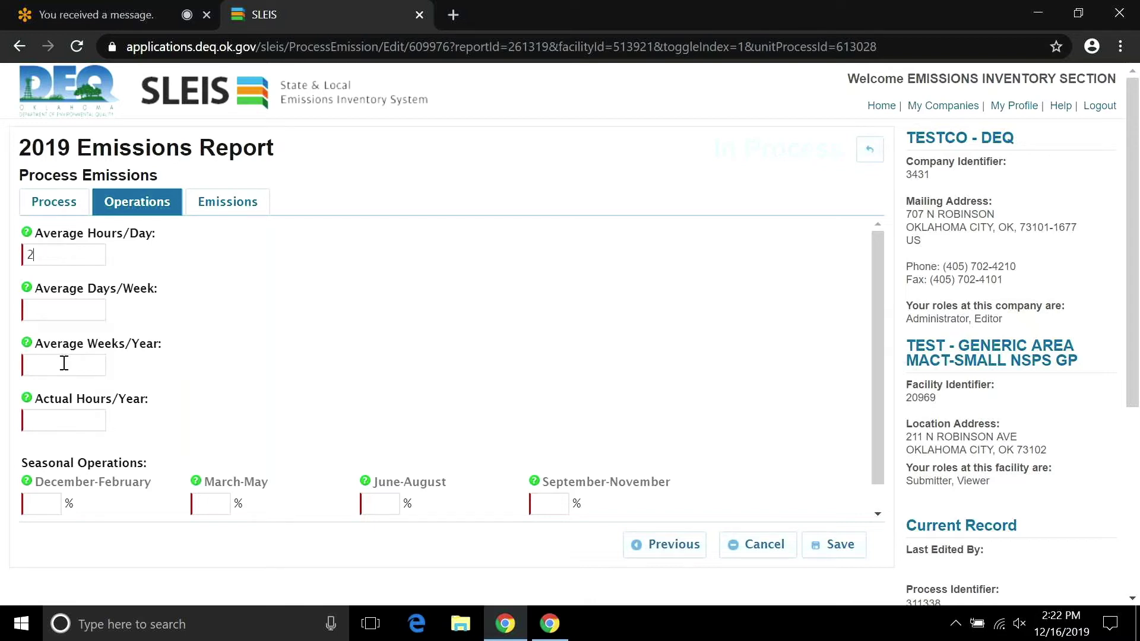
type("4")
key("Tab")
type("7")
key("Tab")
type("5")
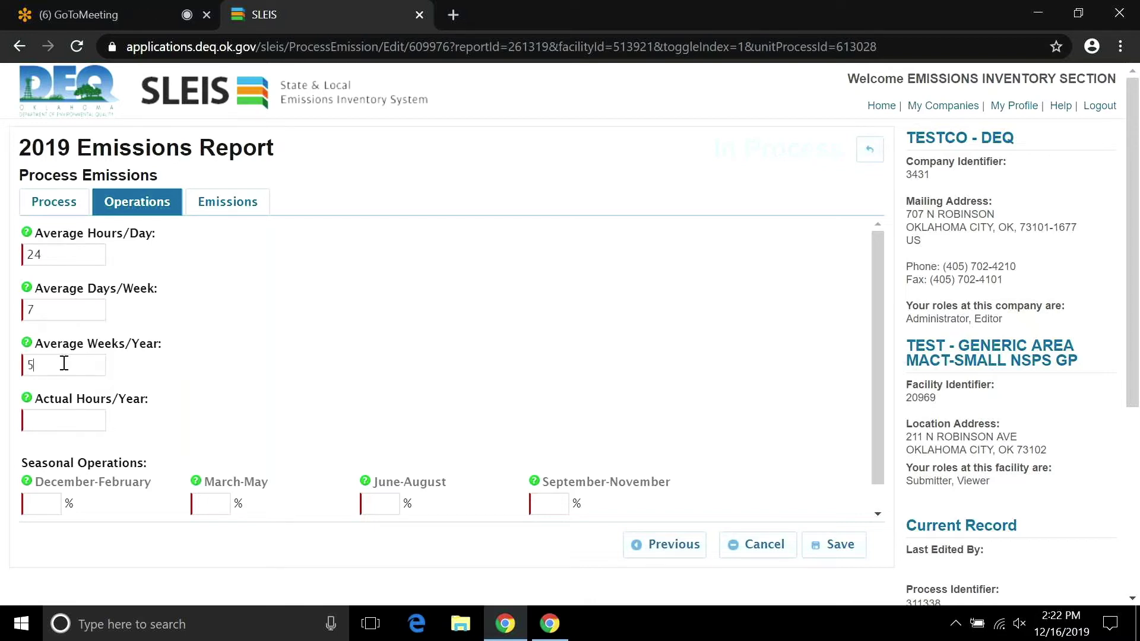
type("2")
key("Tab")
Replace the schedule with 8 hours/day, 5 days/week, 52 weeks/year, giving 2080.0 actual hours.
left_click(68, 253)
left_click(89, 420)
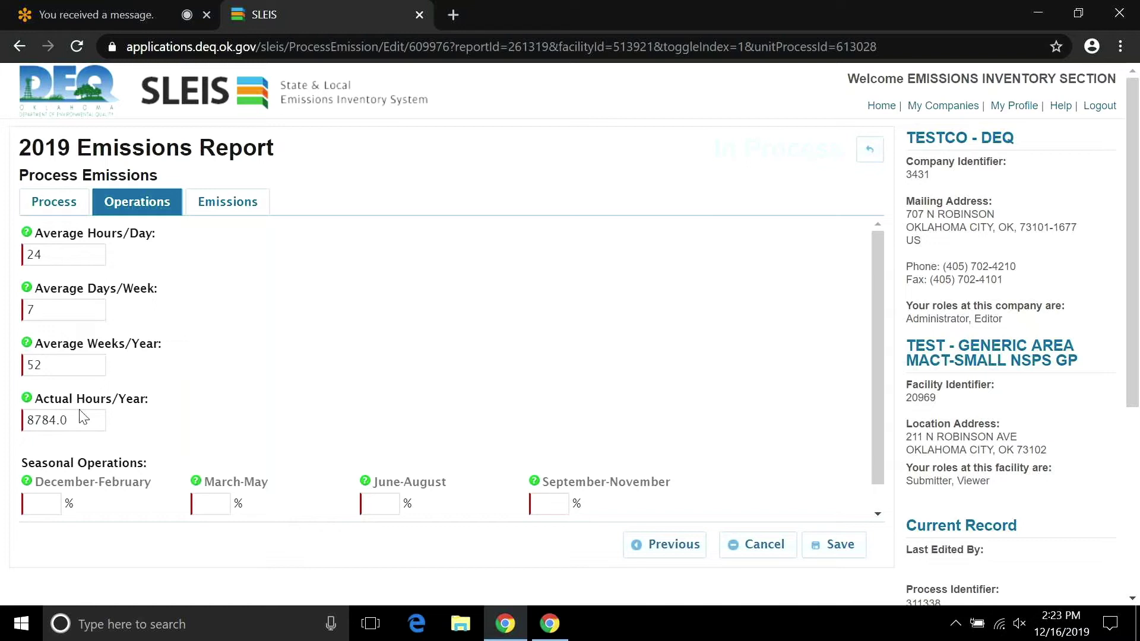
left_click(90, 423)
key("BackSpace")
key("BackSpace")
left_click(71, 259)
double_click(71, 260)
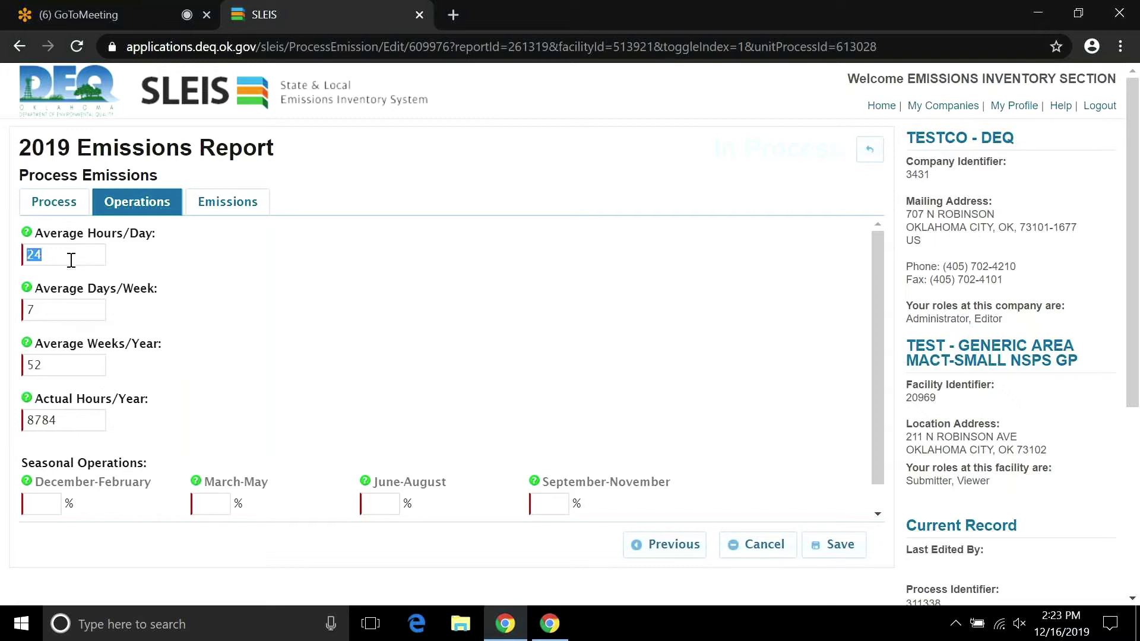
key("BackSpace")
key("Tab")
key("BackSpace")
key("Tab")
key("BackSpace")
key("Tab")
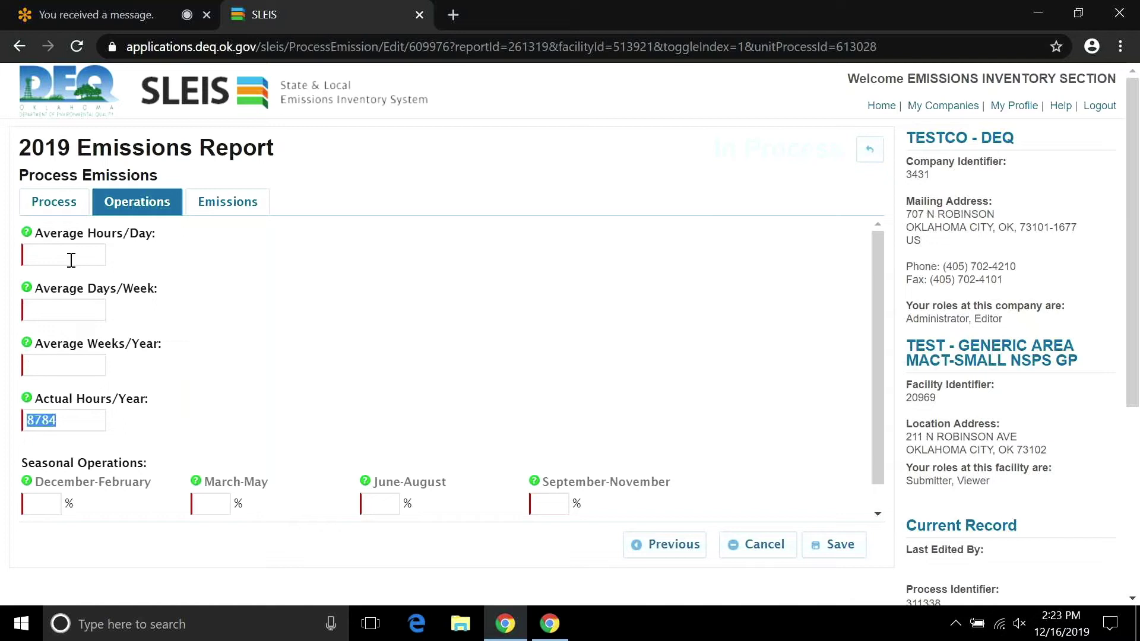
key("BackSpace")
left_click(71, 259)
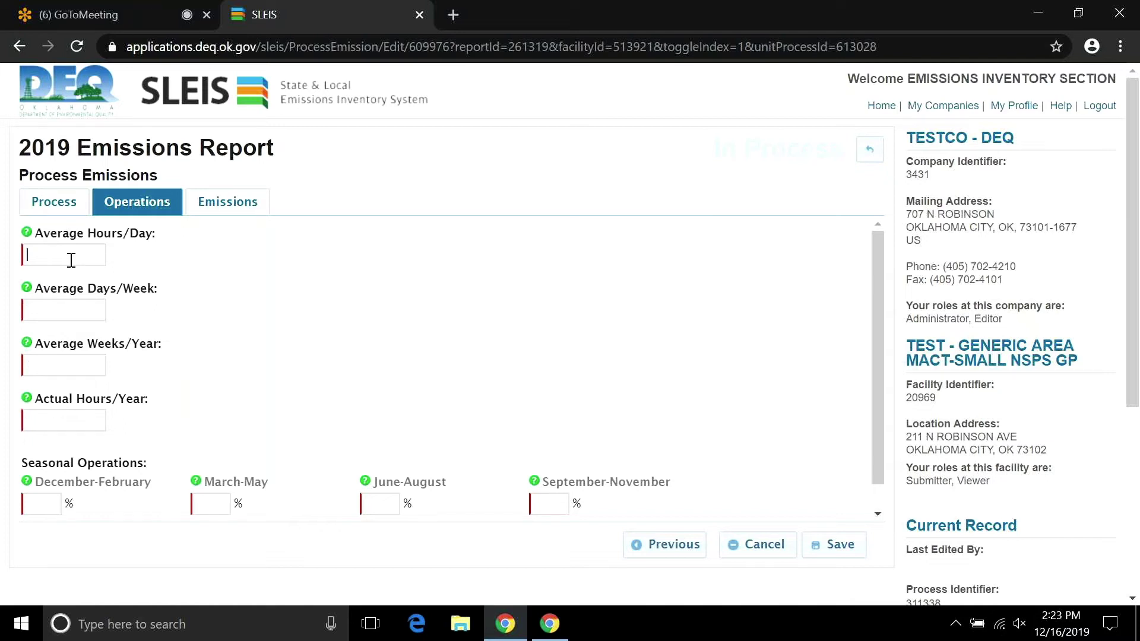
type("8")
key("Tab")
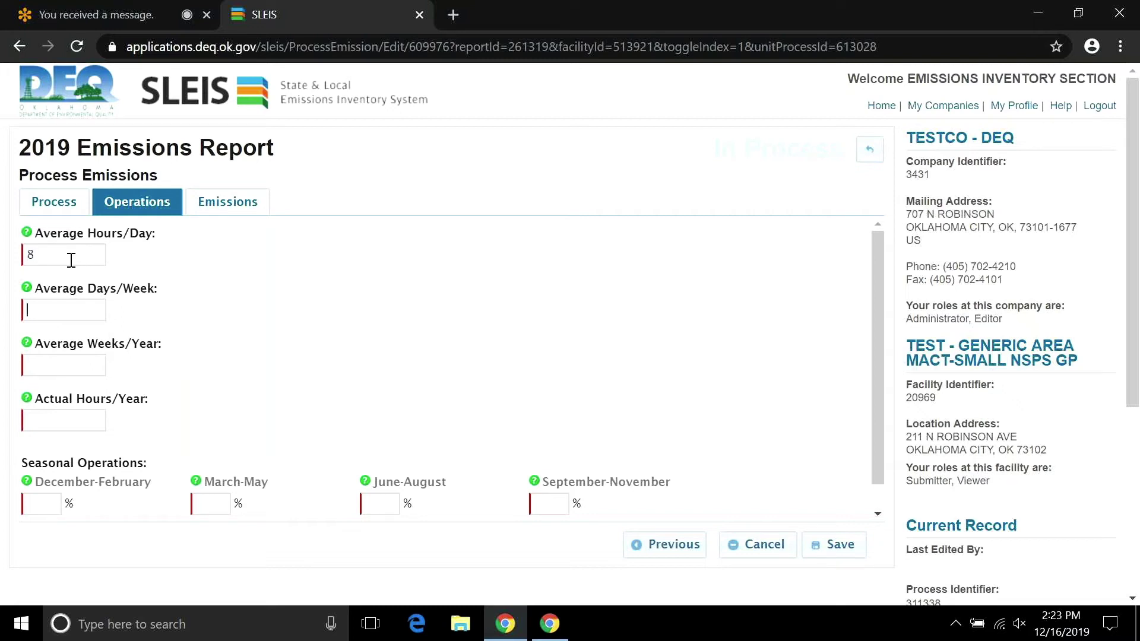
type("5")
key("Tab")
type("52")
key("Tab")
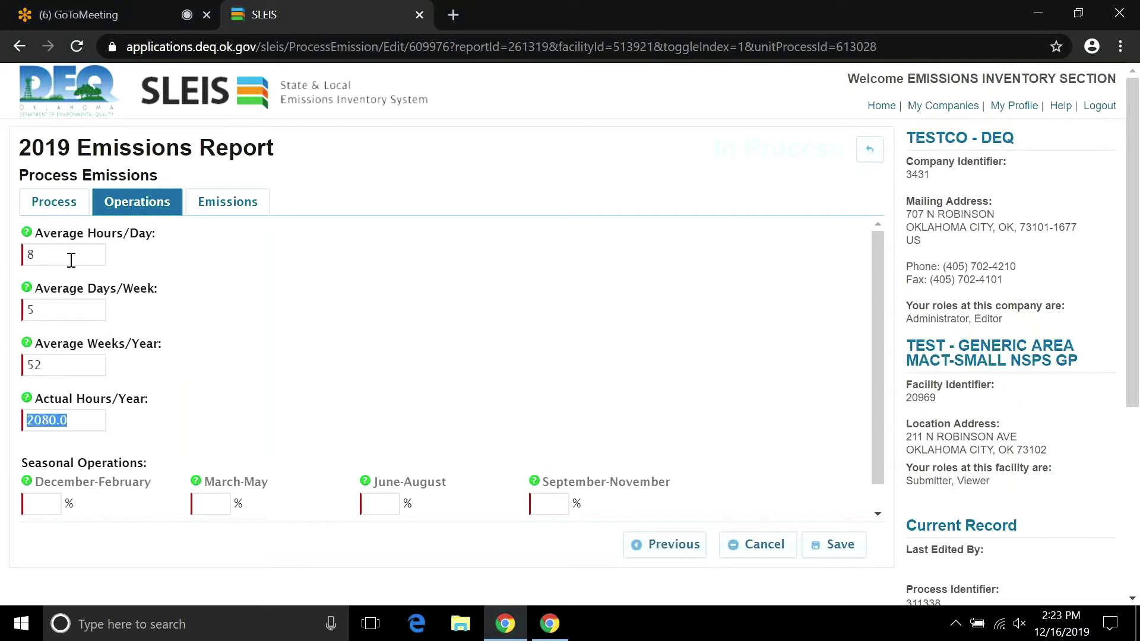
Set each Seasonal Operations % field to 25.
left_click(35, 504)
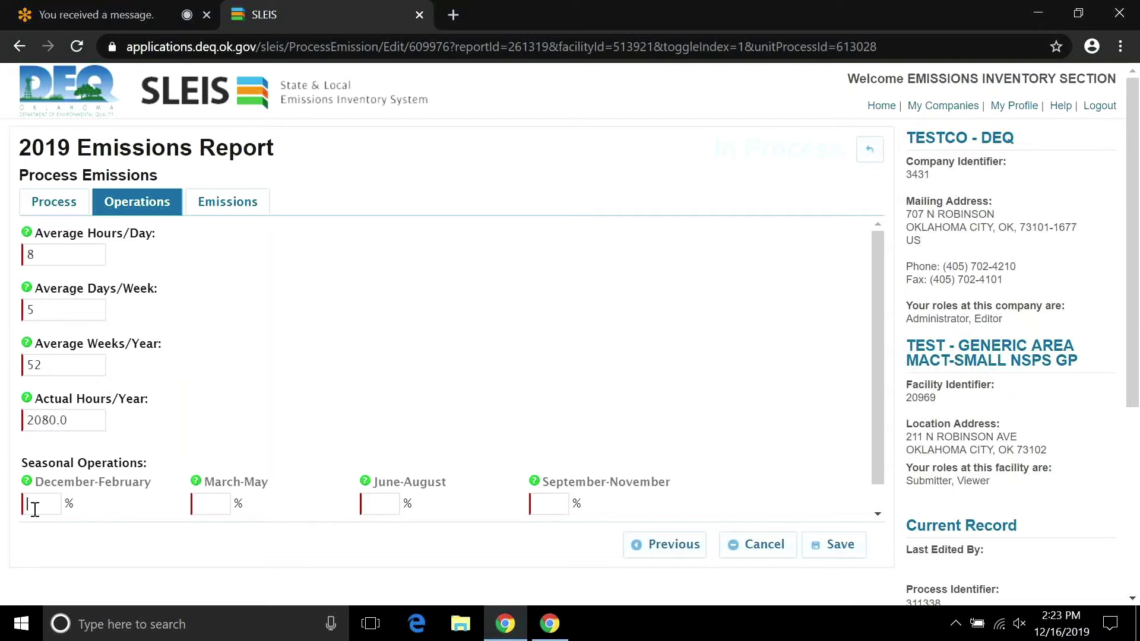
type("25")
key("Tab")
type("25")
key("Tab")
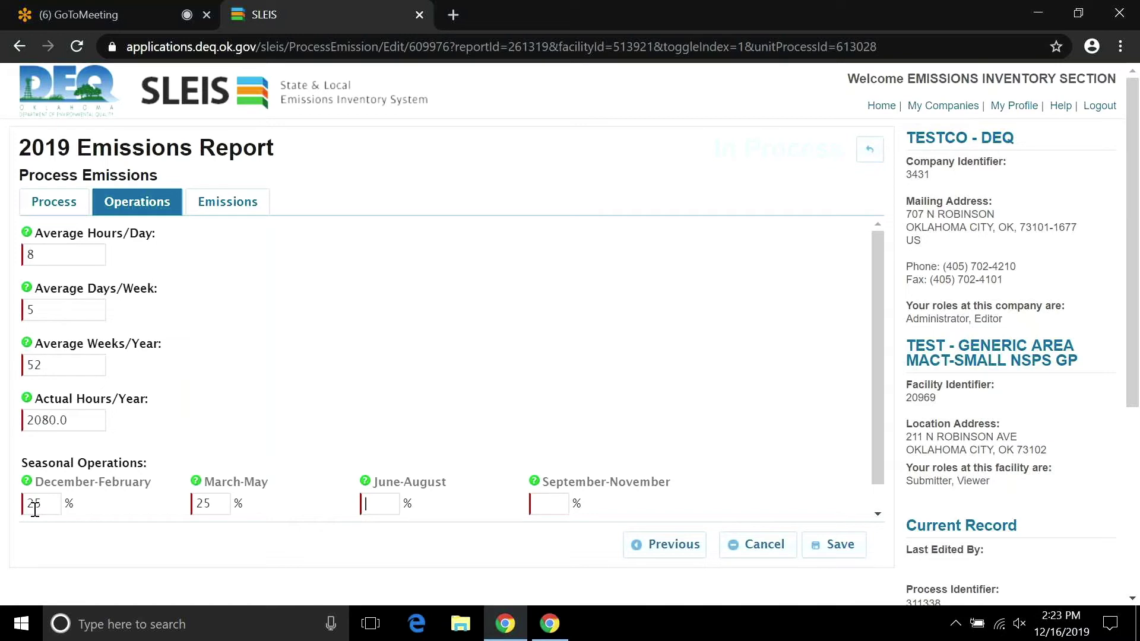
type("25")
key("Tab")
type("25")
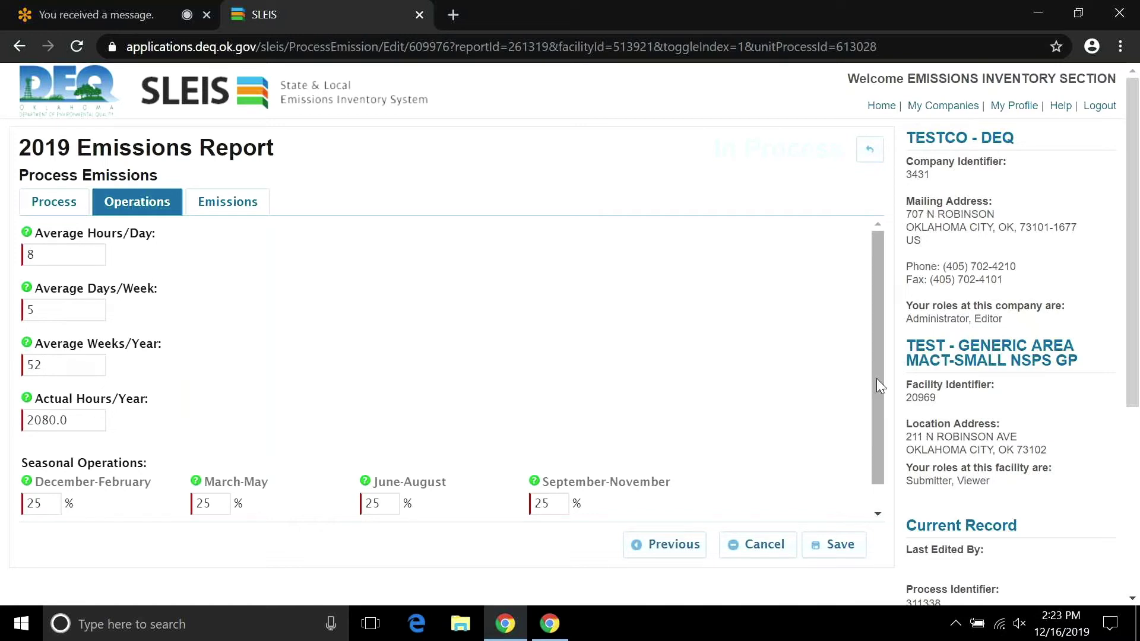
scroll(877, 380, "down", 1)
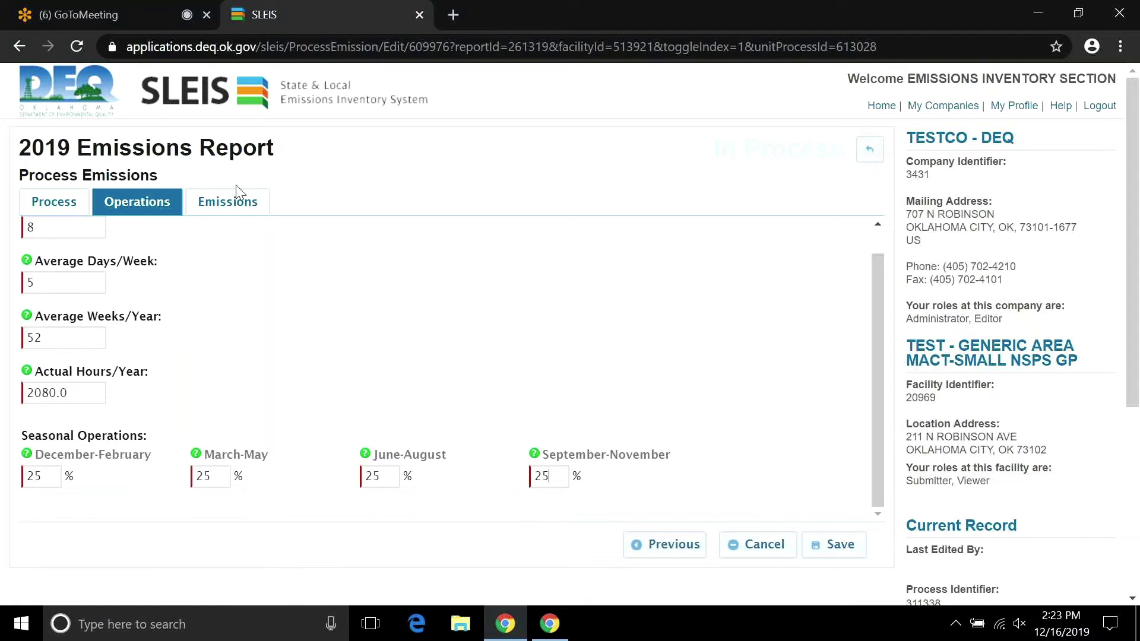
On the Emissions tab, add pollutant rows PM10-PRI (searching 'pm') and PM25-PRI (searching 'pm2').
left_click(226, 205)
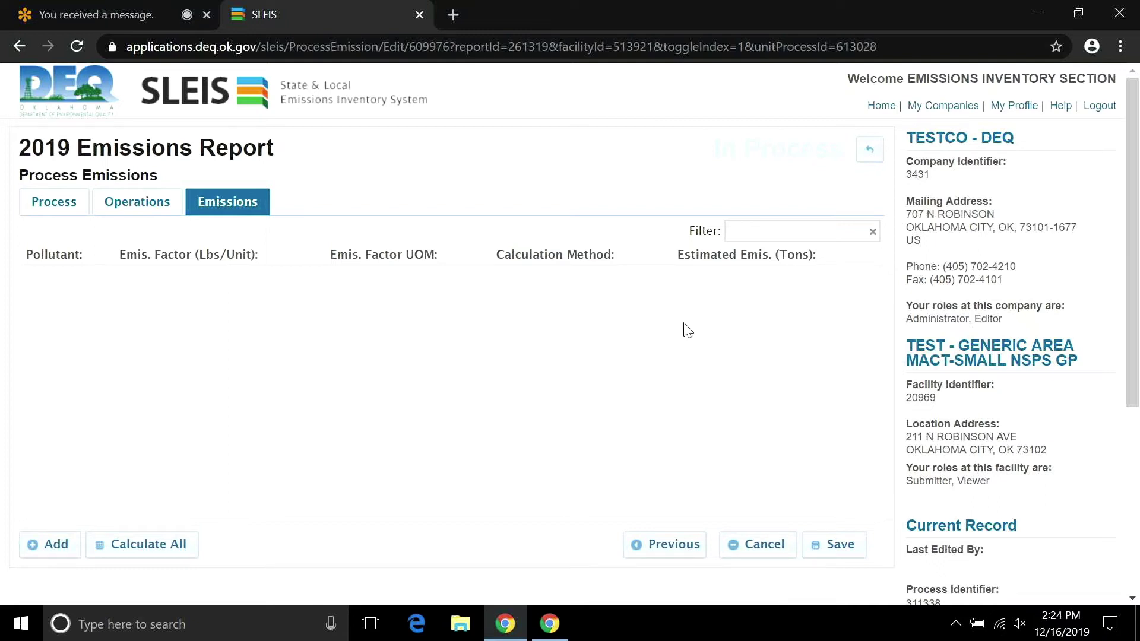
left_click(56, 550)
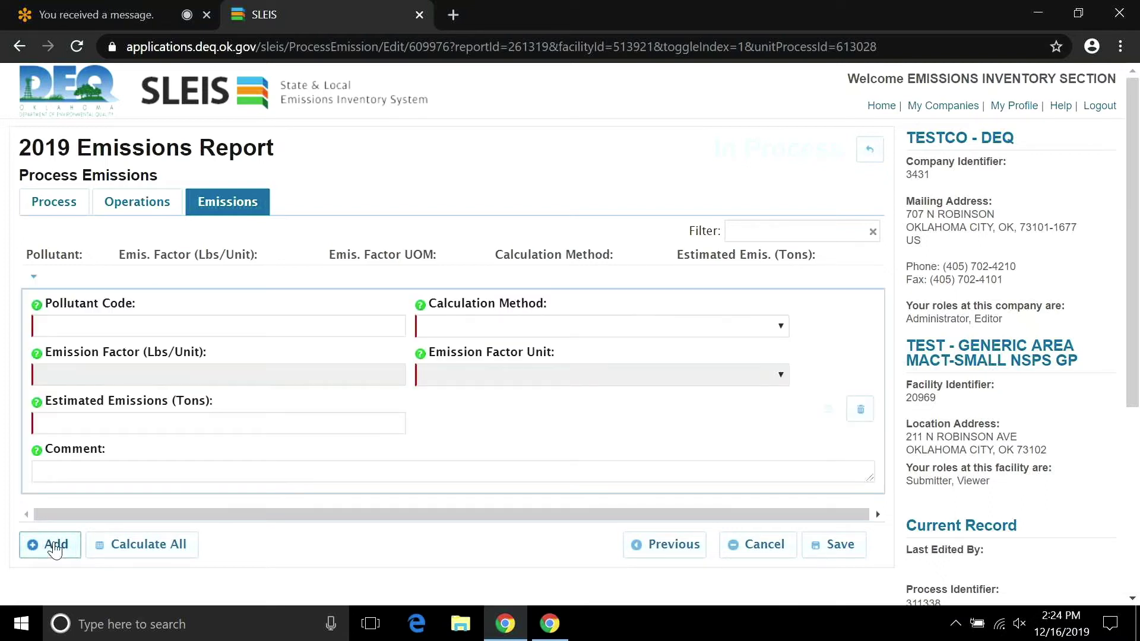
left_click(101, 326)
type("pm")
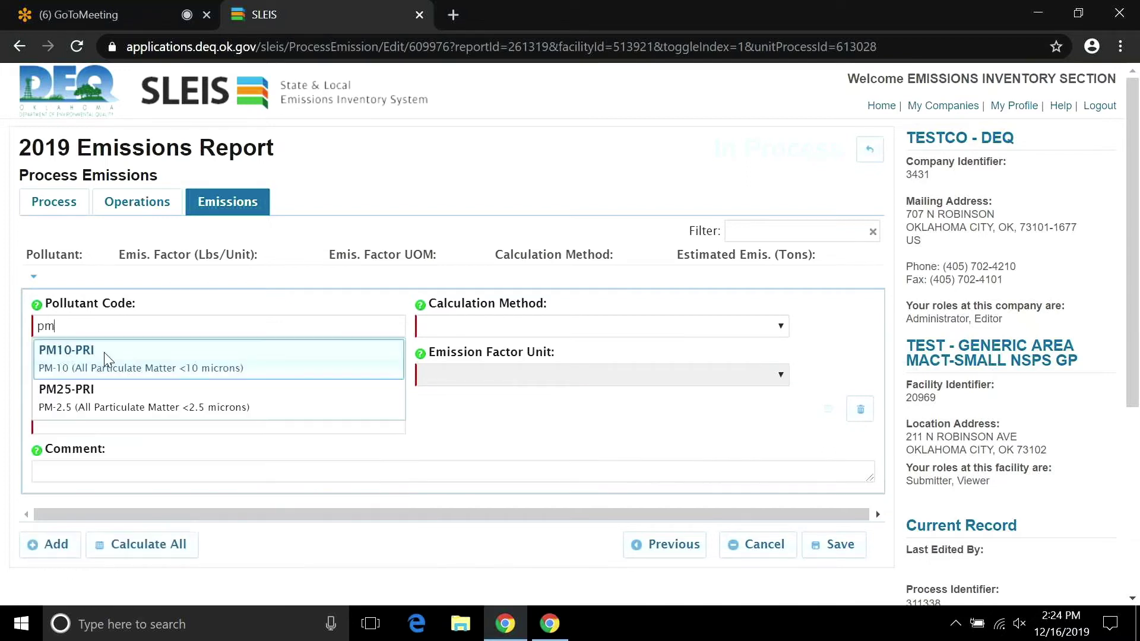
left_click(105, 359)
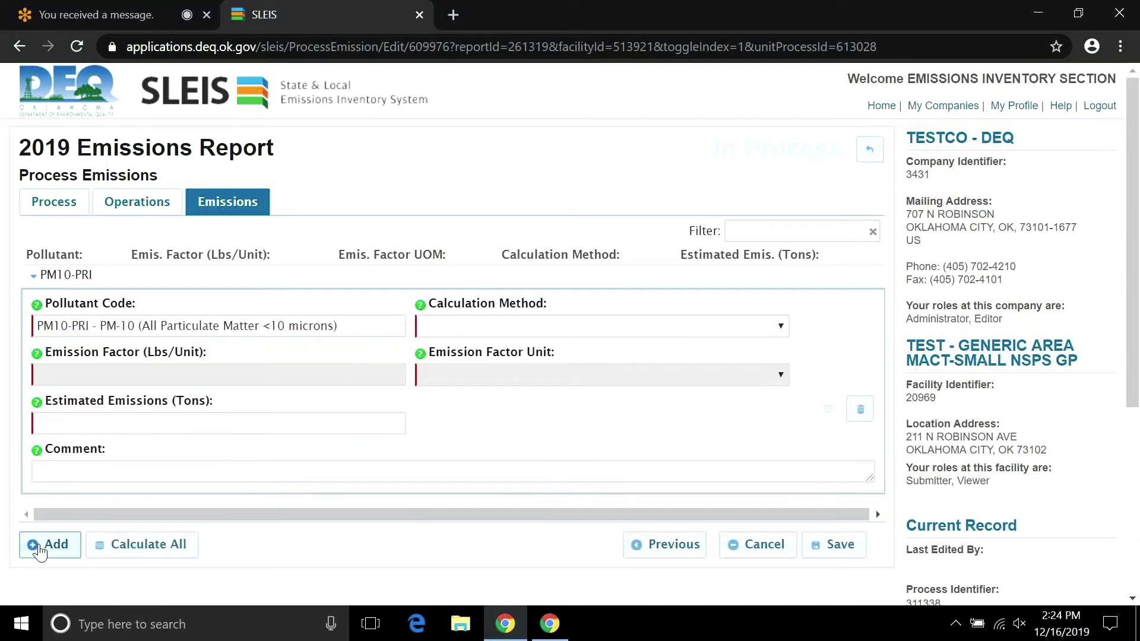
left_click(39, 548)
type("pm")
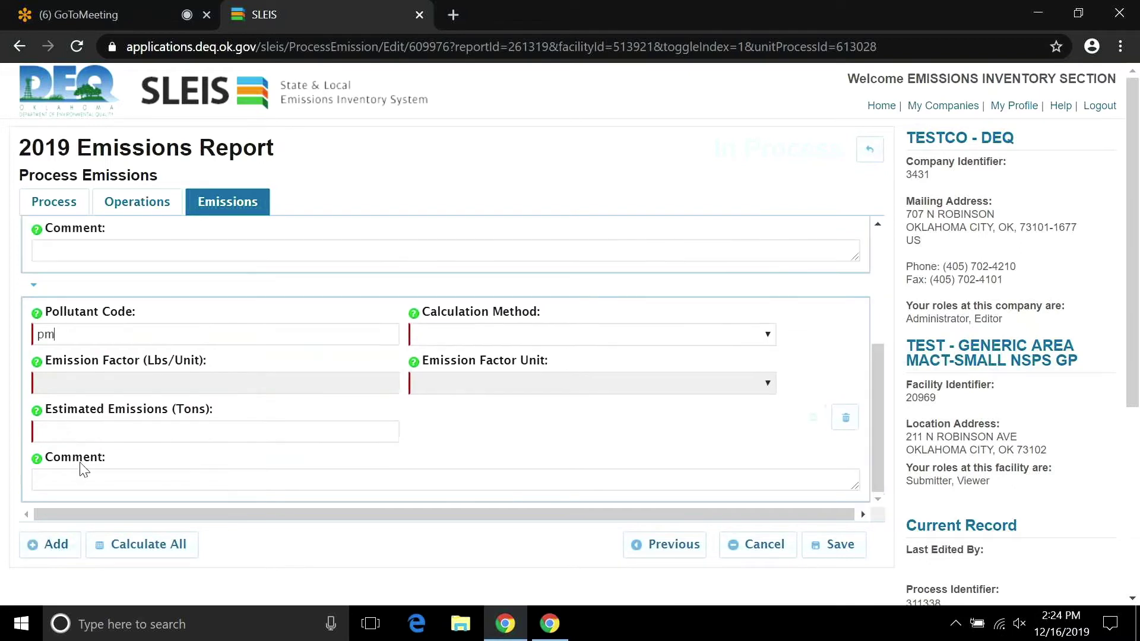
type("2")
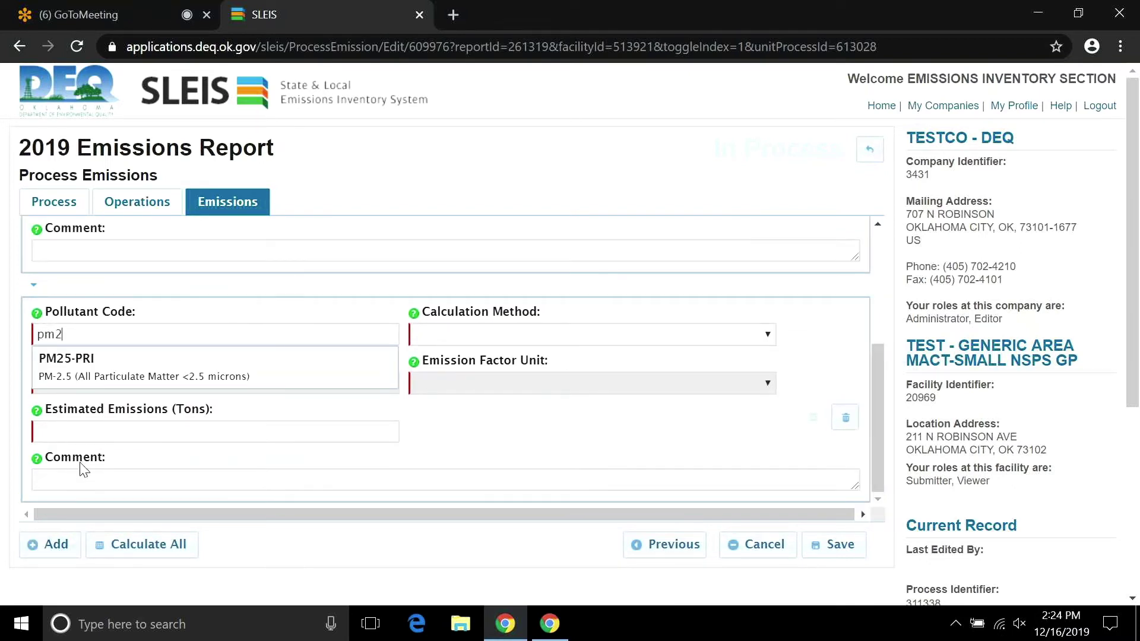
left_click(86, 368)
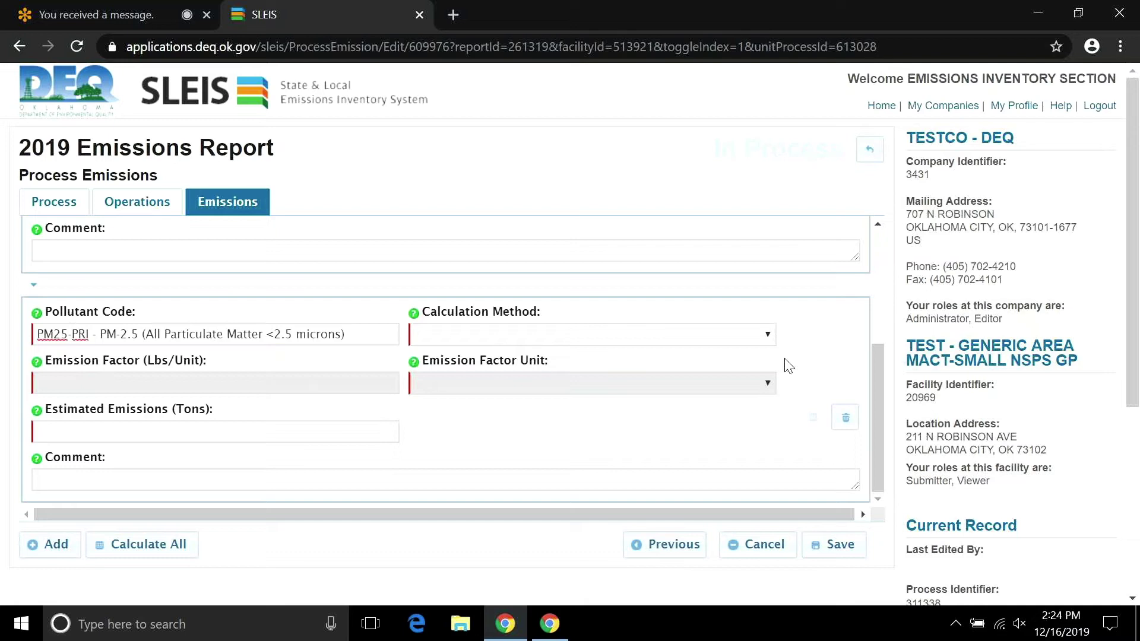
Give PM10-PRI method 8_2 AP-42/WebFIRE (pre-Control EF) and apply the UDAQ 42.47 factor.
left_click_drag(878, 397, 868, 269)
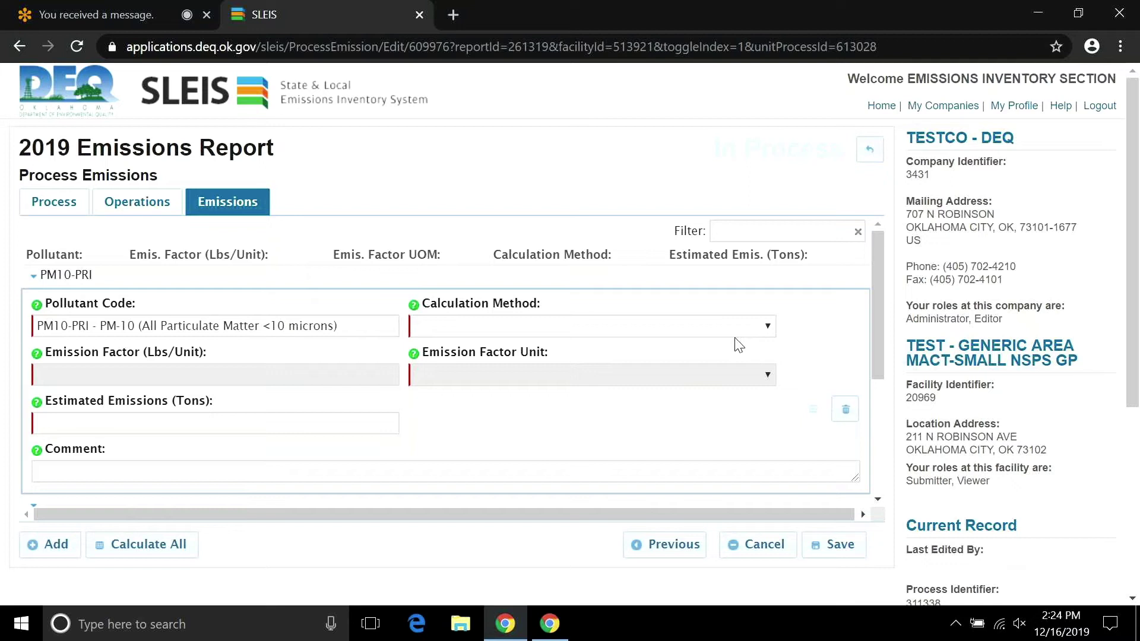
left_click(761, 327)
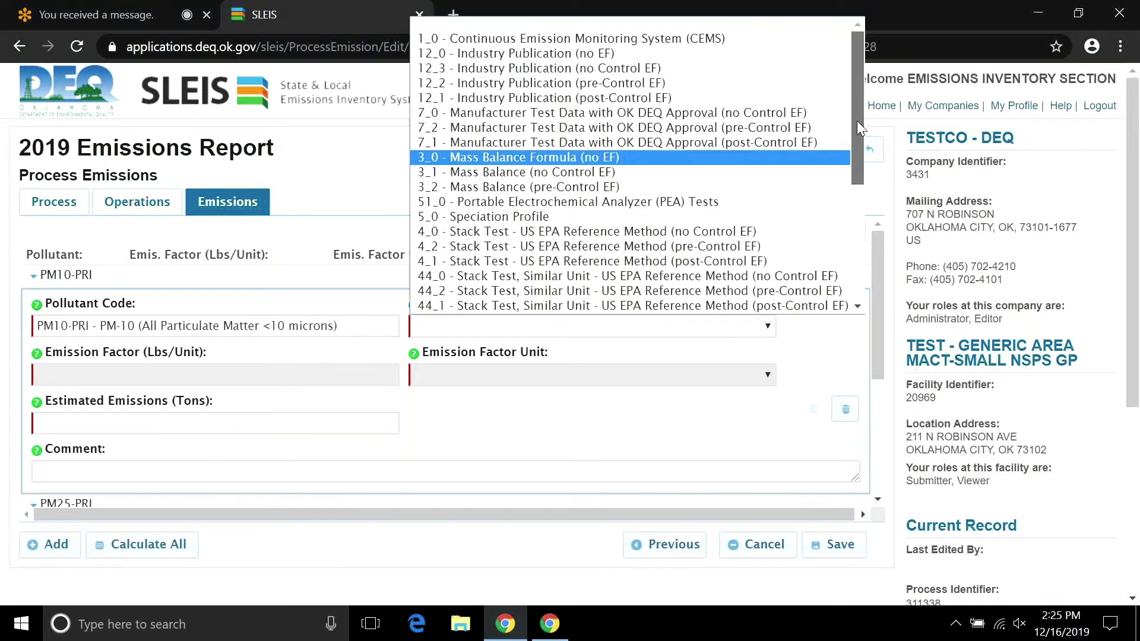
scroll(857, 126, "down", 1)
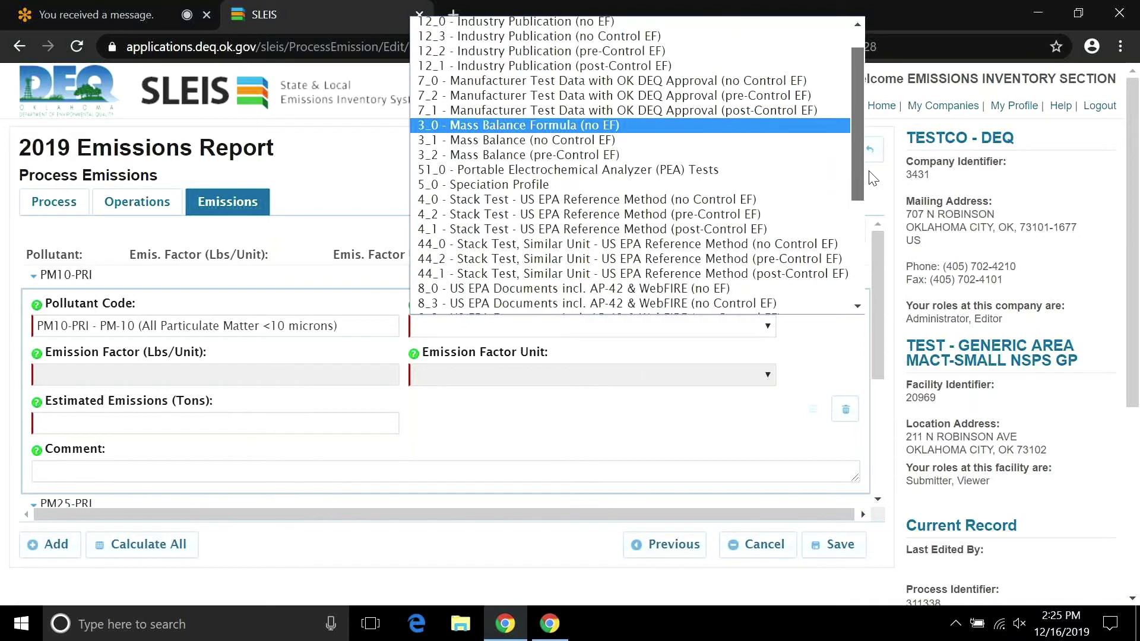
left_click_drag(873, 178, 837, 224)
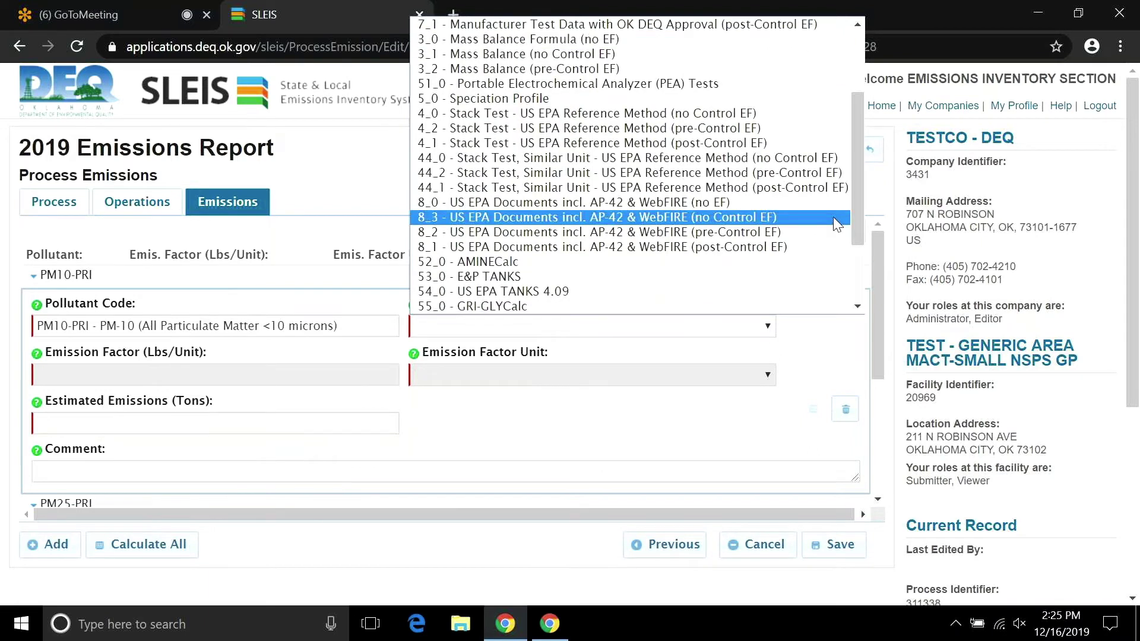
left_click(764, 233)
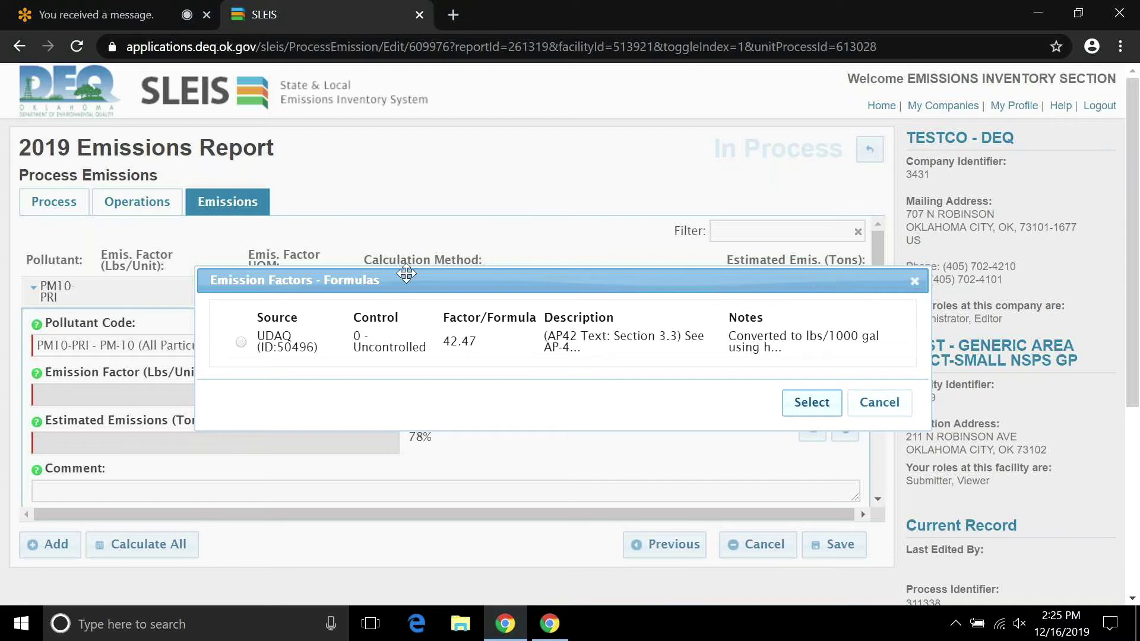
left_click(242, 343)
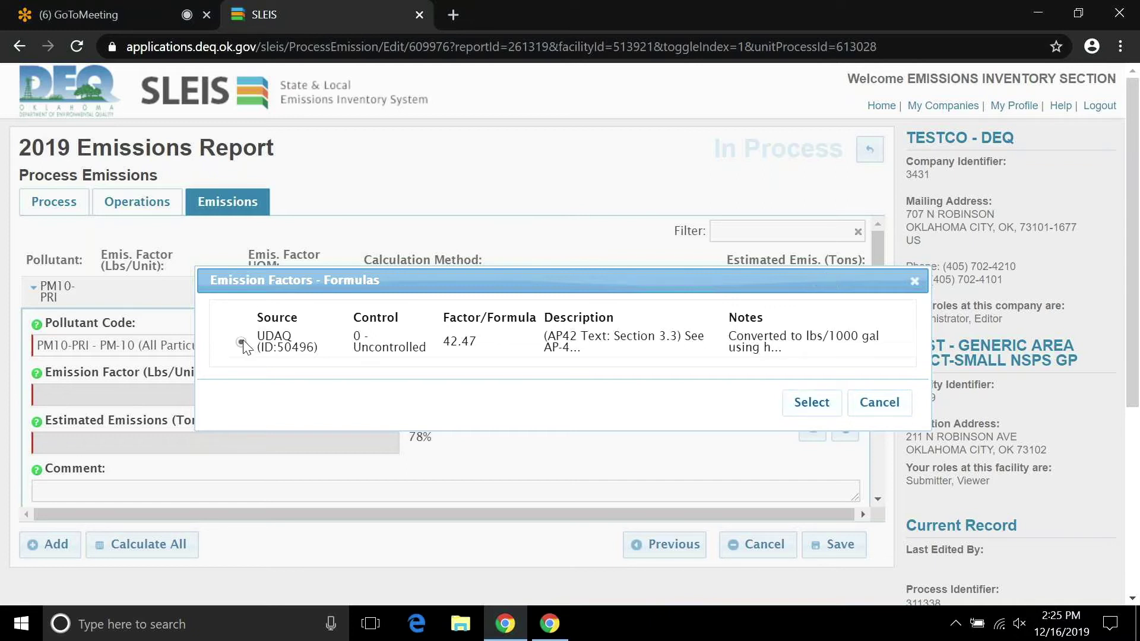
left_click(828, 402)
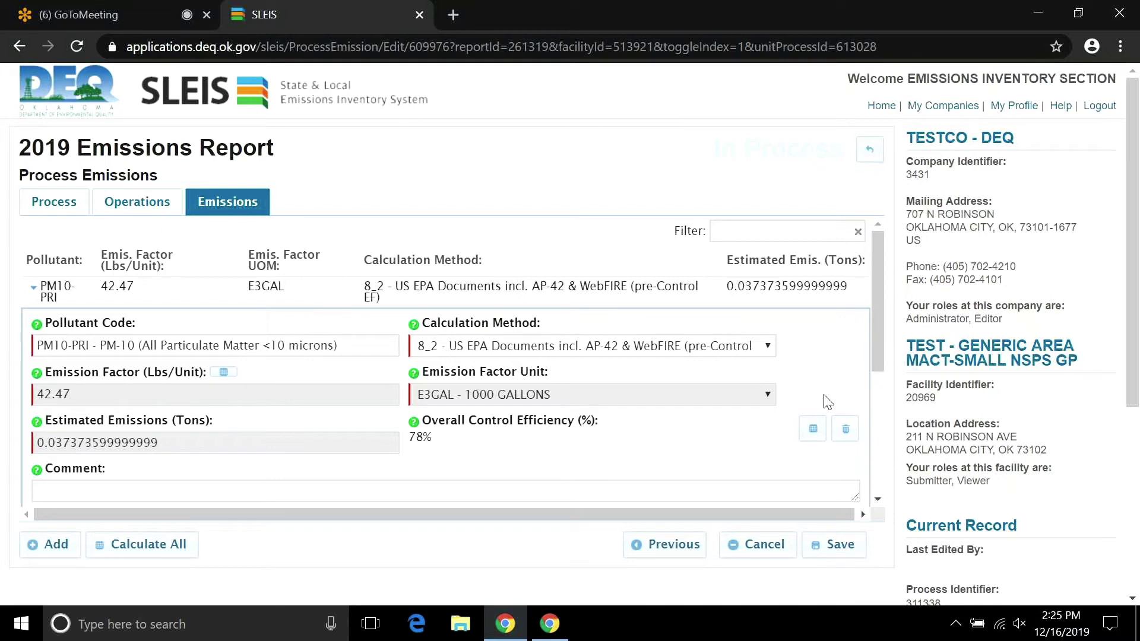
Switch PM10-PRI's calculation method to 4_1 Stack Test (post-Control EF), emptying its factor and emissions.
left_click(768, 347)
scroll(766, 307, "down", 3)
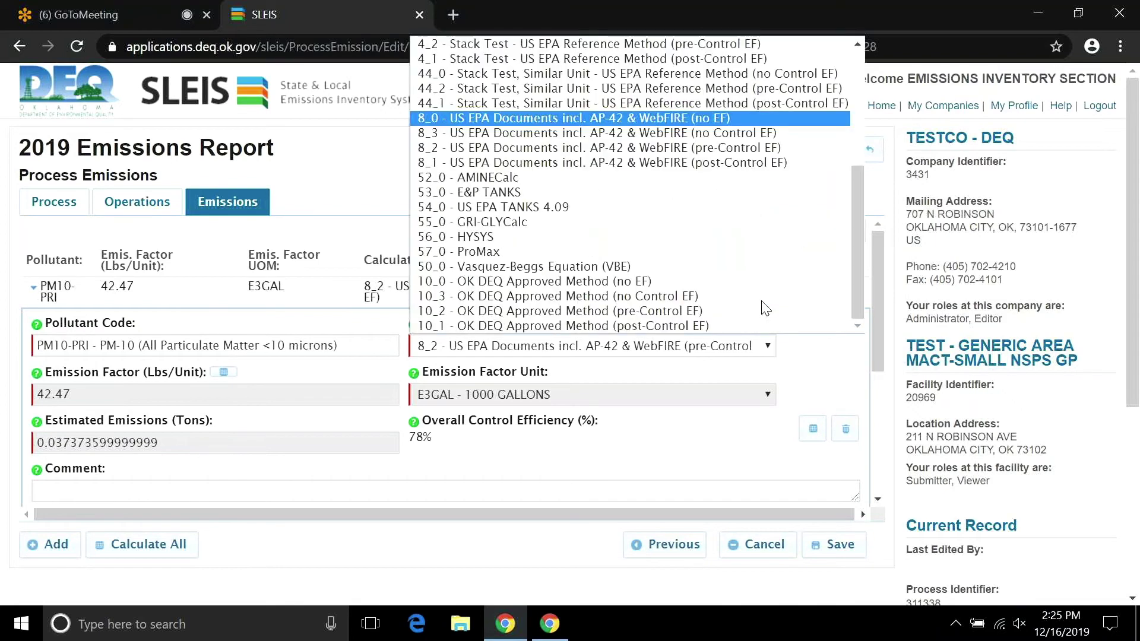
scroll(766, 308, "up", 5)
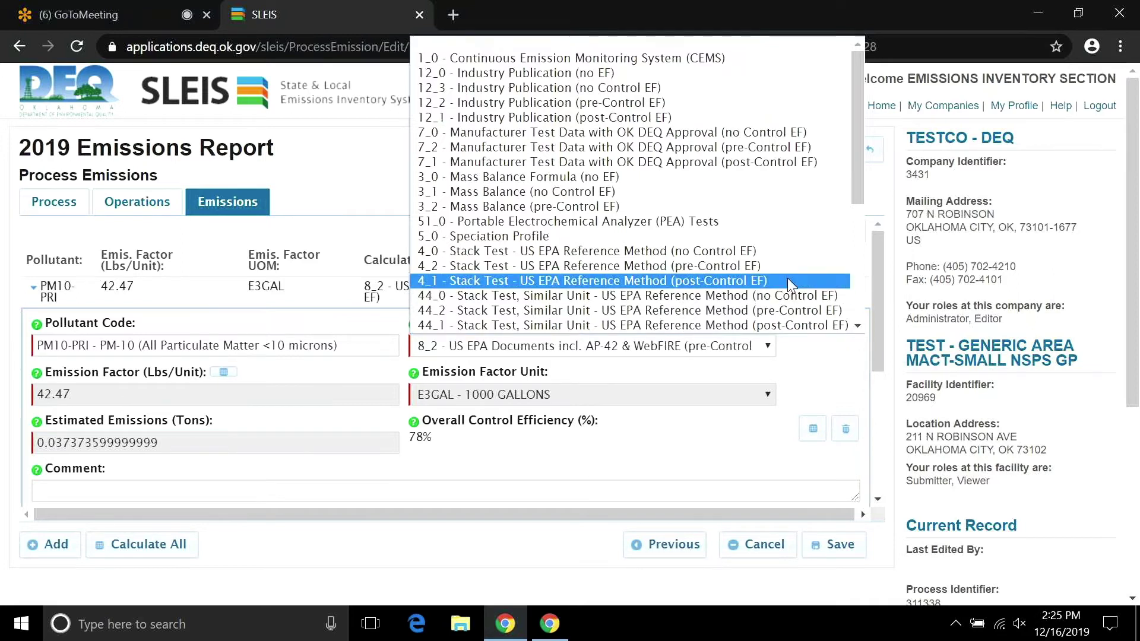
key("Escape")
left_click(768, 331)
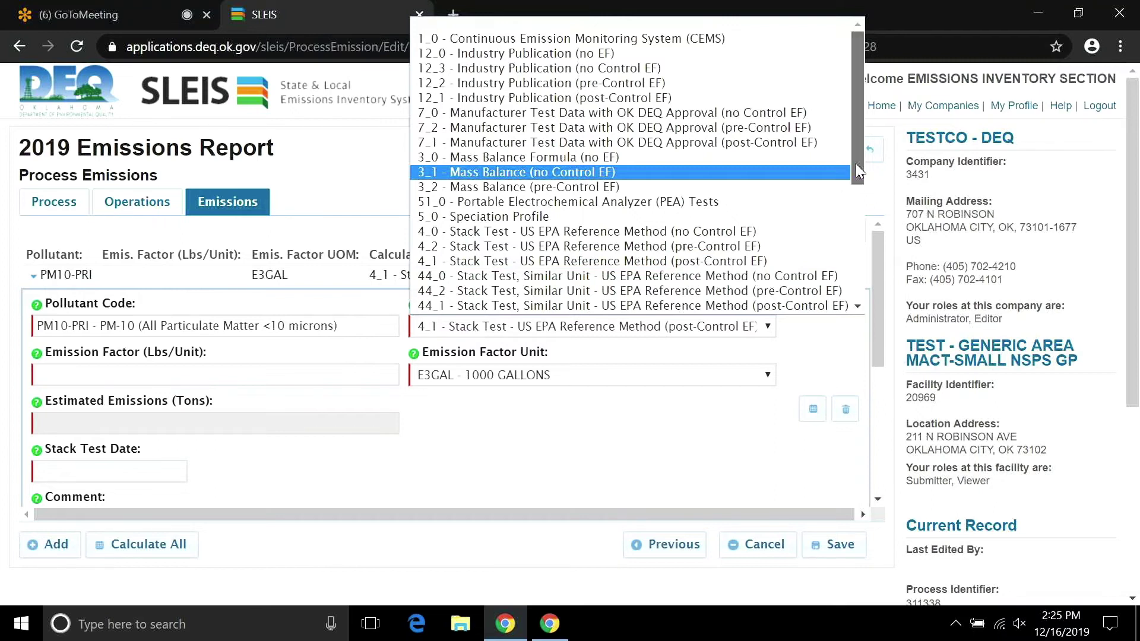
left_click_drag(859, 172, 850, 243)
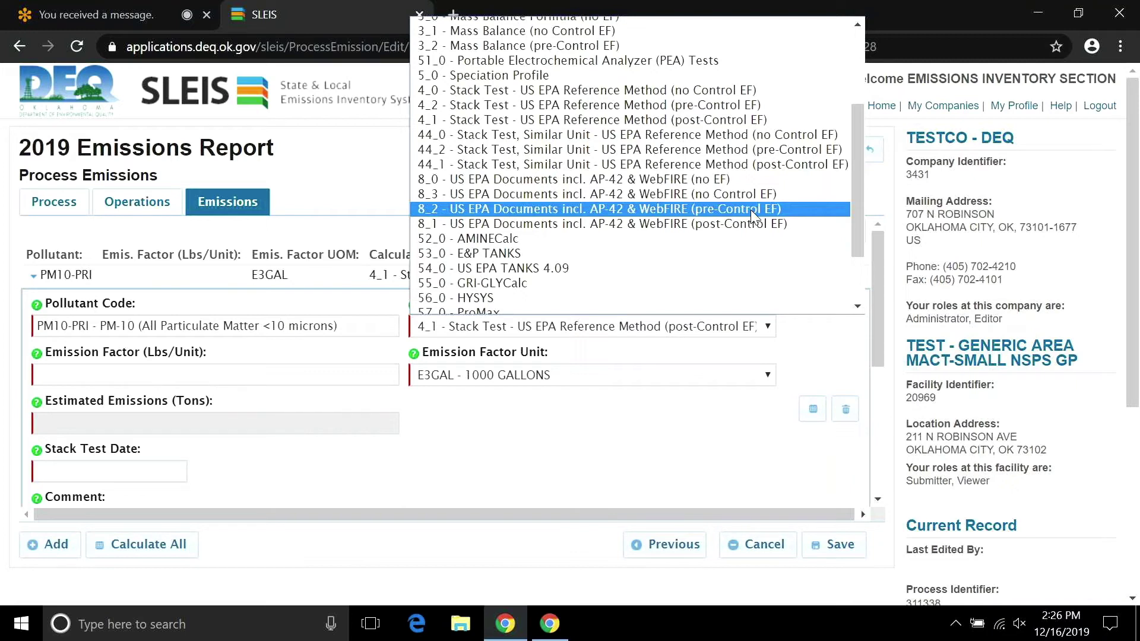
Put PM10-PRI back on 8_2 AP-42 pre-control with the UDAQ 42.47 factor, estimating 0.037373599999999 tons.
left_click(752, 210)
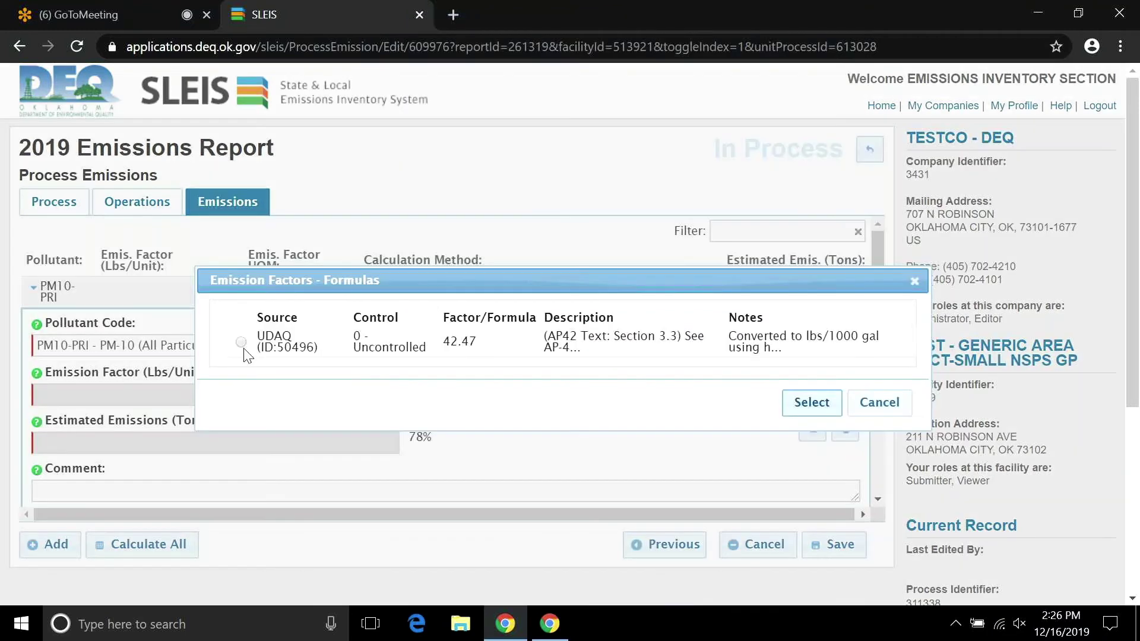
left_click(241, 343)
left_click(879, 403)
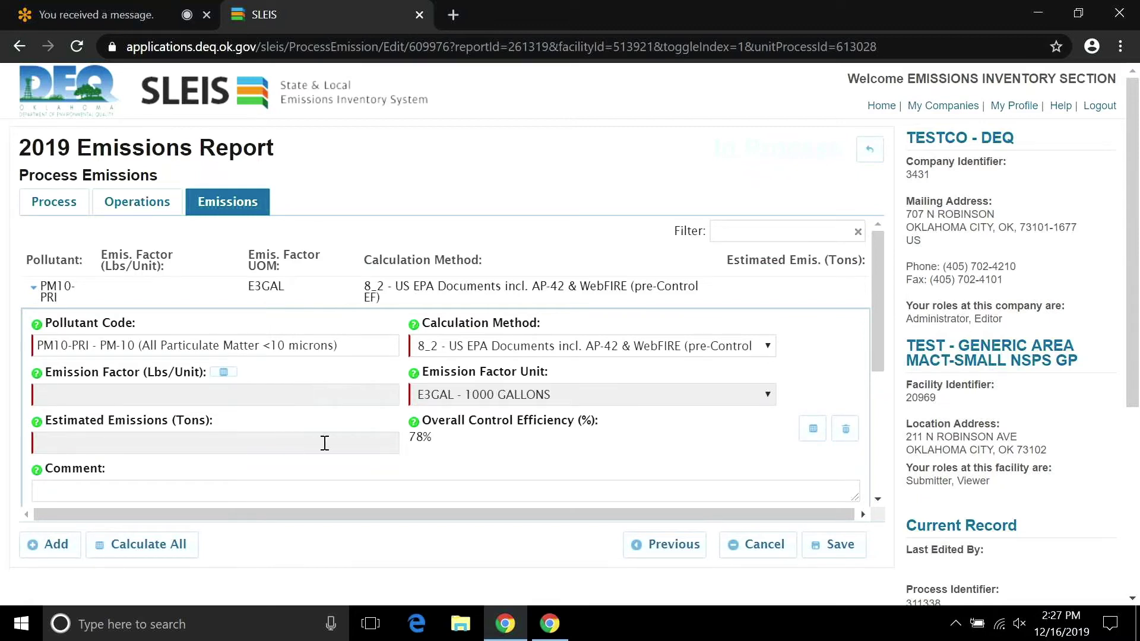
left_click(224, 374)
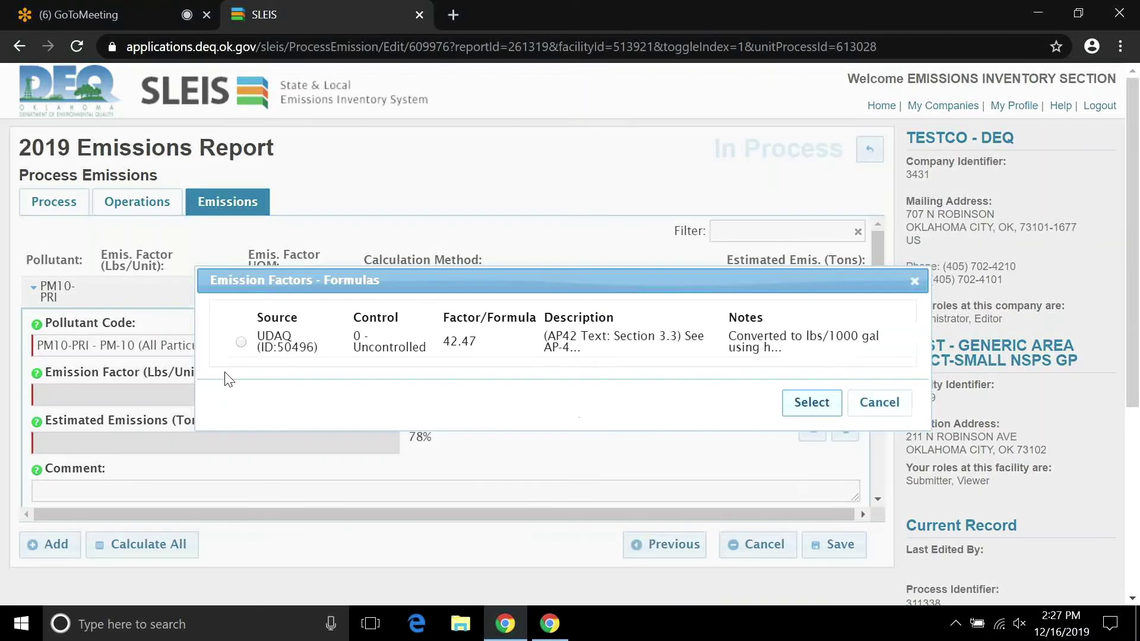
left_click(242, 343)
left_click(820, 410)
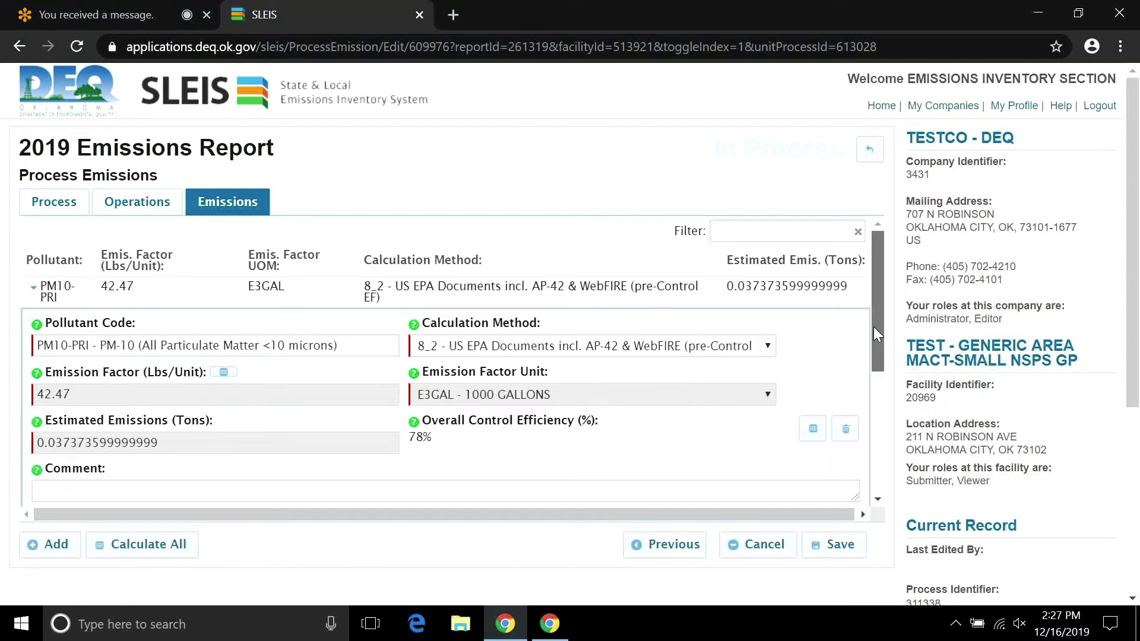
Set PM25-PRI to method 8_2 AP-42 pre-control with the UDAQ 42.47 per E3GAL factor.
left_click_drag(874, 326, 875, 451)
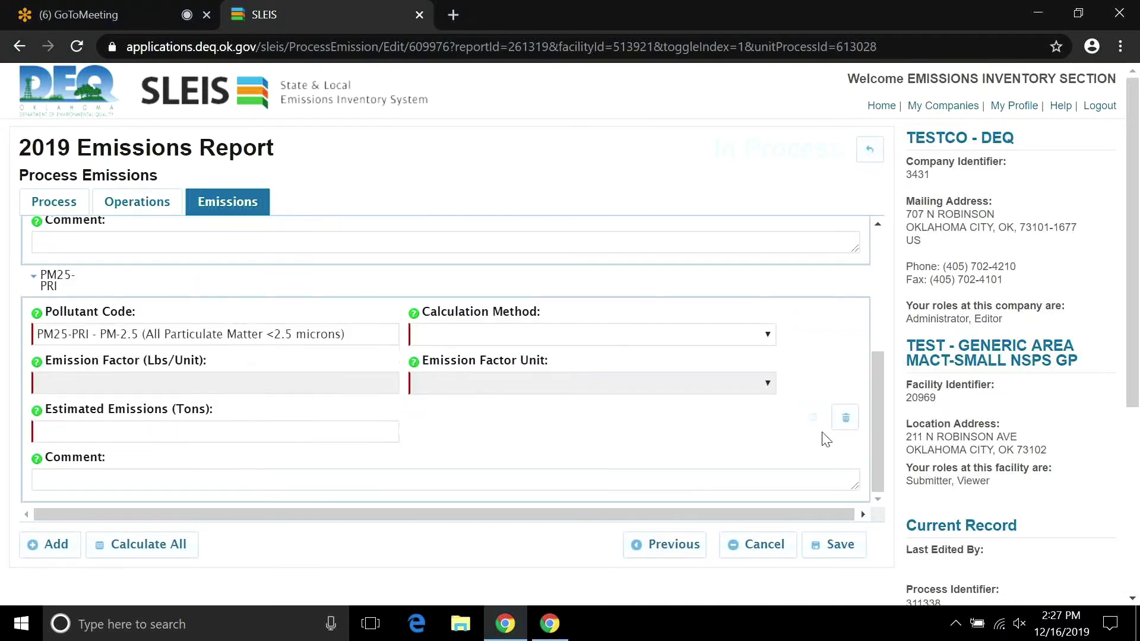
left_click(762, 336)
left_click_drag(862, 197, 859, 253)
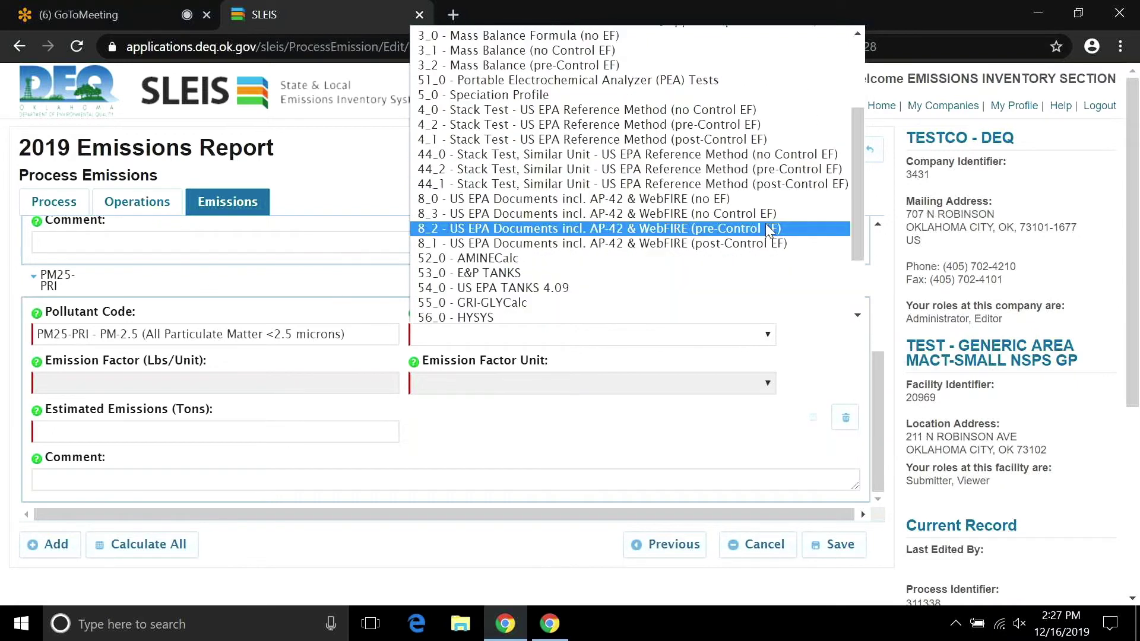
left_click(766, 228)
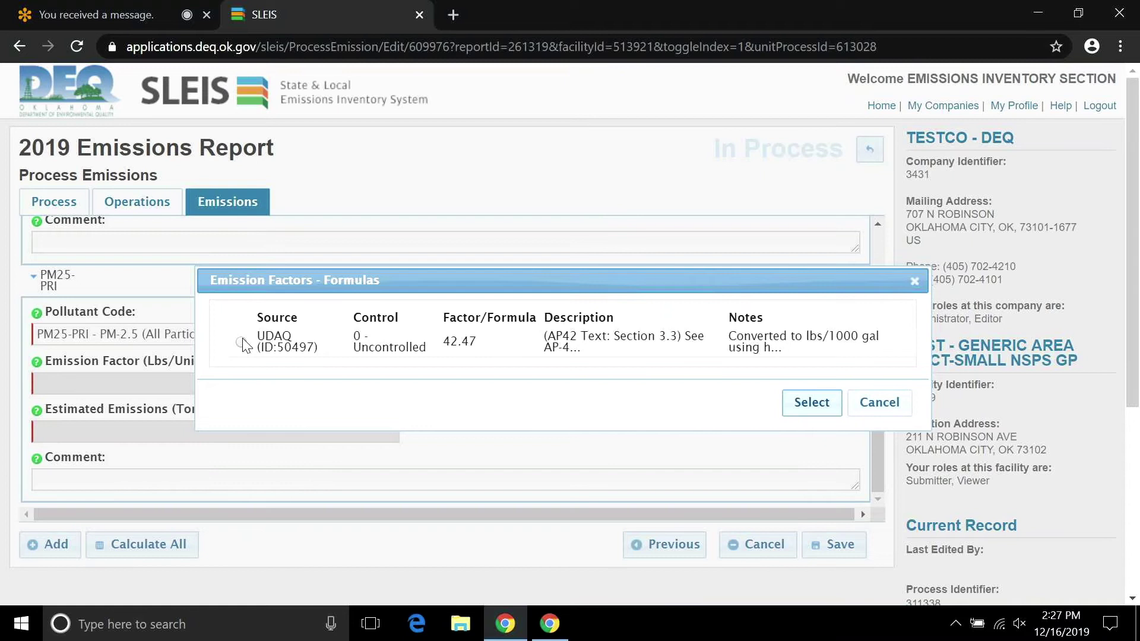
left_click(241, 343)
left_click(811, 403)
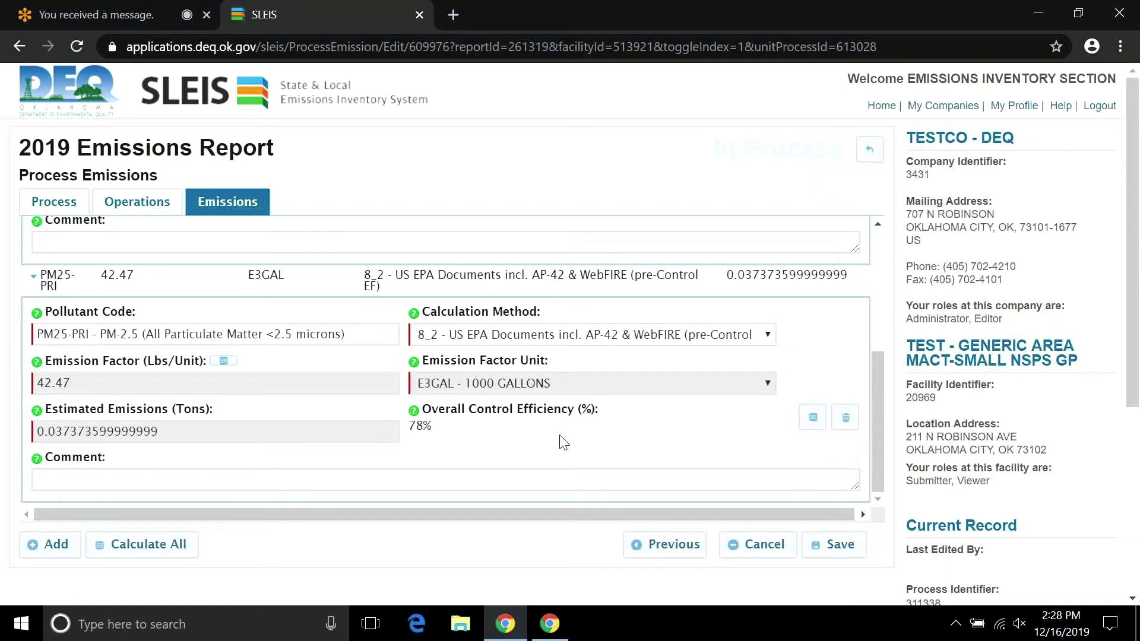
Save the PM10-PRI and PM25-PRI emission entries.
left_click(878, 397)
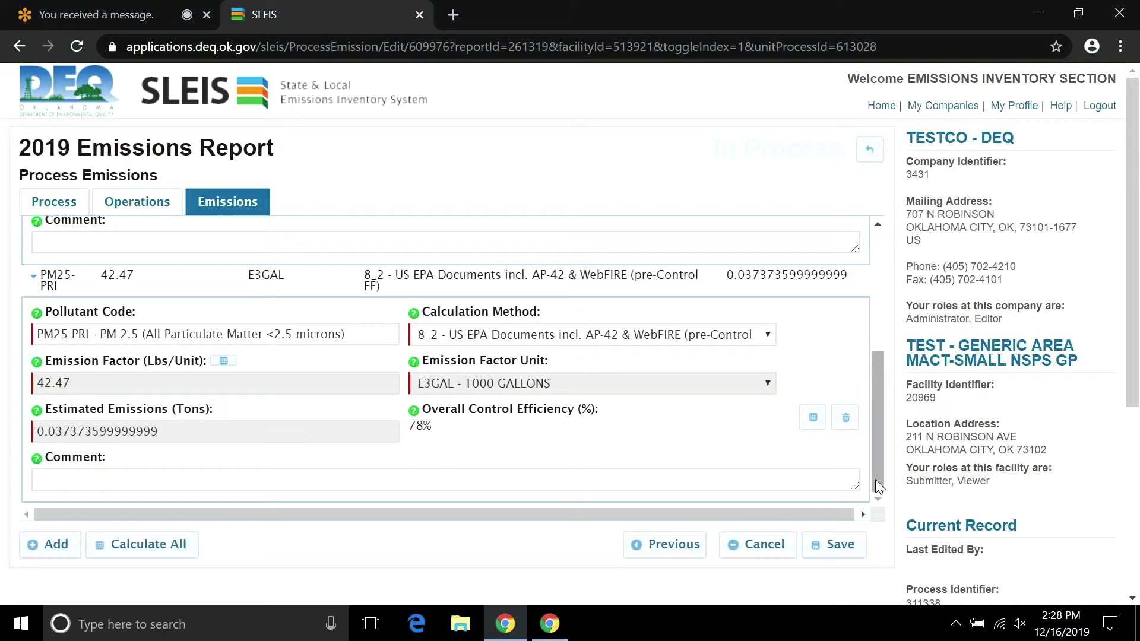
left_click_drag(877, 485, 853, 502)
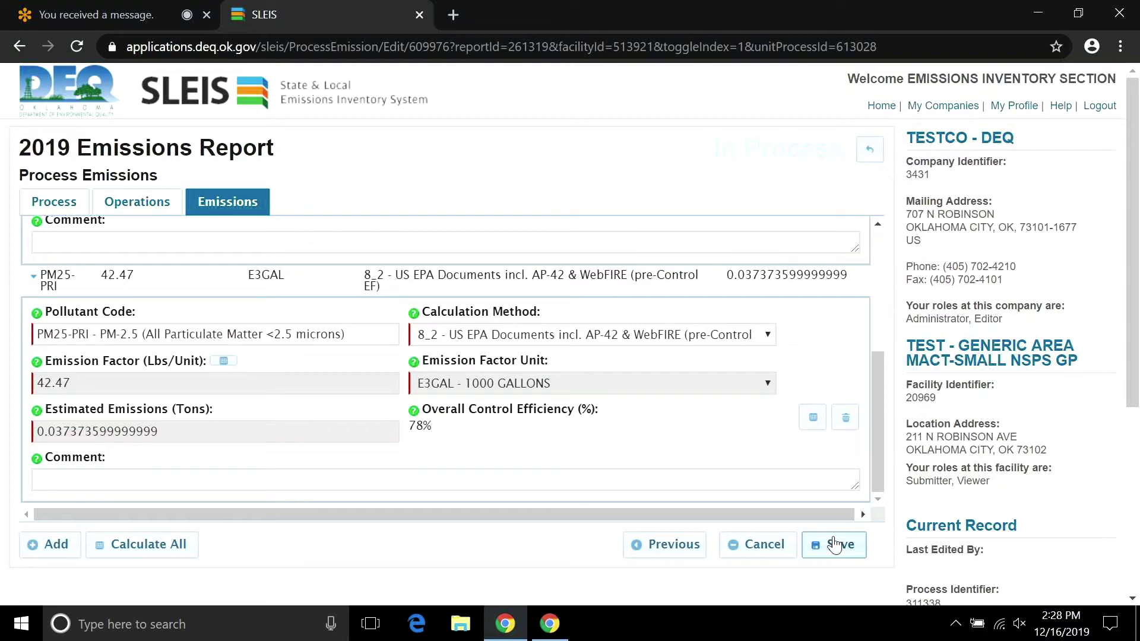
left_click(834, 545)
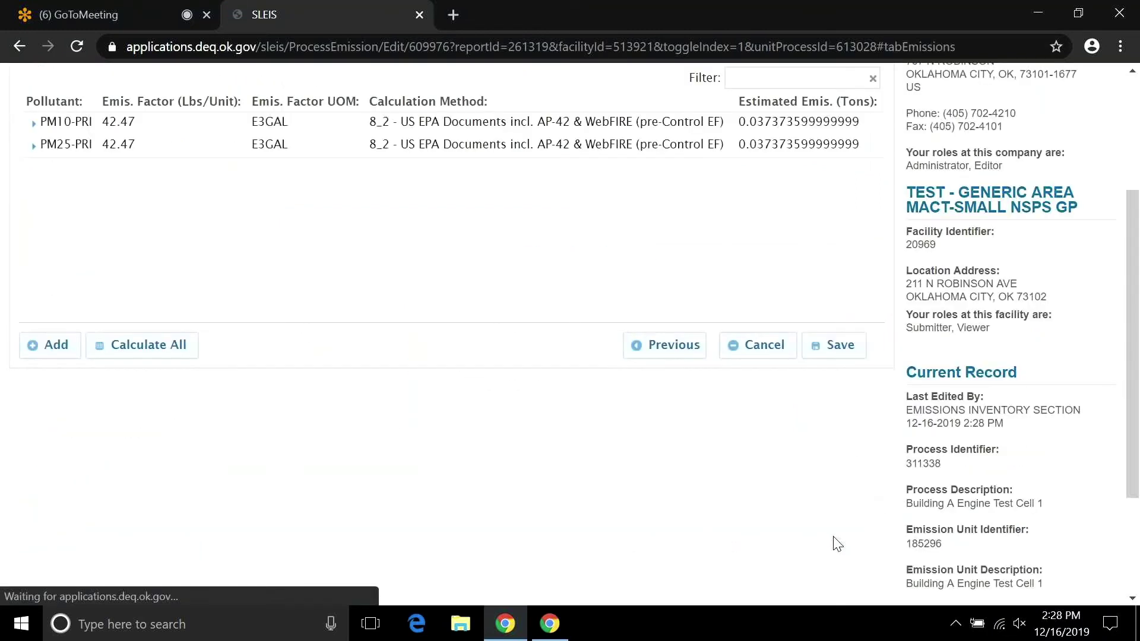
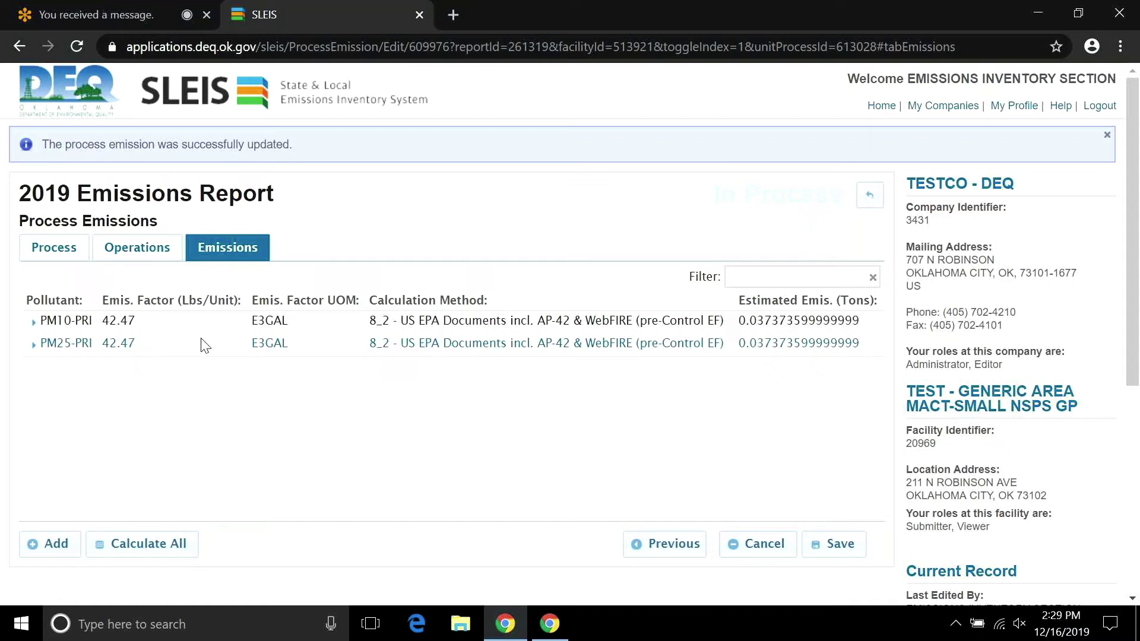
Back out twice to the 2019 Facility Report page and open its Unit Processes list of three processes.
left_click(870, 196)
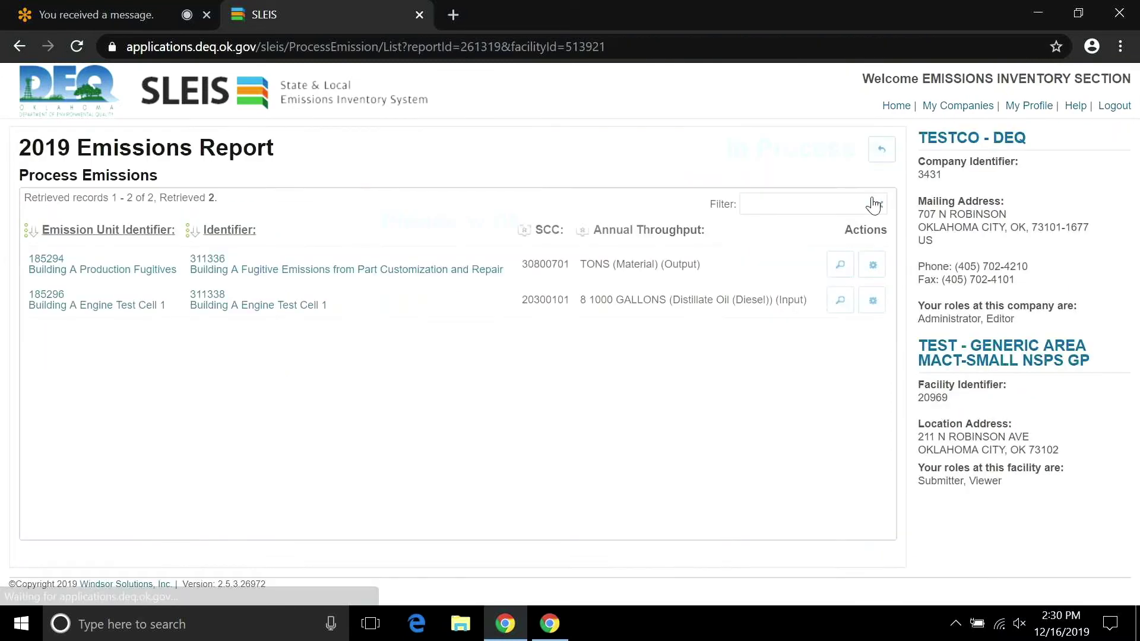
left_click(878, 156)
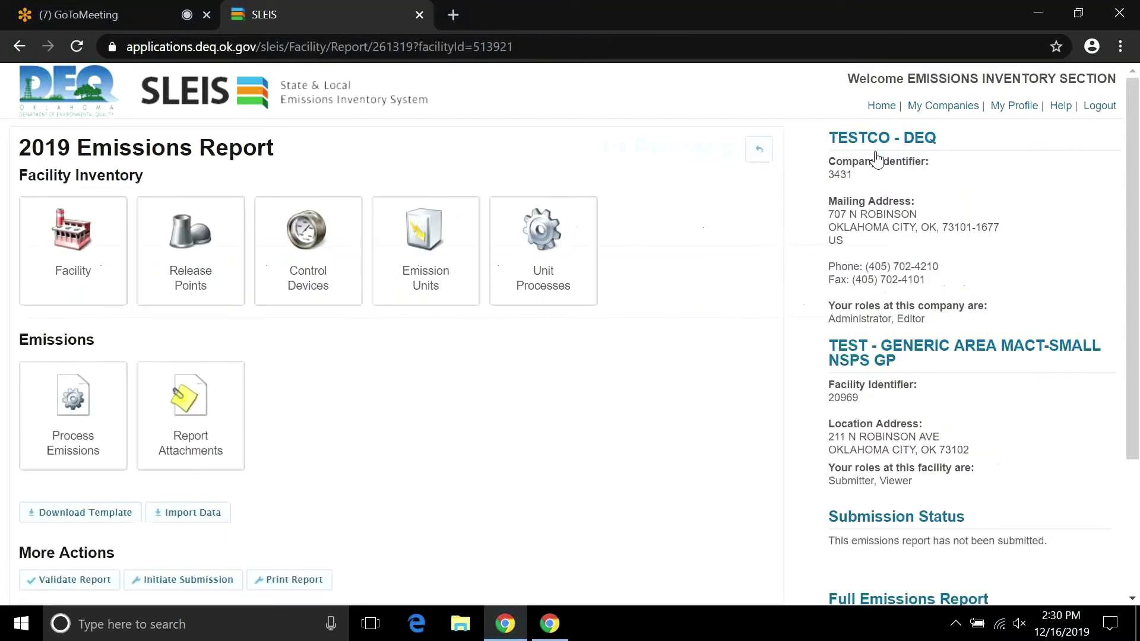
left_click(585, 267)
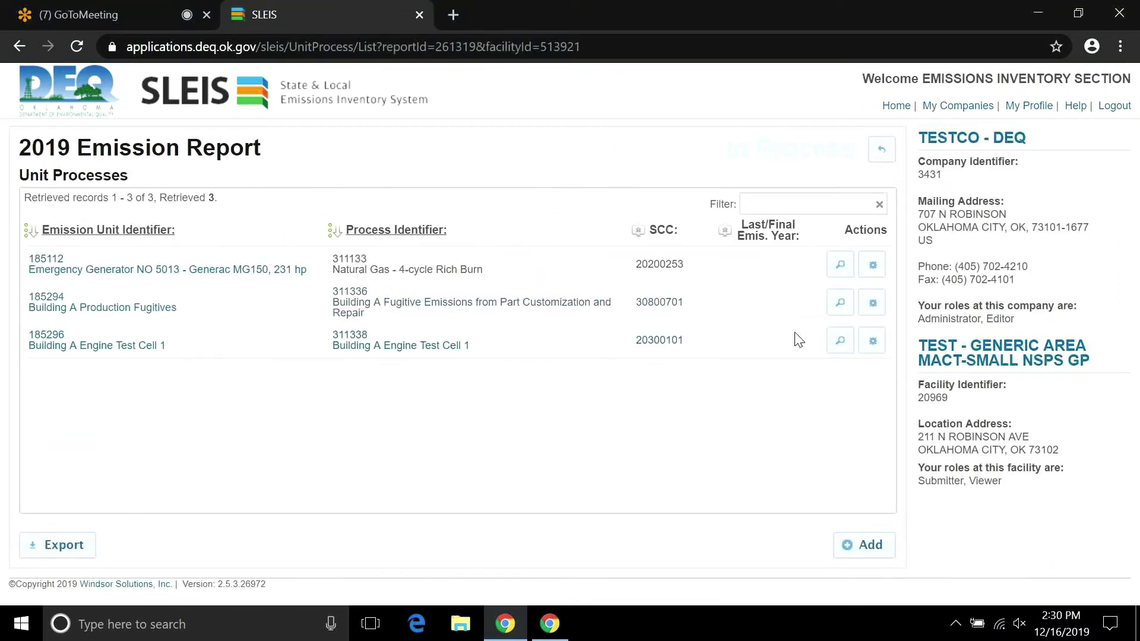
Open unit process 185296, Building A Engine Test Cell 1, and scroll through its form.
left_click(873, 343)
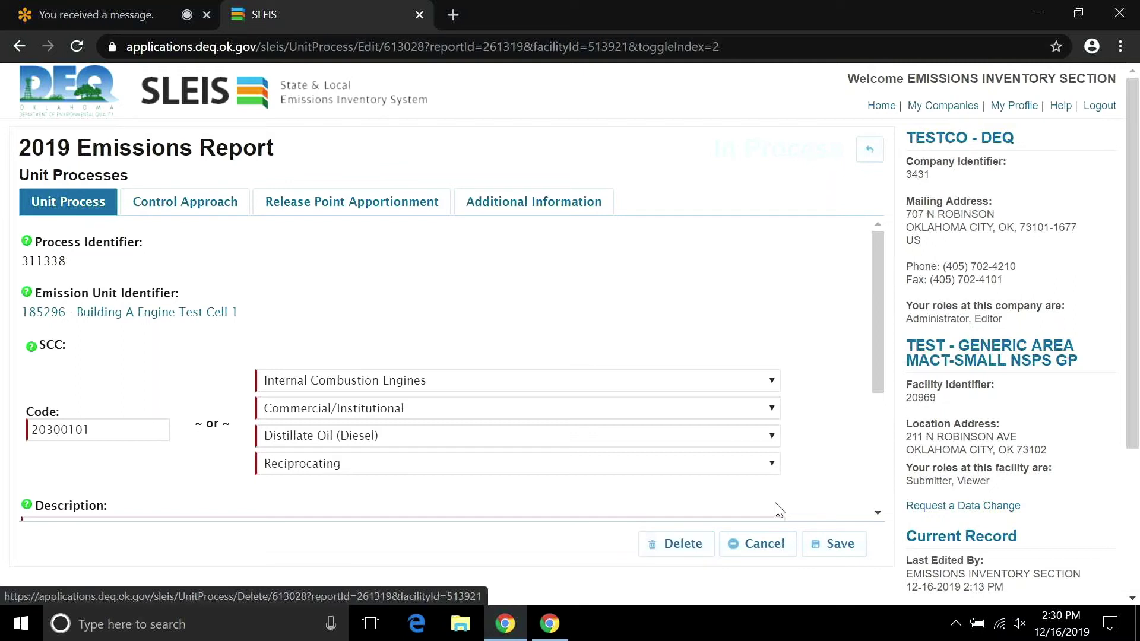
left_click_drag(874, 372, 867, 504)
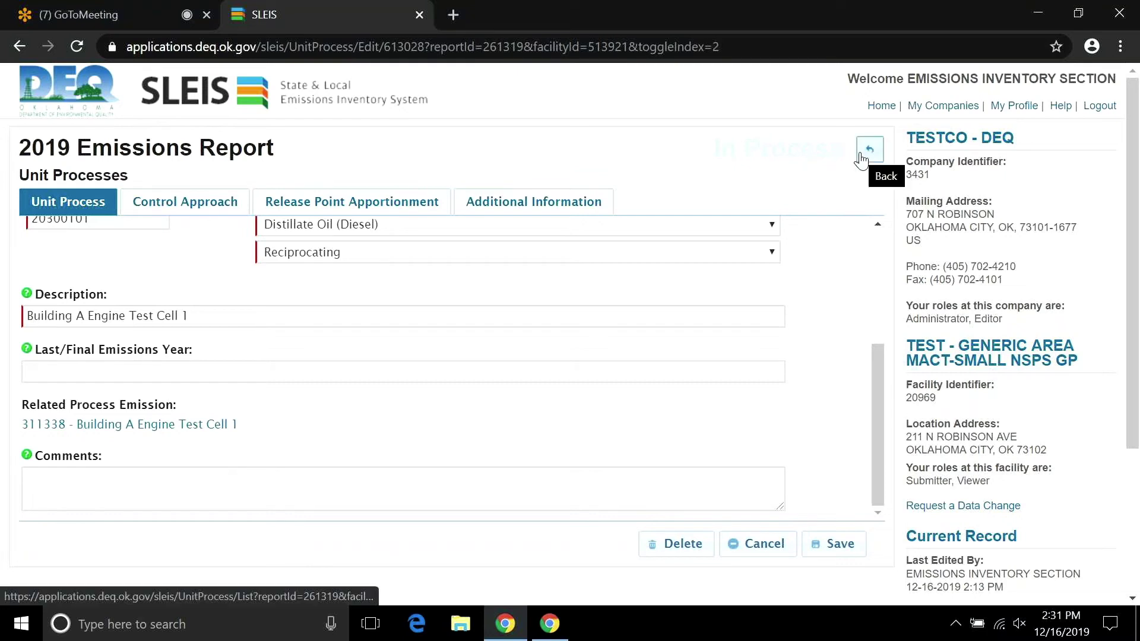
left_click_drag(878, 347, 868, 233)
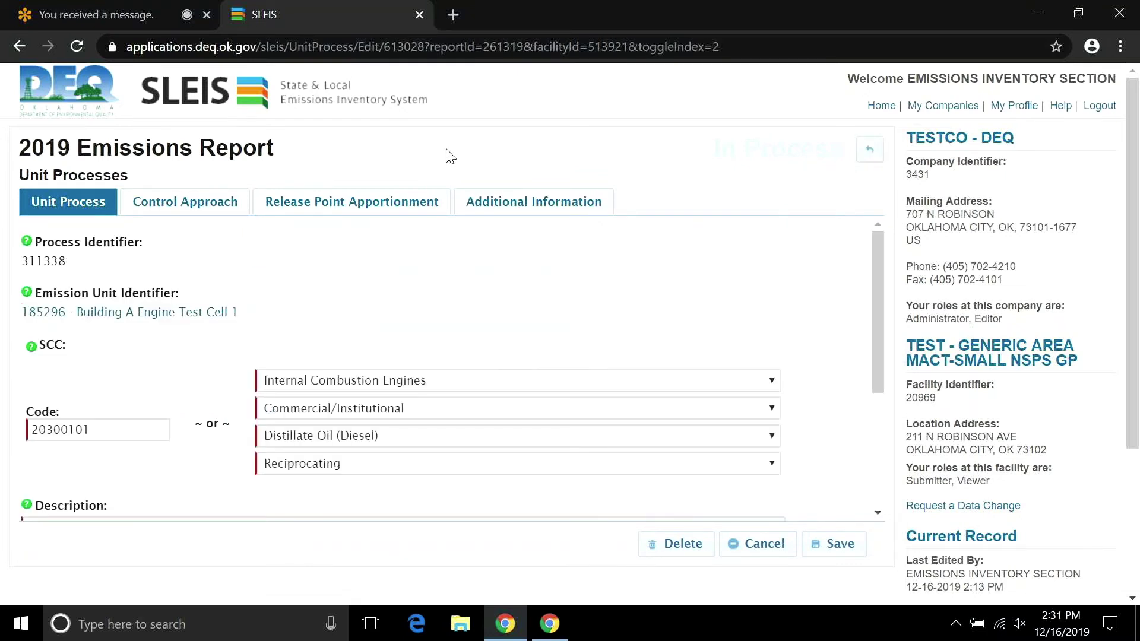
Return to the report's main page and open the Process Emissions list.
left_click(870, 149)
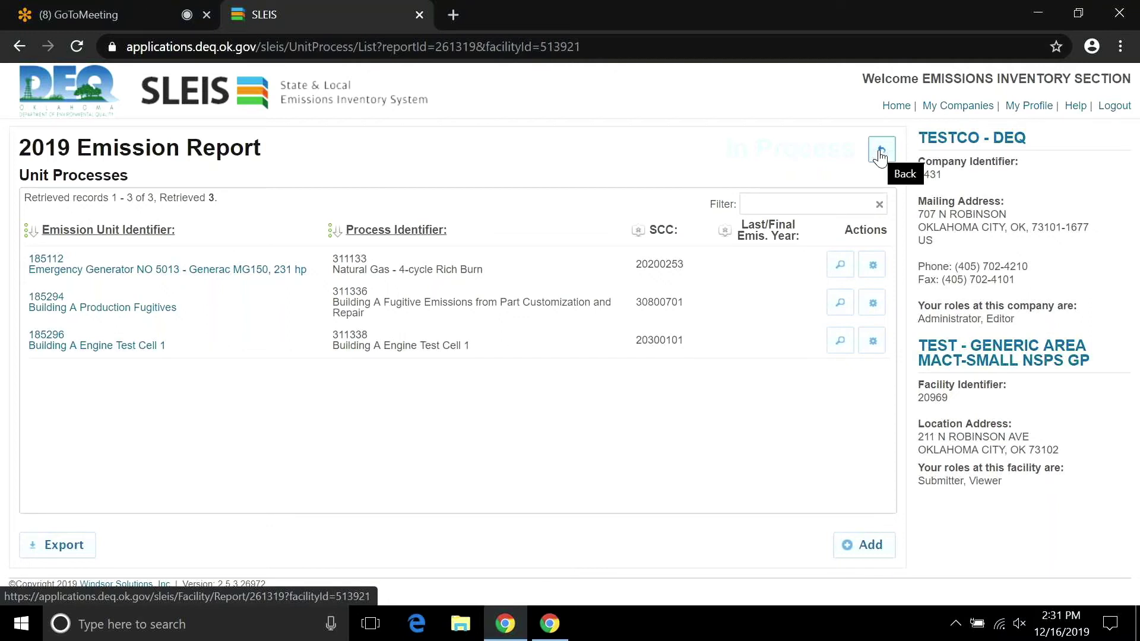
left_click(881, 156)
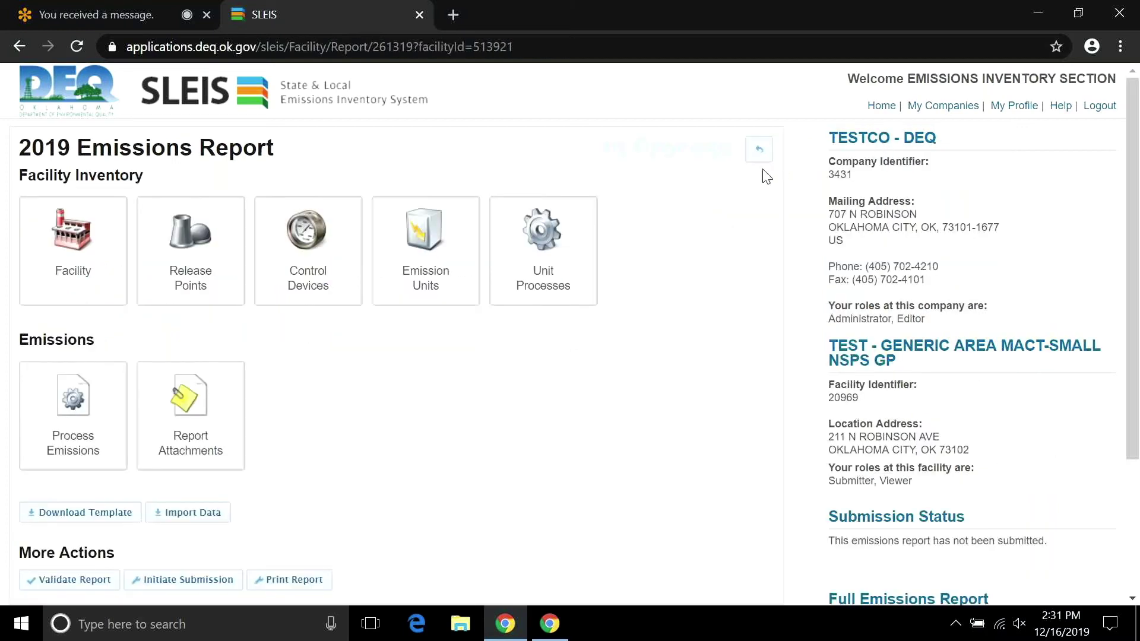
left_click(99, 396)
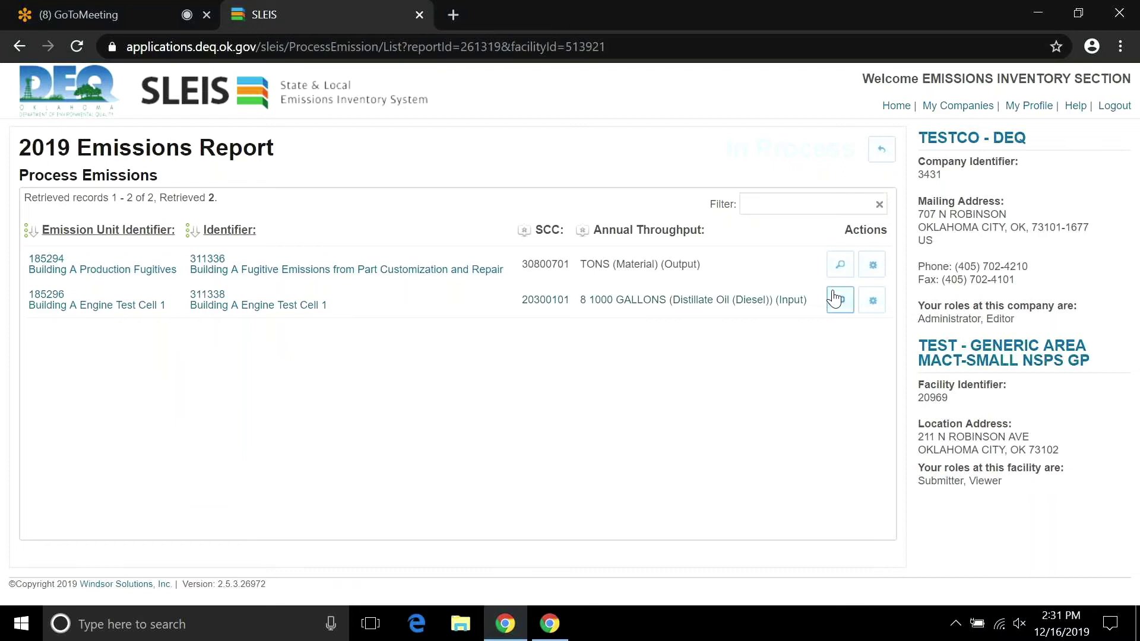
Edit process emission 311338 and set PM10-PRI to 8_3 no-control EF with the UDAQ uncontrolled factor.
left_click(873, 301)
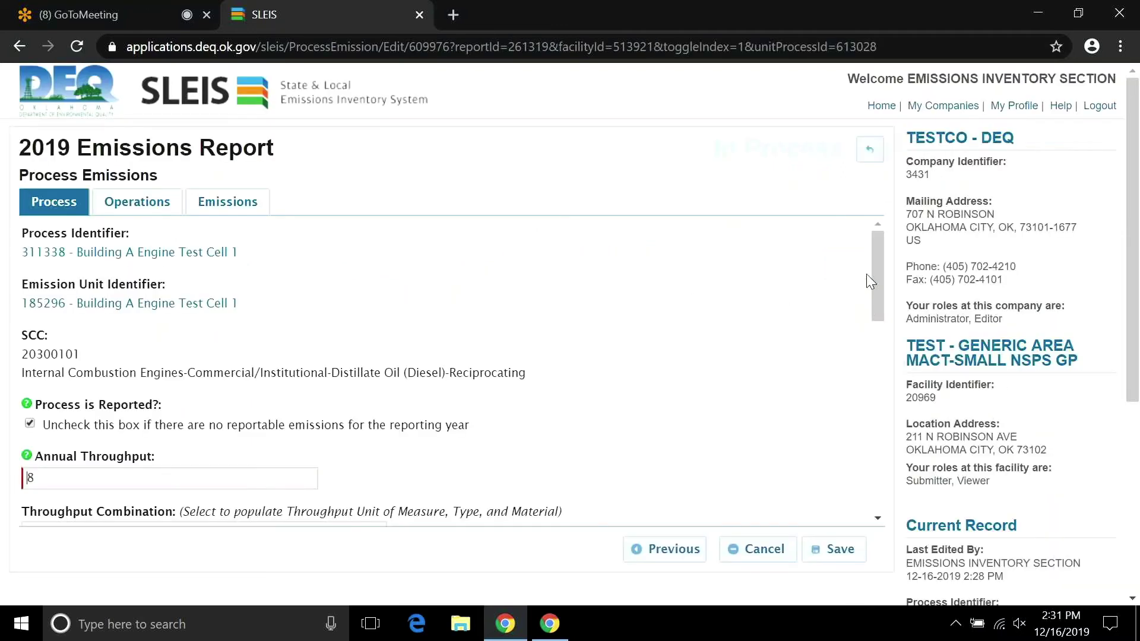
scroll(873, 274, "down", 1)
left_click_drag(881, 277, 882, 250)
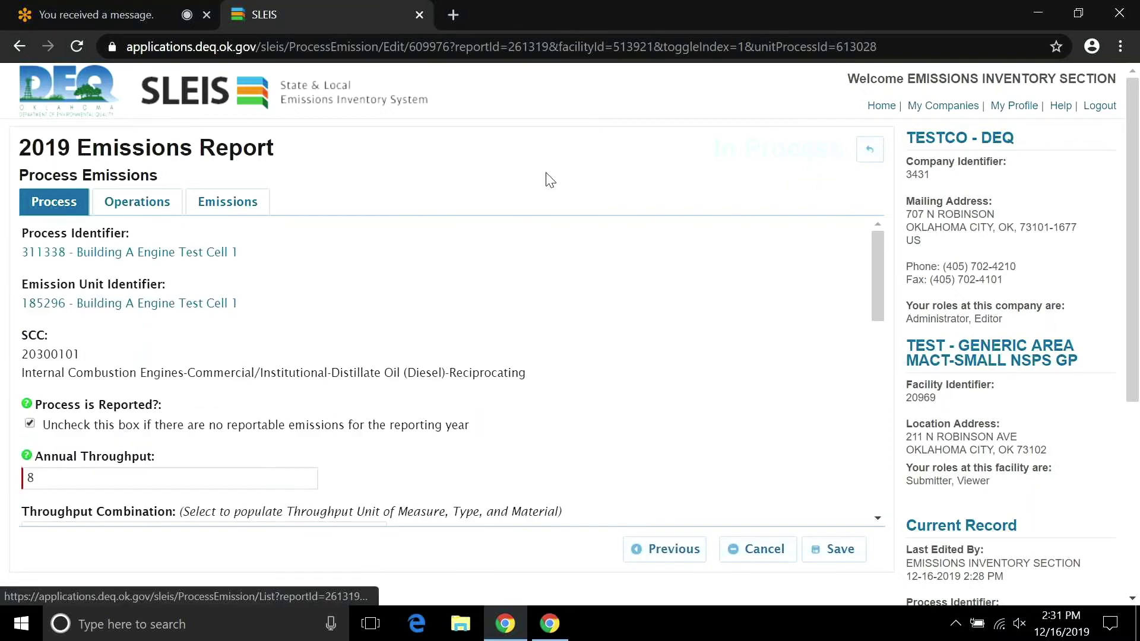
left_click(218, 205)
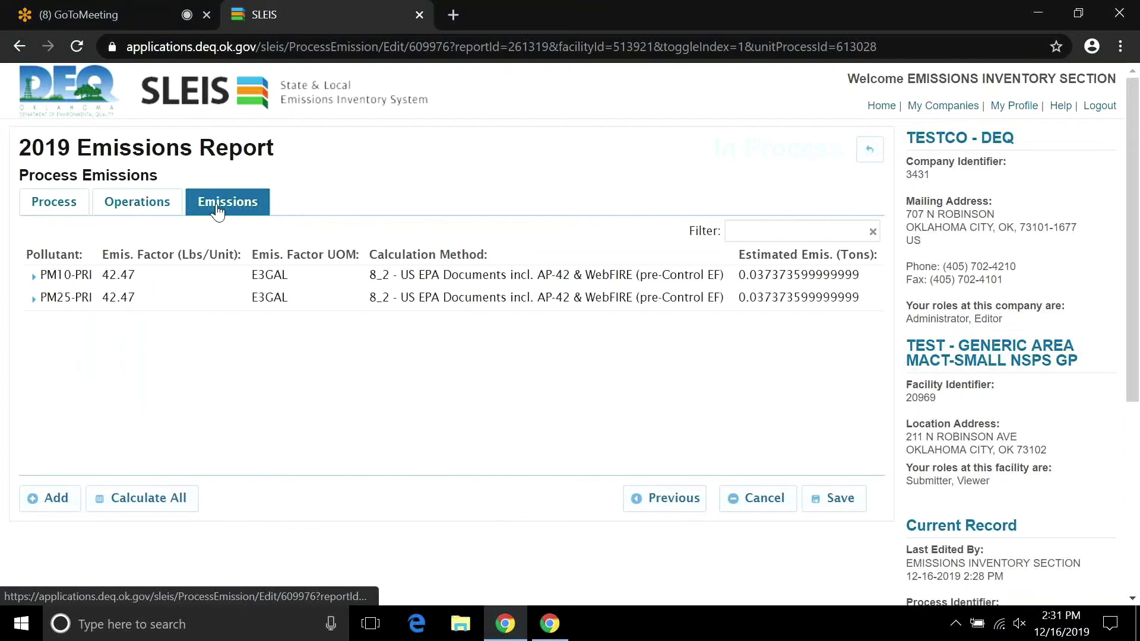
left_click(37, 277)
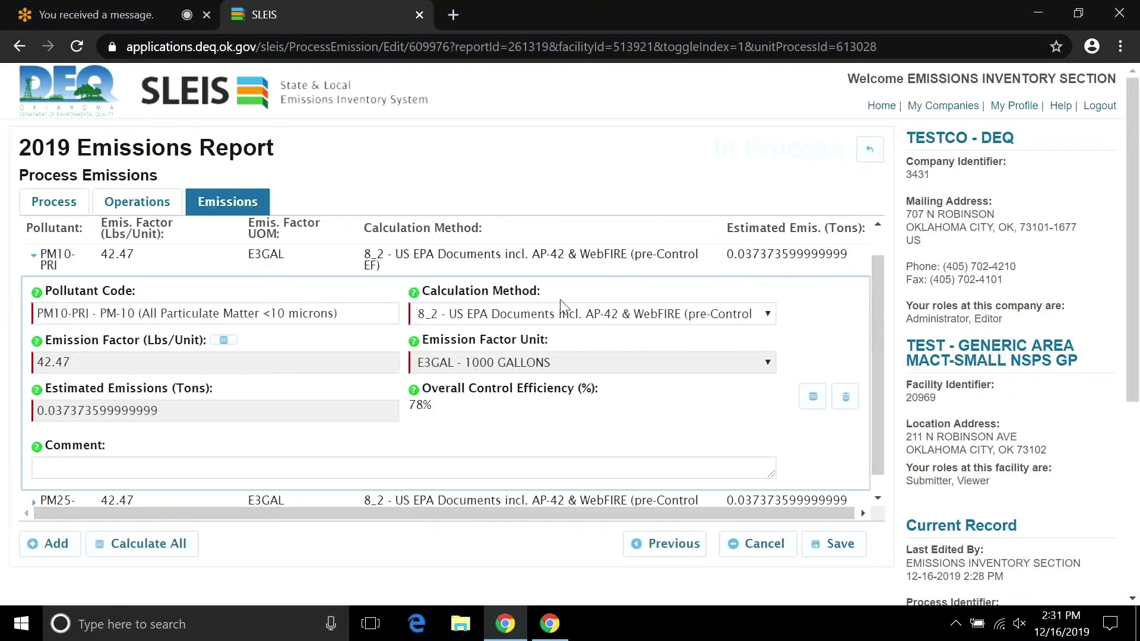
left_click(765, 315)
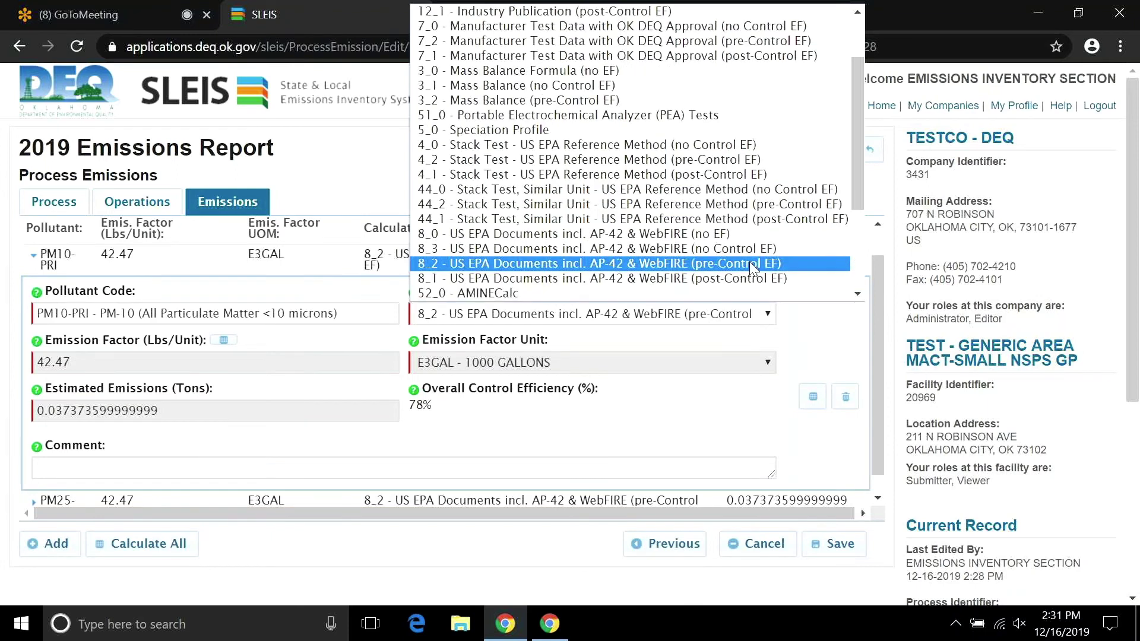
left_click(750, 249)
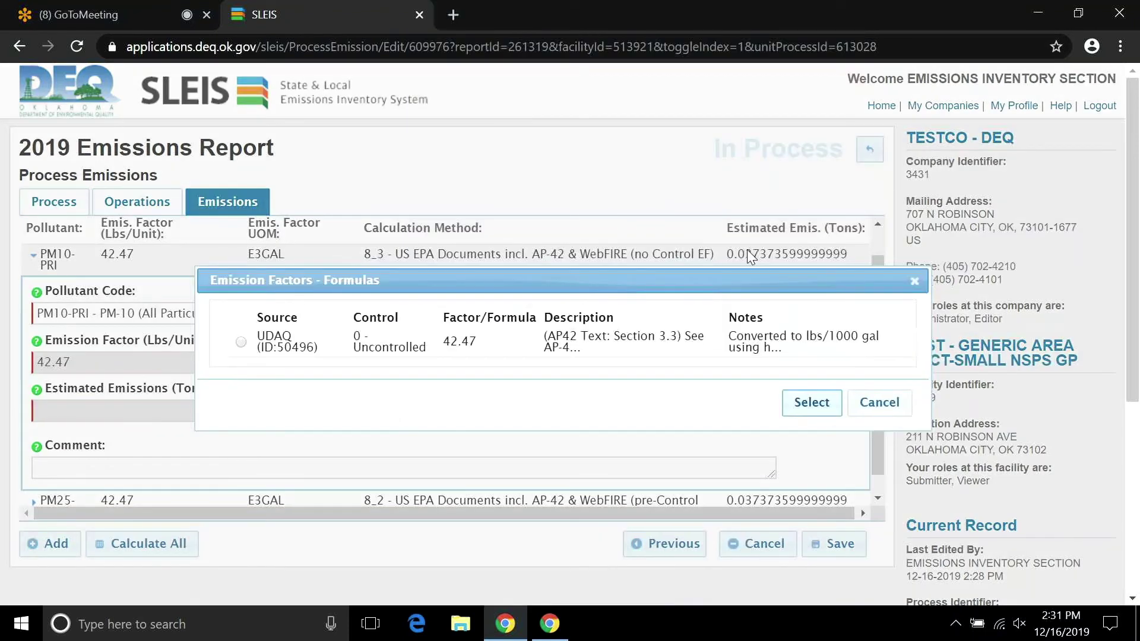
left_click(378, 332)
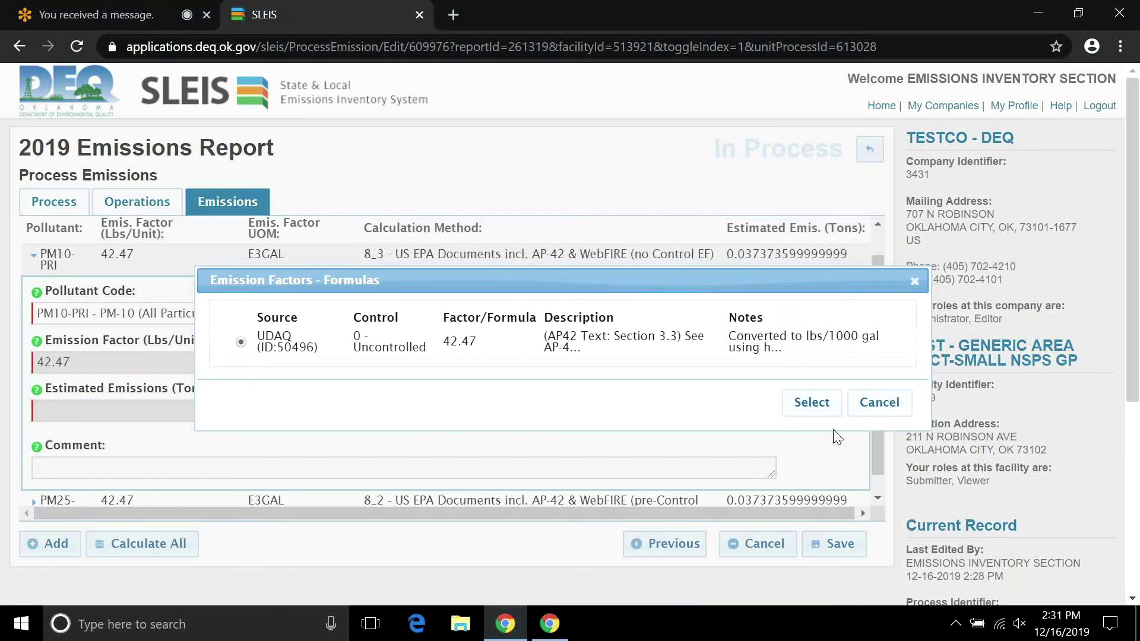
left_click(812, 403)
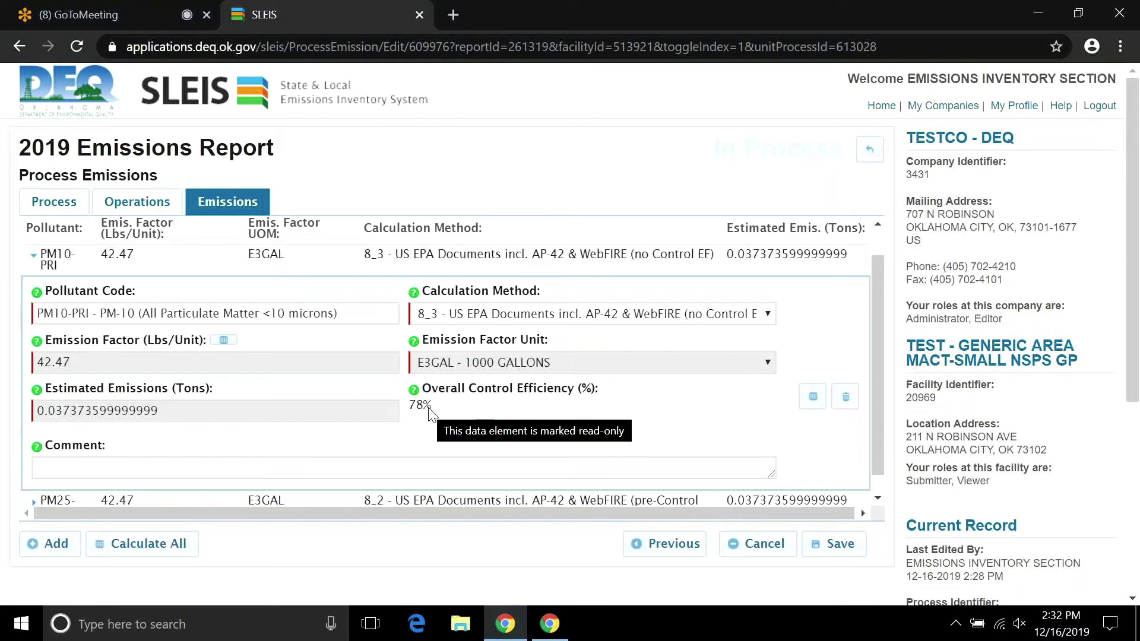
Switch PM10-PRI's calculation method to 8_1 post-control EF.
left_click(770, 318)
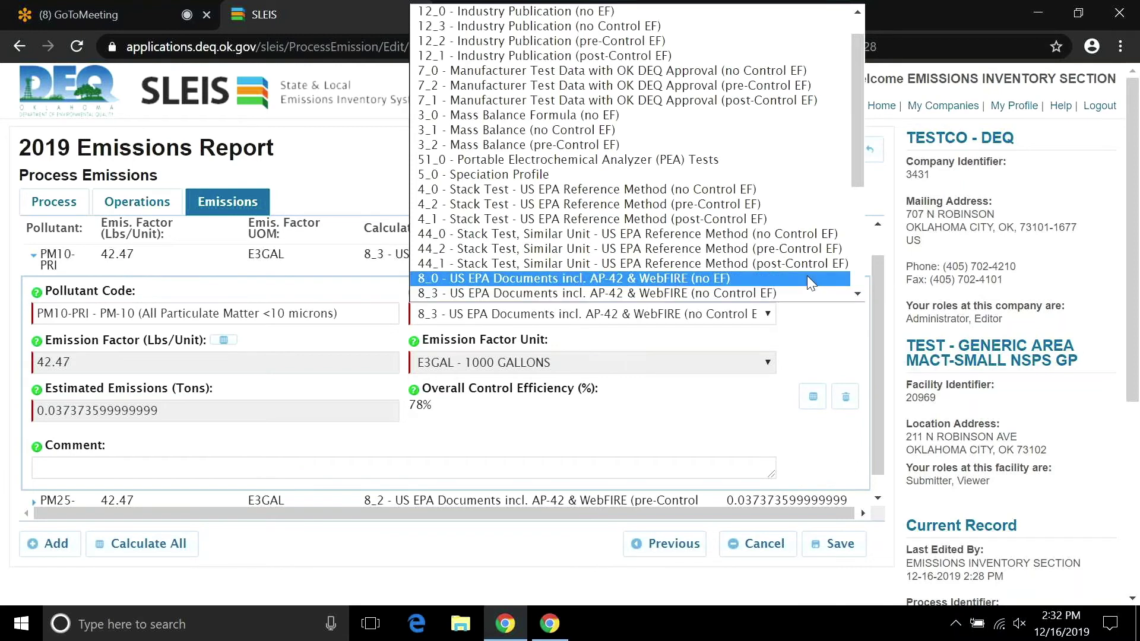
left_click_drag(856, 168, 864, 212)
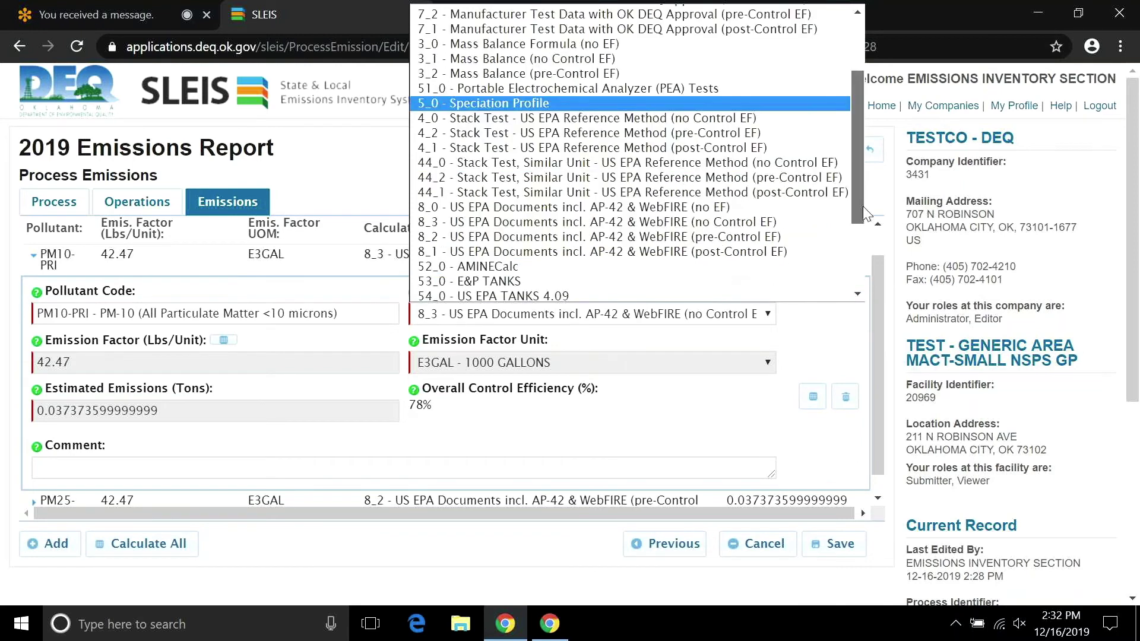
left_click(764, 252)
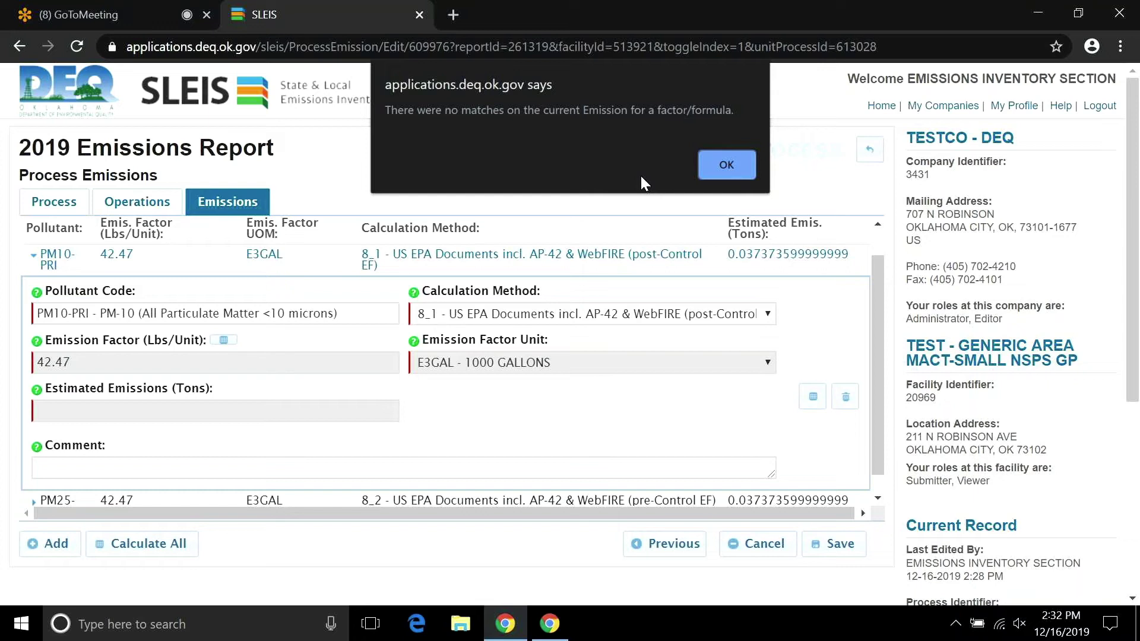
Dismiss the no-matching-factor alert, keep PM10-PRI on 8_1, and go back to Process Emissions.
left_click(713, 166)
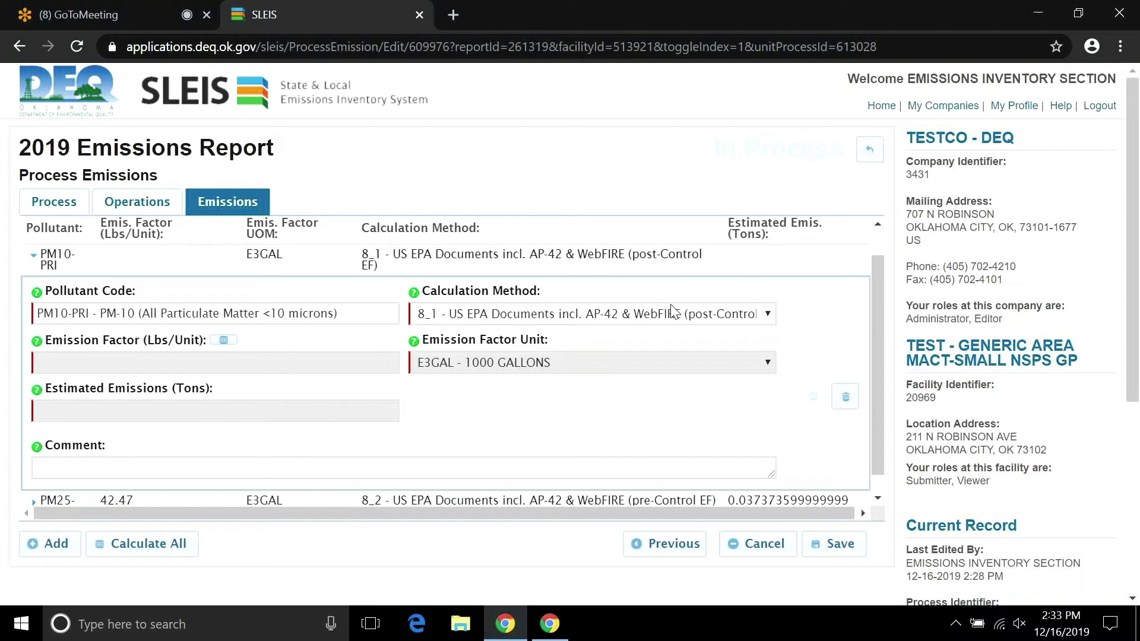
left_click(769, 314)
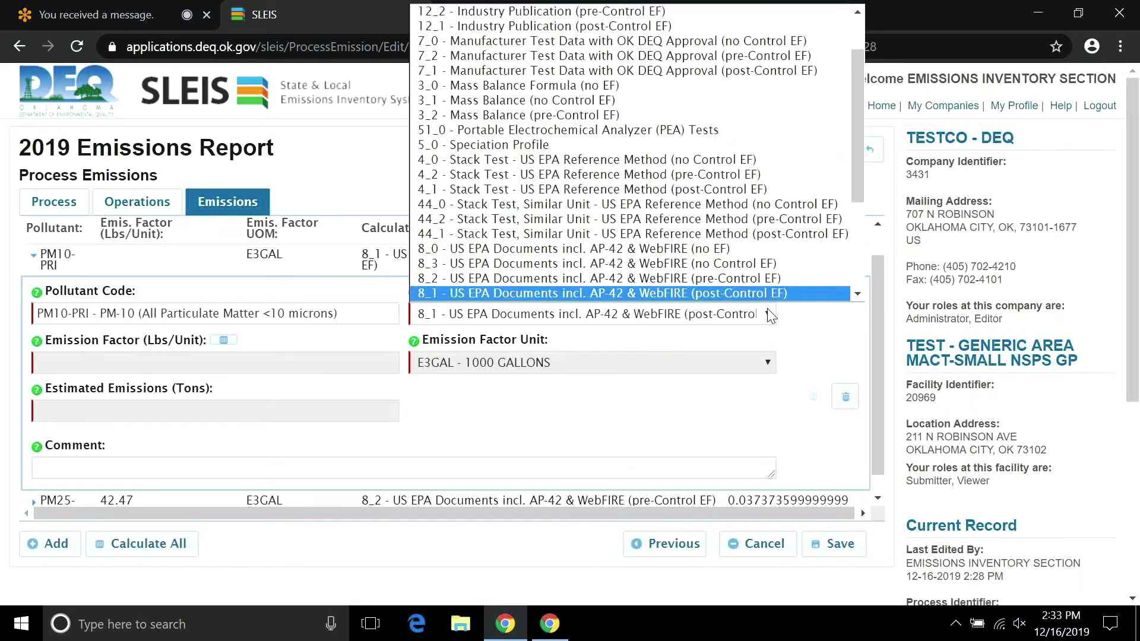
left_click(795, 317)
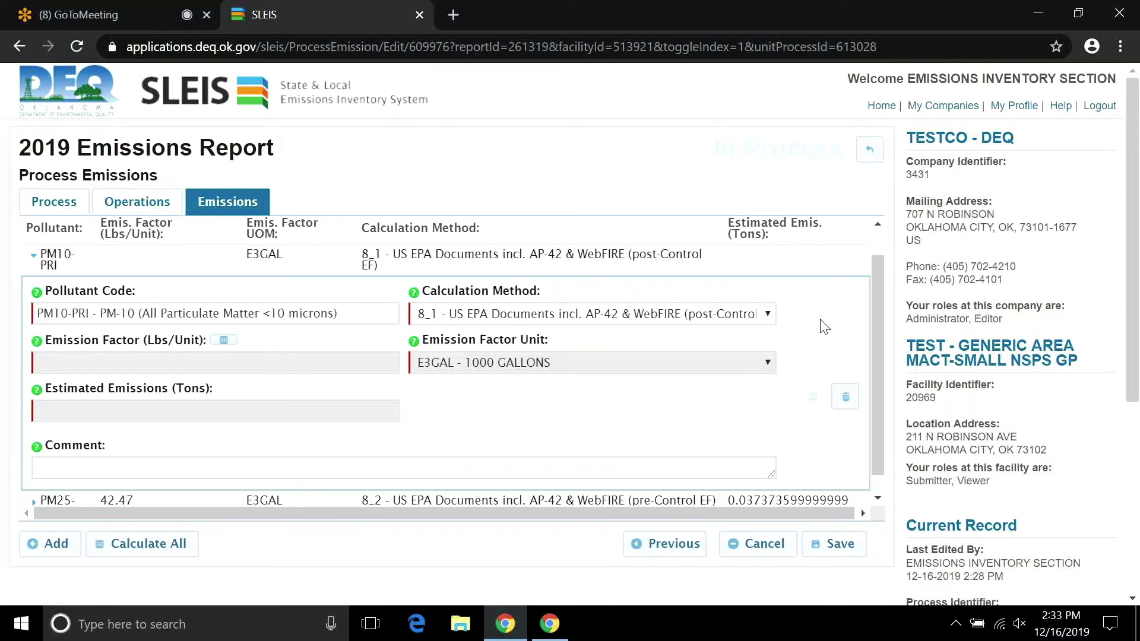
left_click(869, 150)
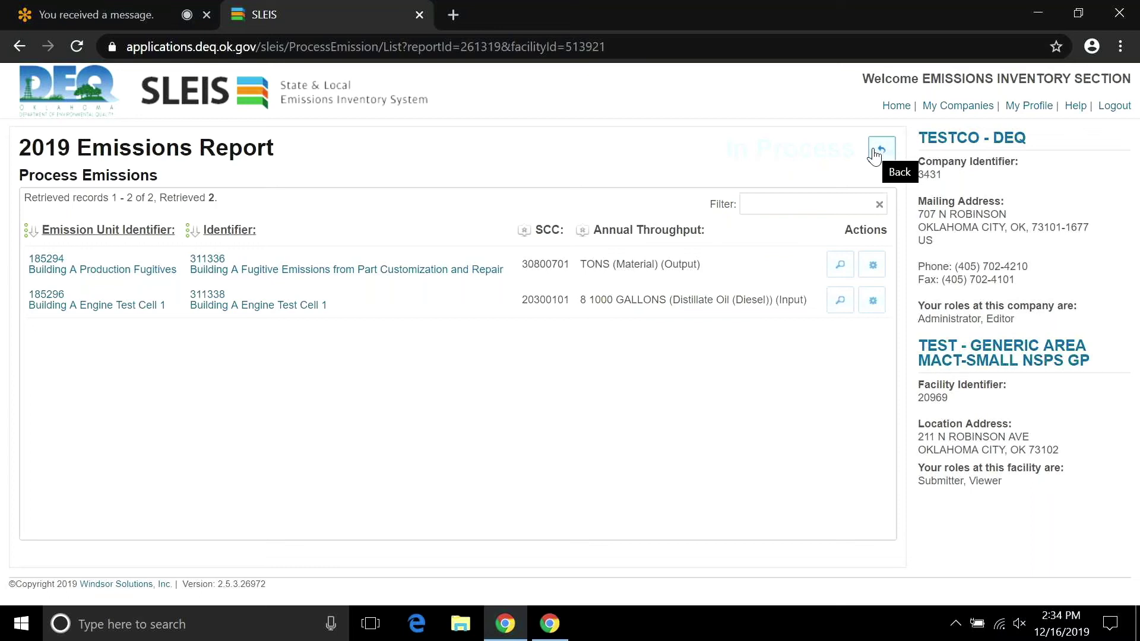
Return to the report page, open Unit Processes, and look at the Building A Engine Test Cell 1 process.
left_click(875, 156)
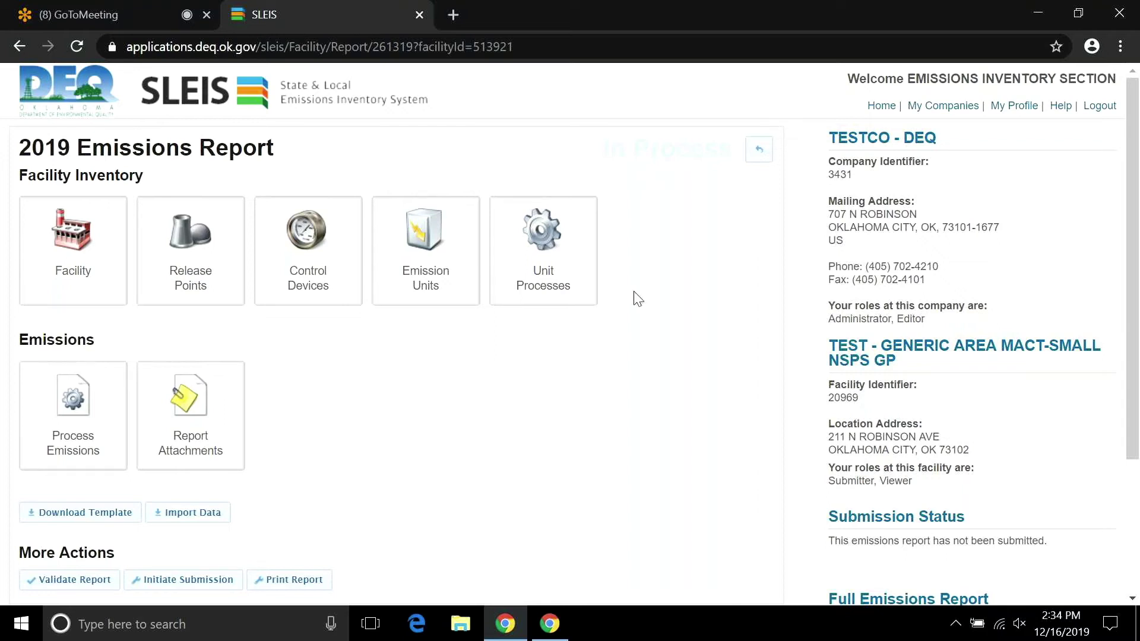
left_click_drag(1133, 178, 1135, 224)
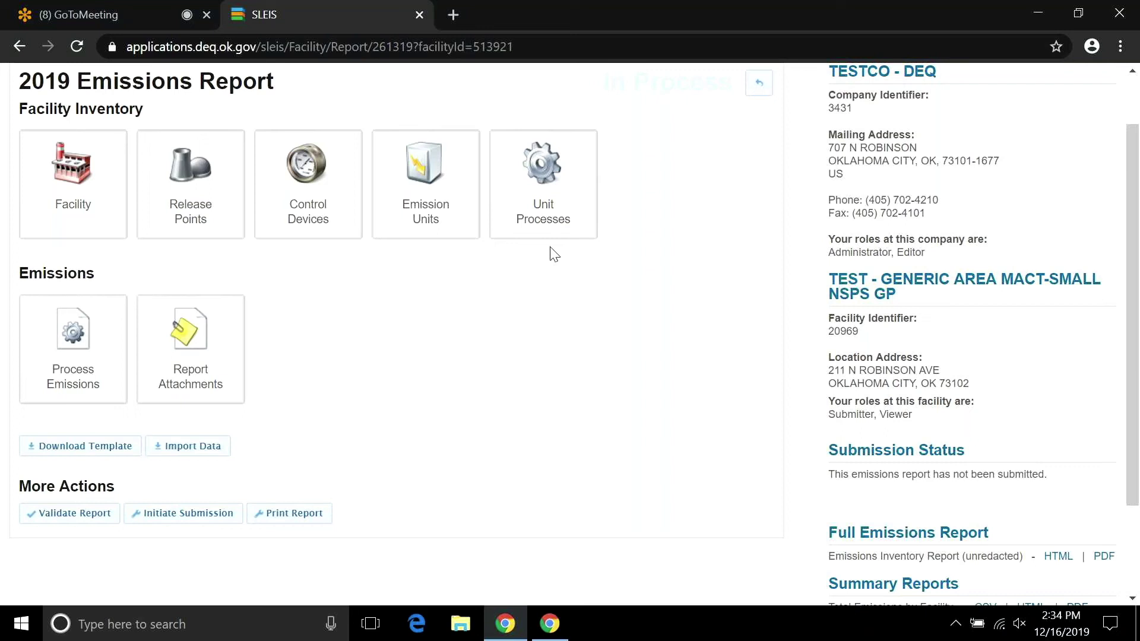
left_click(543, 210)
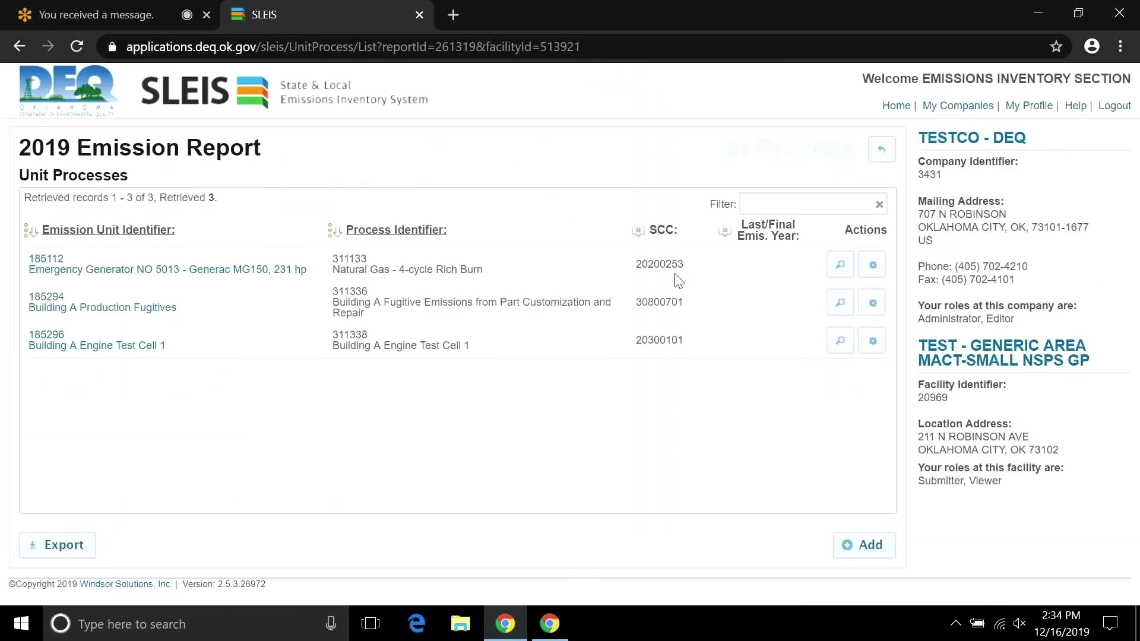
left_click(871, 340)
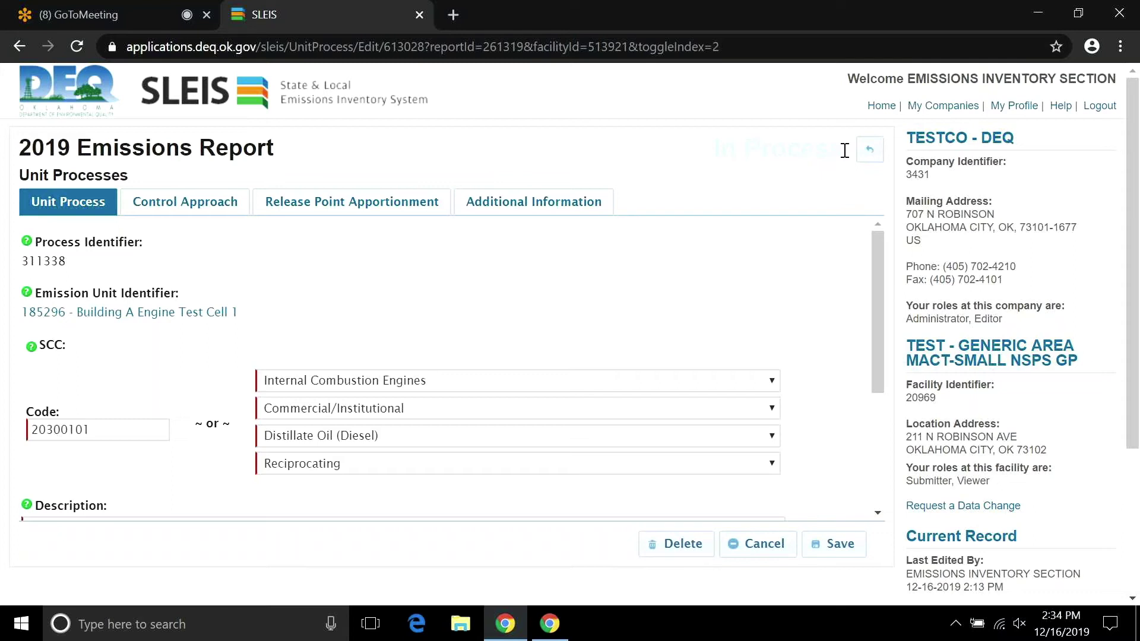
left_click(863, 153)
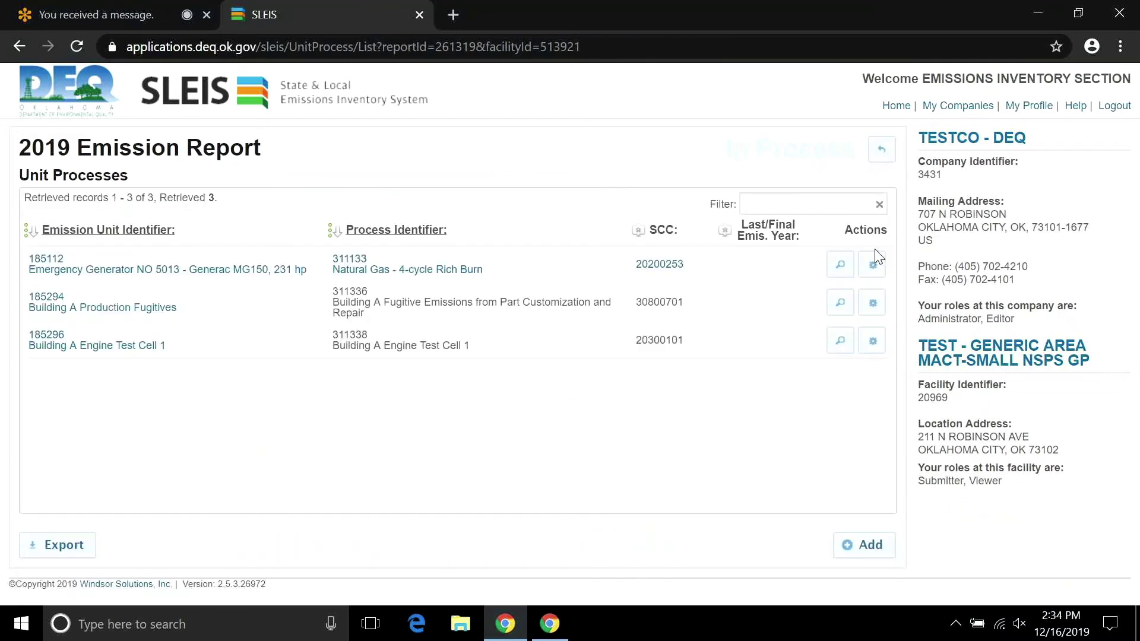
Check unit process 311336's Last/Final Emissions Year, then back out to the report overview.
left_click(872, 304)
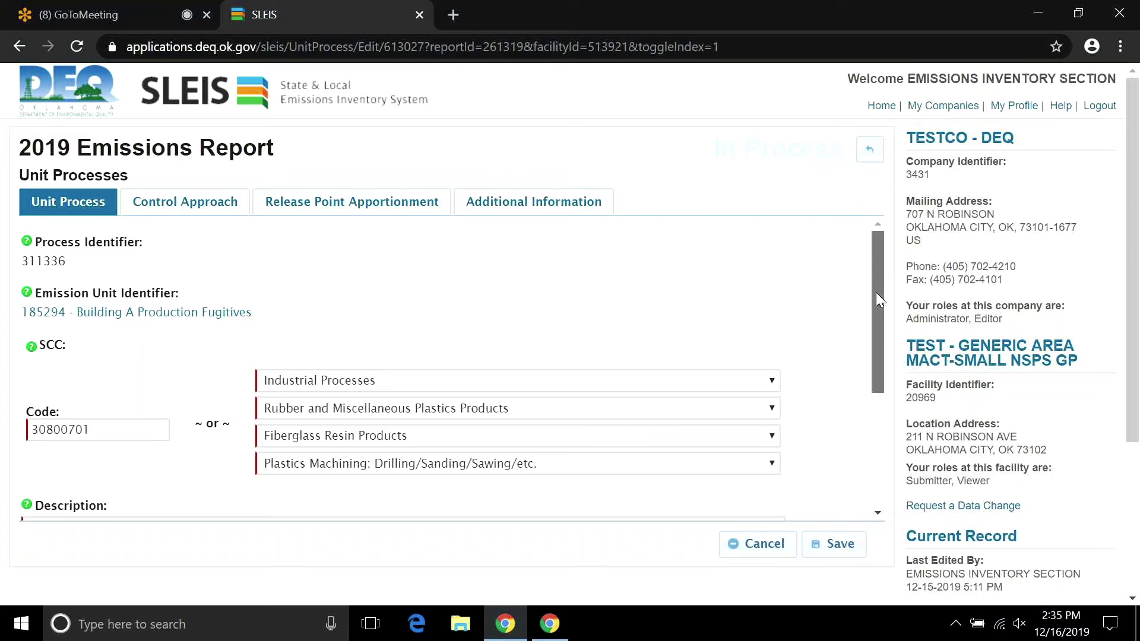
scroll(877, 295, "down", 3)
left_click(651, 432)
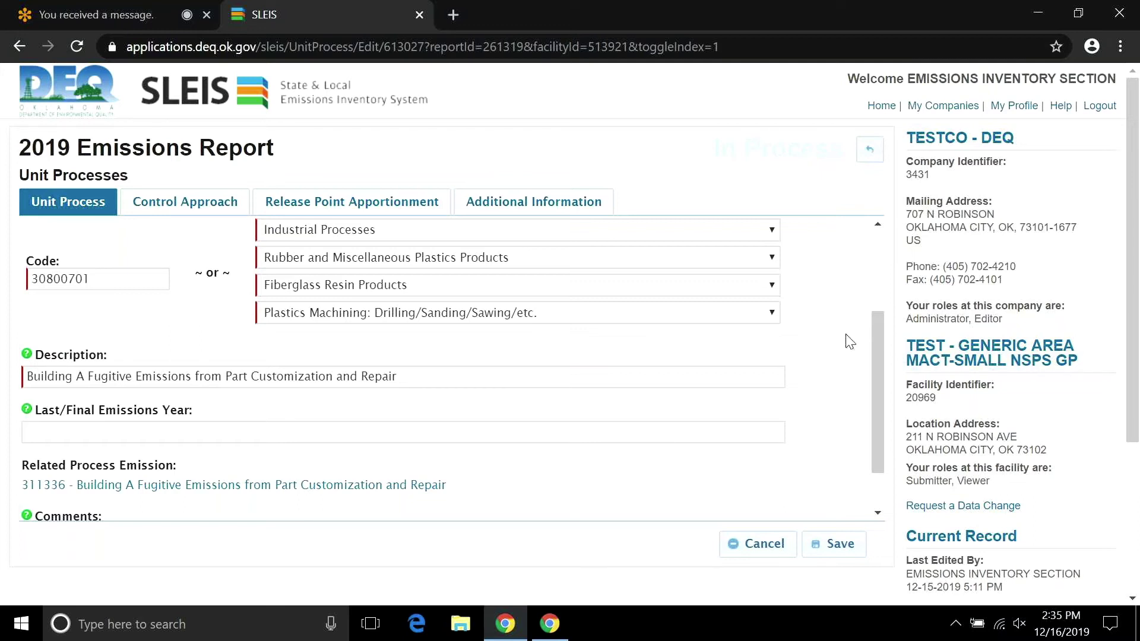
left_click(872, 147)
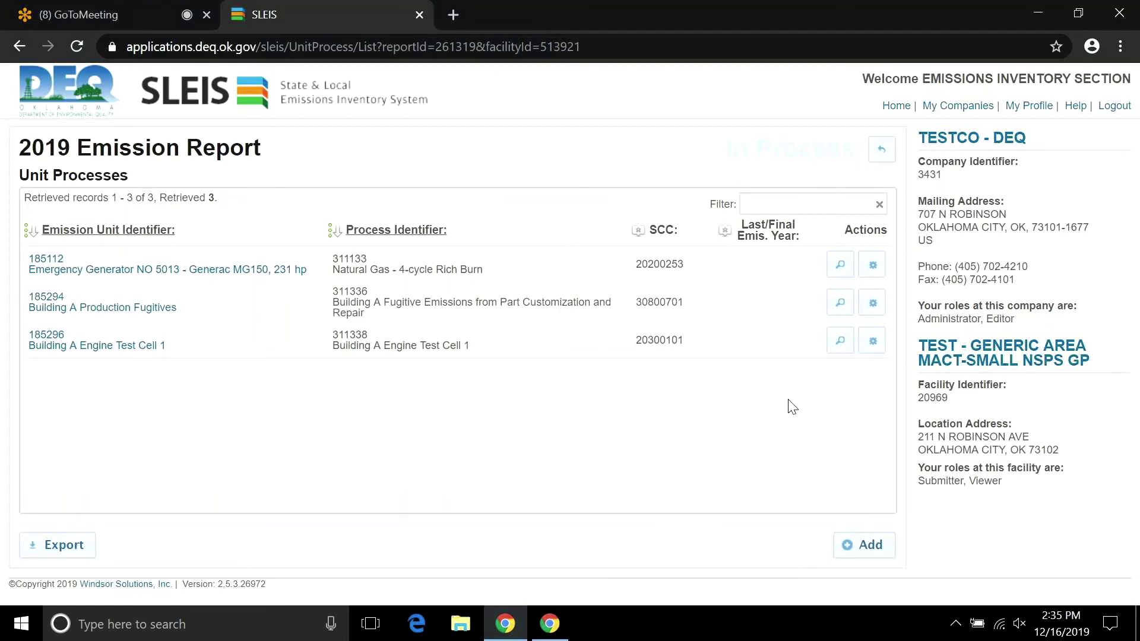
left_click(882, 149)
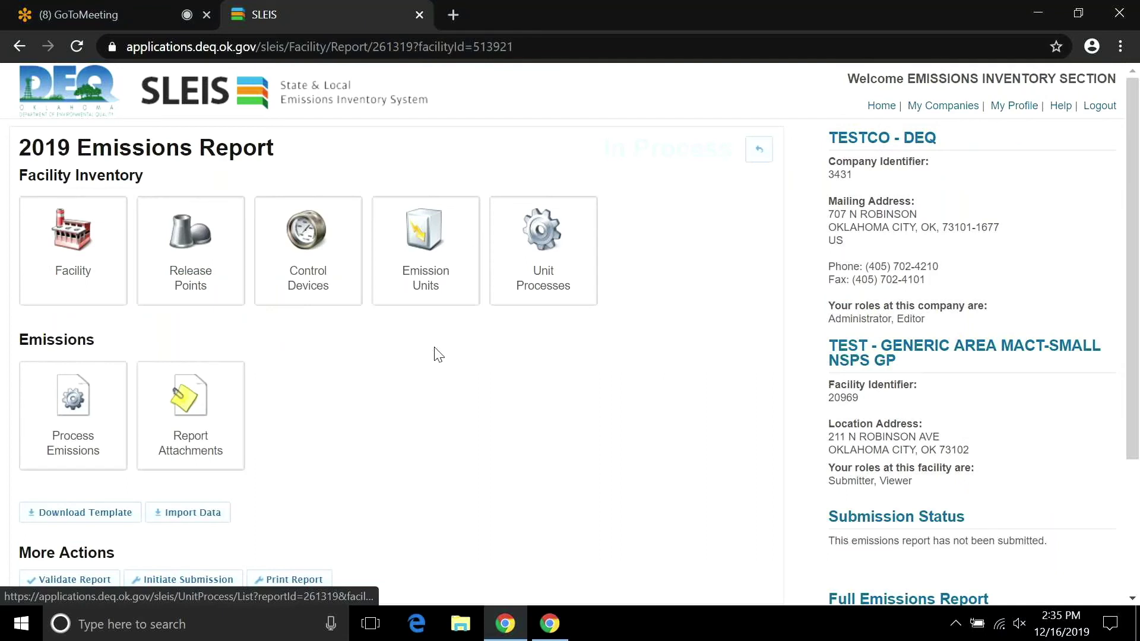
left_click(425, 261)
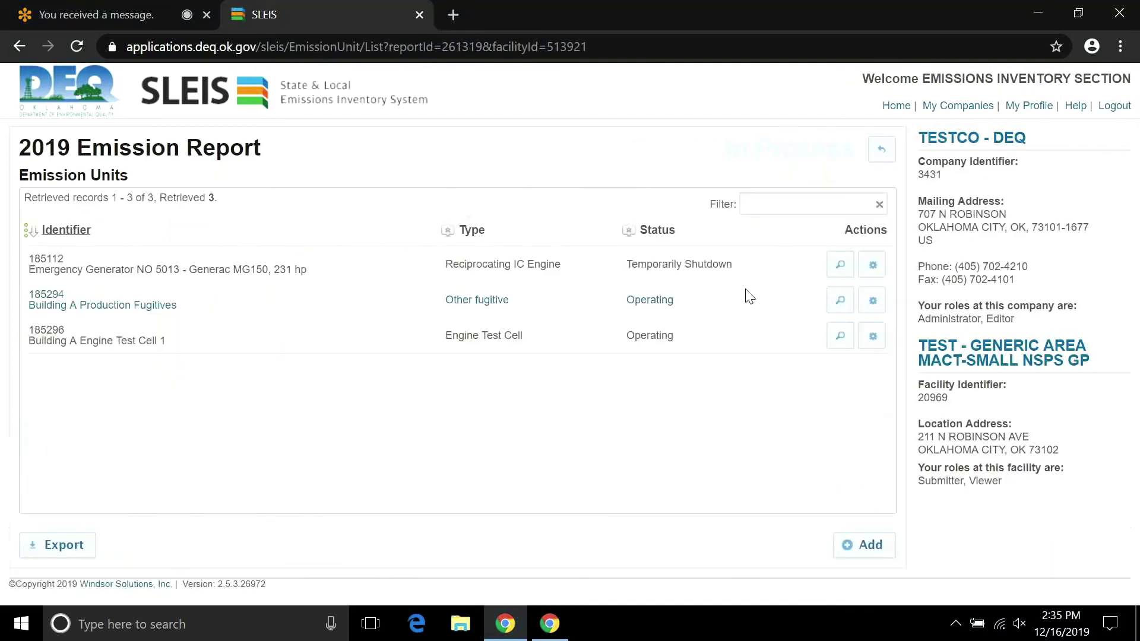
left_click(878, 264)
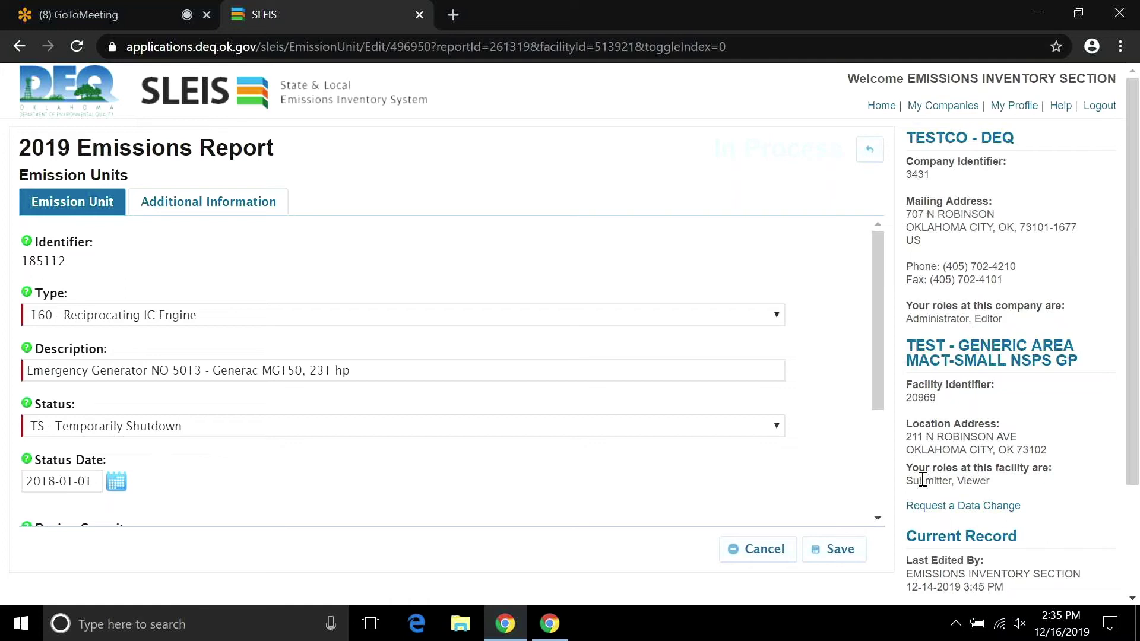
left_click(944, 506)
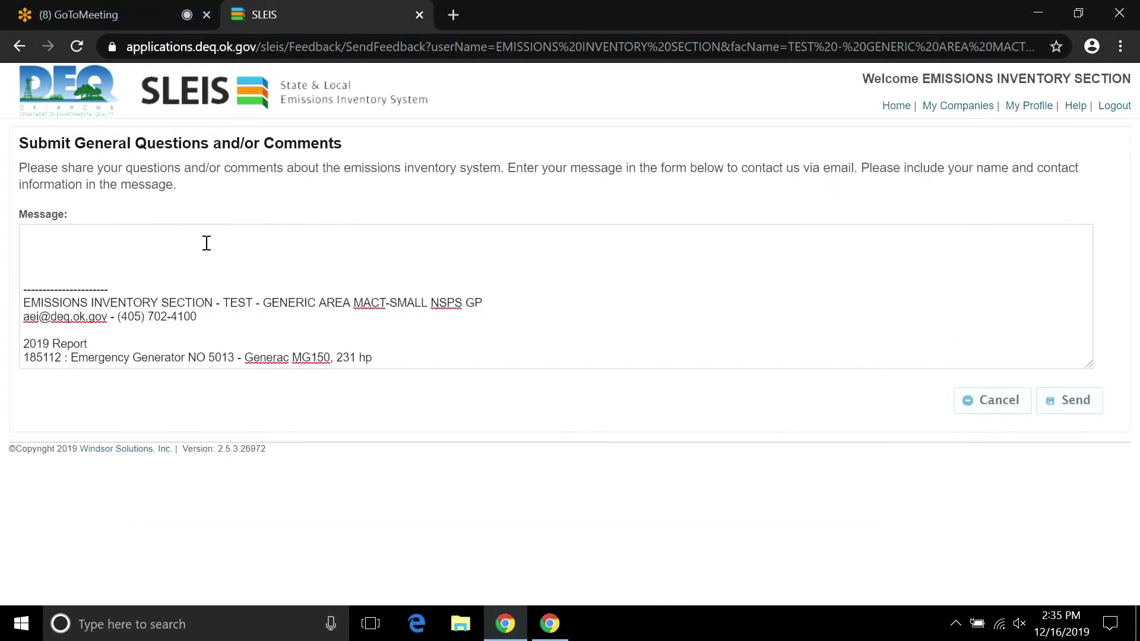
left_click(174, 239)
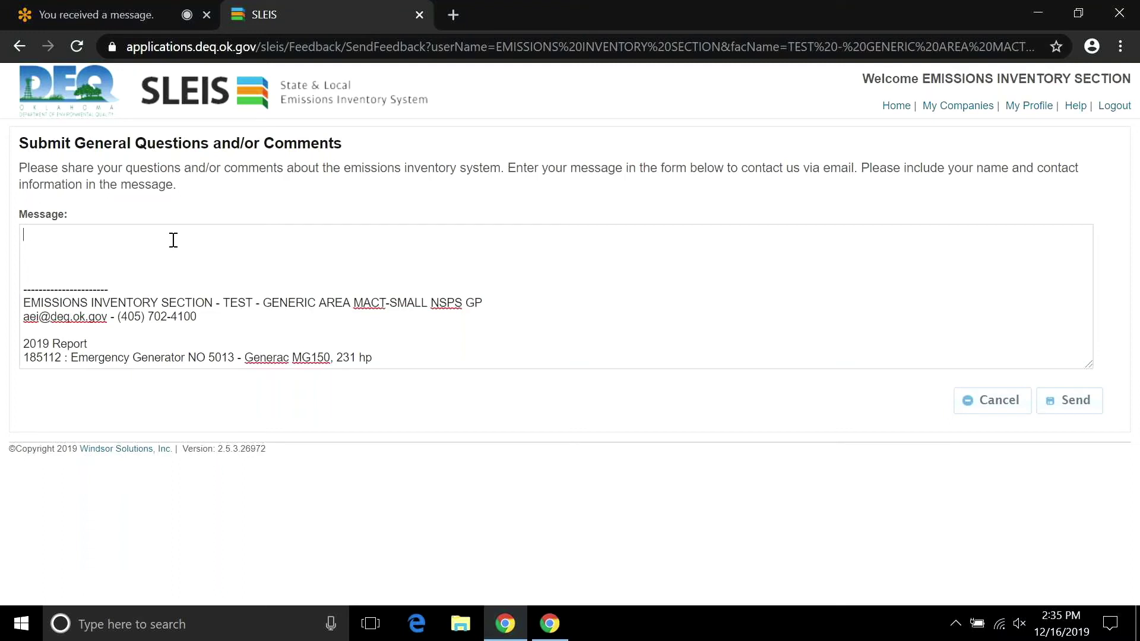
left_click(987, 412)
left_click(869, 151)
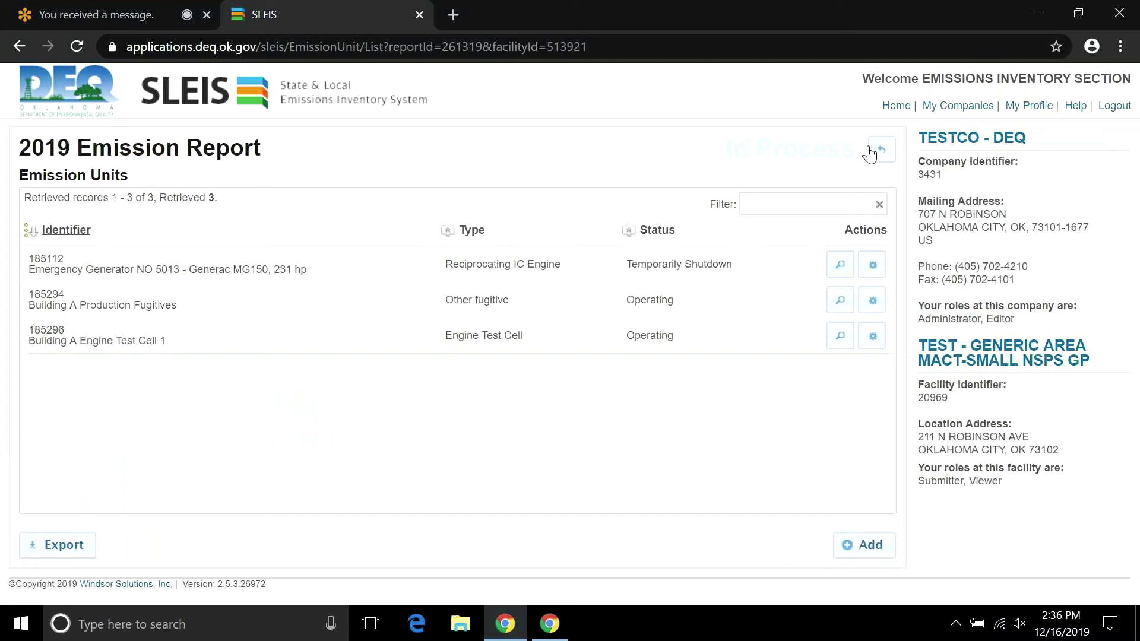
left_click(870, 151)
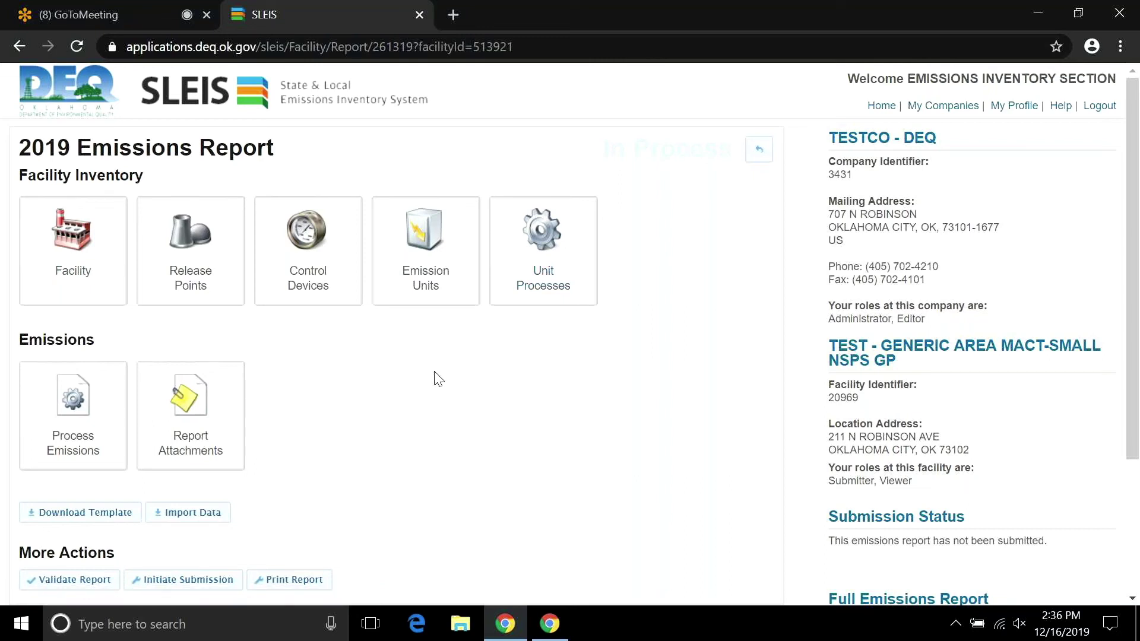
Open process emission 311338's Emissions tab, inspect PM10-PRI (8_2, factor 42.47), and cancel without saving.
left_click(70, 400)
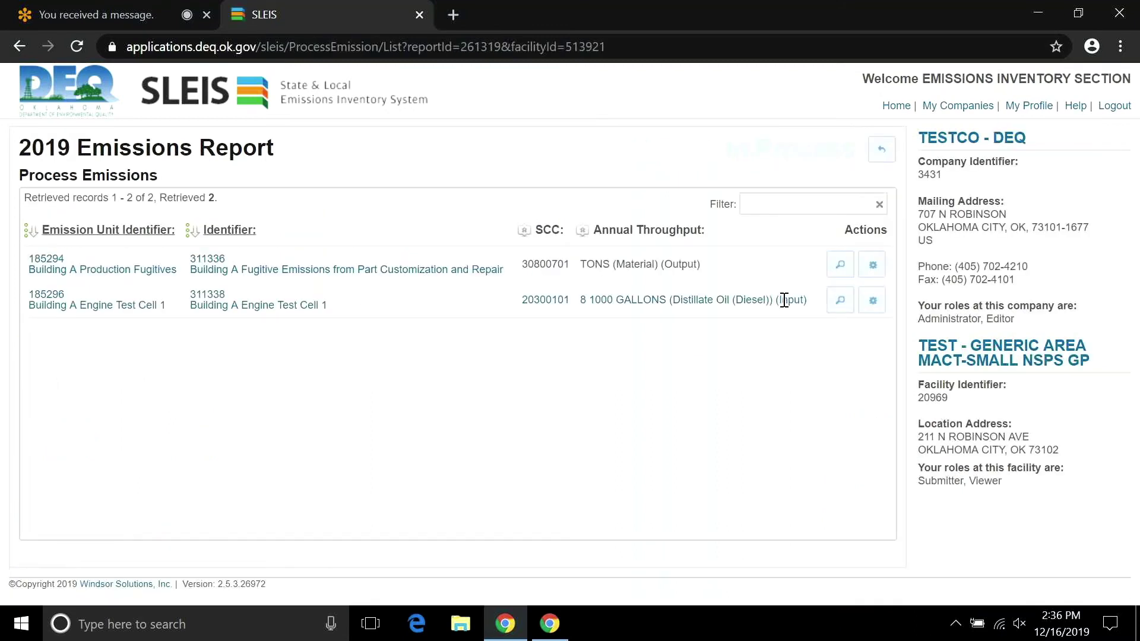
left_click(873, 299)
left_click_drag(875, 287, 878, 442)
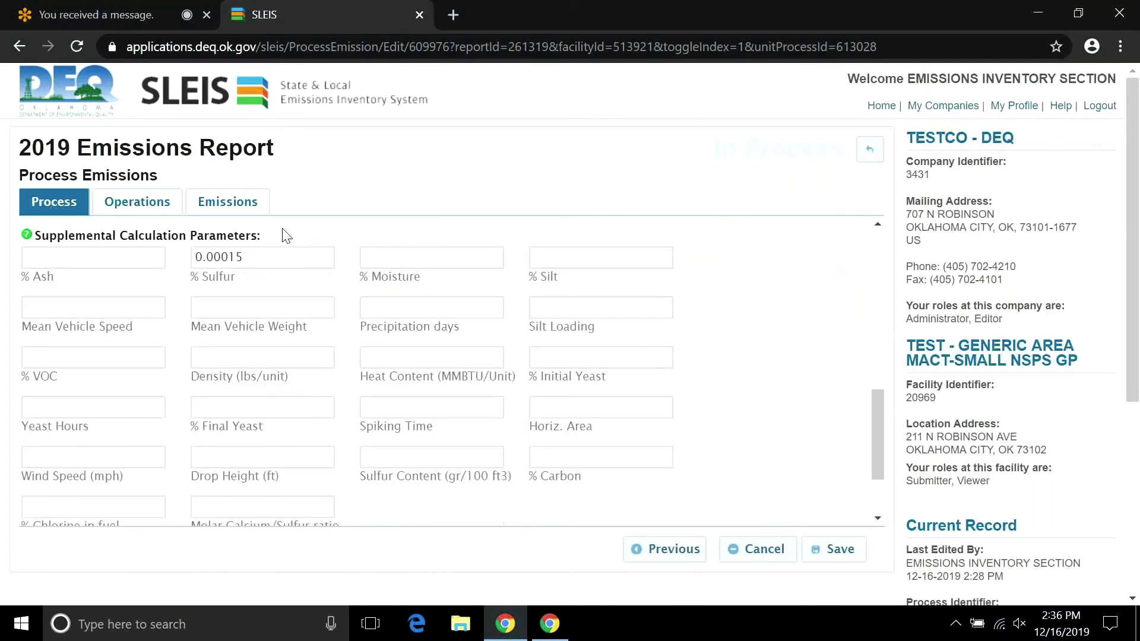
left_click(228, 202)
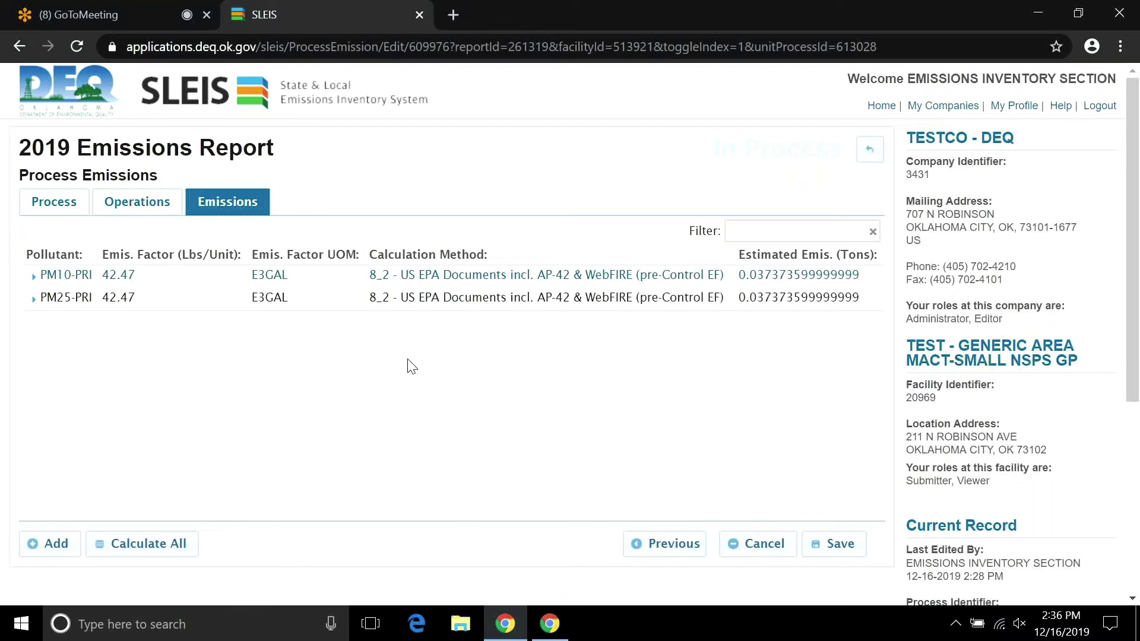
left_click(33, 276)
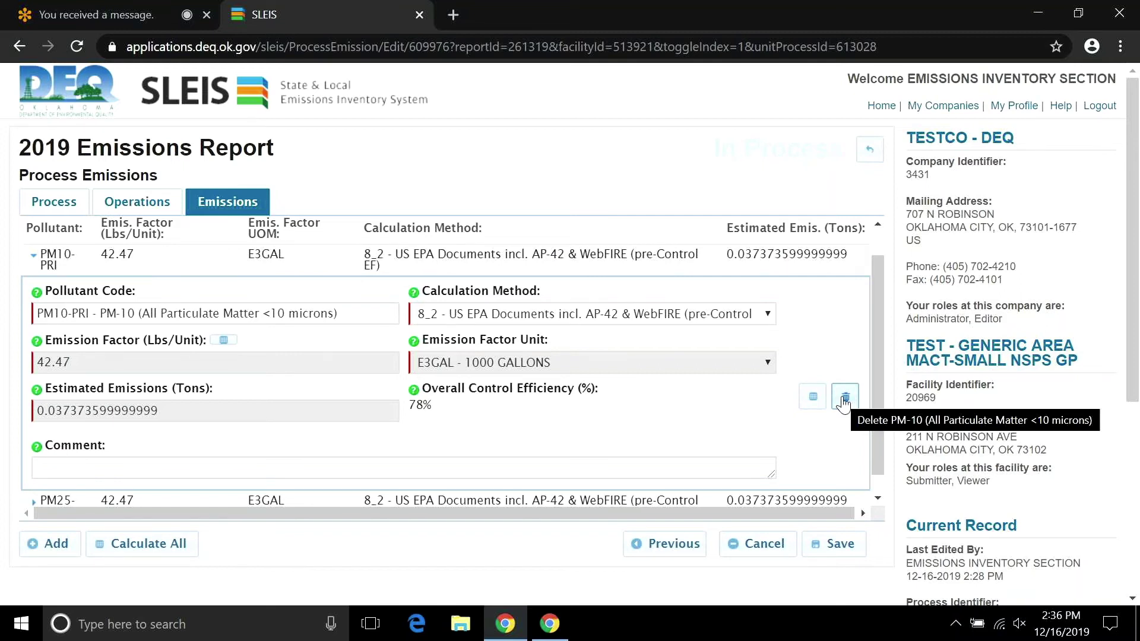
left_click(764, 544)
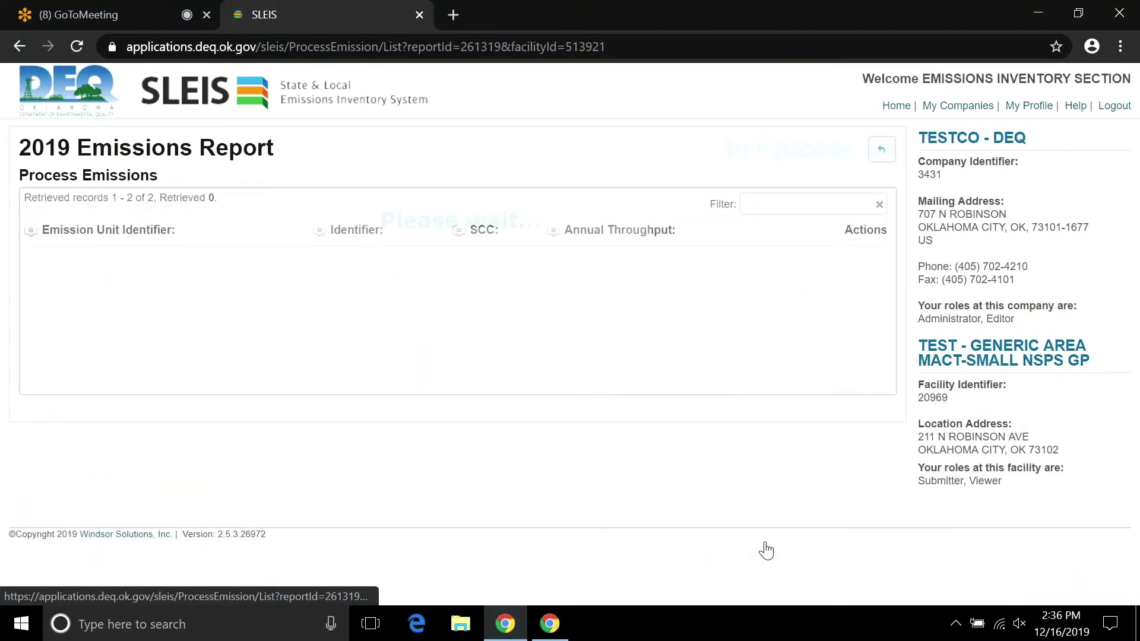
left_click(878, 161)
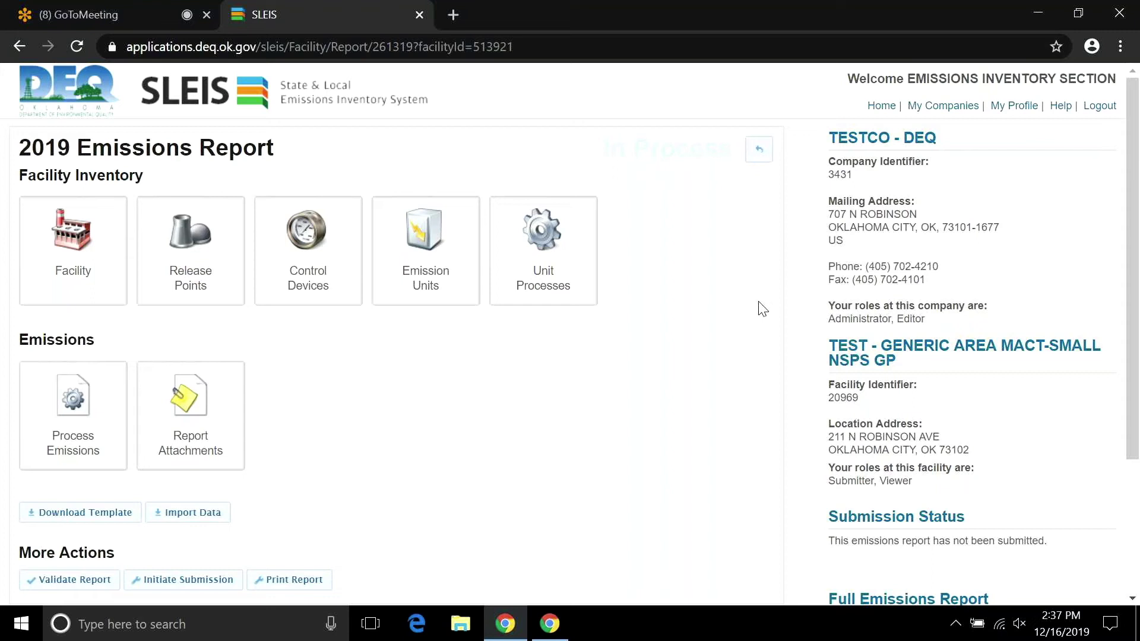
left_click(220, 254)
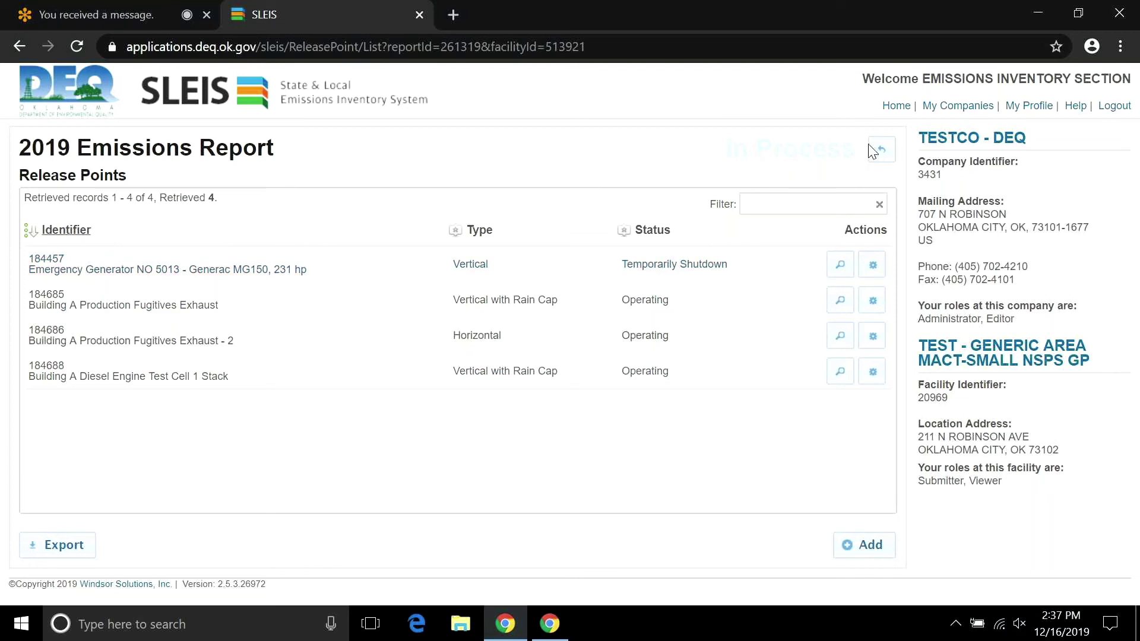
left_click(882, 153)
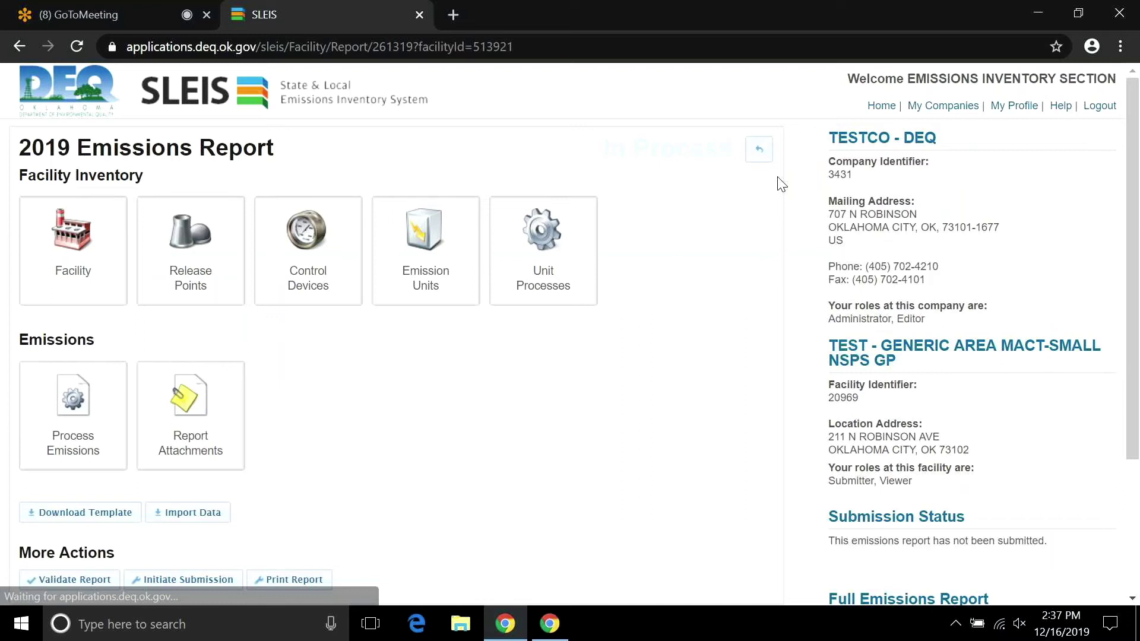
left_click(448, 259)
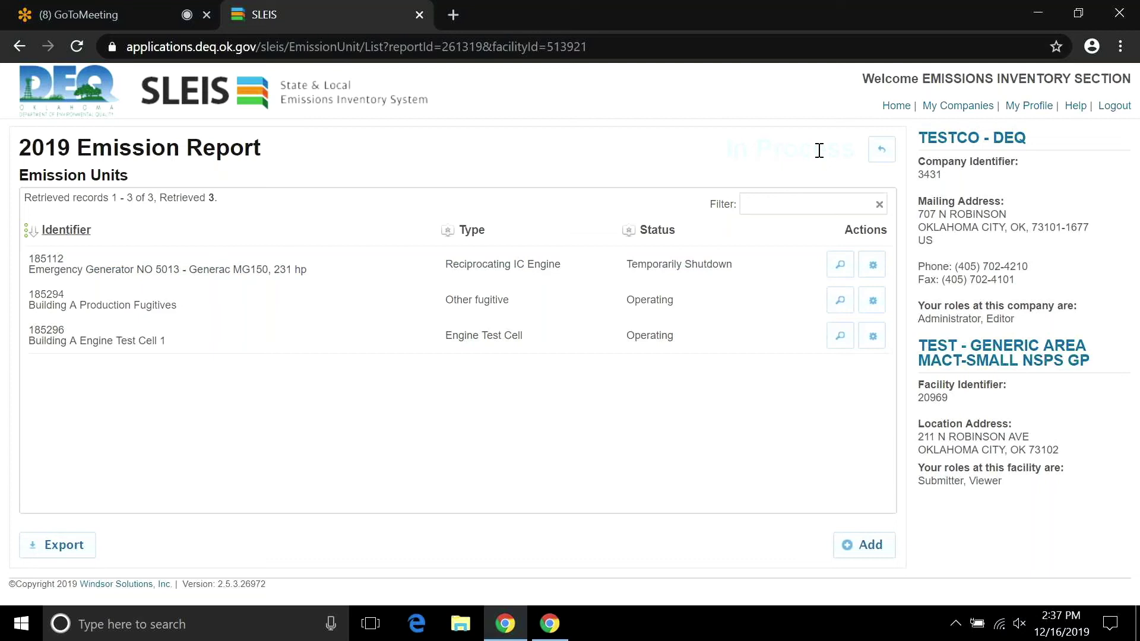
left_click(877, 154)
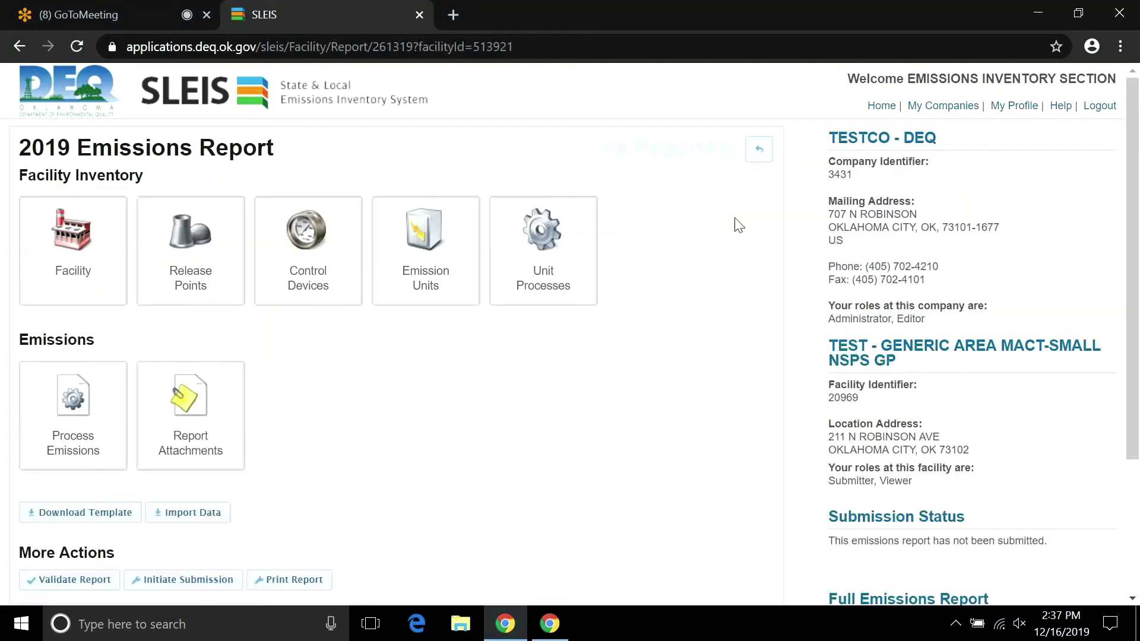
left_click(99, 427)
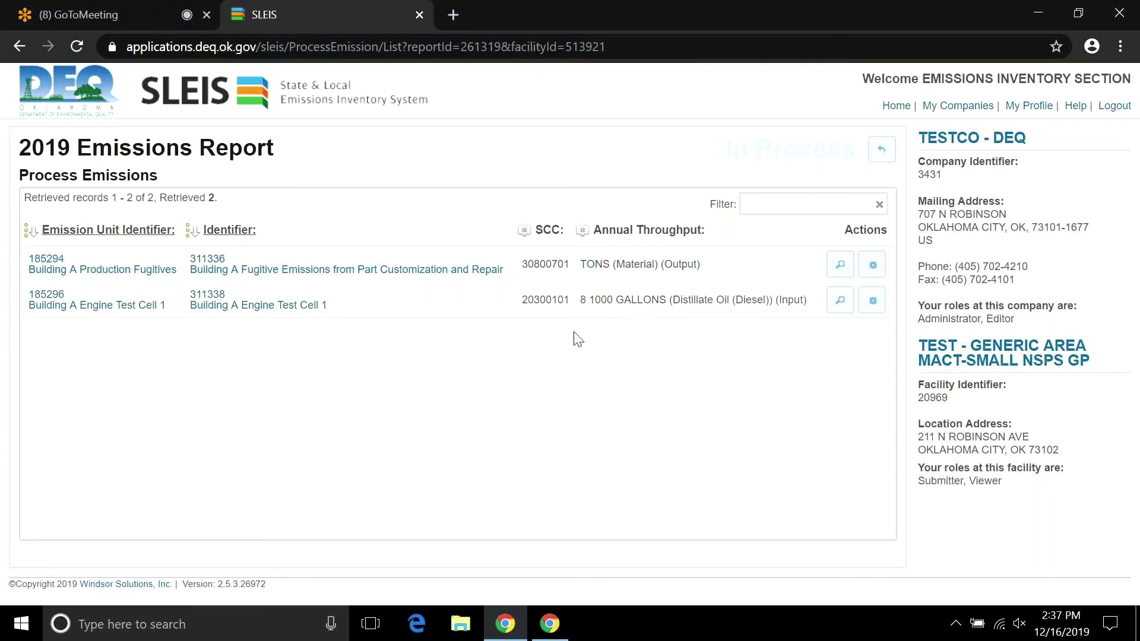
Go back to the report page and open Release Points, listing four release points.
left_click(881, 150)
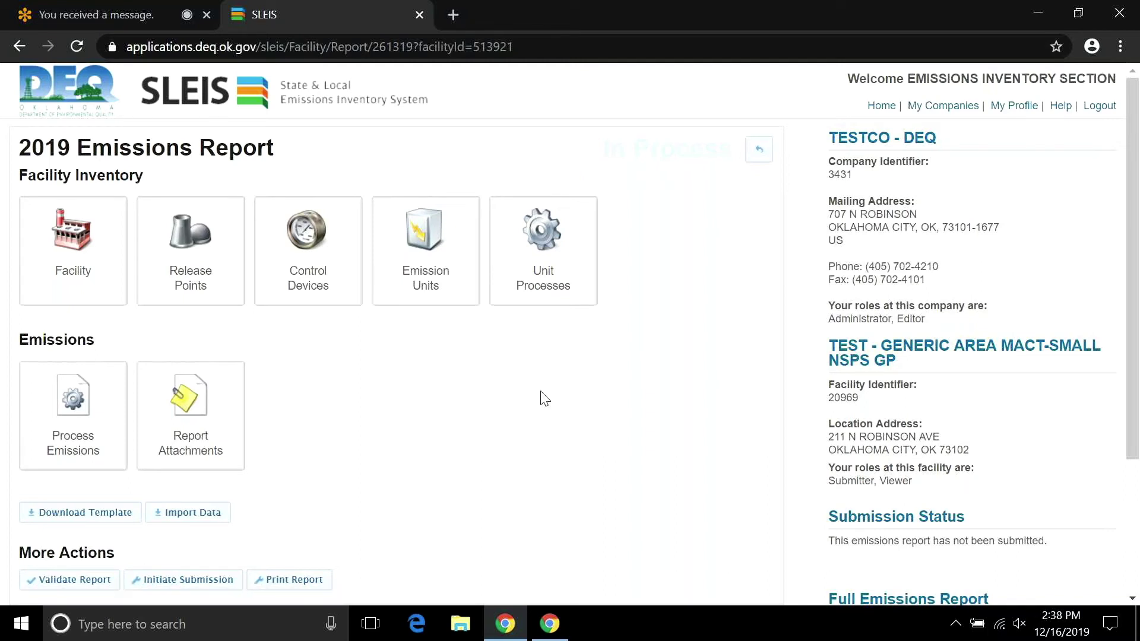
left_click(213, 264)
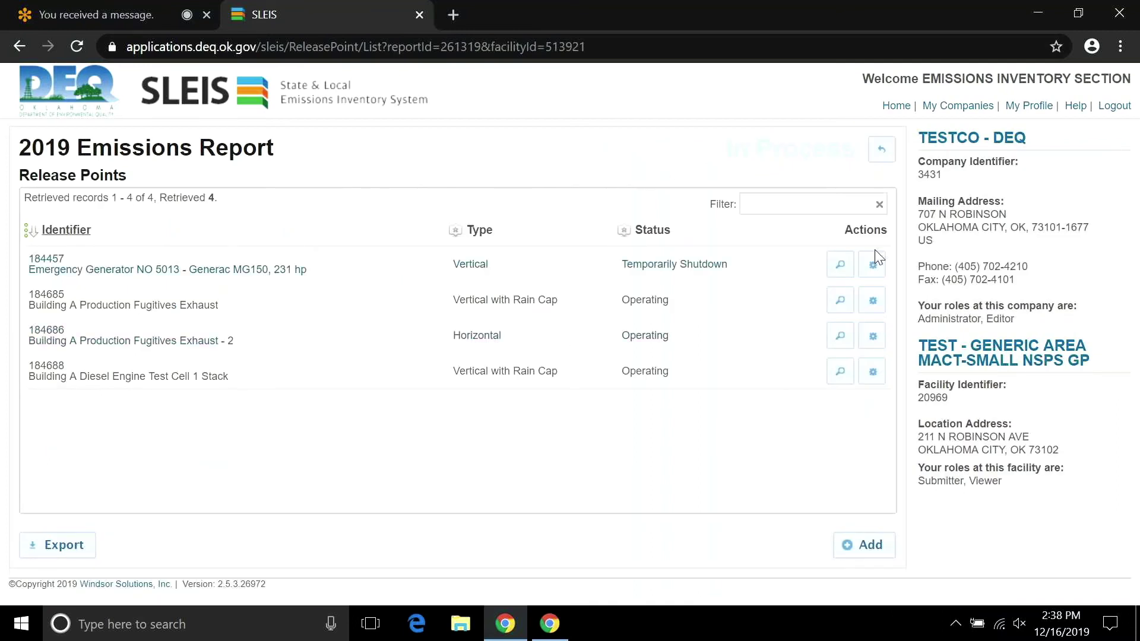
left_click(873, 300)
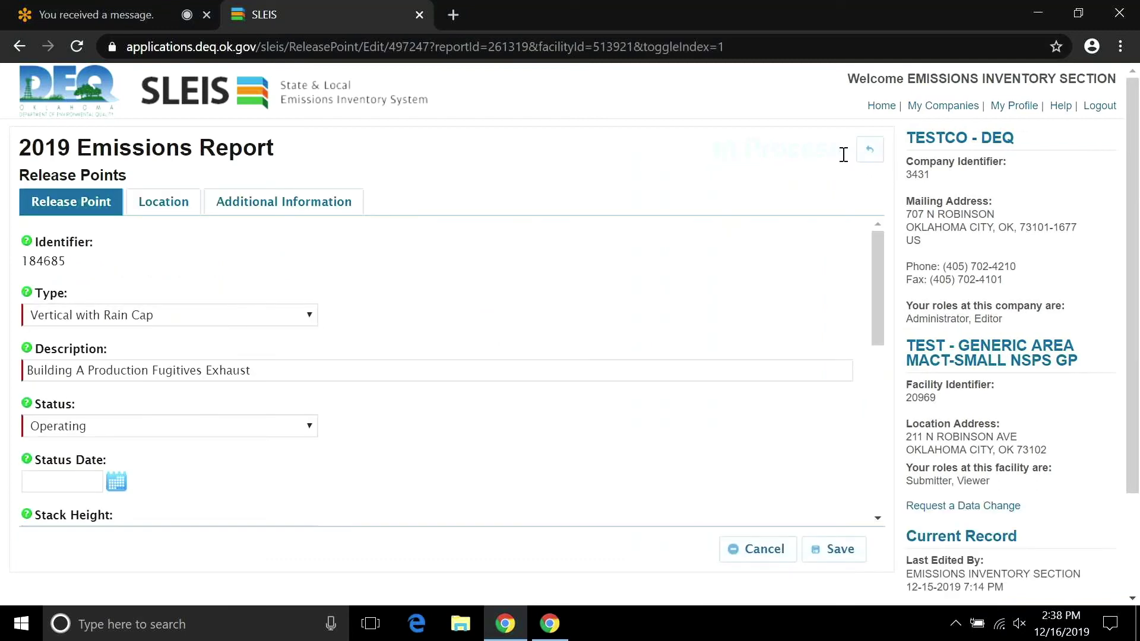
left_click(866, 153)
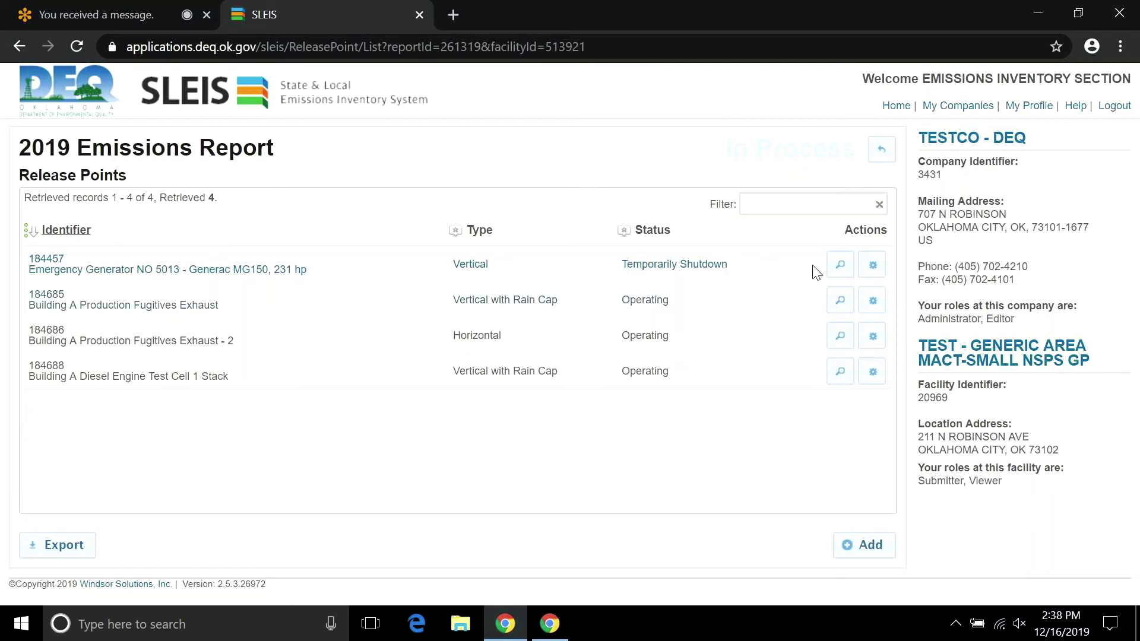
left_click(872, 265)
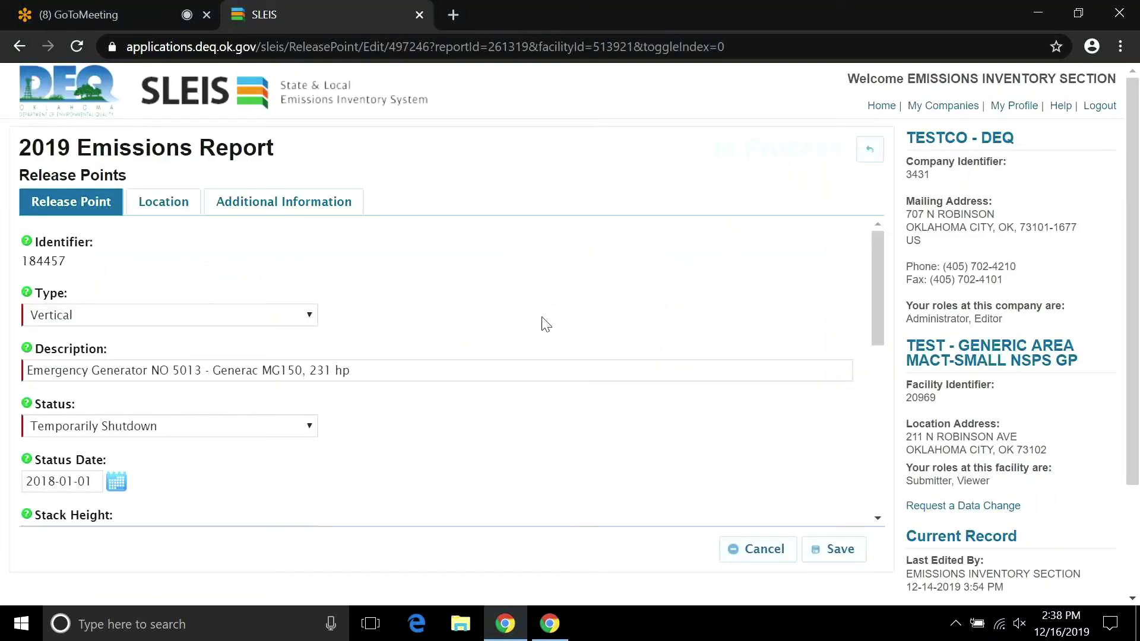
left_click_drag(873, 288, 867, 334)
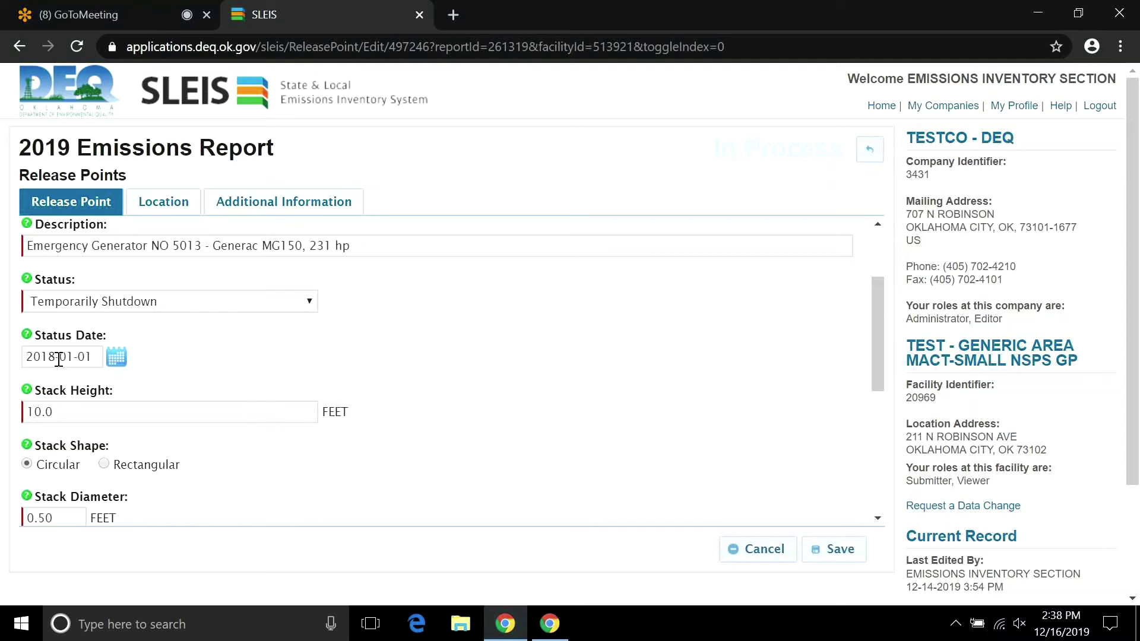
left_click(116, 359)
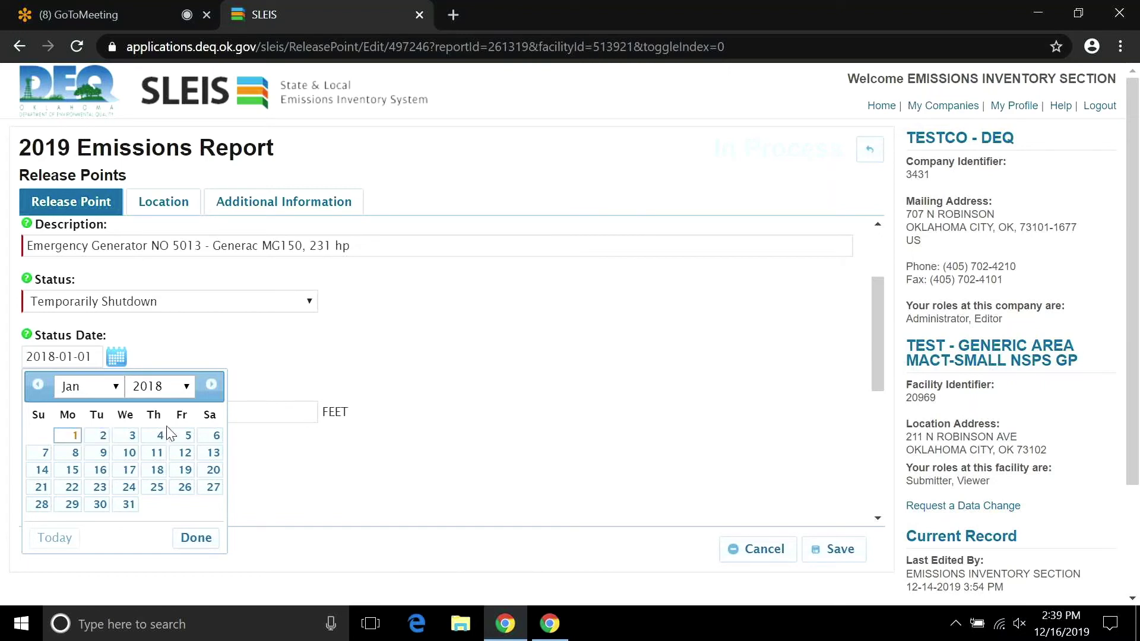
left_click(73, 438)
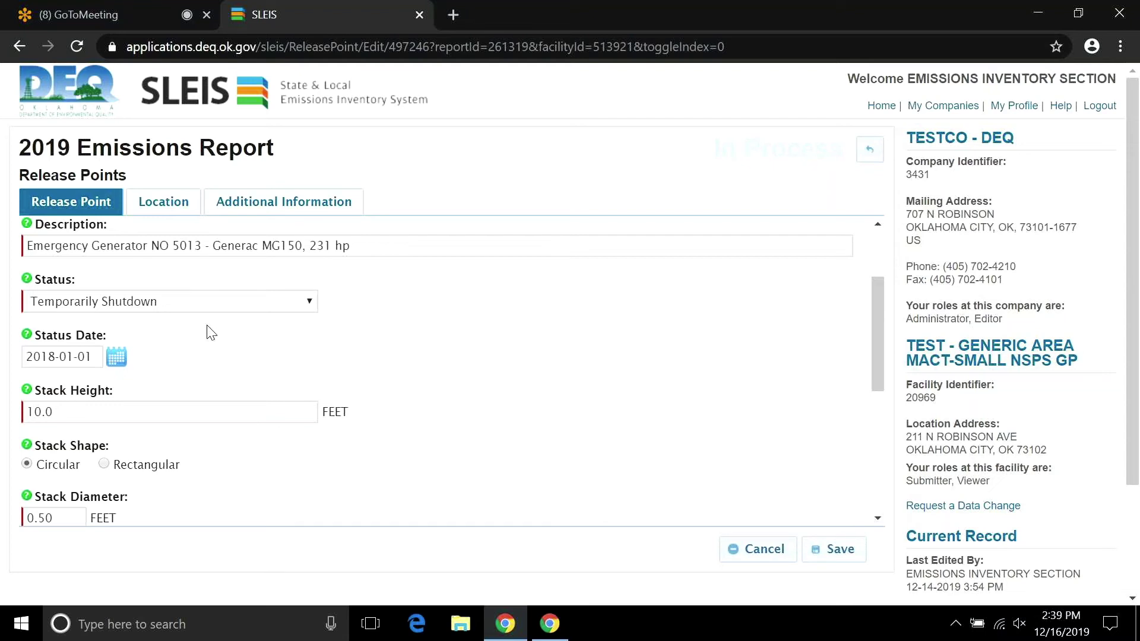
Switch the status to Operating and back to Temporarily Shutdown, clearing the old status date.
left_click(307, 303)
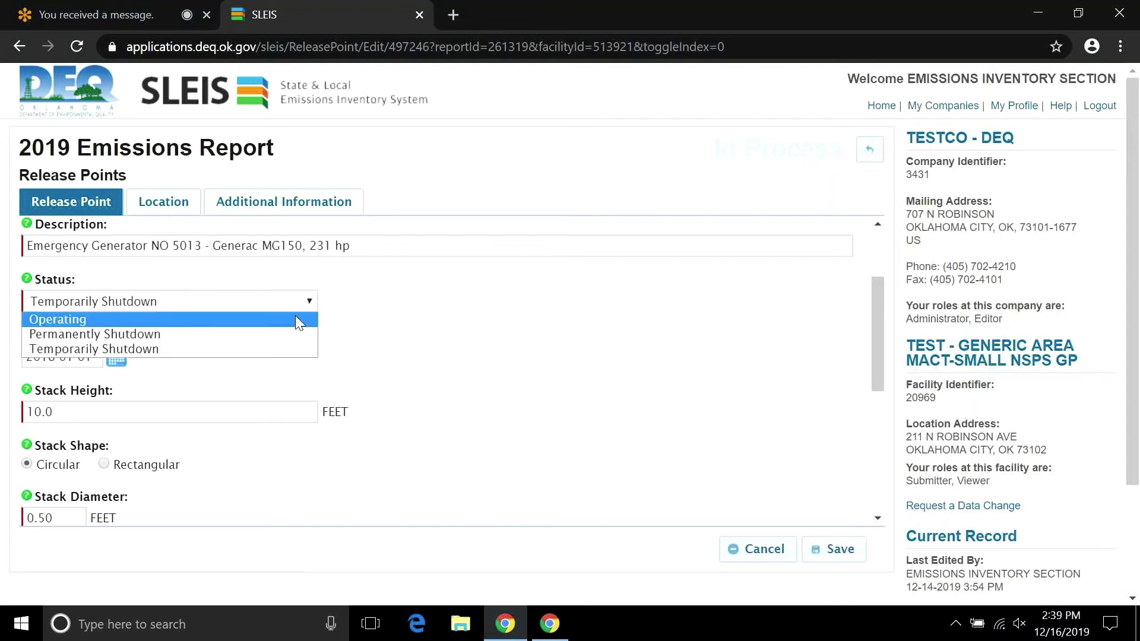
left_click(298, 320)
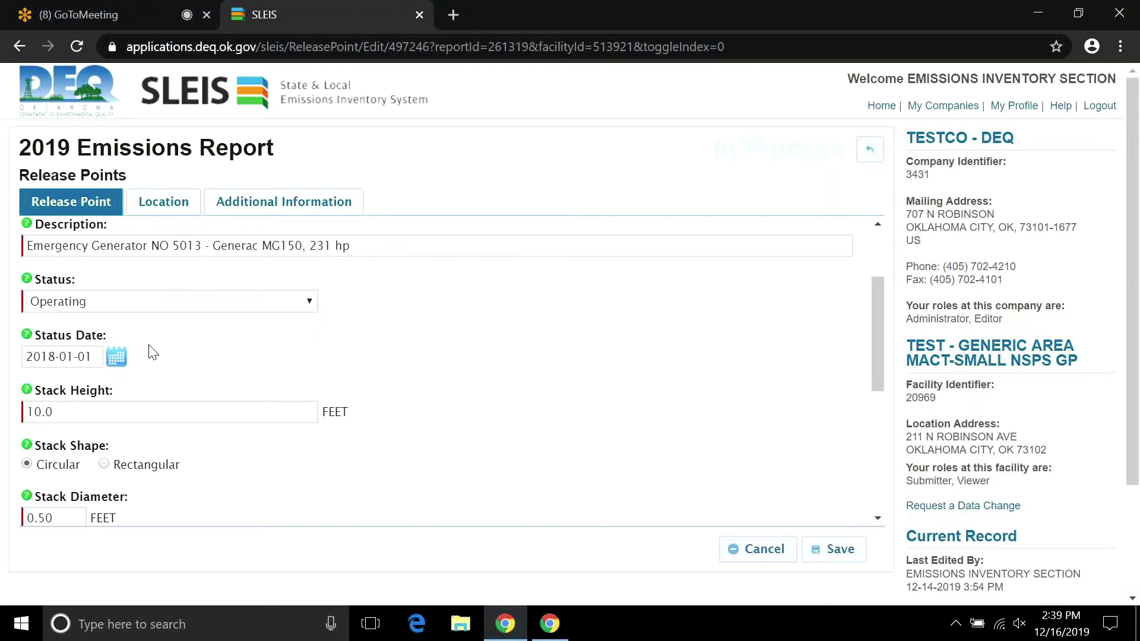
left_click(92, 358)
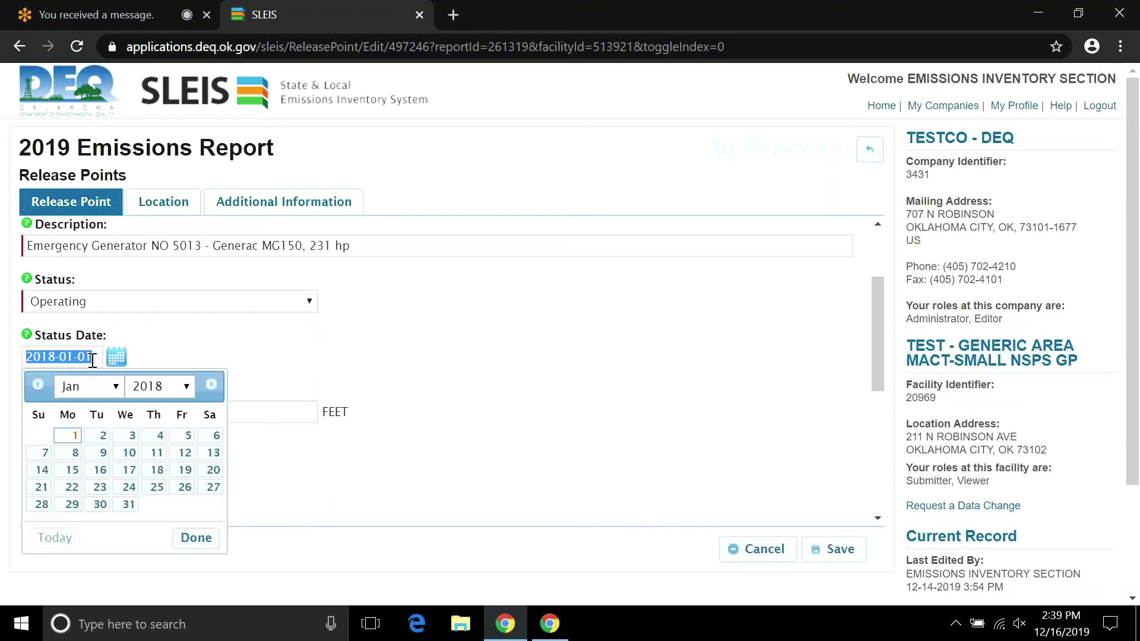
key("BackSpace")
left_click(324, 360)
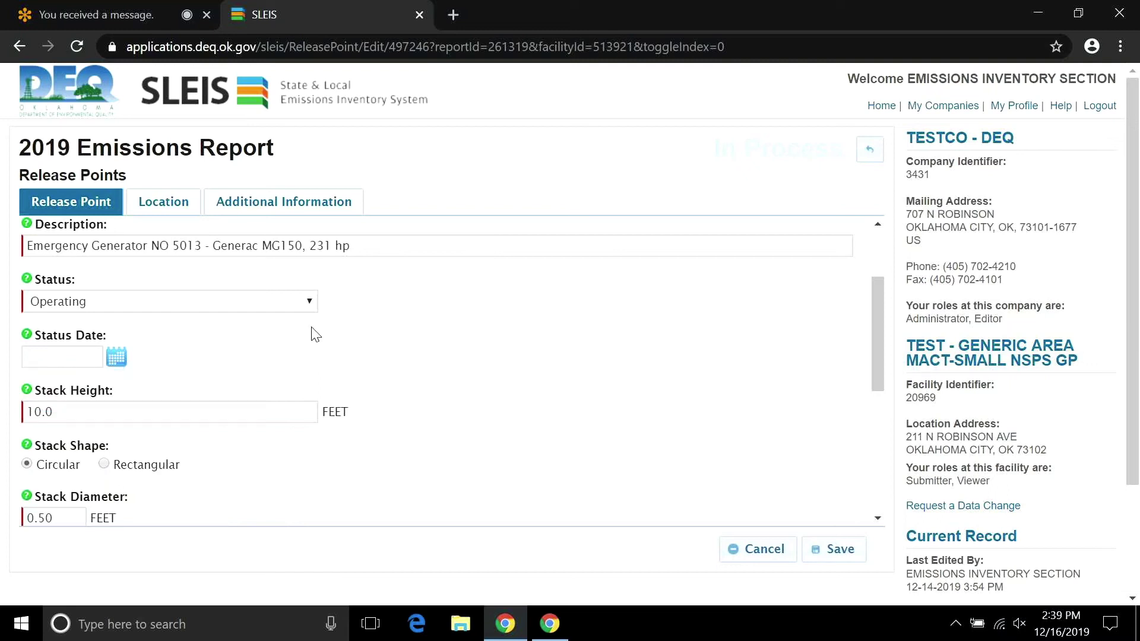
left_click(306, 303)
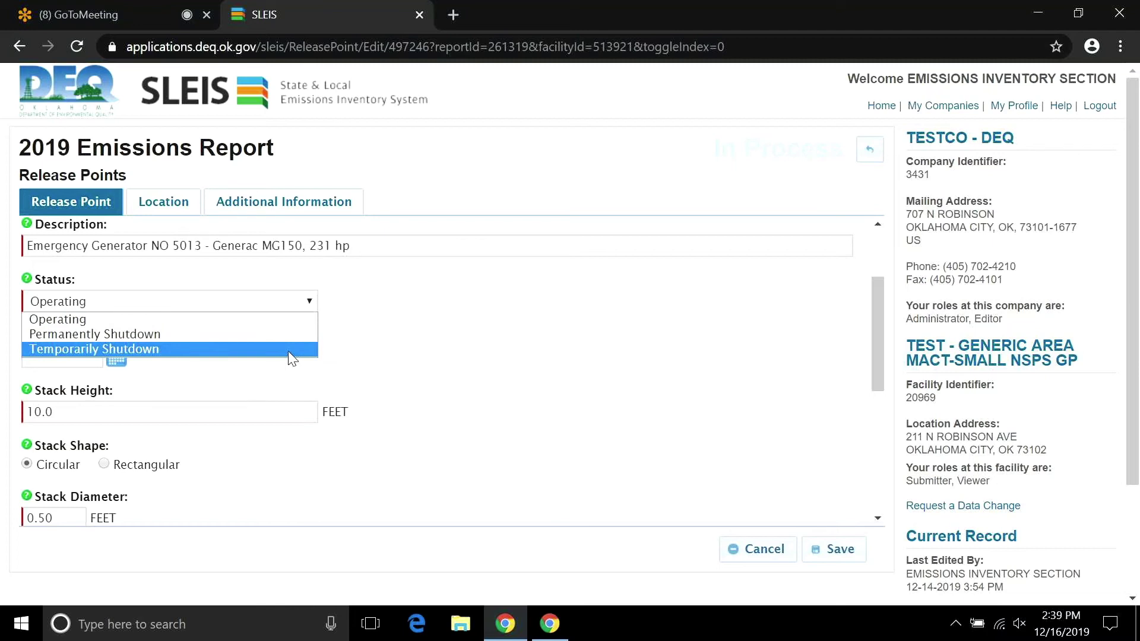
left_click(291, 350)
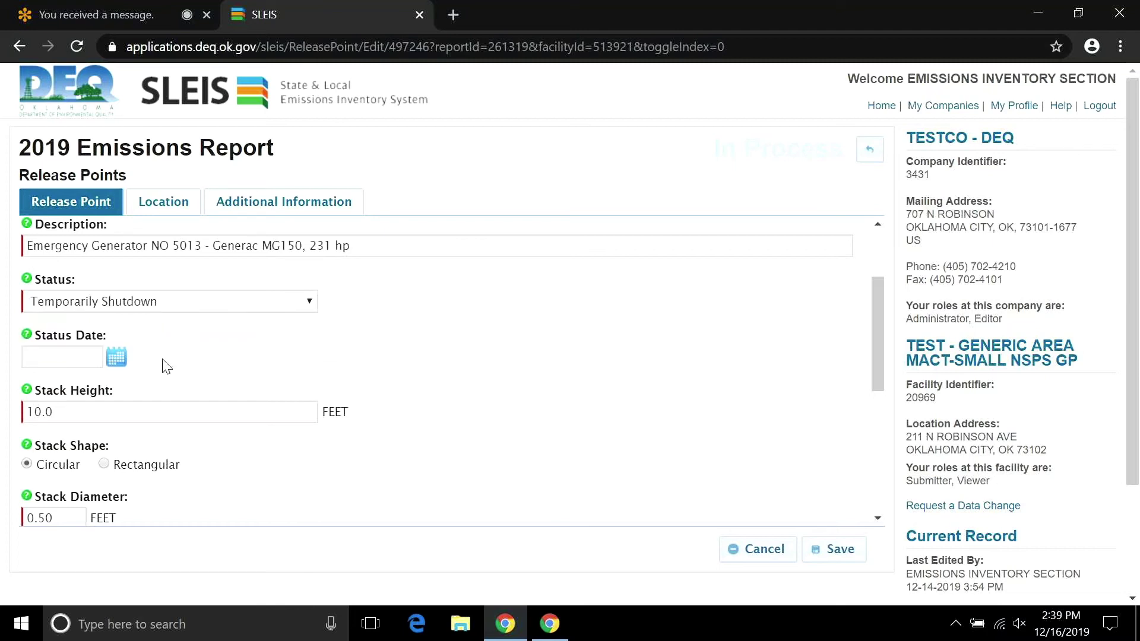
Pick 2019-01-01 as the status date in the calendar, then cancel the release point form.
left_click(117, 356)
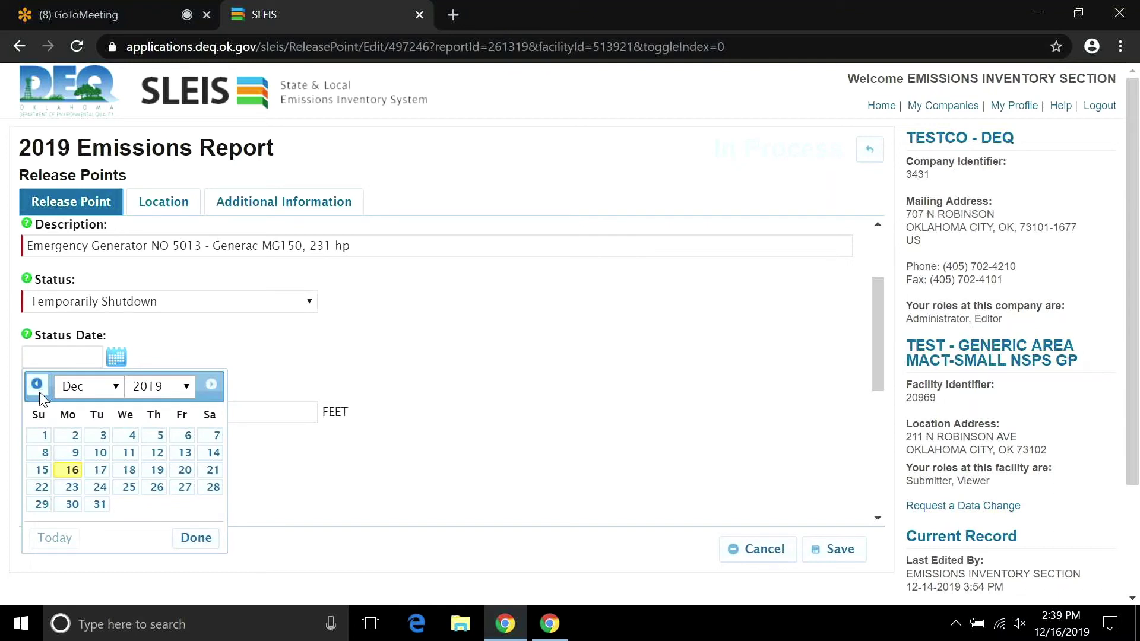
left_click(40, 386)
left_click(40, 387)
left_click(40, 387)
left_click(40, 387)
left_click(40, 386)
left_click(40, 387)
left_click(40, 387)
left_click(40, 387)
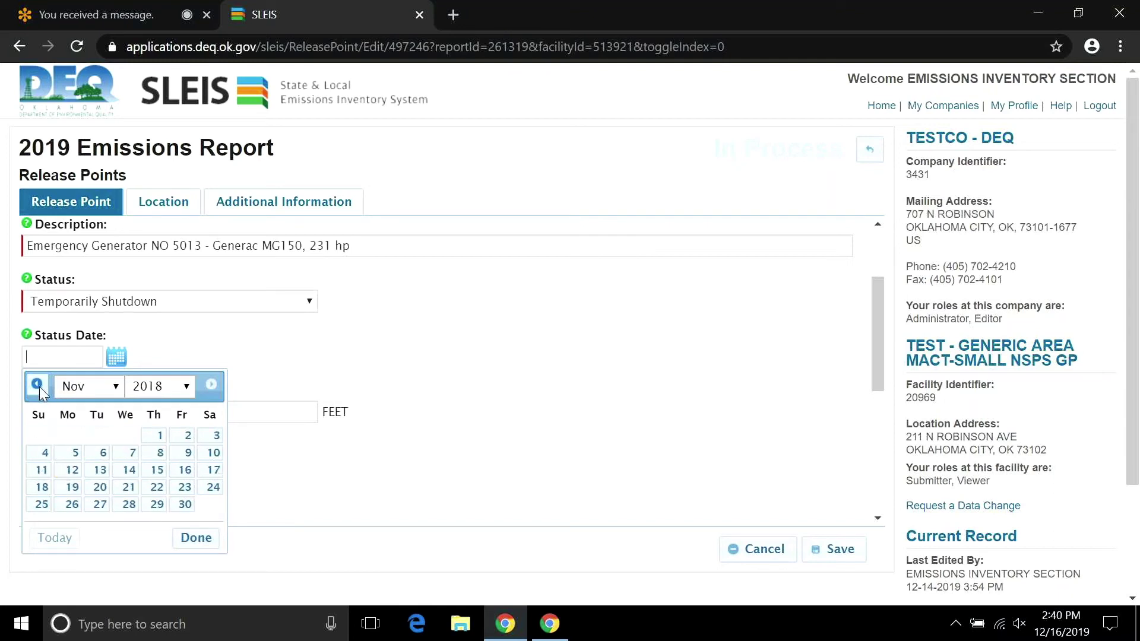
left_click(200, 387)
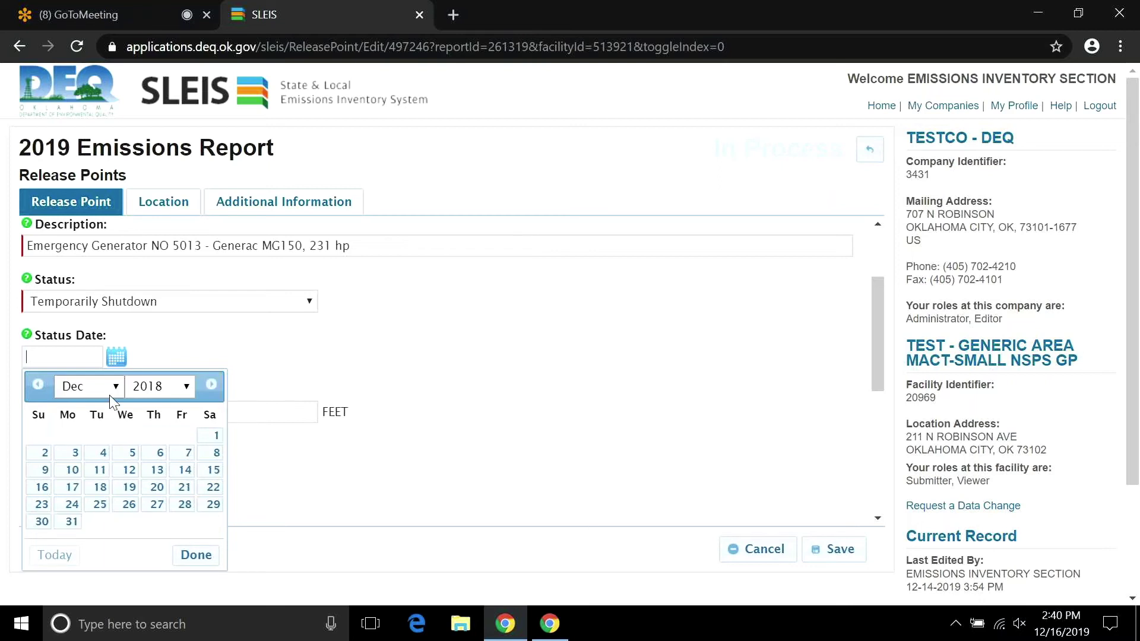
left_click(209, 385)
left_click(100, 435)
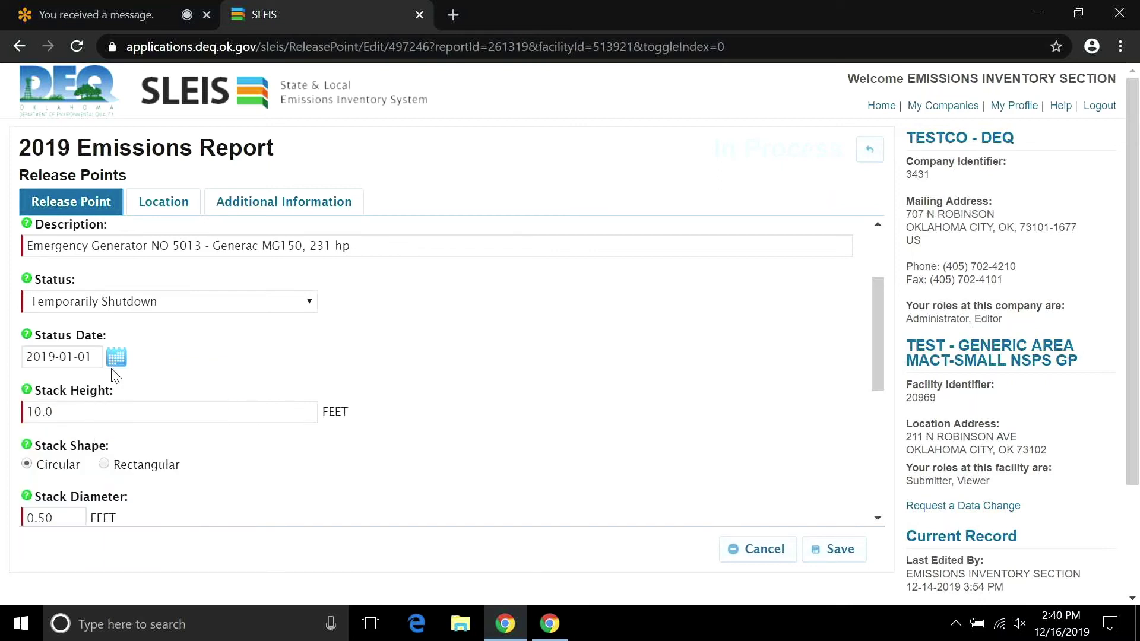
left_click(115, 363)
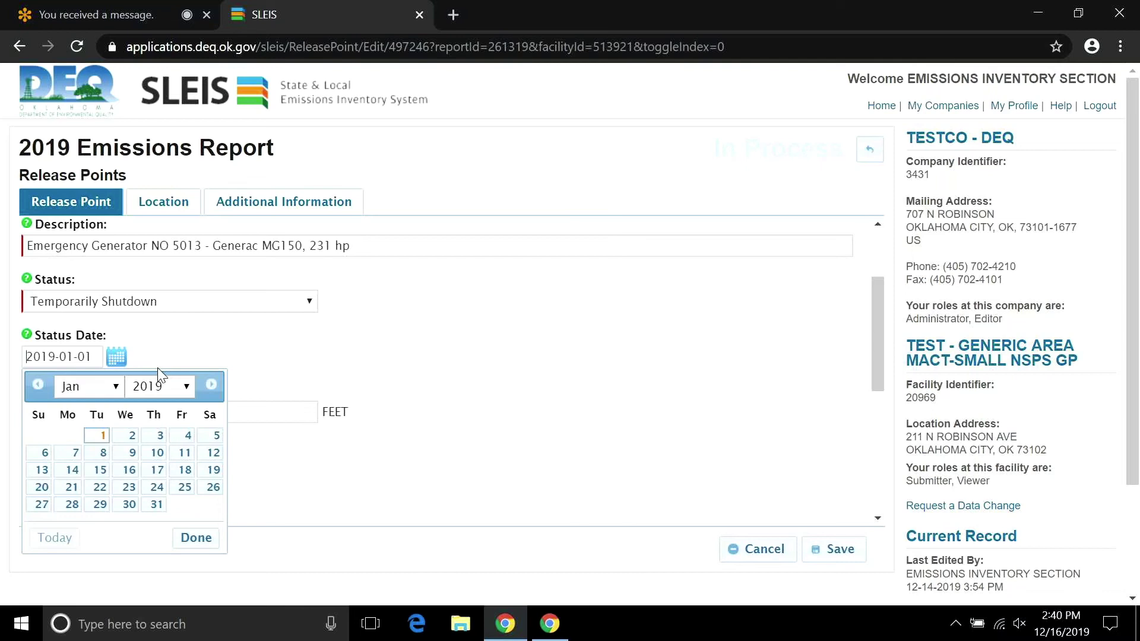
left_click(184, 355)
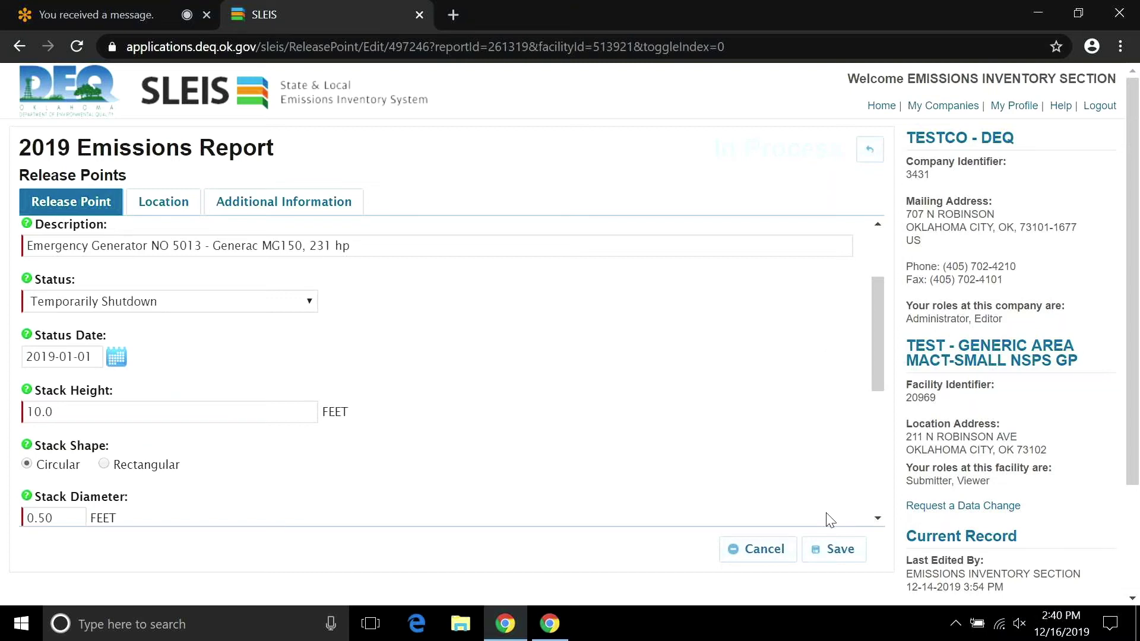
left_click(784, 551)
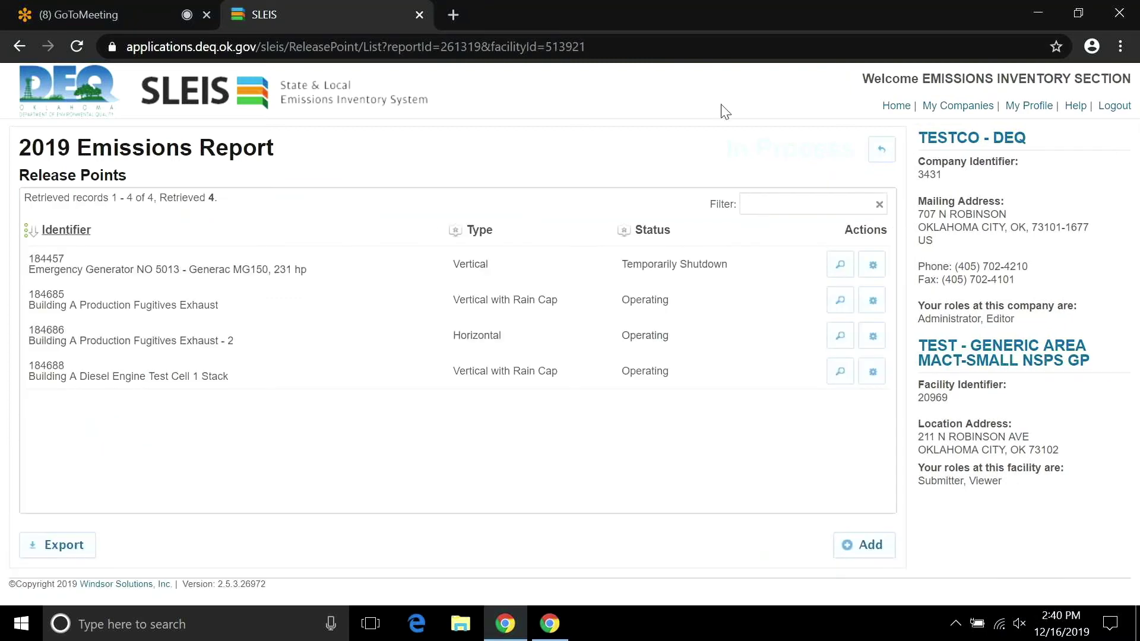
Open the Control Devices list and edit control device 151427, Catalytic Converter Primary 100 70.
left_click(882, 148)
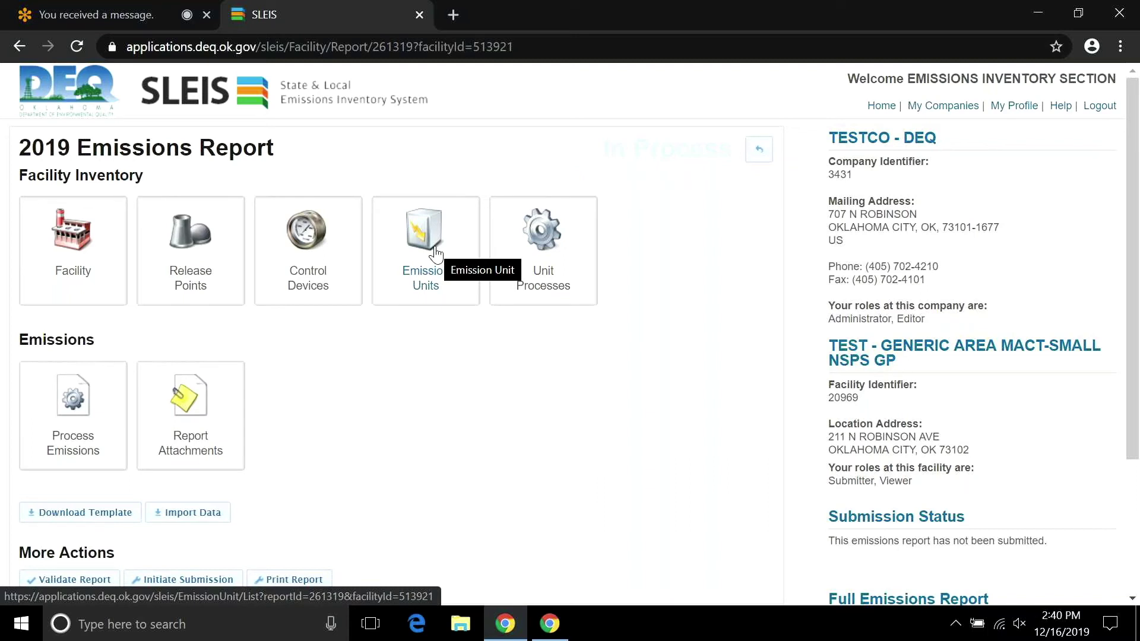
left_click(295, 260)
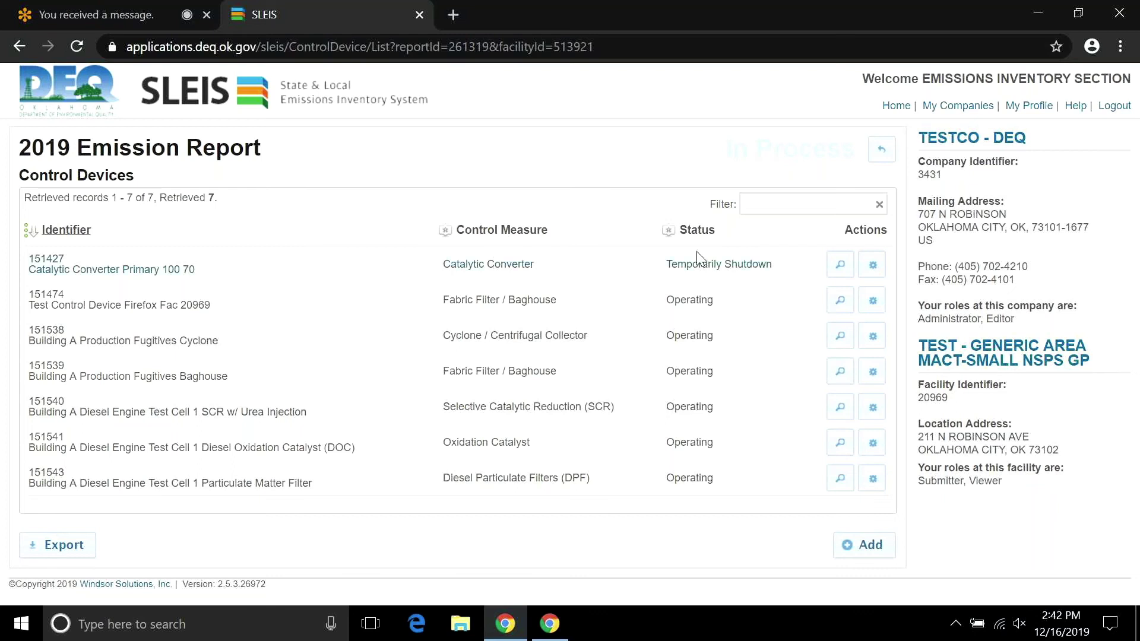
left_click(870, 265)
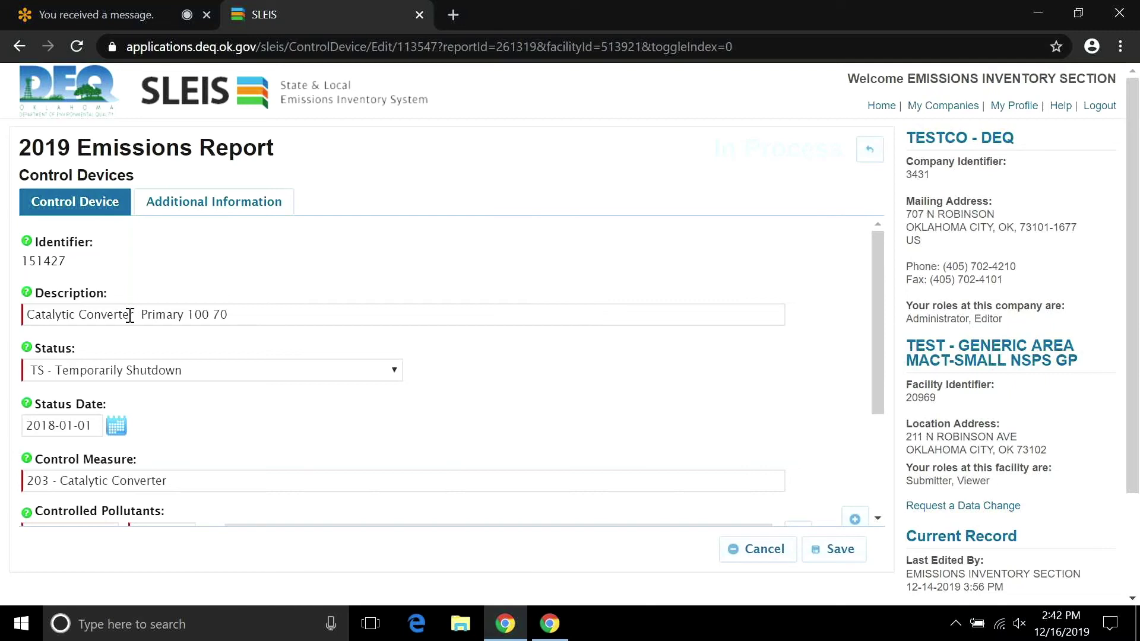
triple_click(130, 315)
left_click(636, 334)
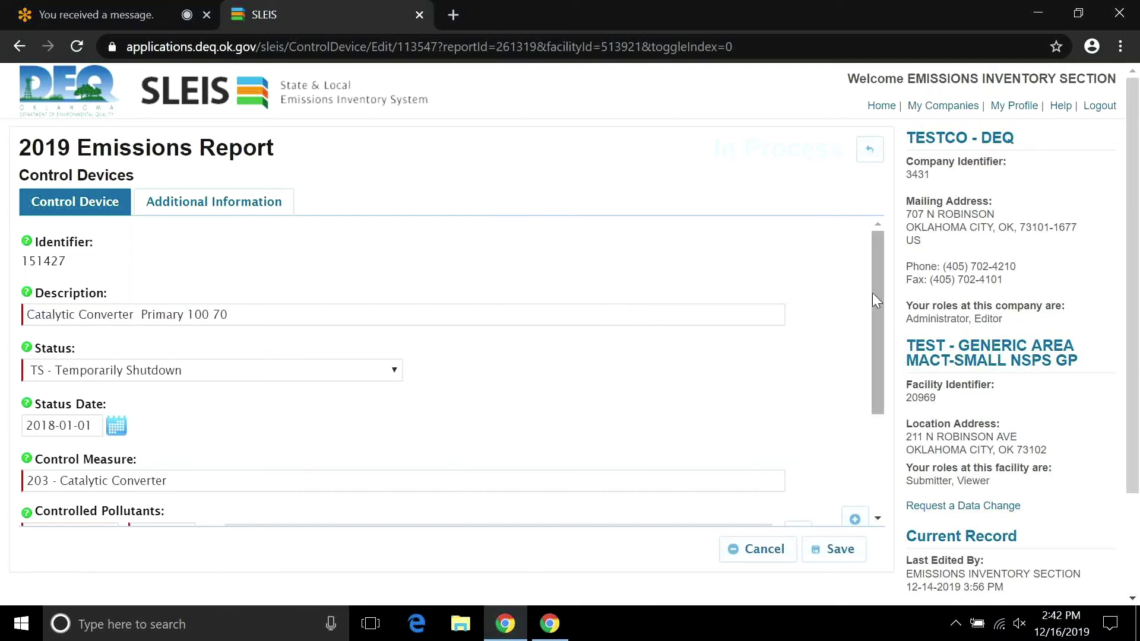
left_click_drag(874, 294, 881, 341)
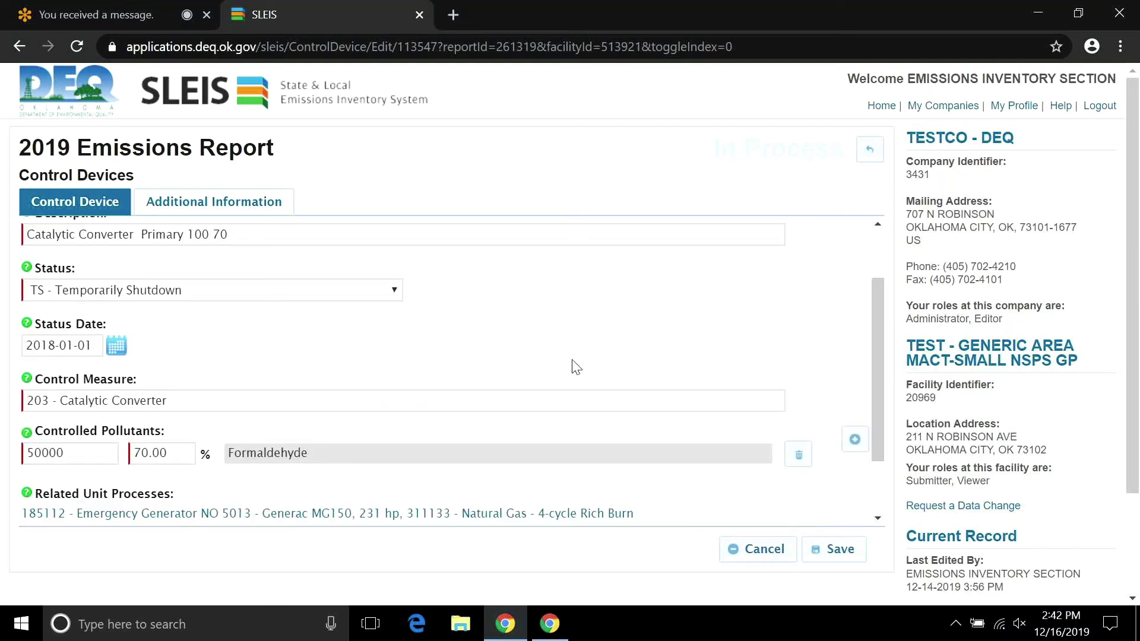
left_click_drag(879, 355, 879, 401)
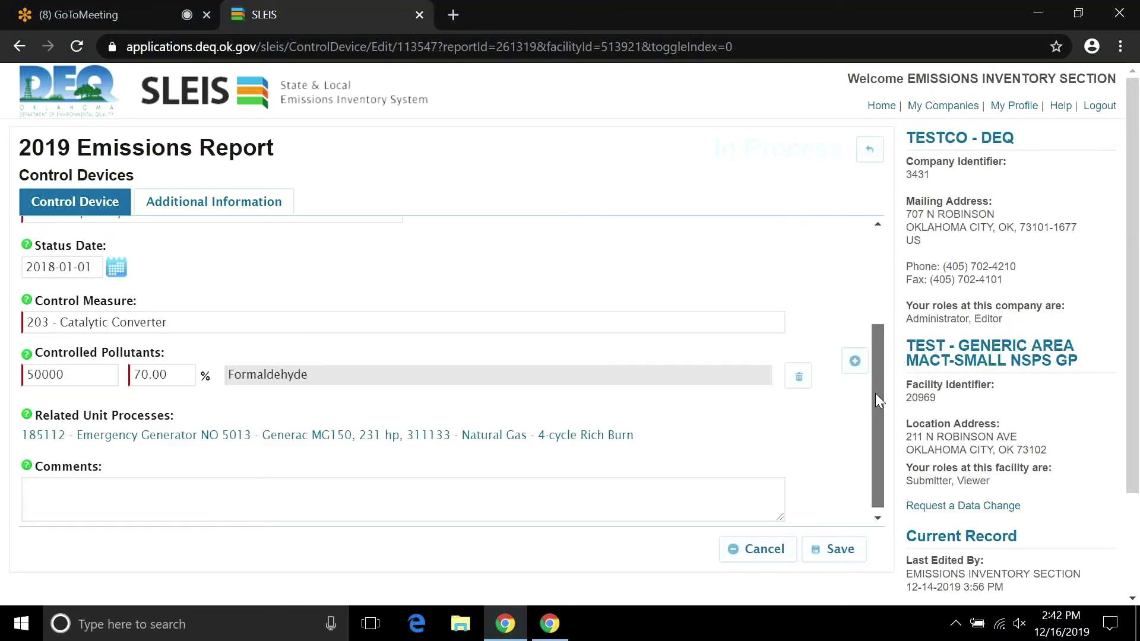
left_click_drag(875, 393, 809, 285)
left_click_drag(878, 339, 878, 435)
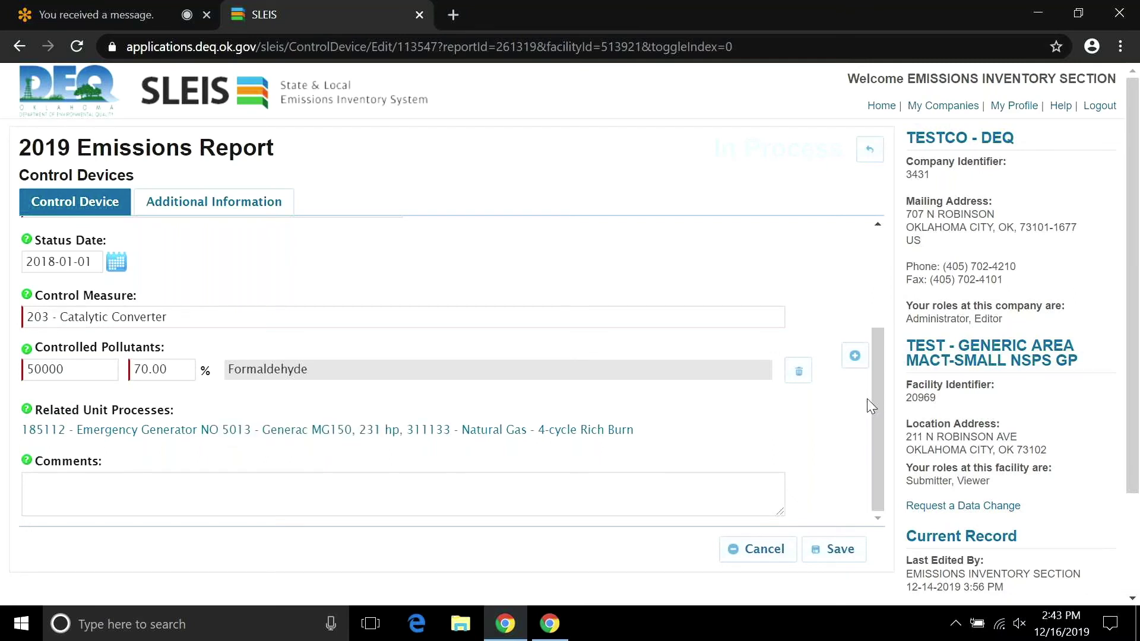
left_click_drag(873, 399, 872, 255)
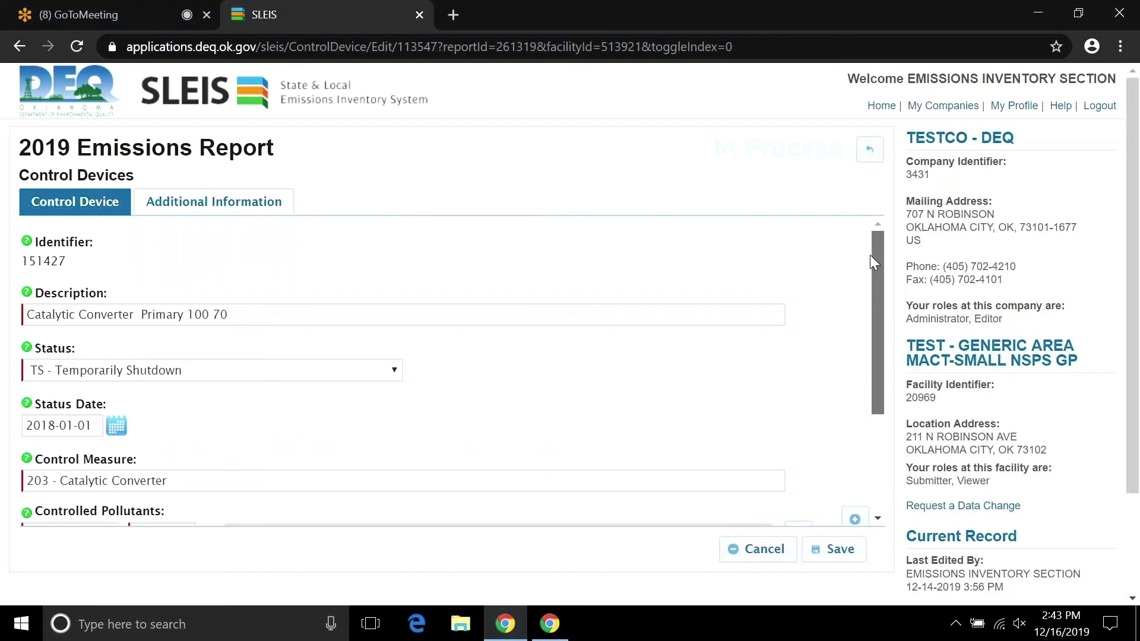
left_click(870, 150)
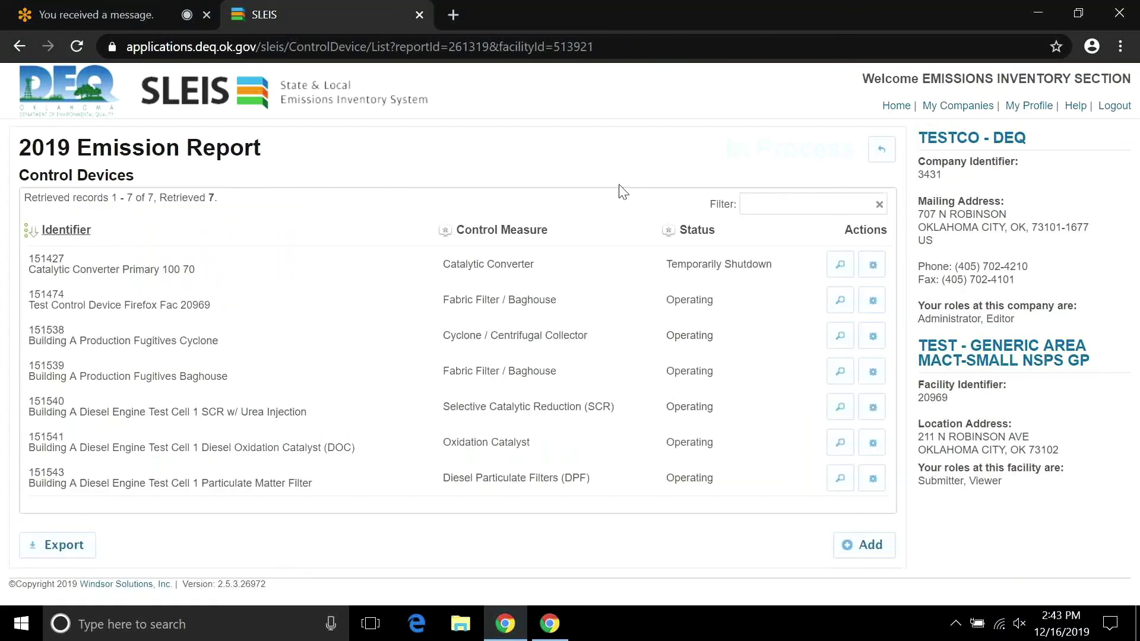
Briefly view the Emission Units list, then edit unit process 311336, Building A Production Fugitives.
left_click(882, 151)
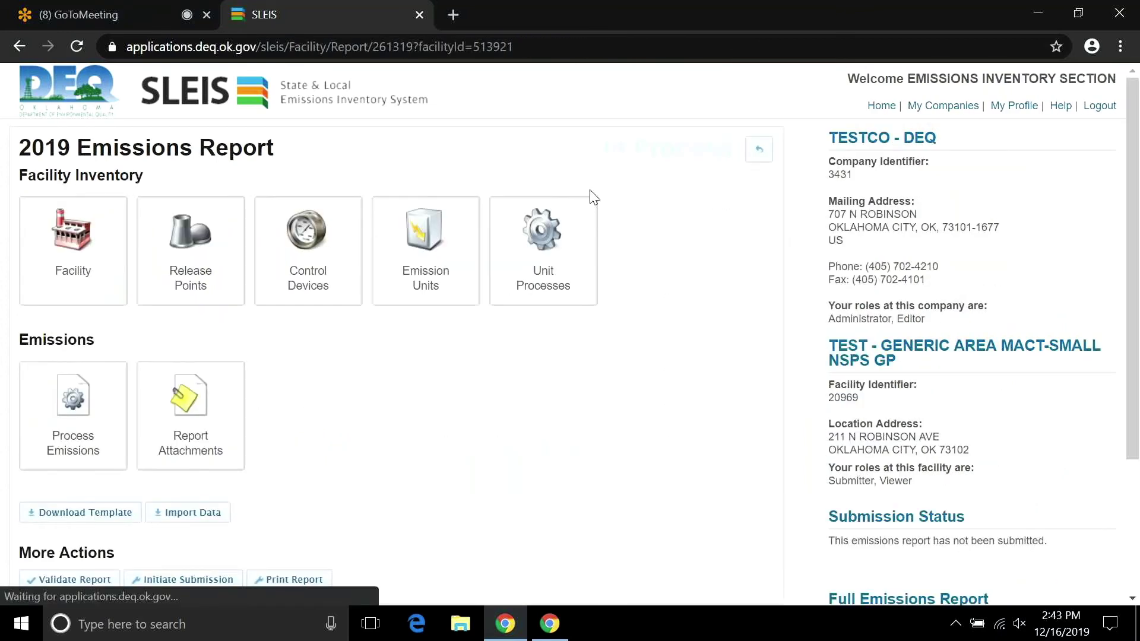
left_click(393, 246)
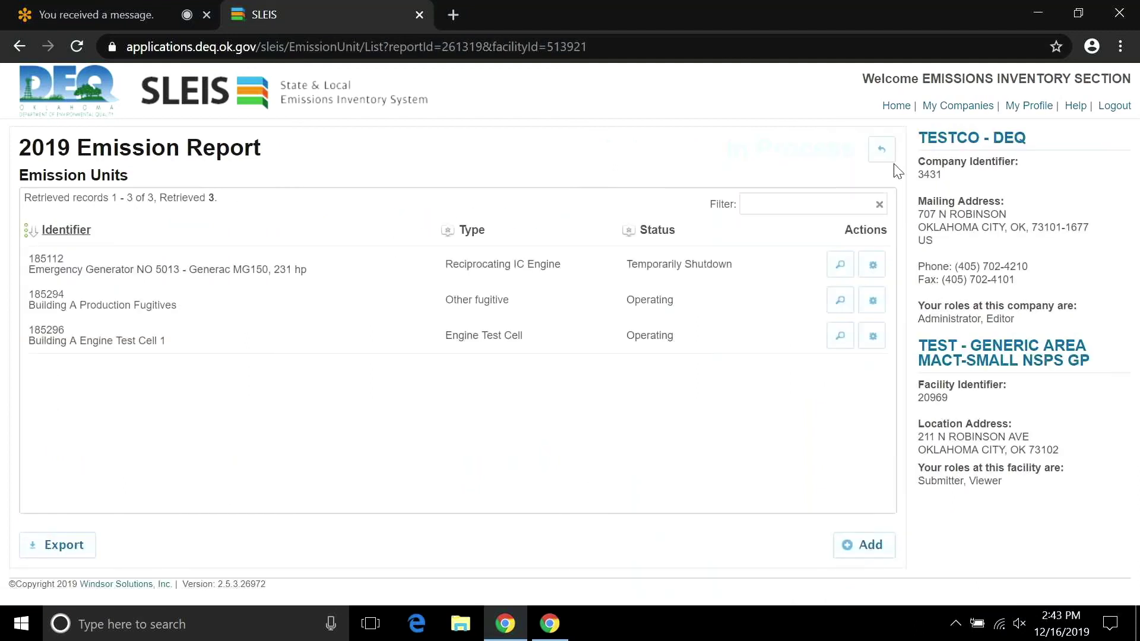
left_click(883, 152)
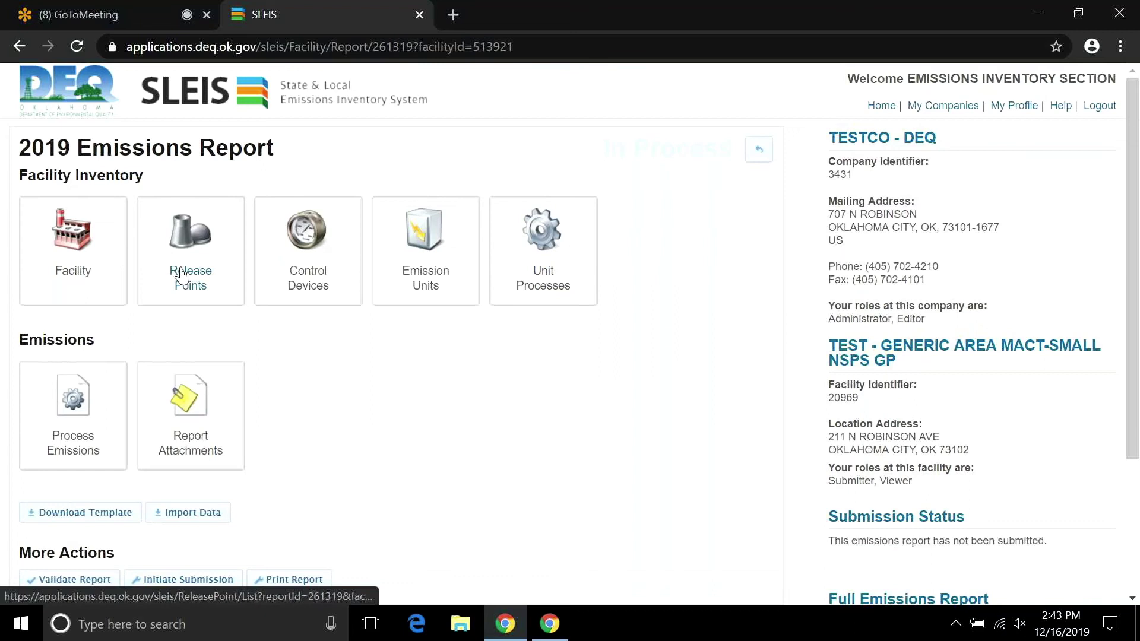
left_click(506, 267)
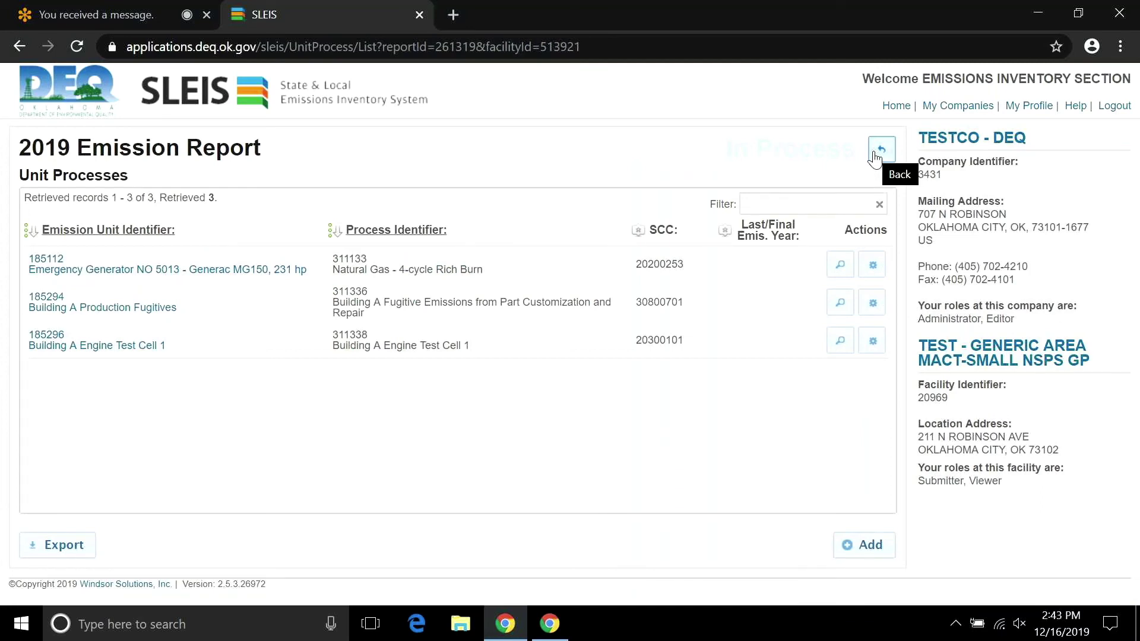
left_click(872, 304)
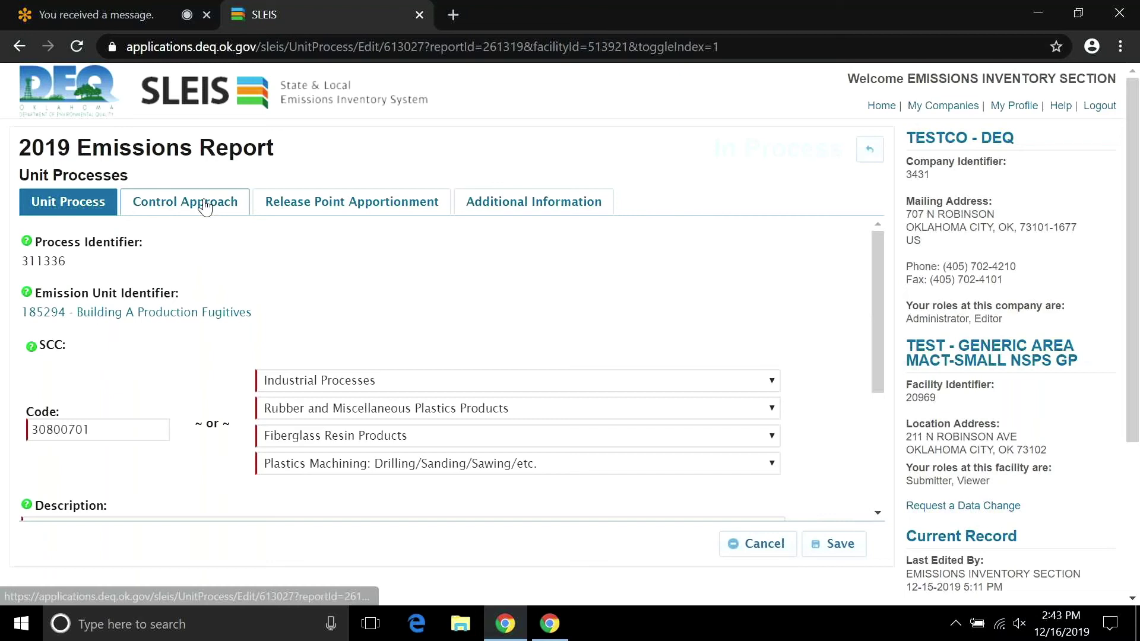
left_click(361, 203)
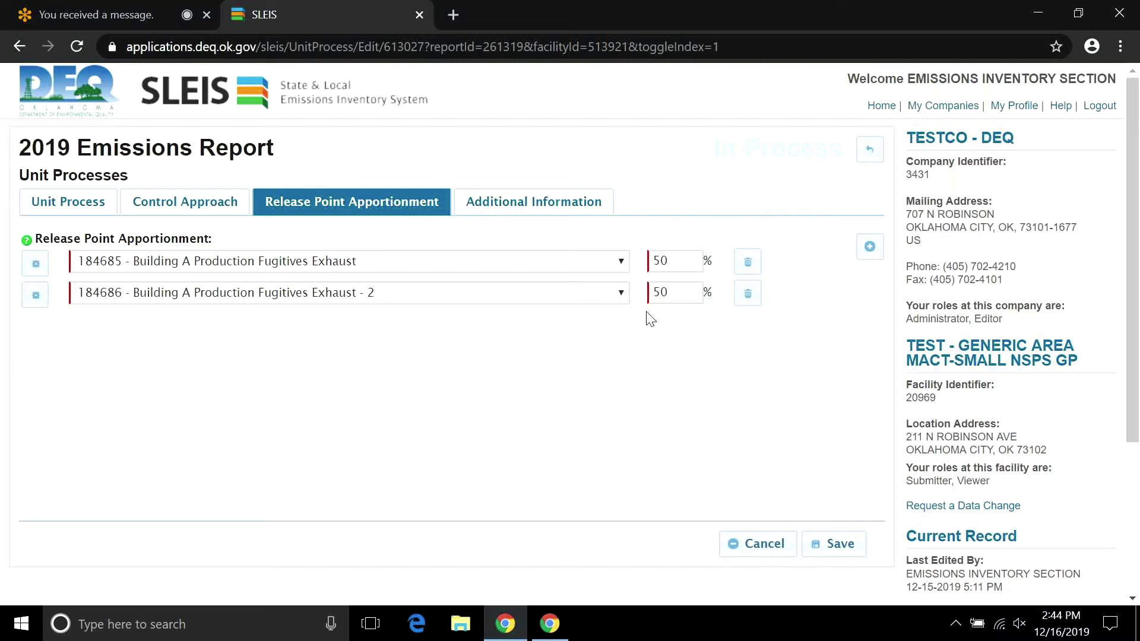
left_click(547, 215)
left_click(869, 152)
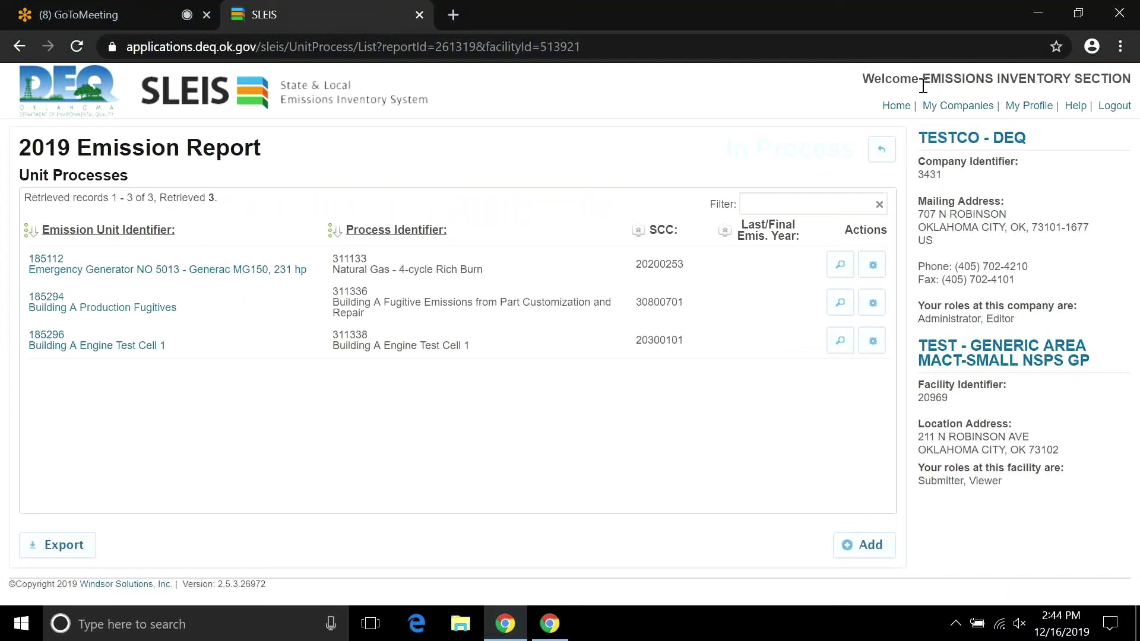
Leave the Unit Processes list (311133, 311336, 311338) for the 2019 Facility Inventory overview.
left_click(884, 153)
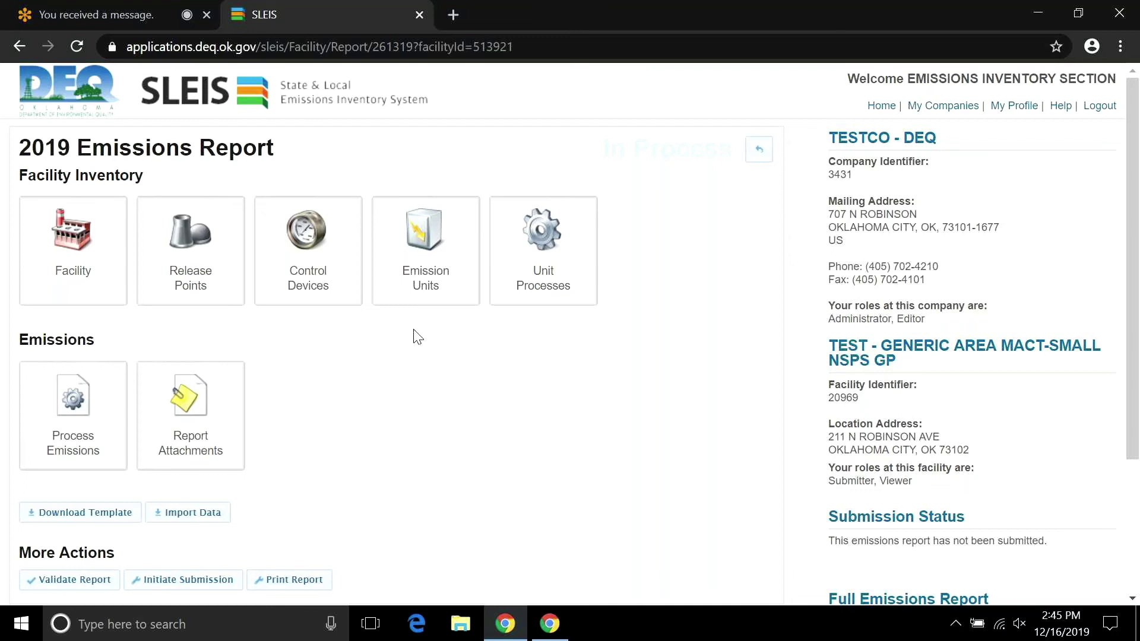
left_click(304, 275)
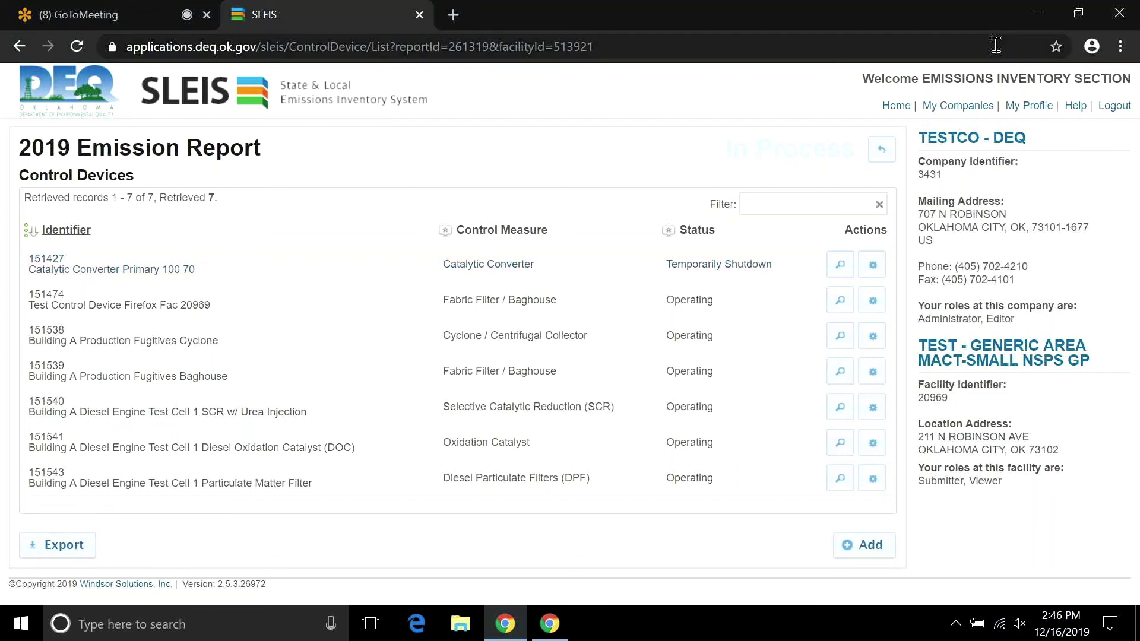
left_click(882, 150)
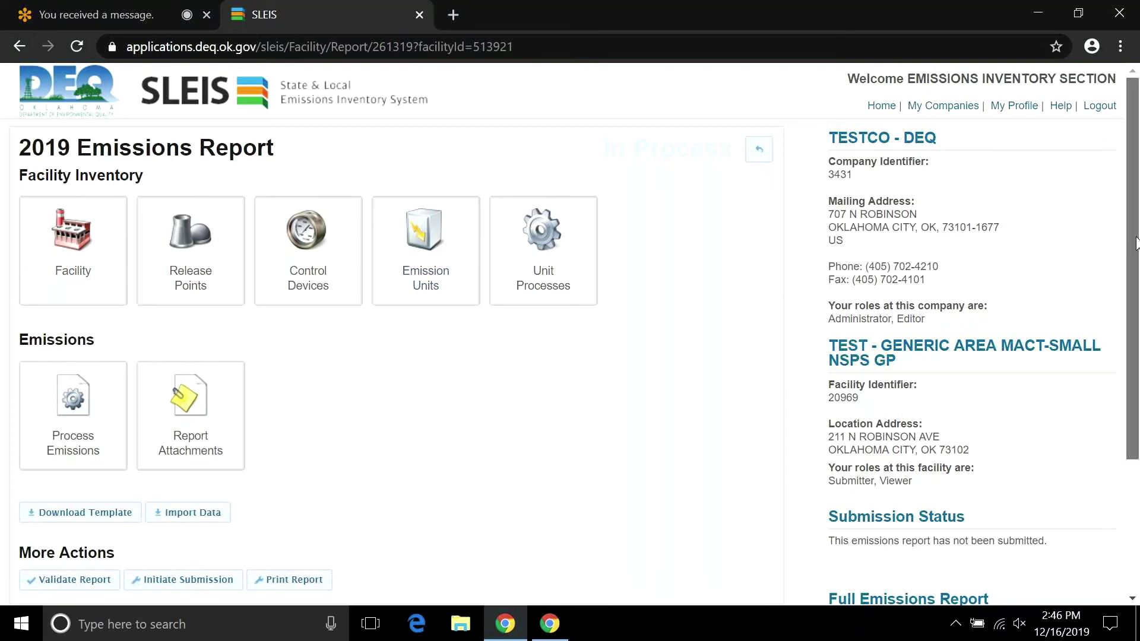
scroll(465, 347, "down", 1)
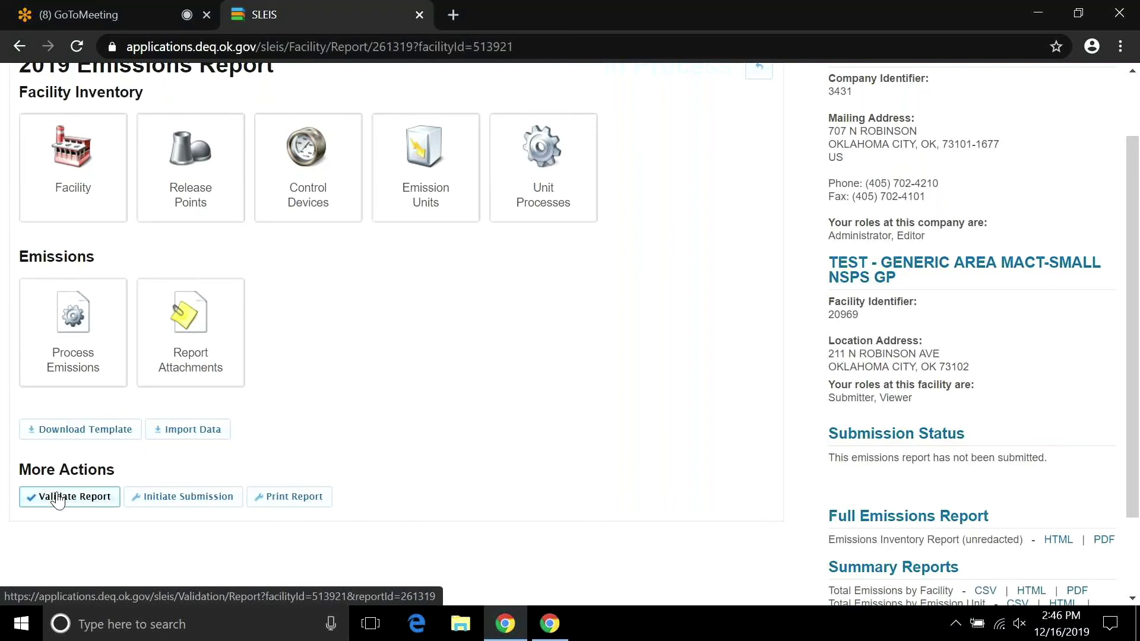
Validate the 2019 report and open 2019_20969_Validation_Error_List.csv, showing 13 errors for process 311336, in Excel.
left_click(58, 498)
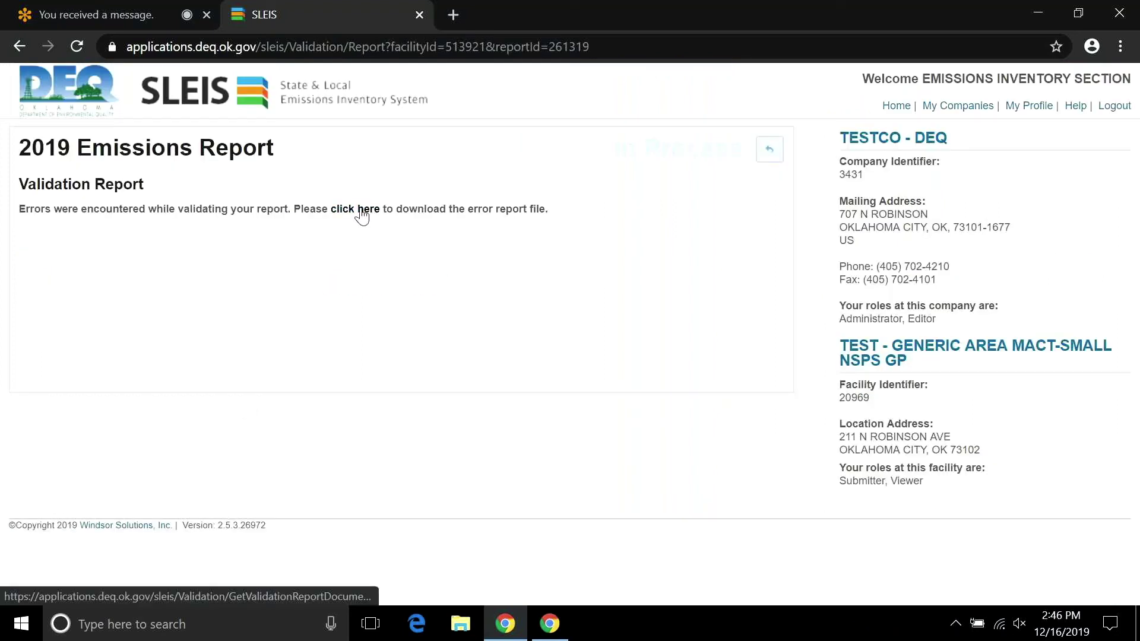
left_click(360, 212)
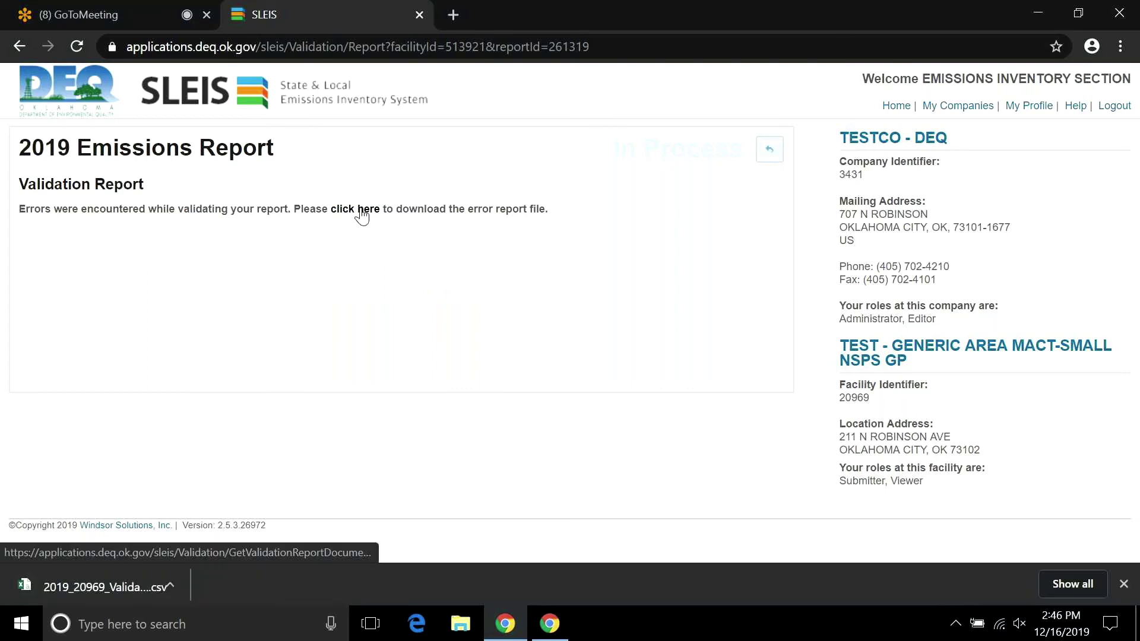
left_click(181, 588)
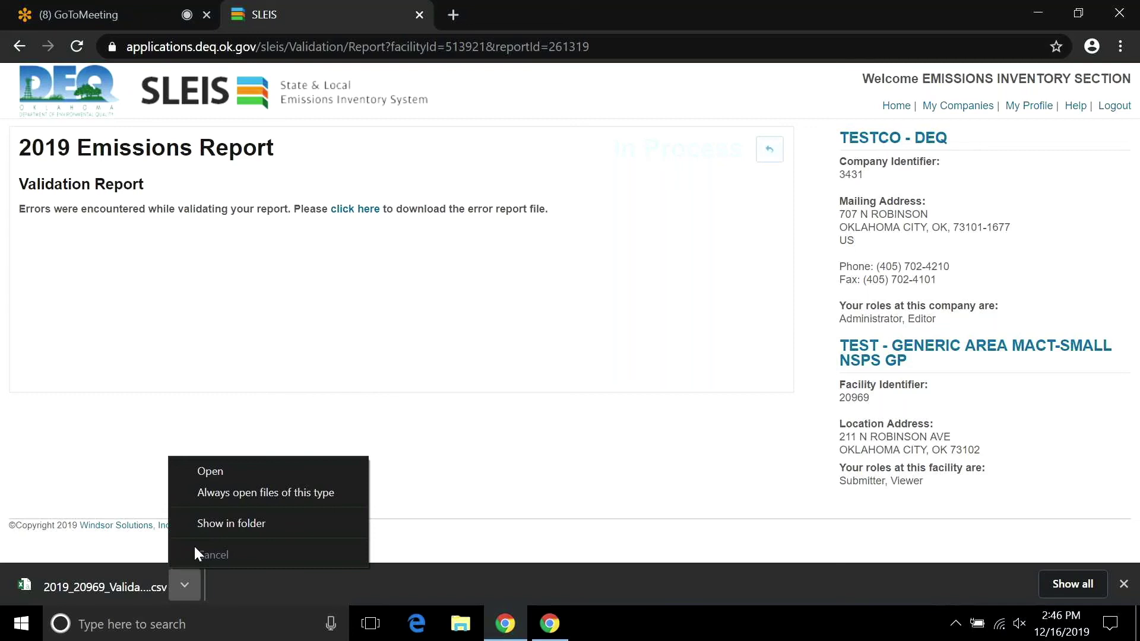
left_click(209, 473)
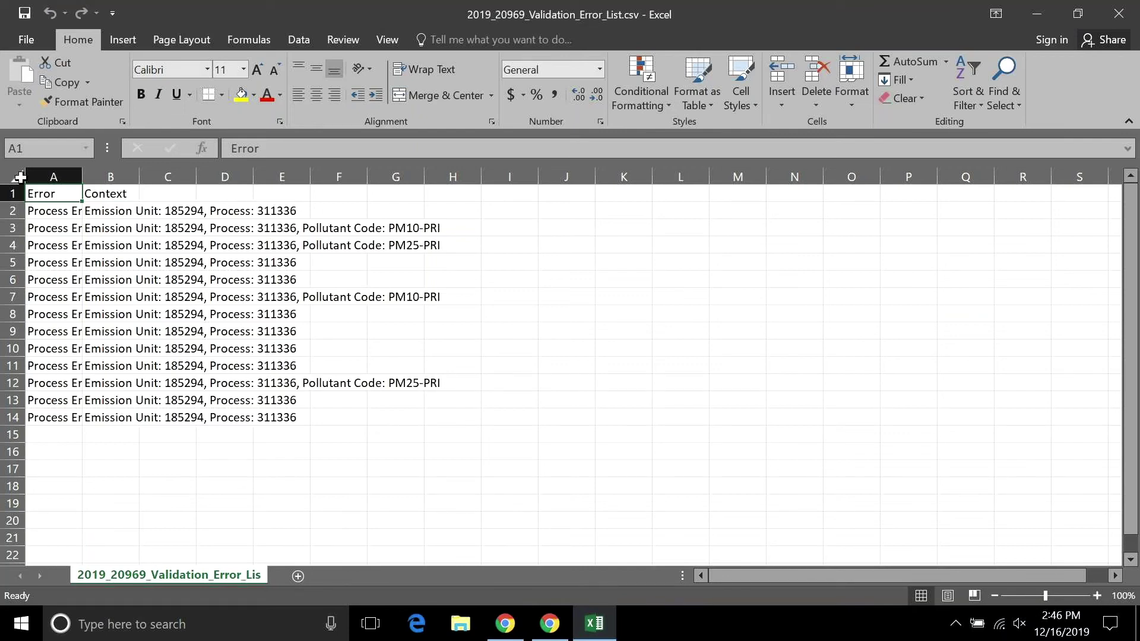
AutoFit all columns to read the throughput, schedule and emissions errors, then close without saving.
left_click(20, 177)
left_click(851, 95)
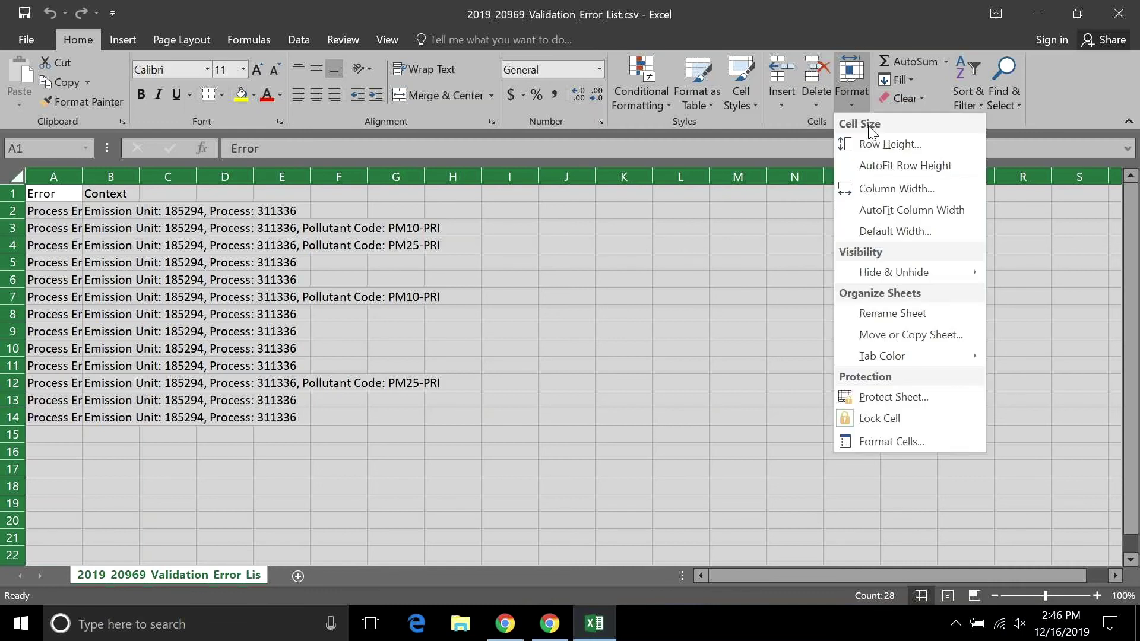
left_click(885, 210)
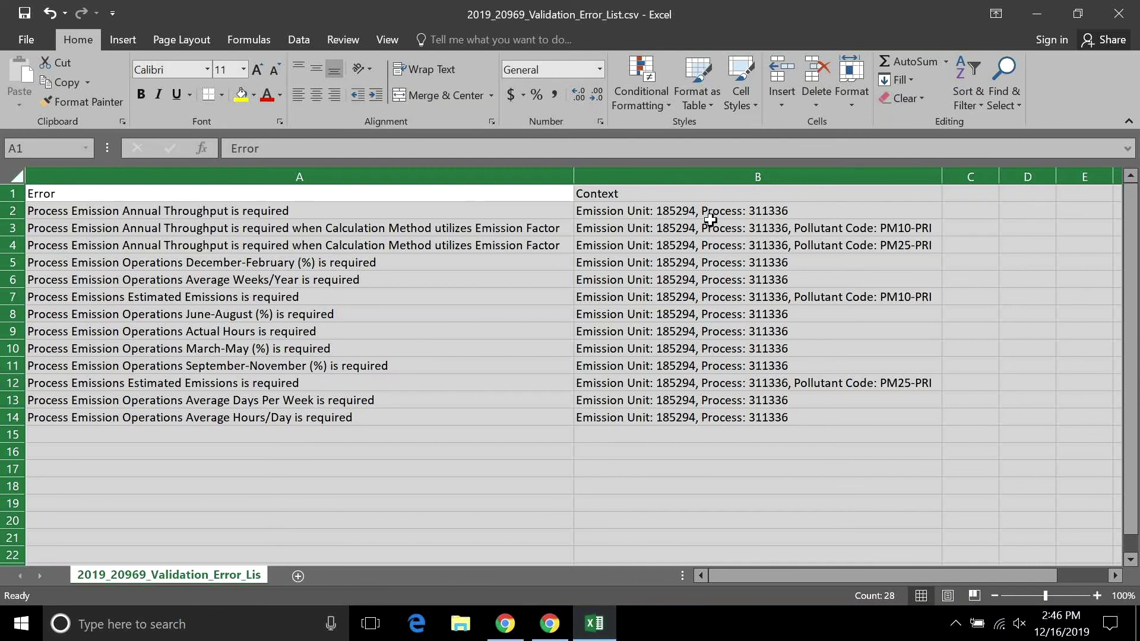
left_click(768, 418)
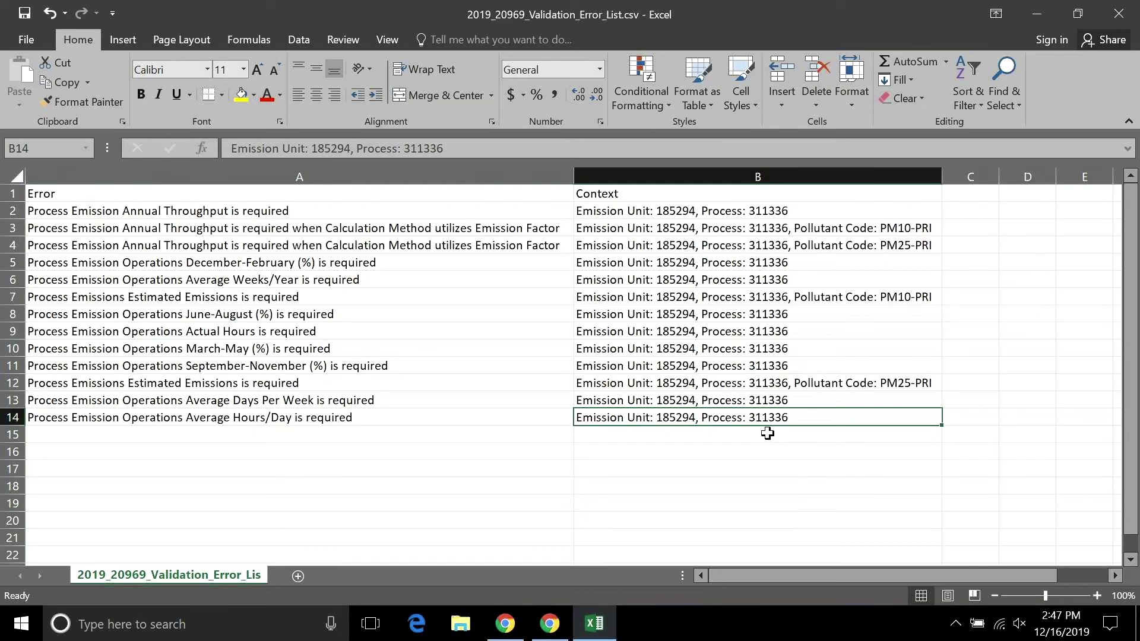
left_click(1115, 16)
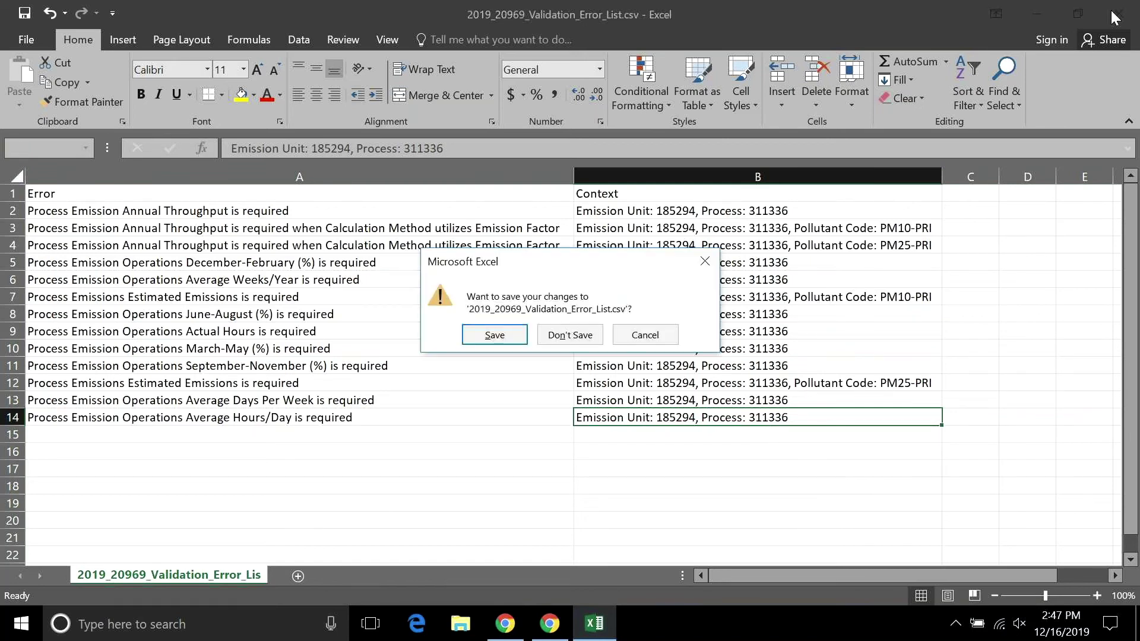
left_click(581, 342)
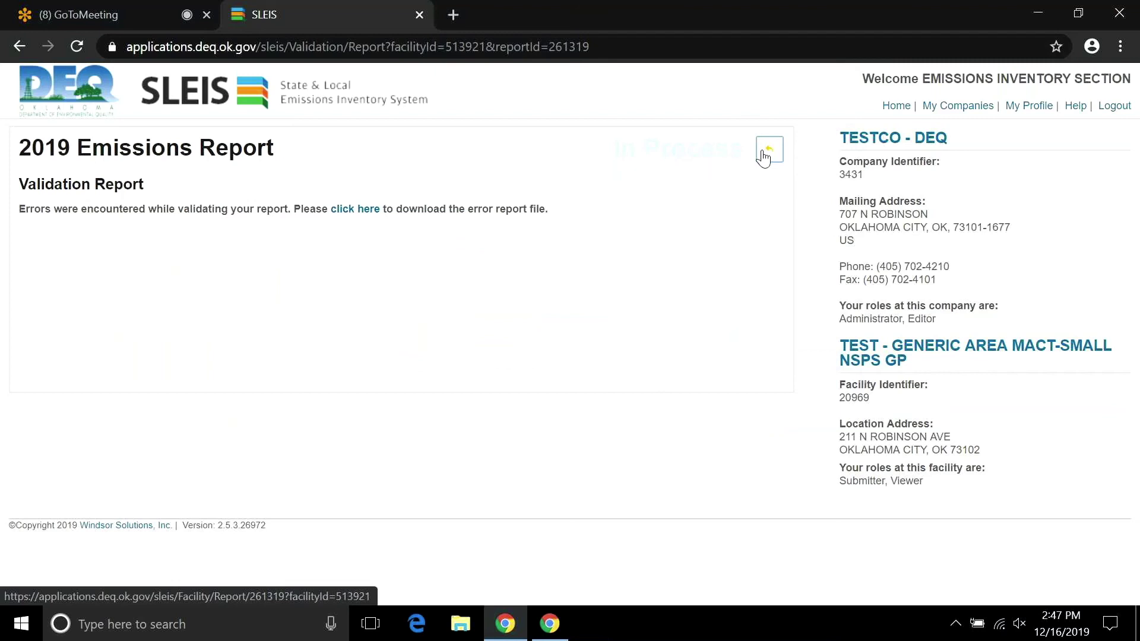
Uncheck Process is Reported for process 311336, confirm removing its pollutants, and return to the overview.
left_click(765, 153)
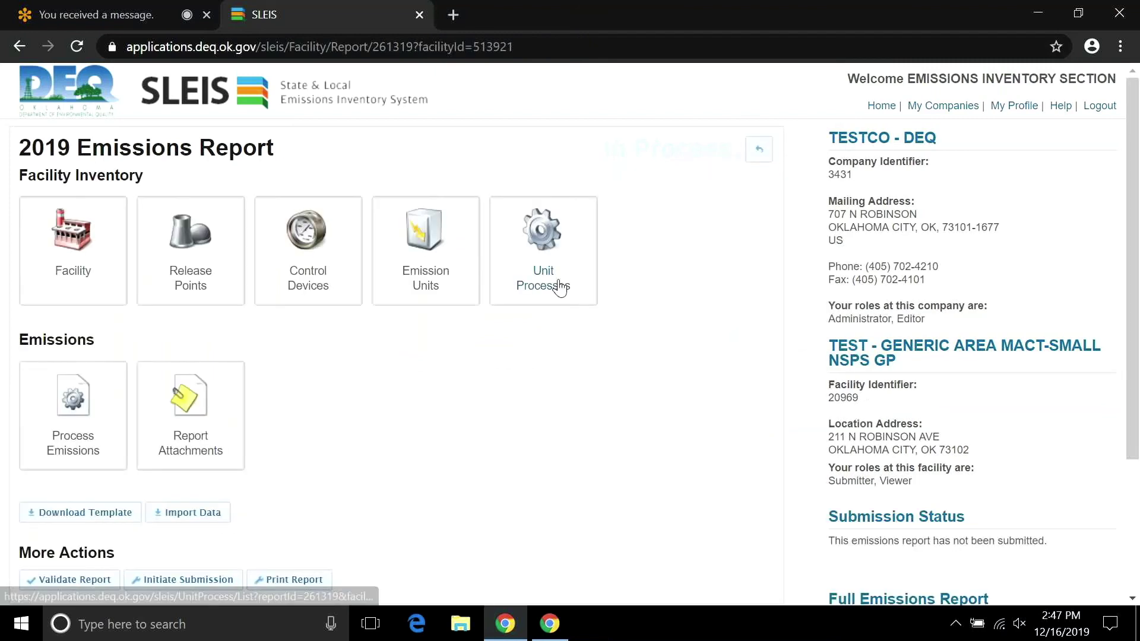
left_click(93, 432)
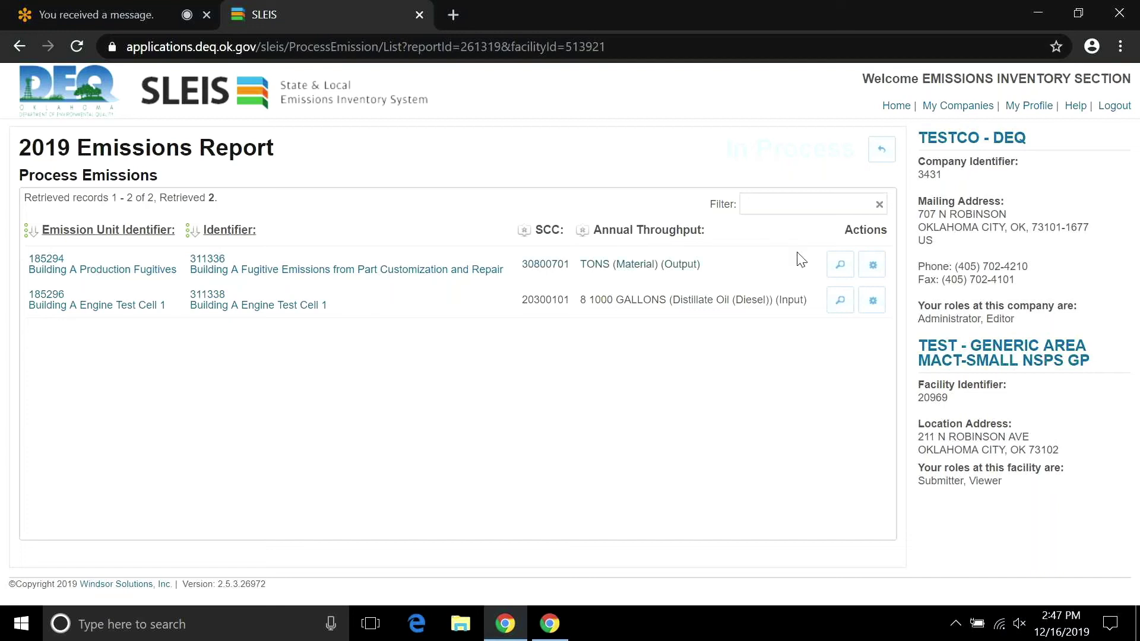
left_click(871, 267)
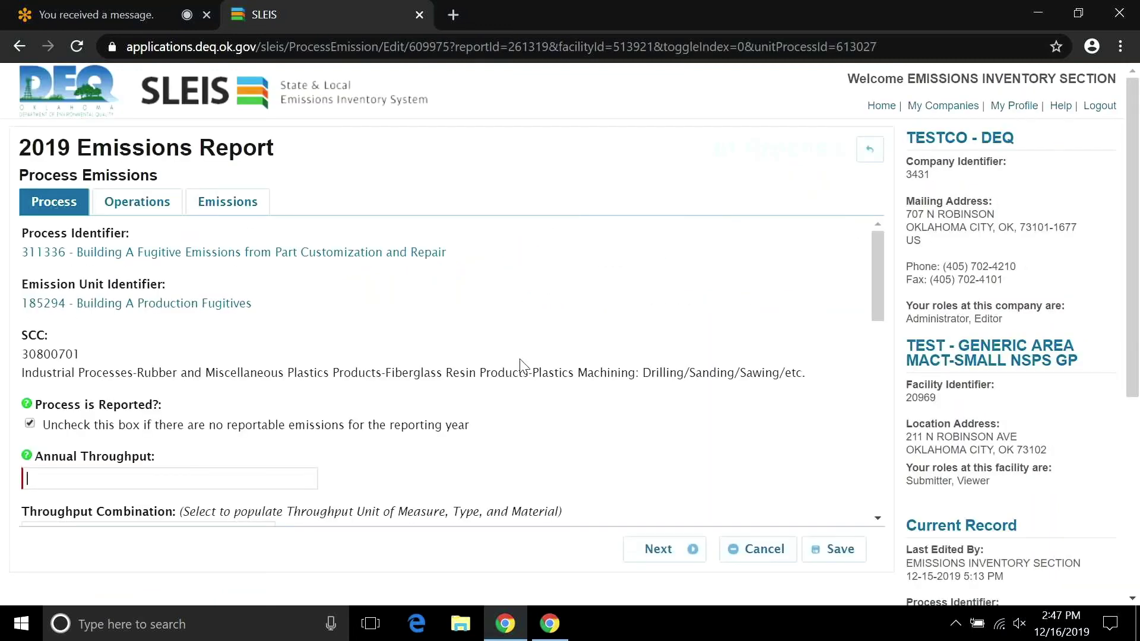
left_click(30, 424)
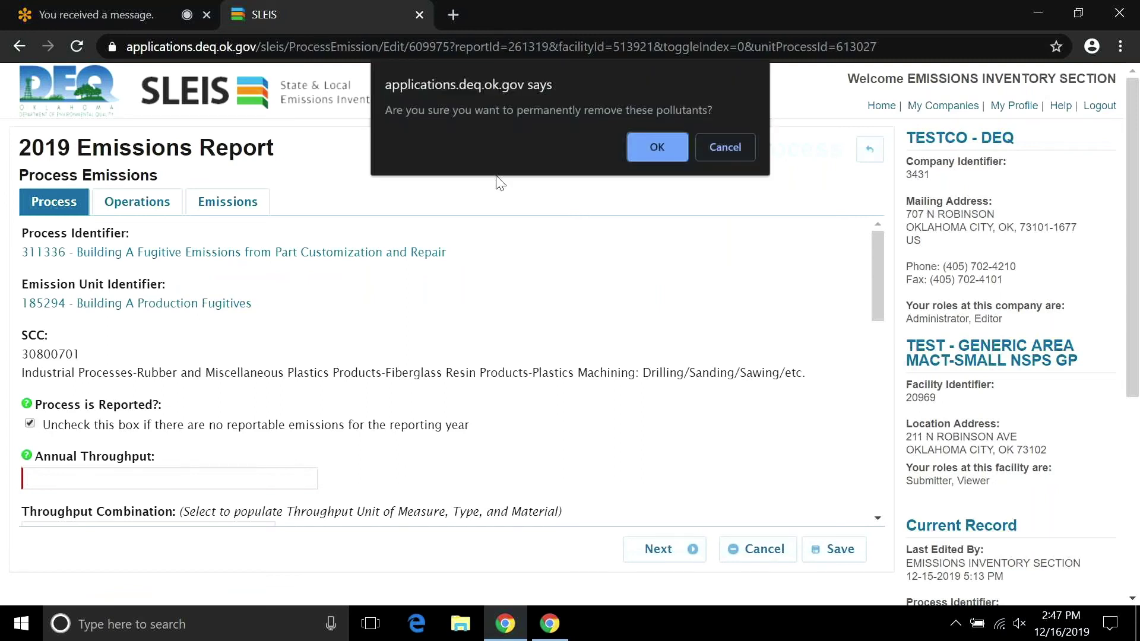
left_click(682, 145)
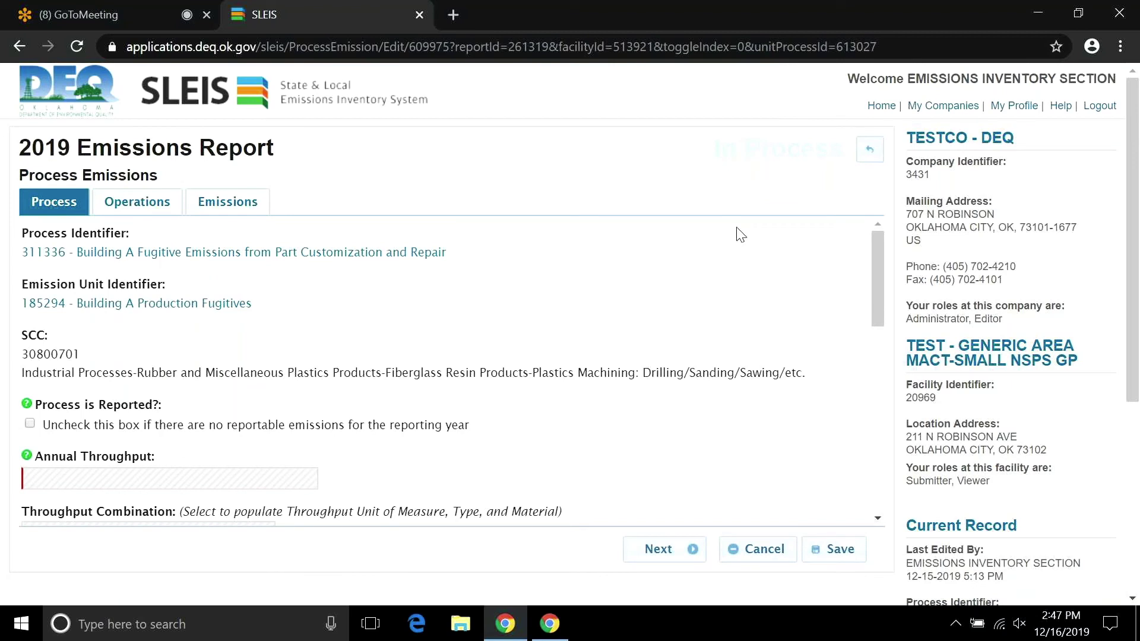
mouse_move(872, 260)
left_mouse_down()
mouse_move(871, 379)
mouse_move(850, 257)
left_mouse_up()
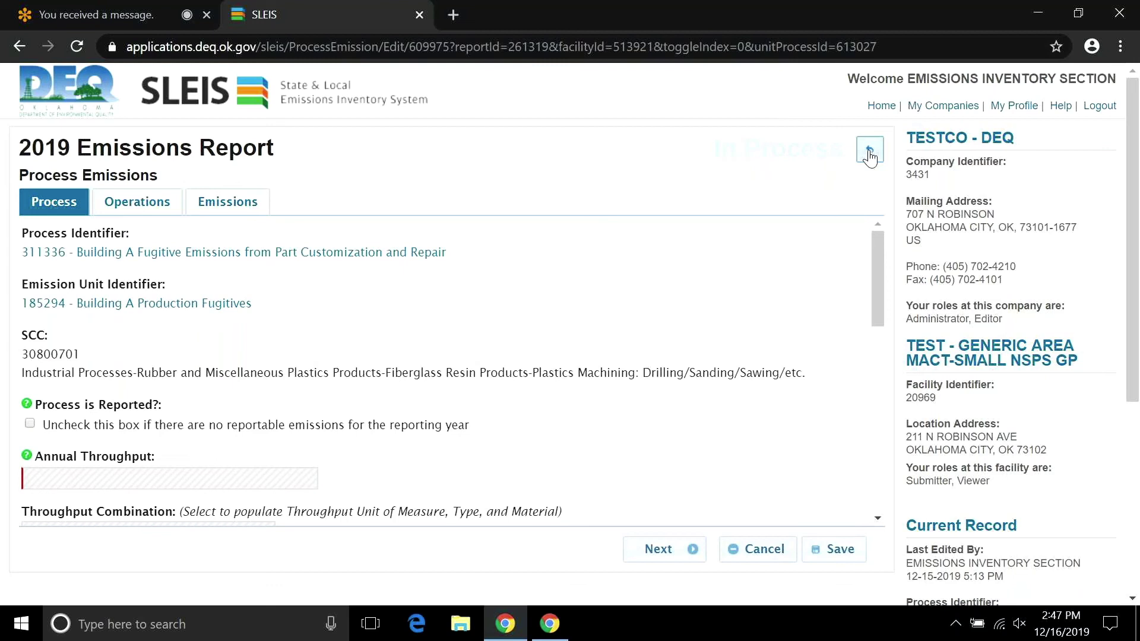
left_click(870, 152)
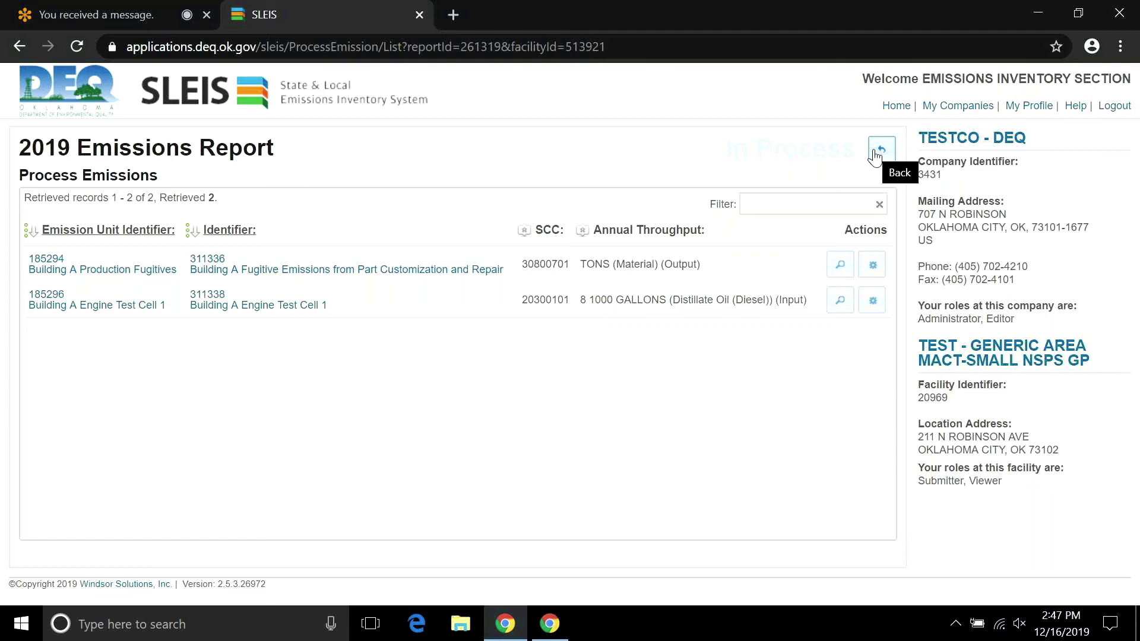
left_click(880, 150)
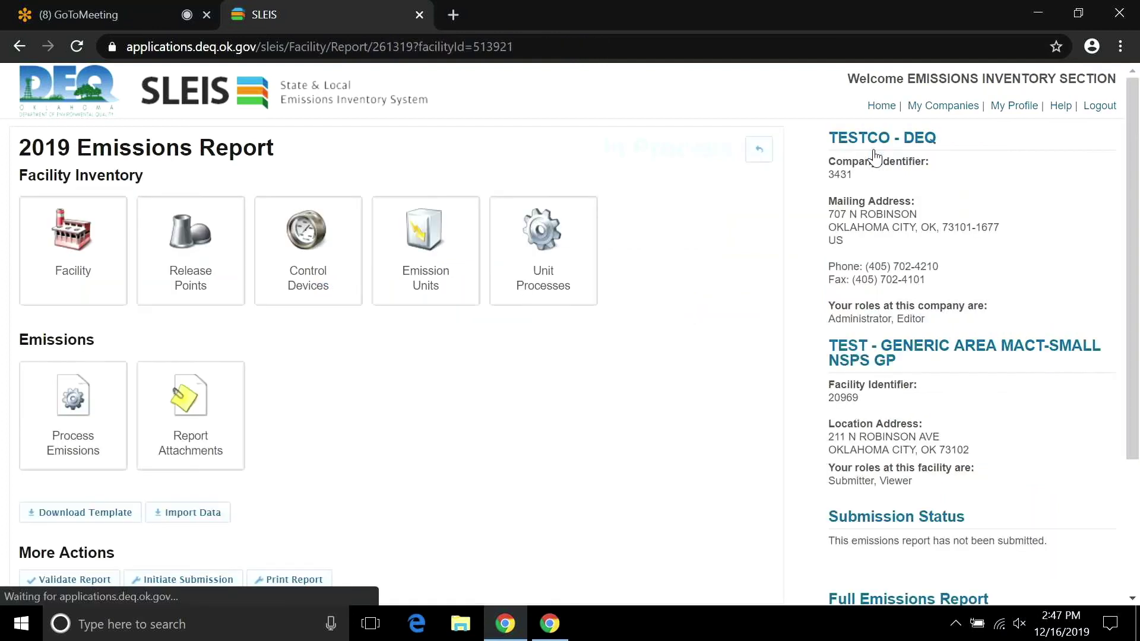
Revalidate the 2019 report and open the new error list, showing 11 errors for process 311336, in Excel.
left_click(62, 579)
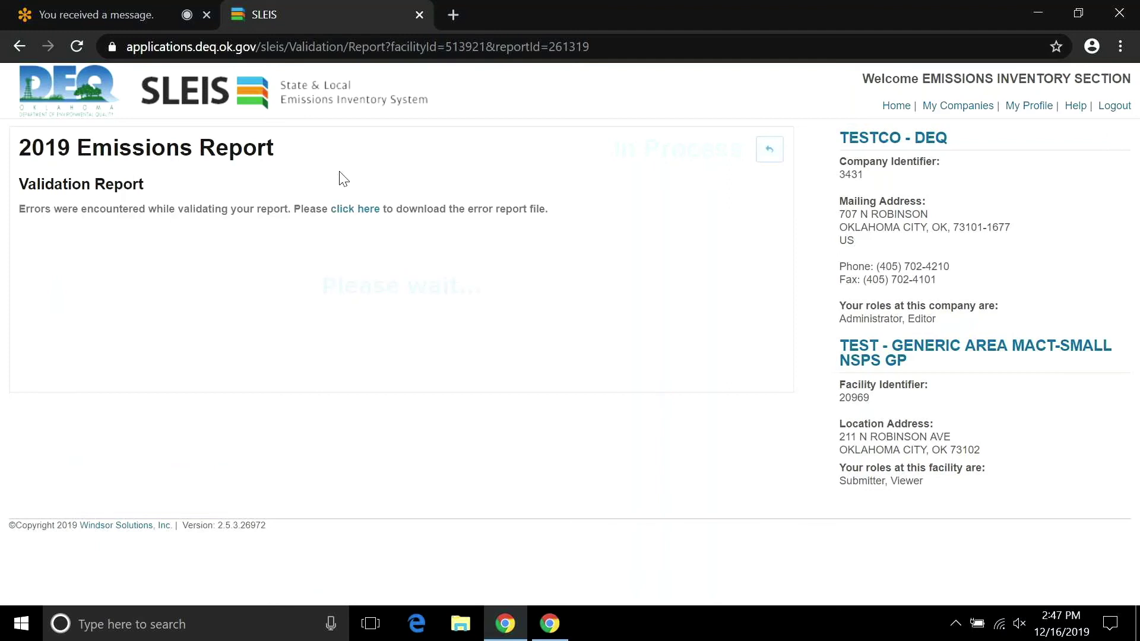
left_click(352, 211)
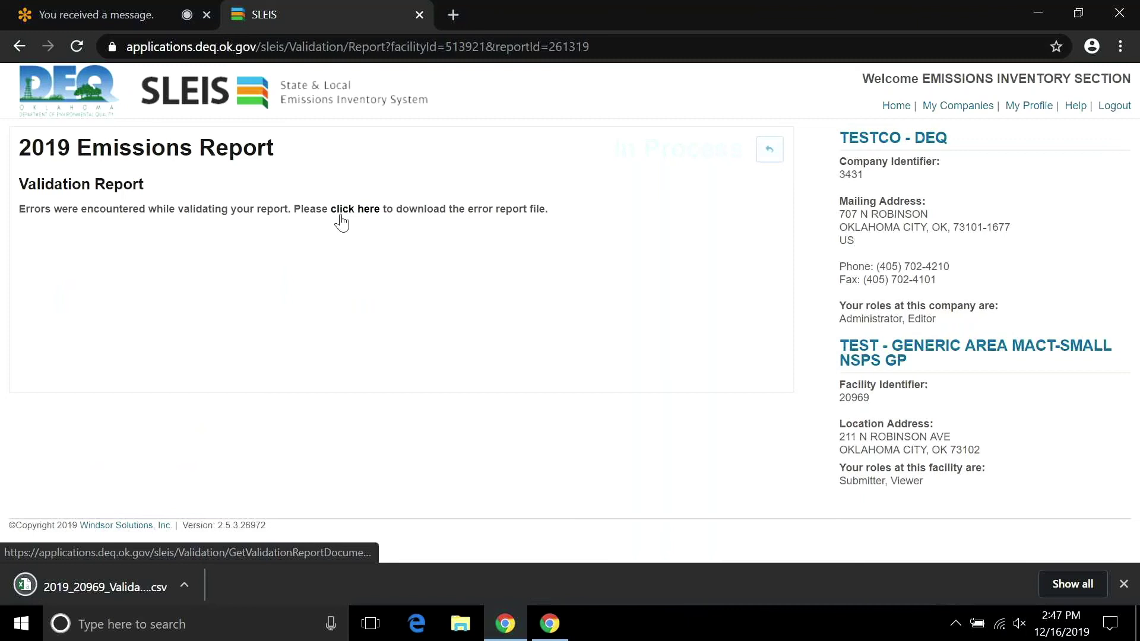
left_click(185, 585)
left_click(212, 470)
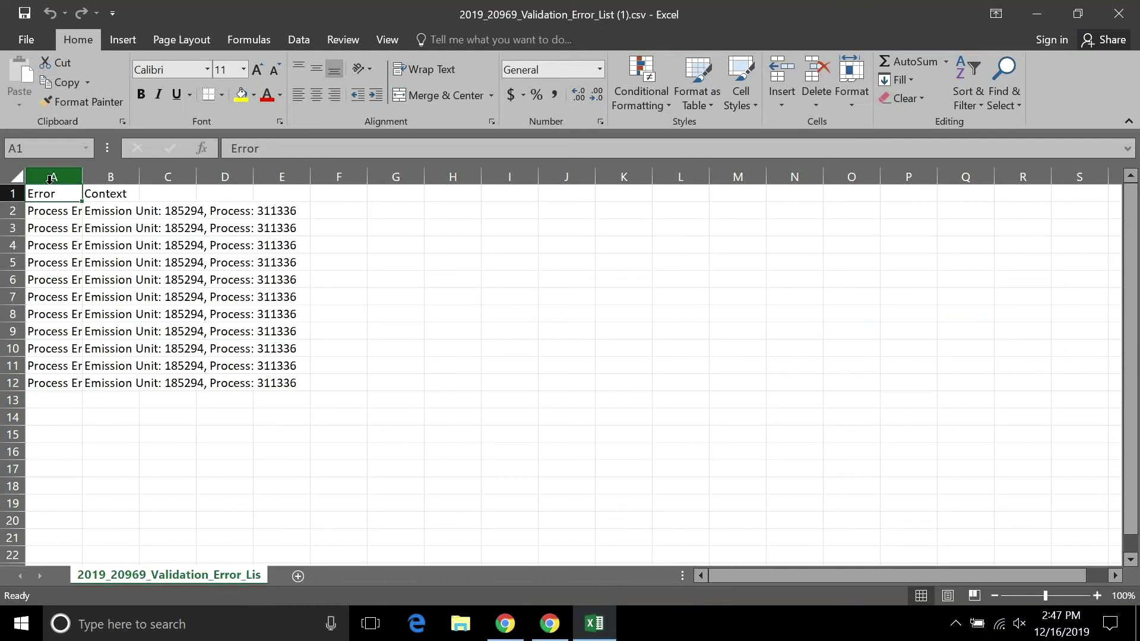
Select the whole sheet and AutoFit column widths to show all 11 errors, then close the workbook.
key("ctrl+a")
left_click(851, 89)
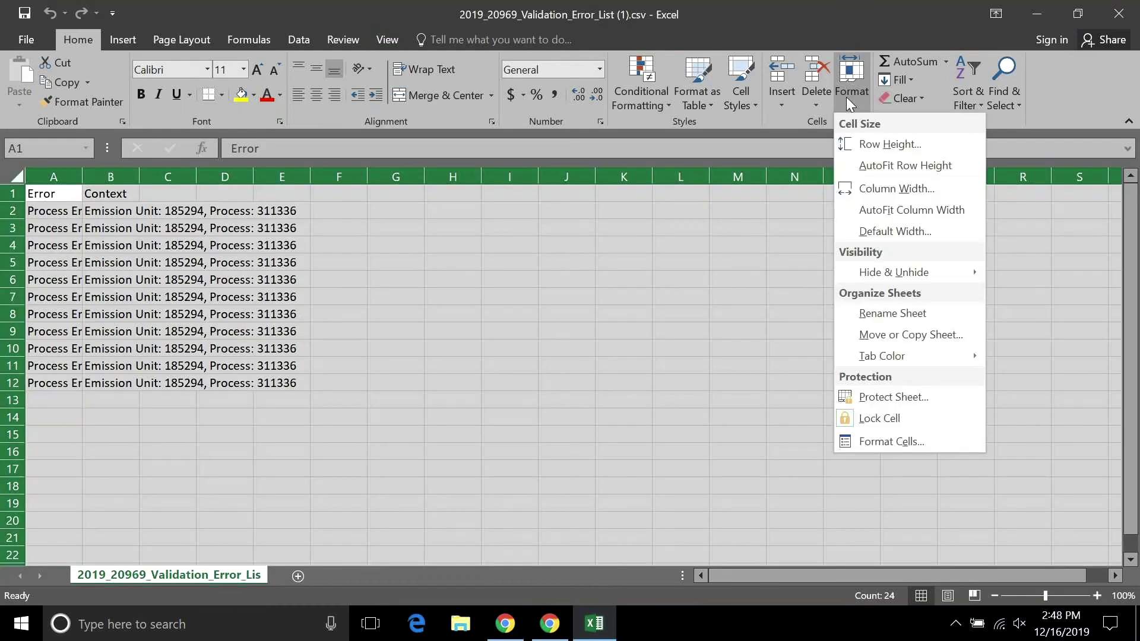
left_click(867, 211)
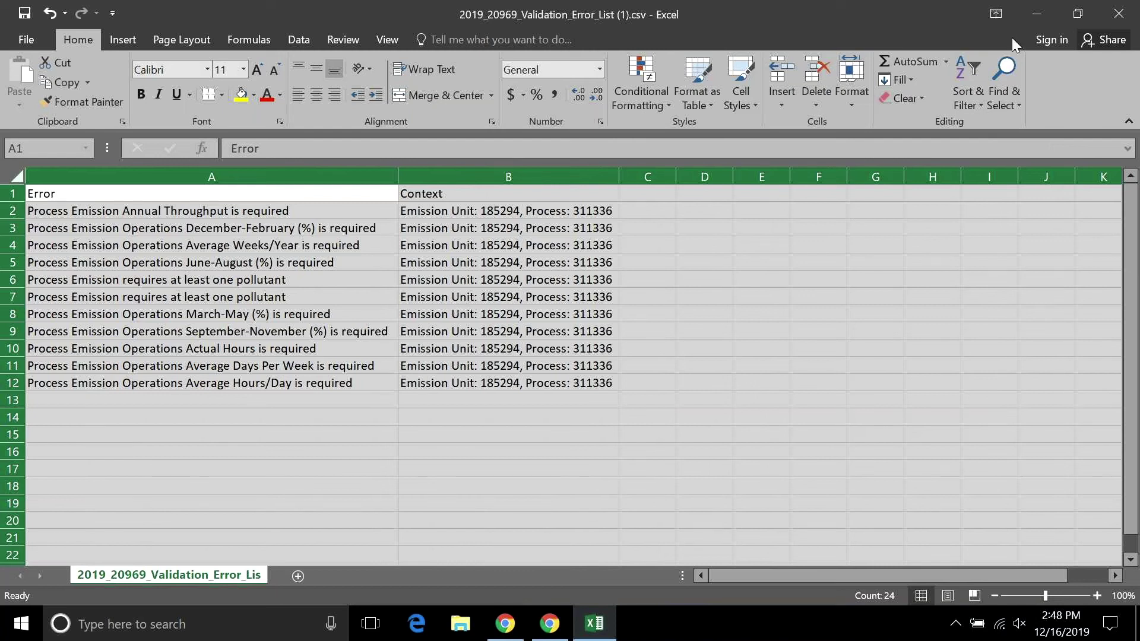
left_click(1118, 18)
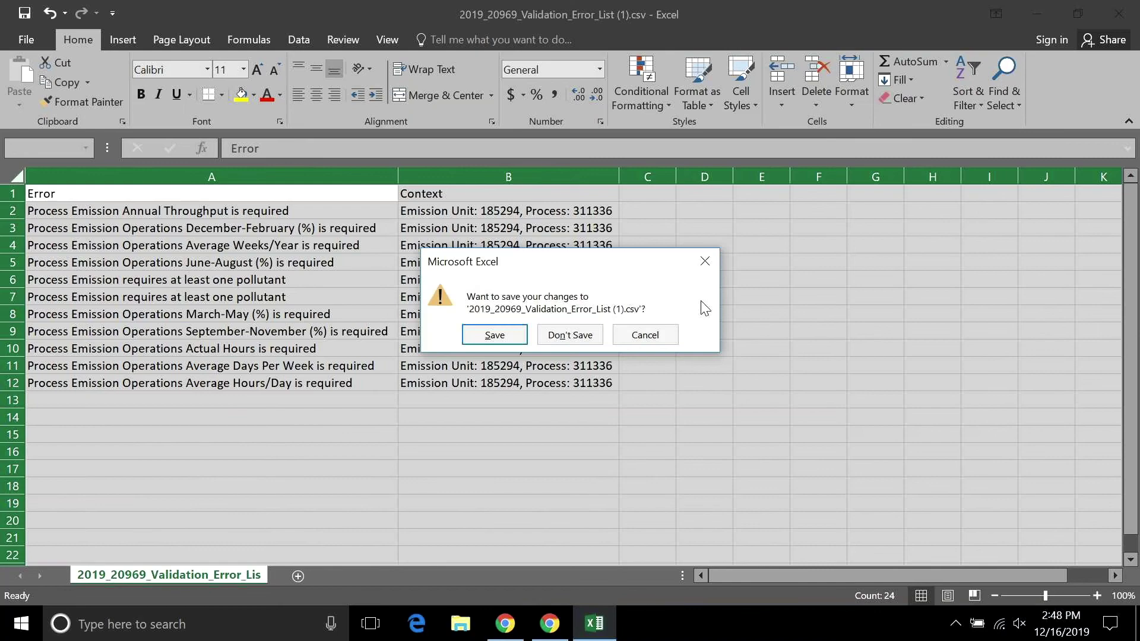
Discard the error list changes and open the 2019 report's Process Emissions list.
left_click(594, 337)
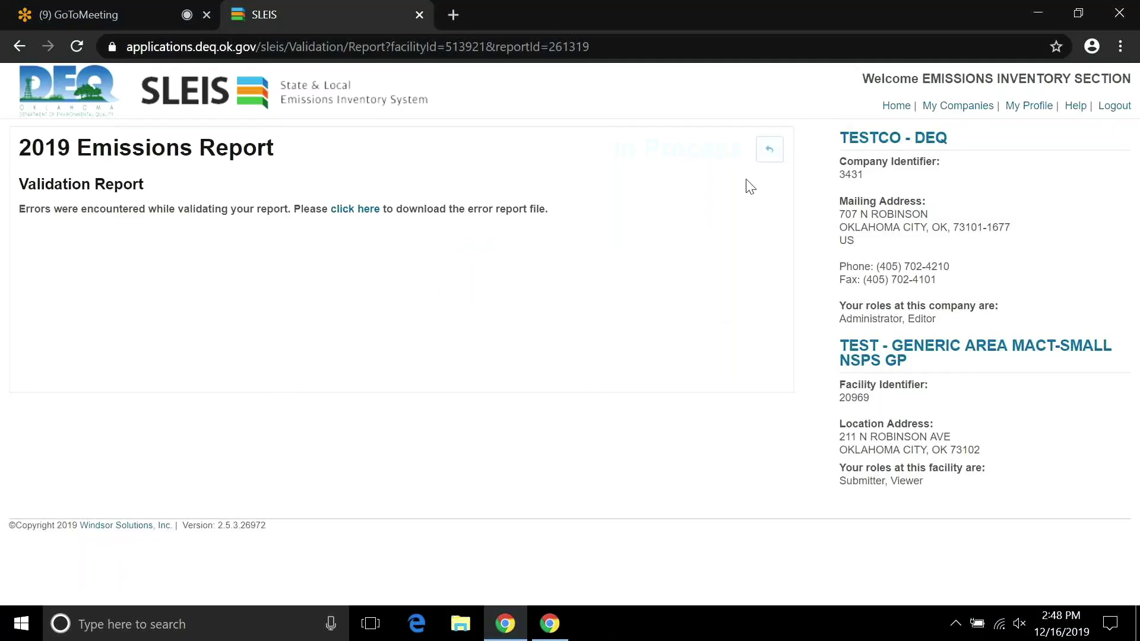
left_click(770, 149)
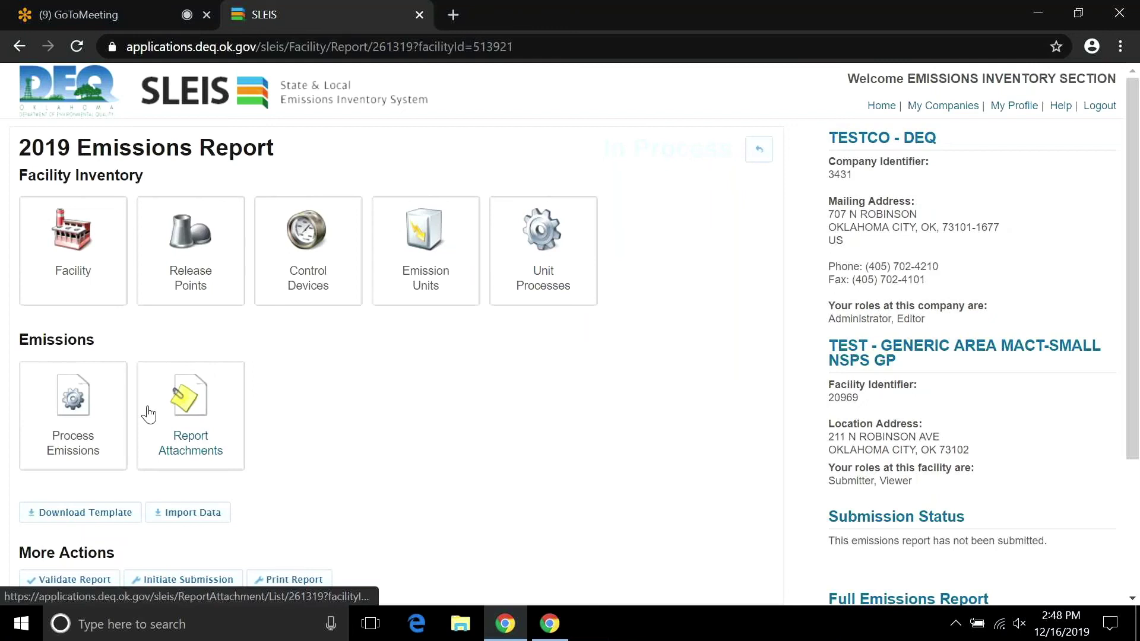
left_click(103, 419)
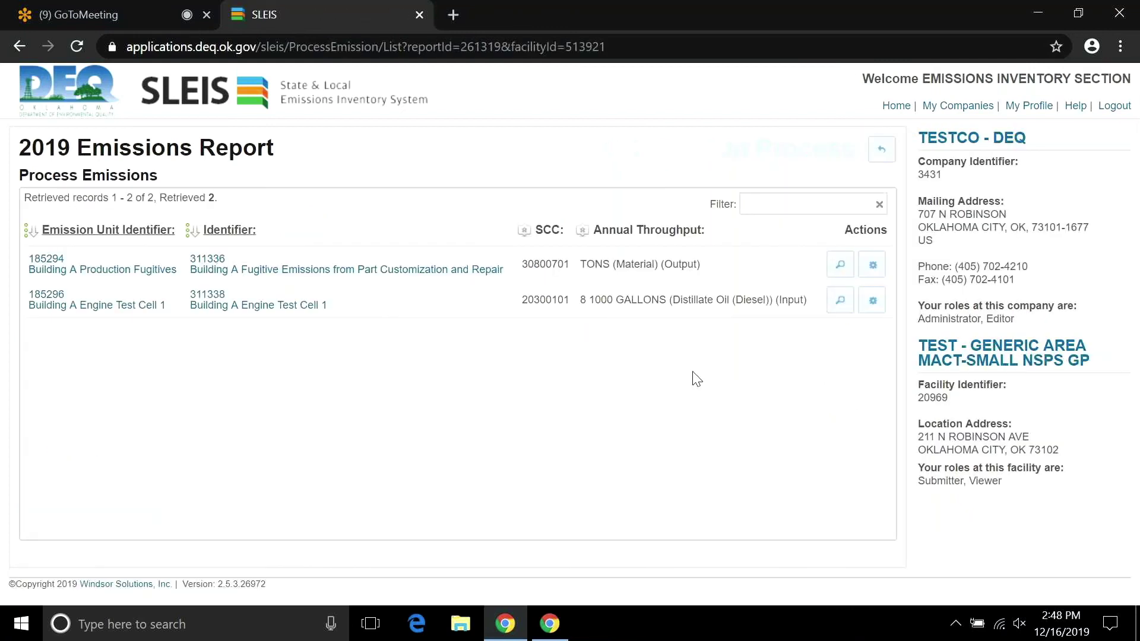
Mark process 311336 as not reported, confirm removing its pollutants, and save.
left_click(872, 266)
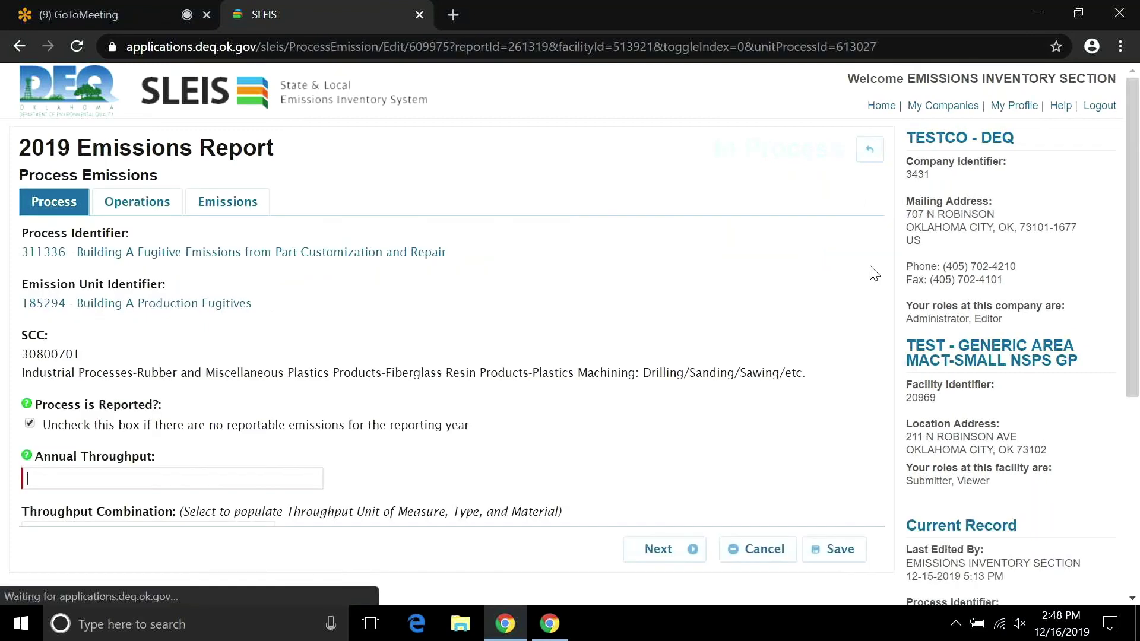
left_click_drag(878, 236, 873, 277)
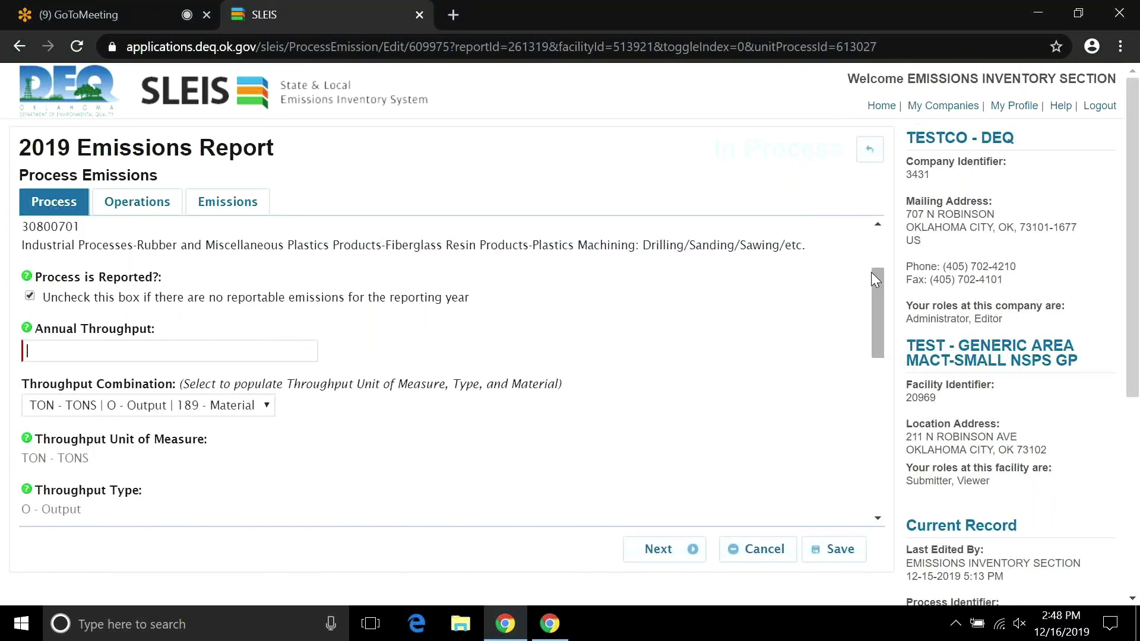
left_click(29, 296)
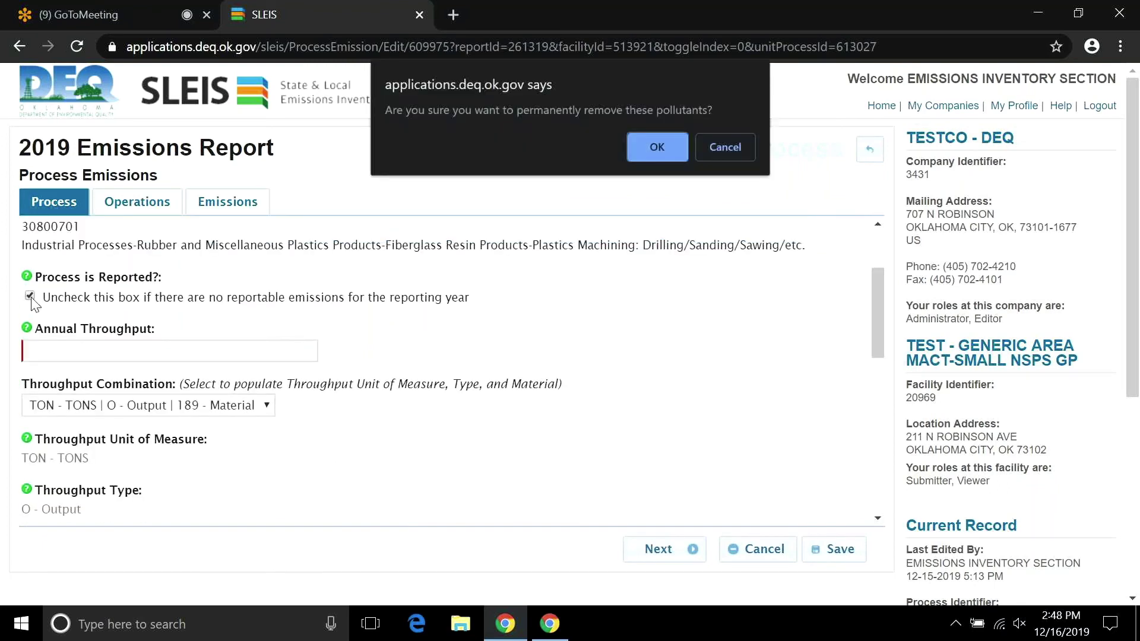
key("Return")
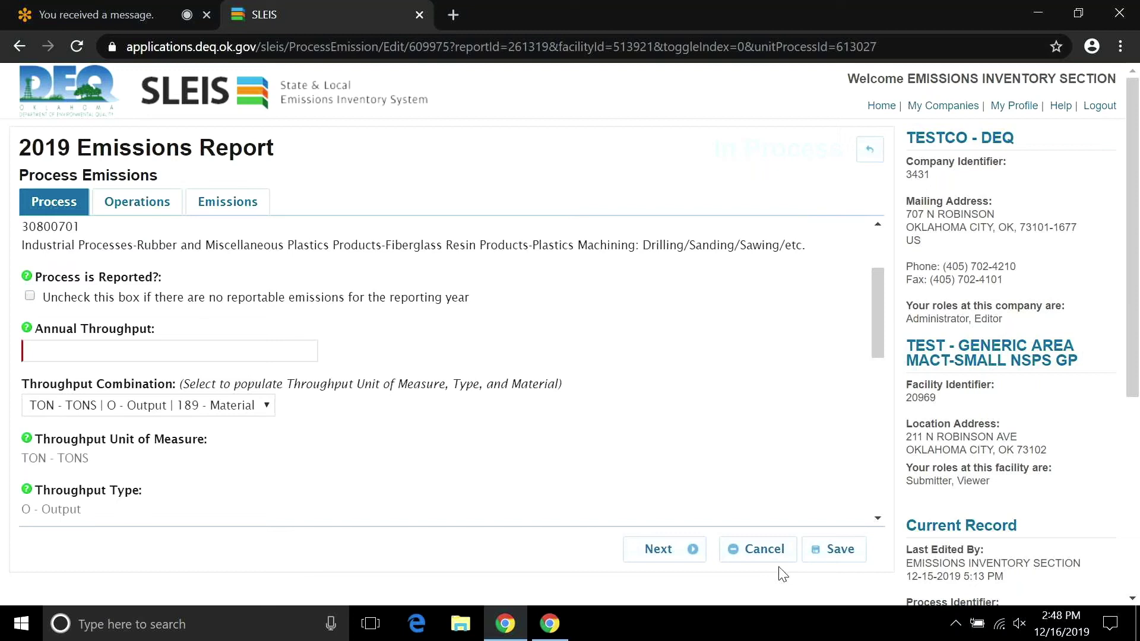
left_click(819, 557)
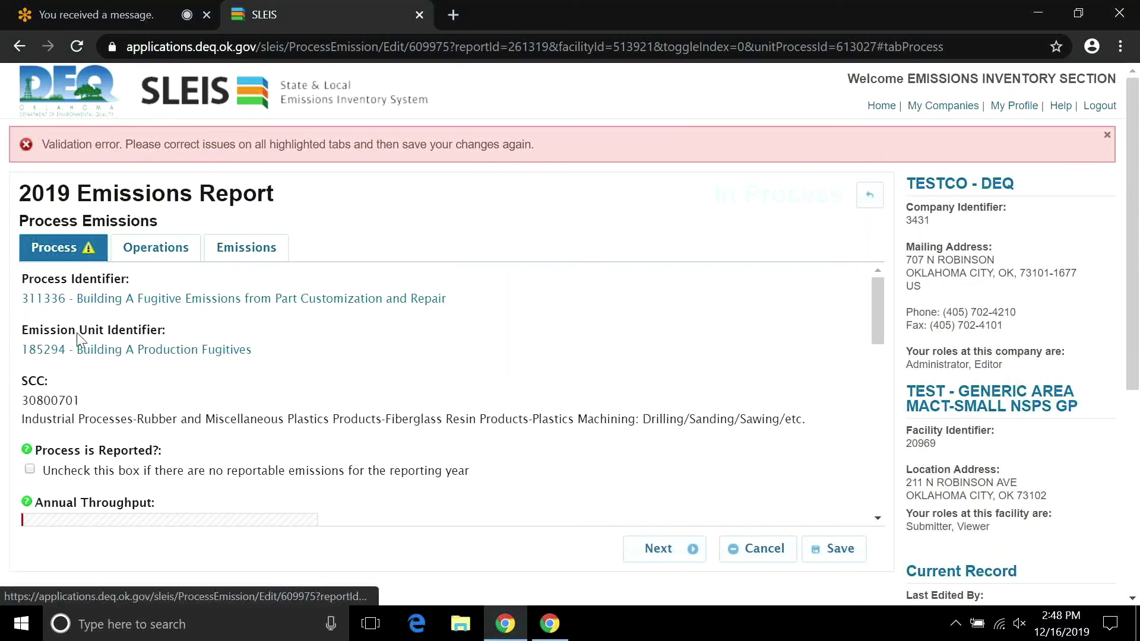
Add the comment 'Yeah this is fake.', save the process, and return to the Process Emissions list.
left_click_drag(877, 332, 875, 486)
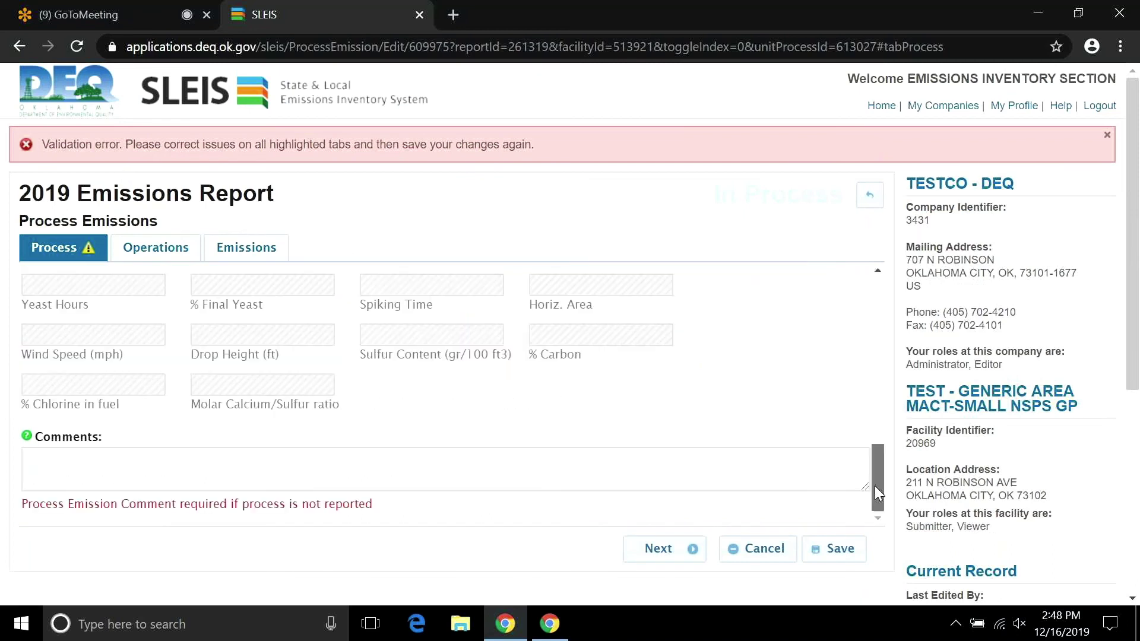
left_click(152, 460)
type("Yeah this is fake.")
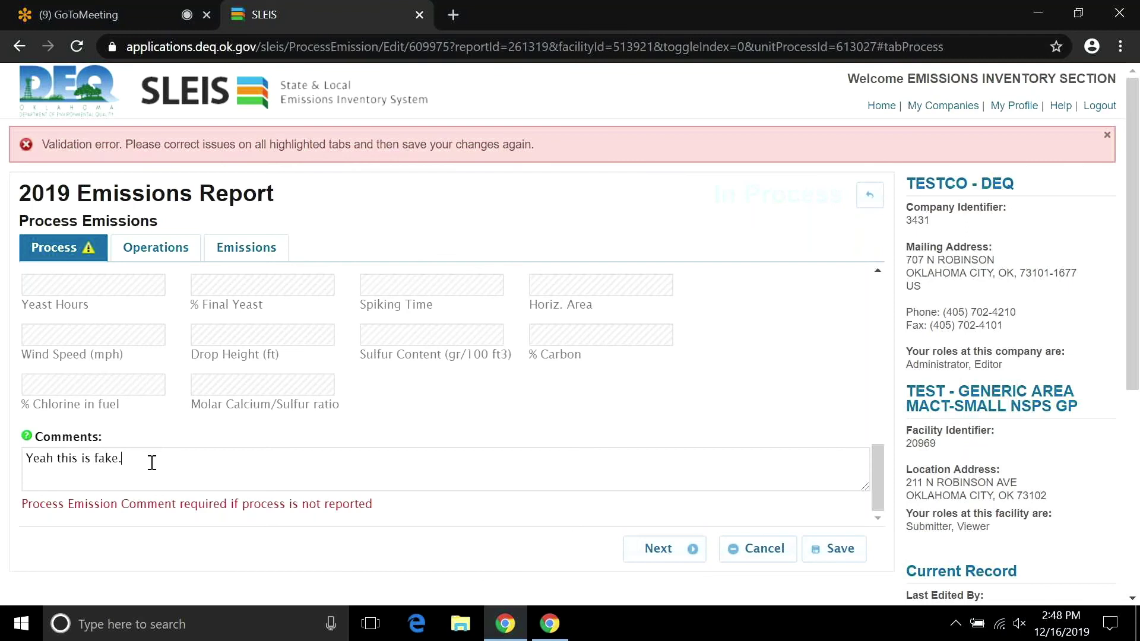
left_click(831, 549)
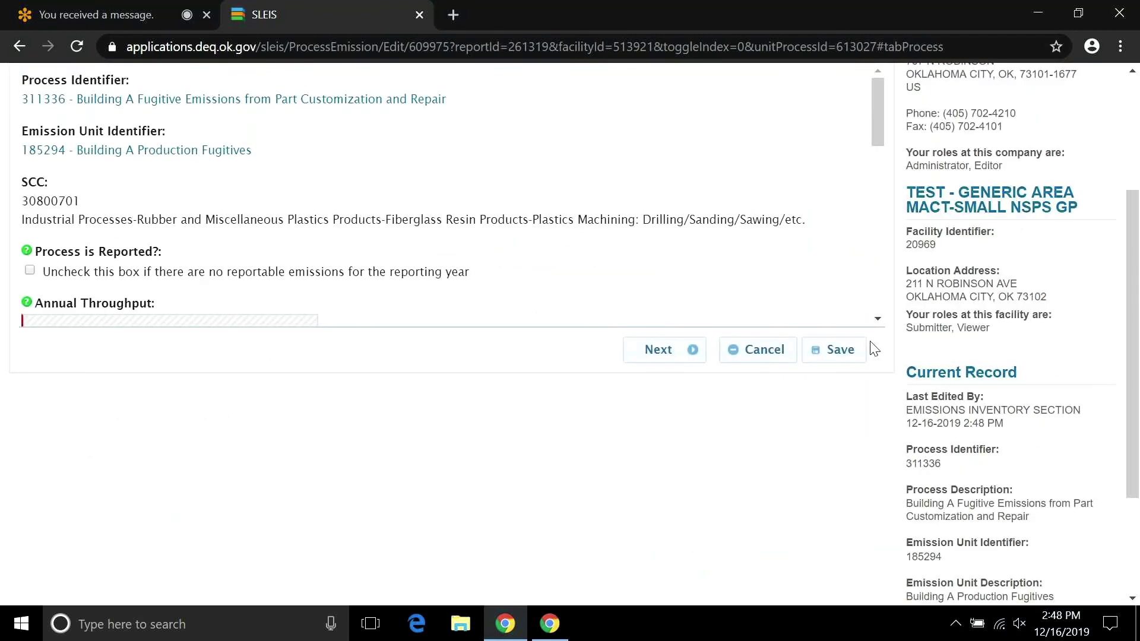
scroll(875, 349, "up", 4)
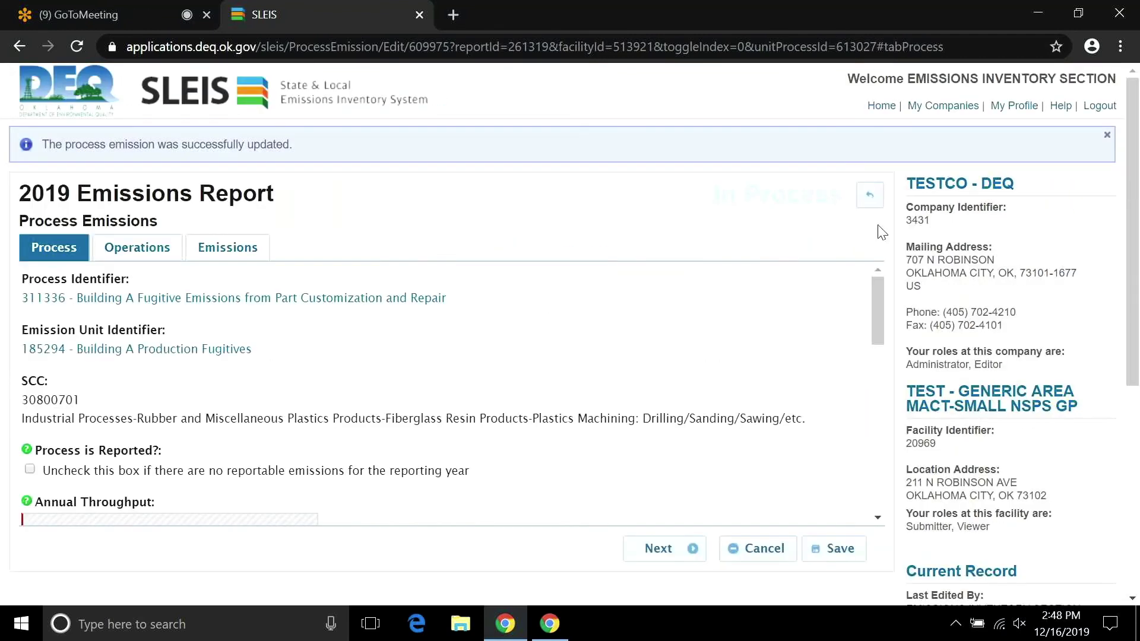
left_click(867, 199)
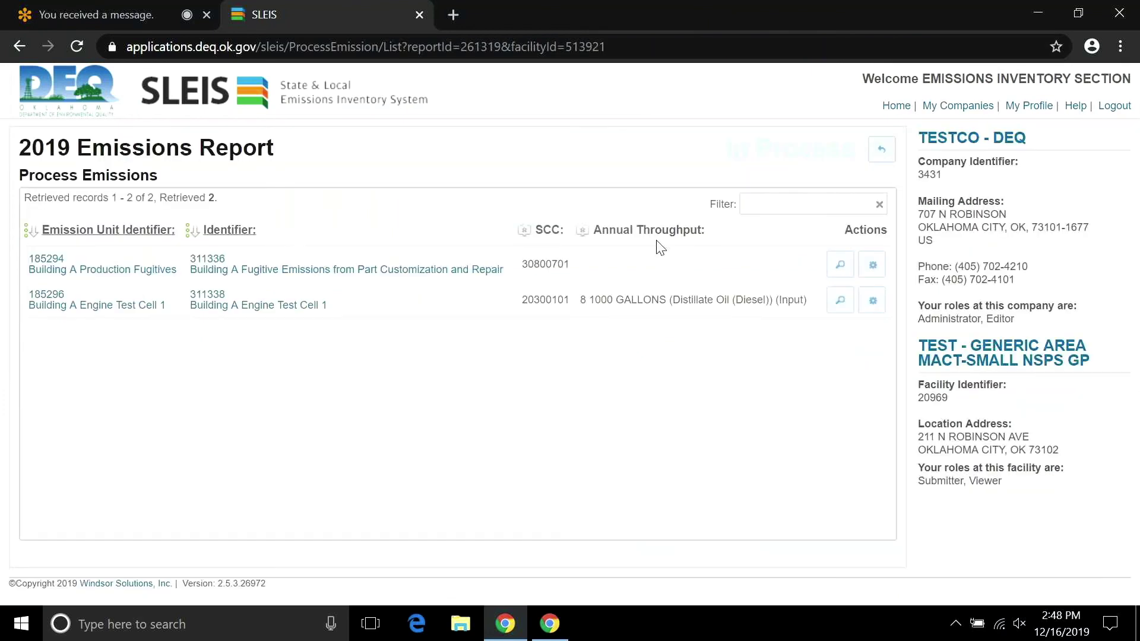
Run Validate Report on the 2019 report with zero errors, then back out to the yearly reports list.
left_click(876, 150)
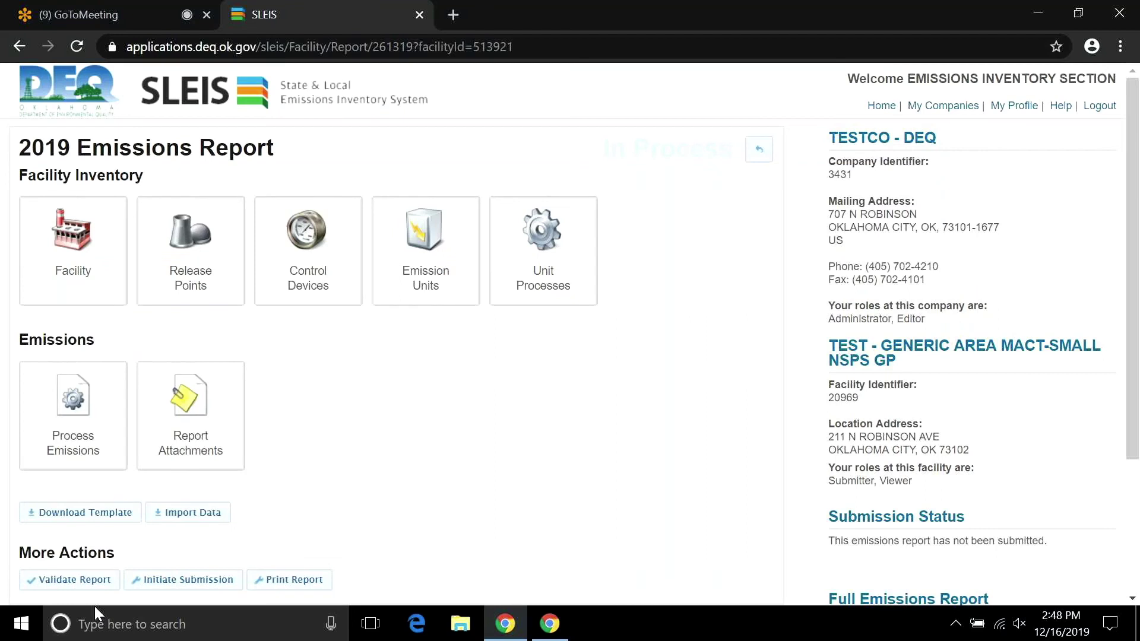
left_click(76, 582)
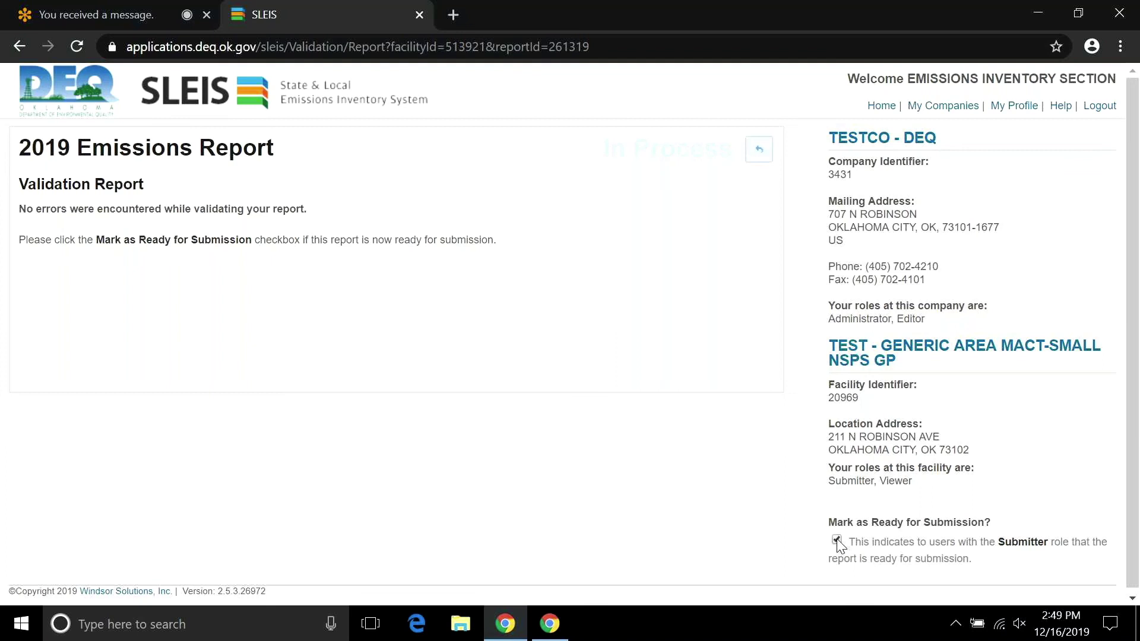
left_click(754, 159)
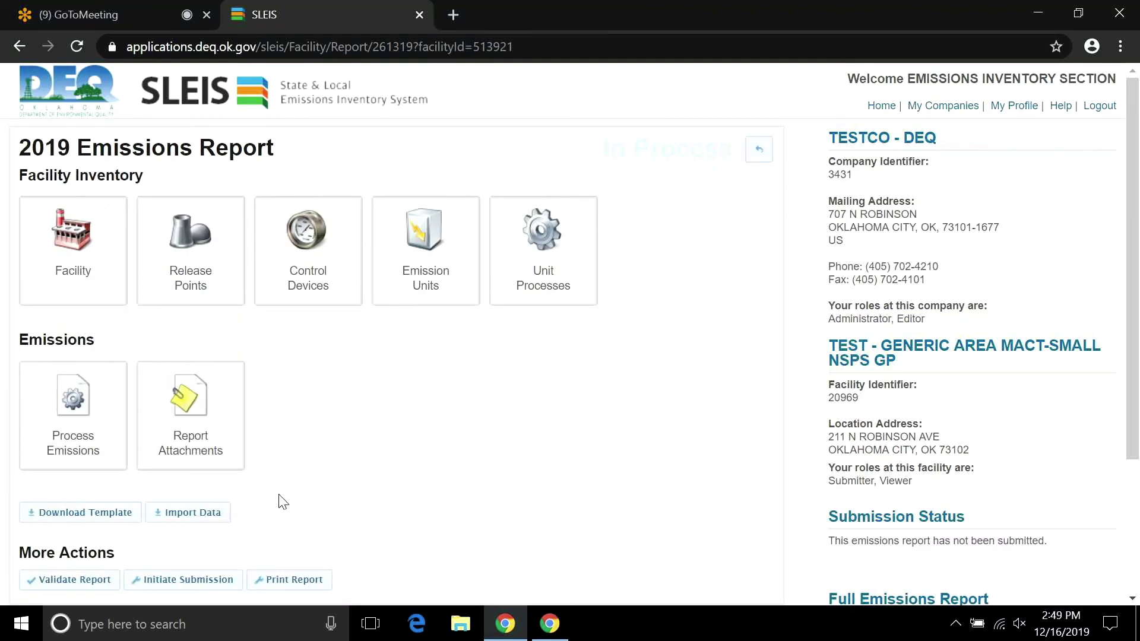
left_click(763, 149)
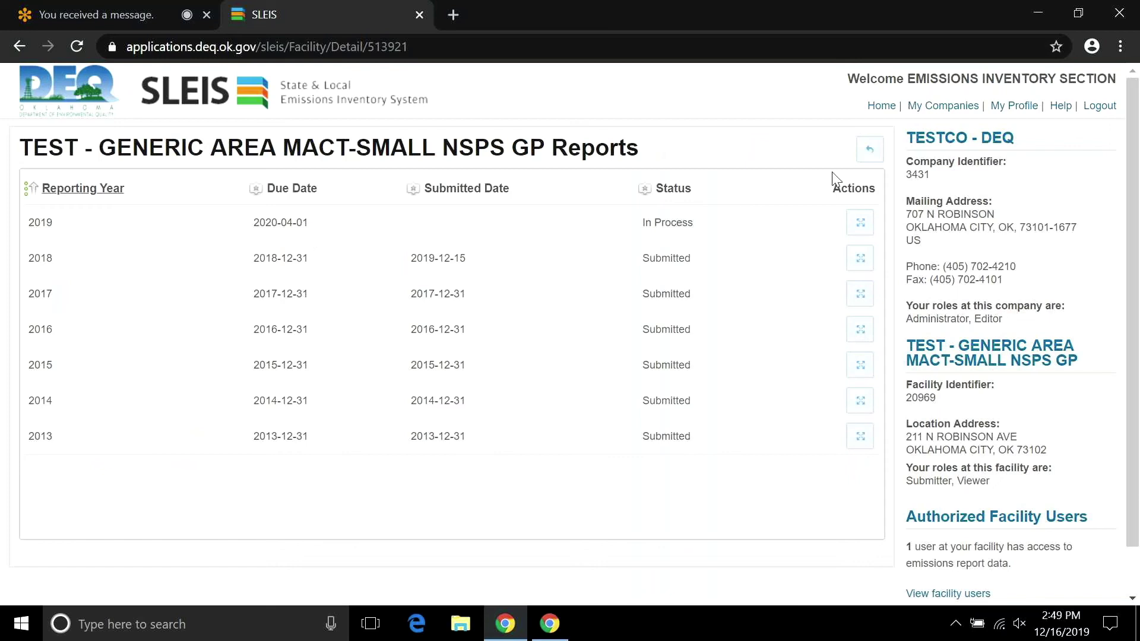
Go from the Facilities list to the facility's reports, confirm 2019 shows ready for submission, and open it.
left_click(870, 154)
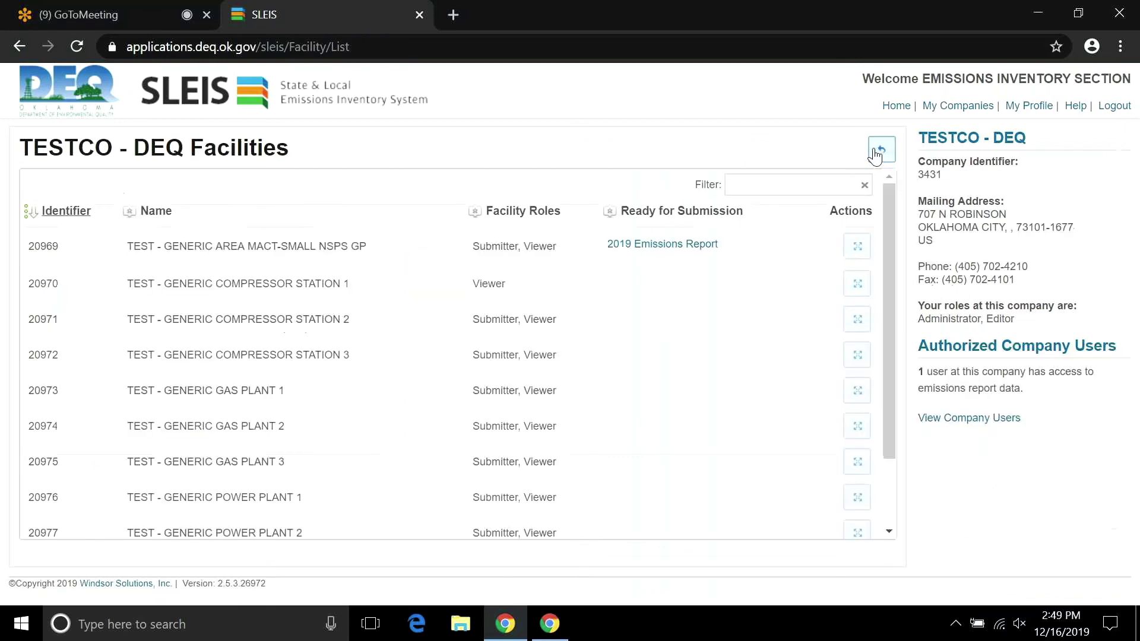
left_click(858, 247)
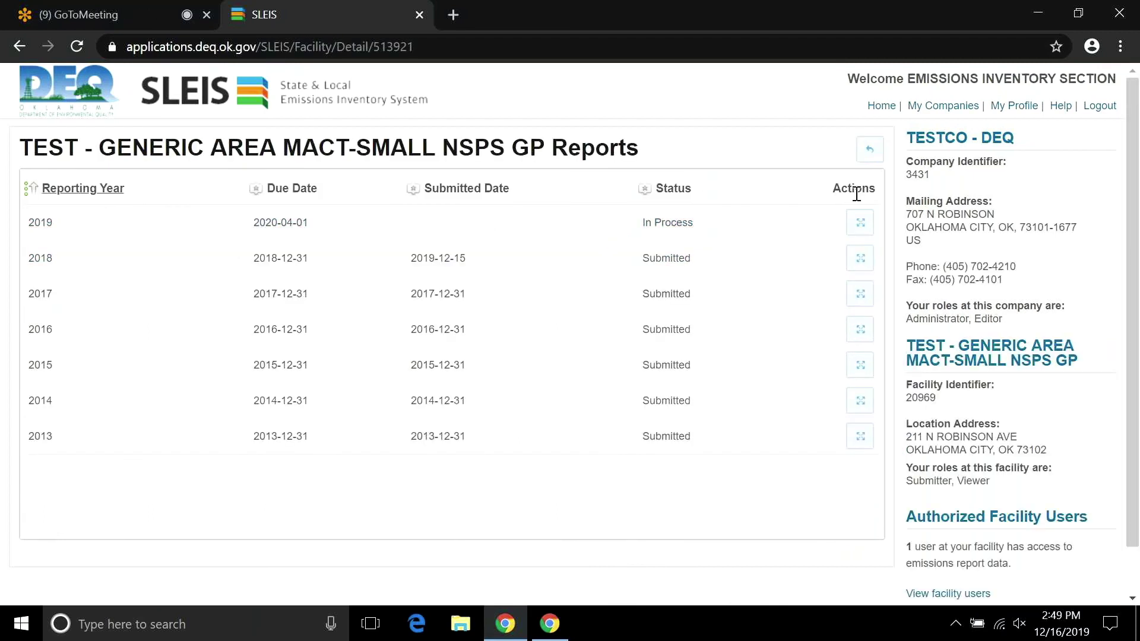
left_click(864, 154)
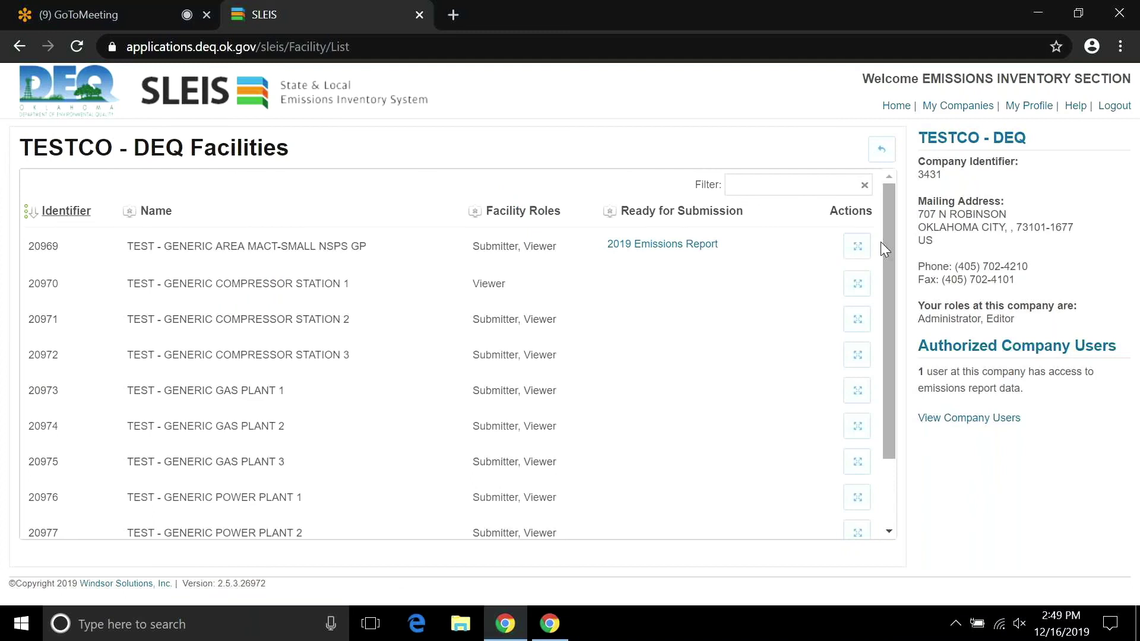
left_click(857, 246)
left_click(853, 226)
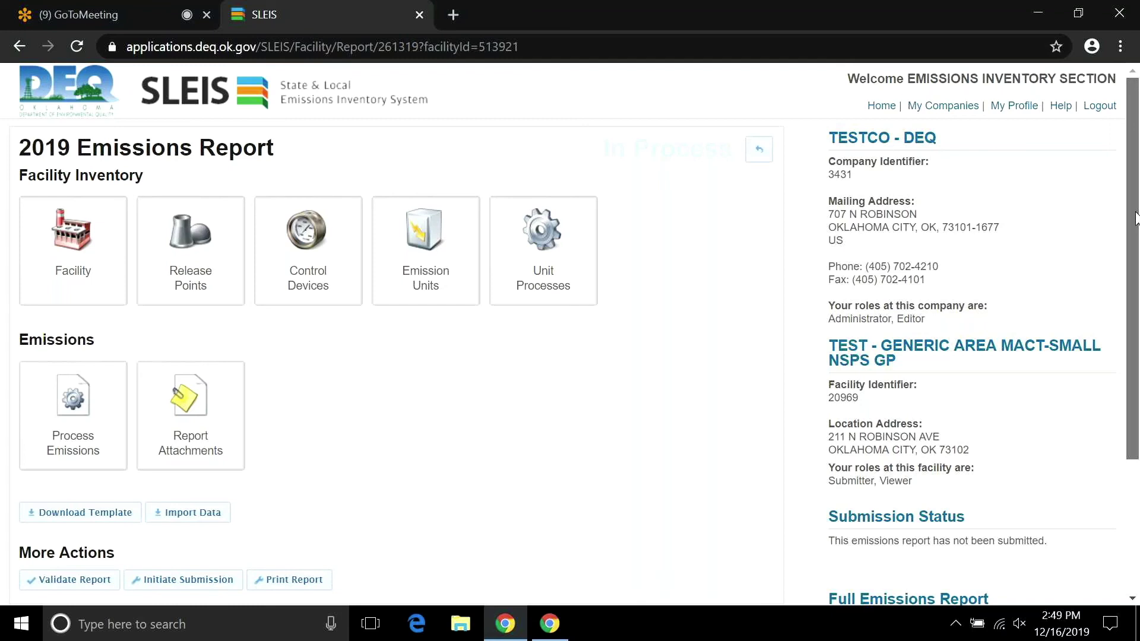
scroll(221, 491, "down", 1)
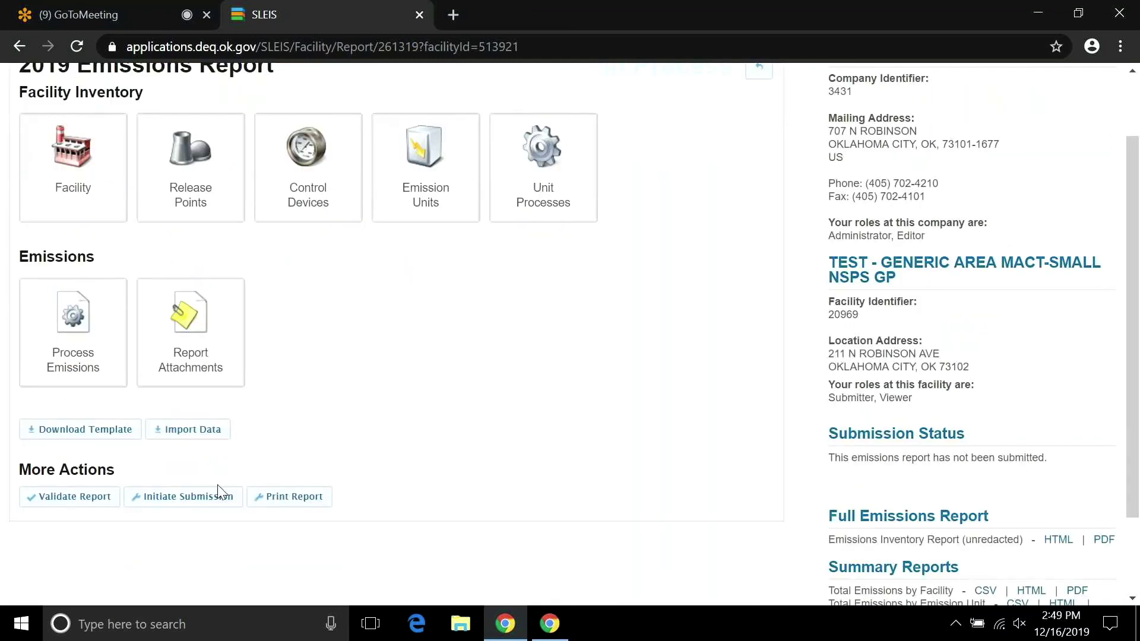
Initiate the 2019 report submission and open its downloaded electronic document PDF.
left_click(219, 492)
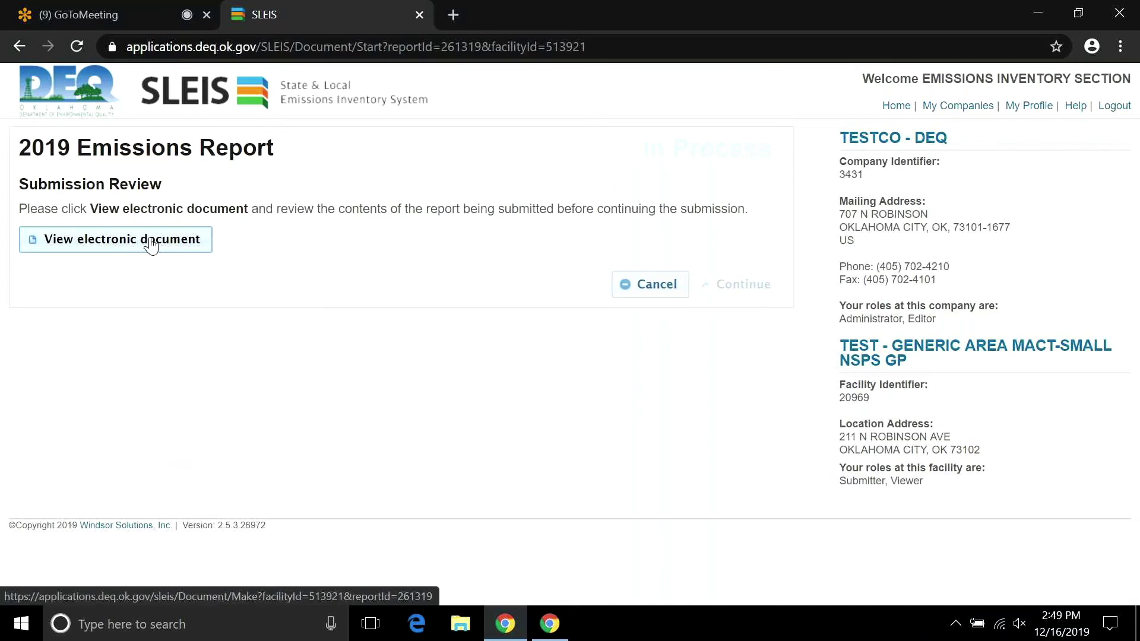
left_click(151, 244)
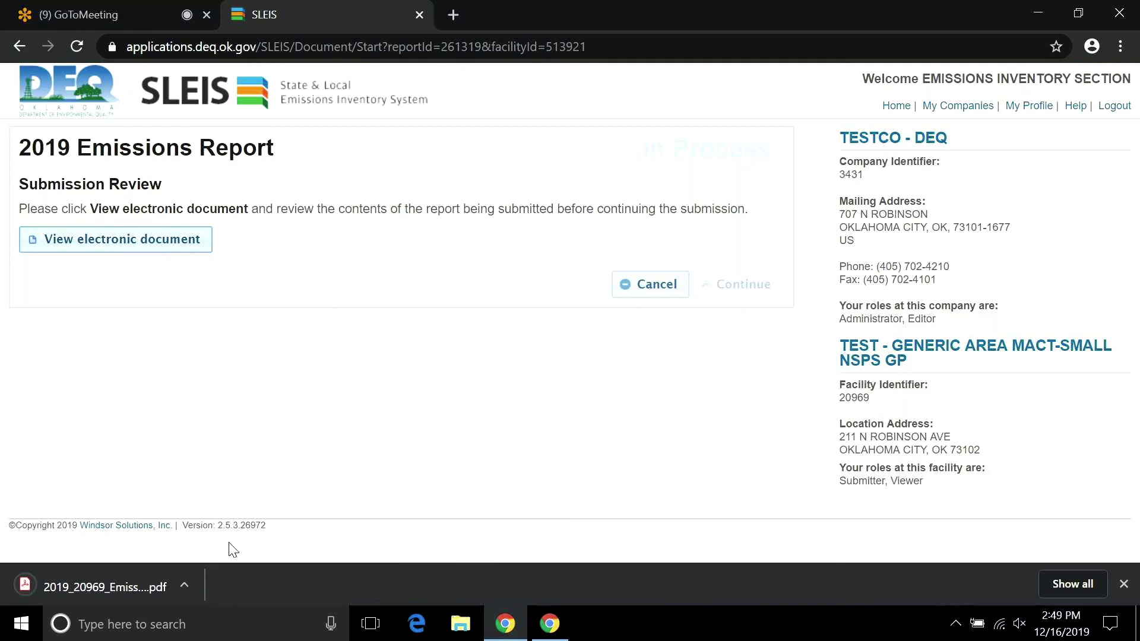
left_click(185, 586)
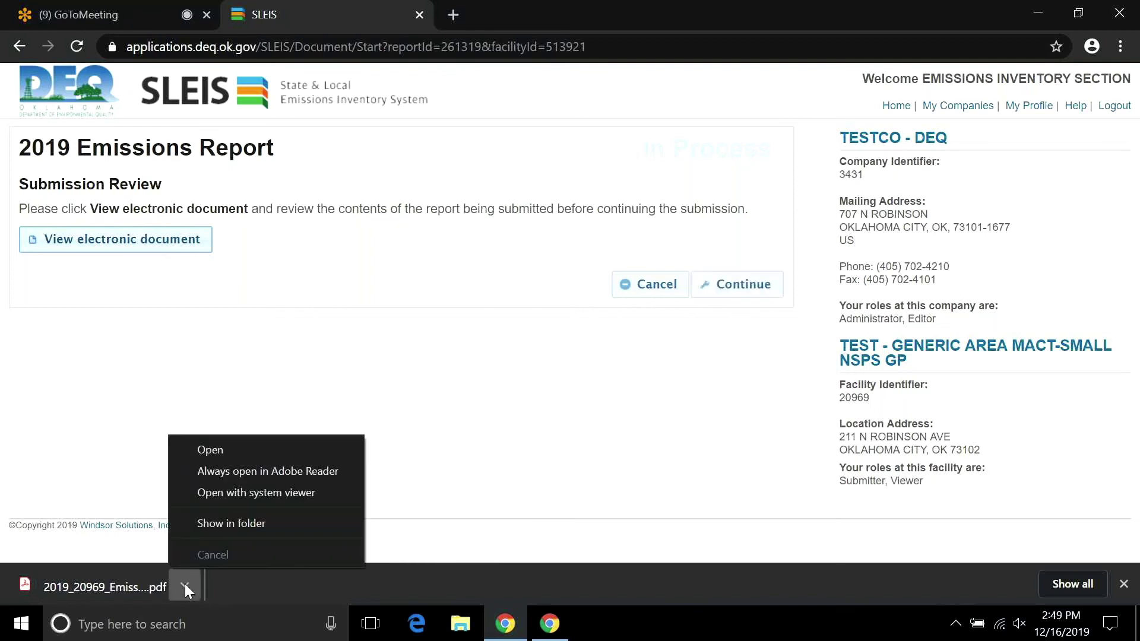
left_click(211, 449)
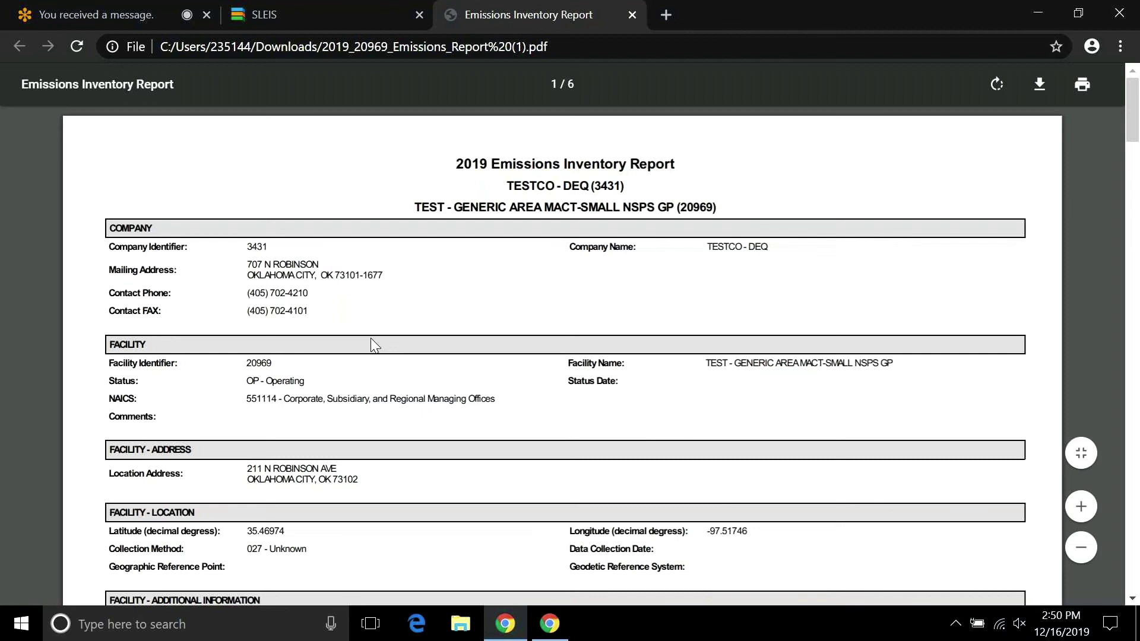
Close the earlier report PDF, maximize Chrome, and regenerate the electronic document.
left_click(631, 15)
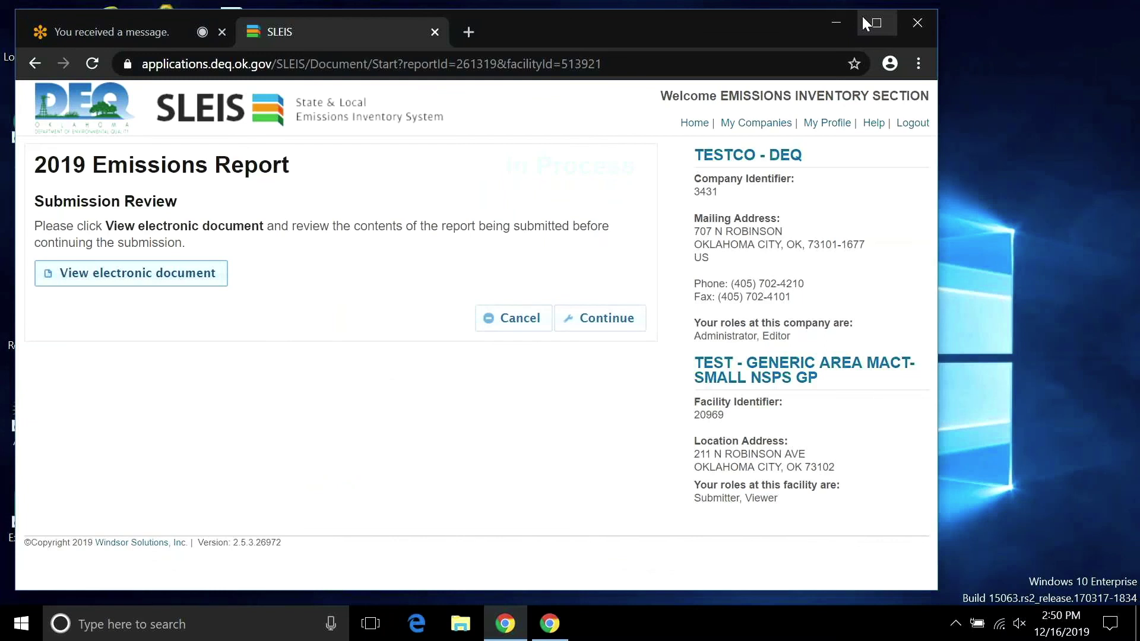
left_click(863, 17)
left_click(122, 242)
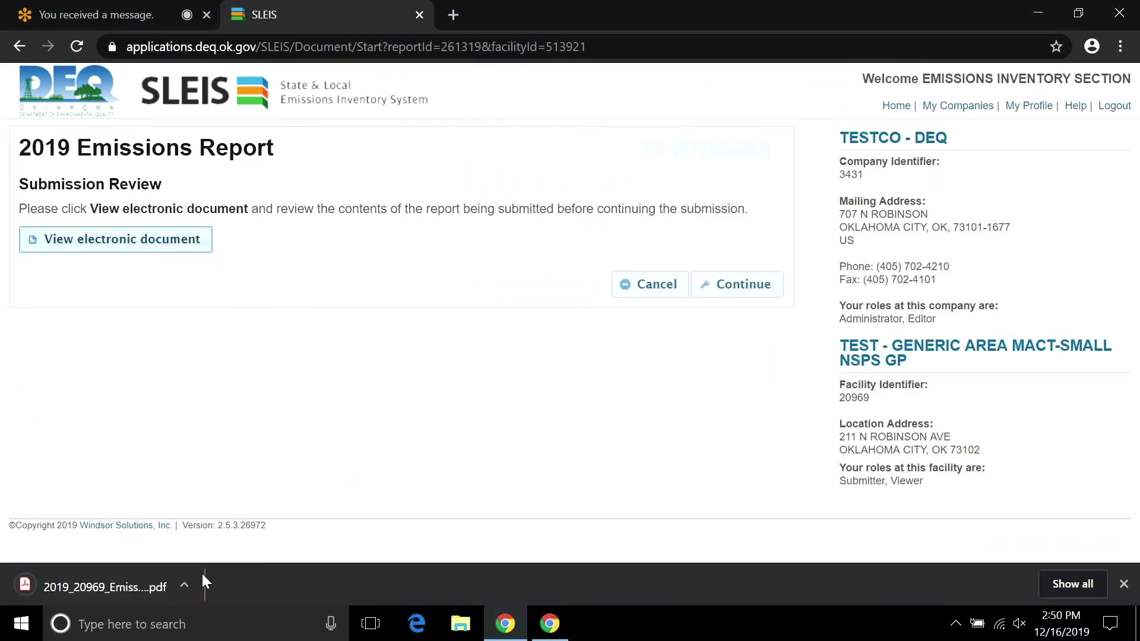
Open the downloaded 2019 Emissions Report PDF, scroll through it, then close it.
left_click(201, 572)
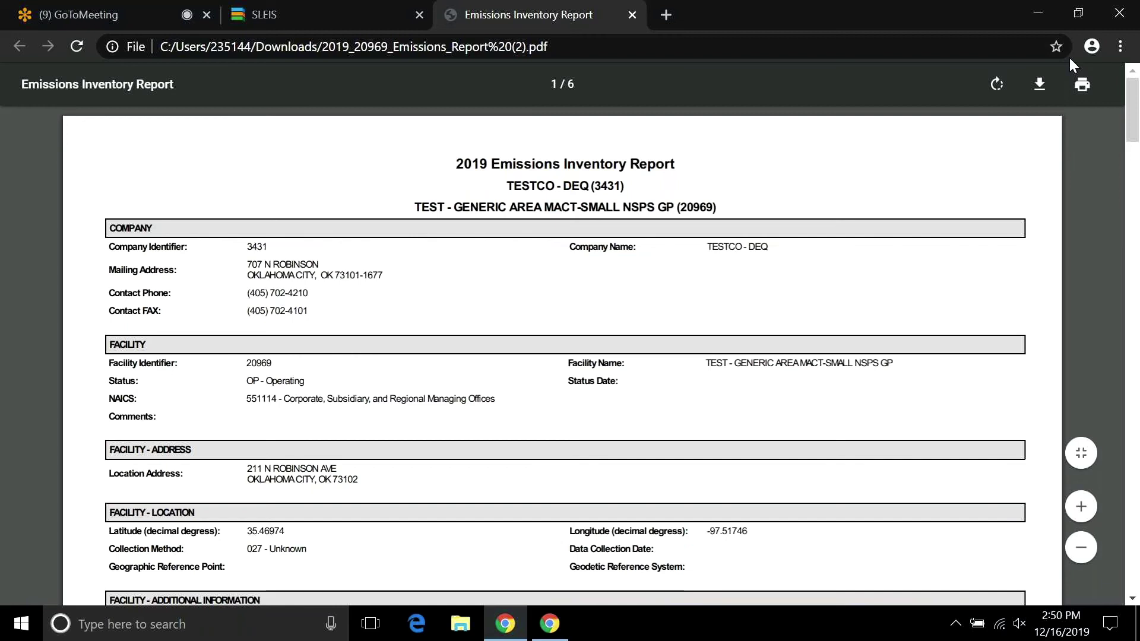
left_click_drag(1134, 92, 787, 36)
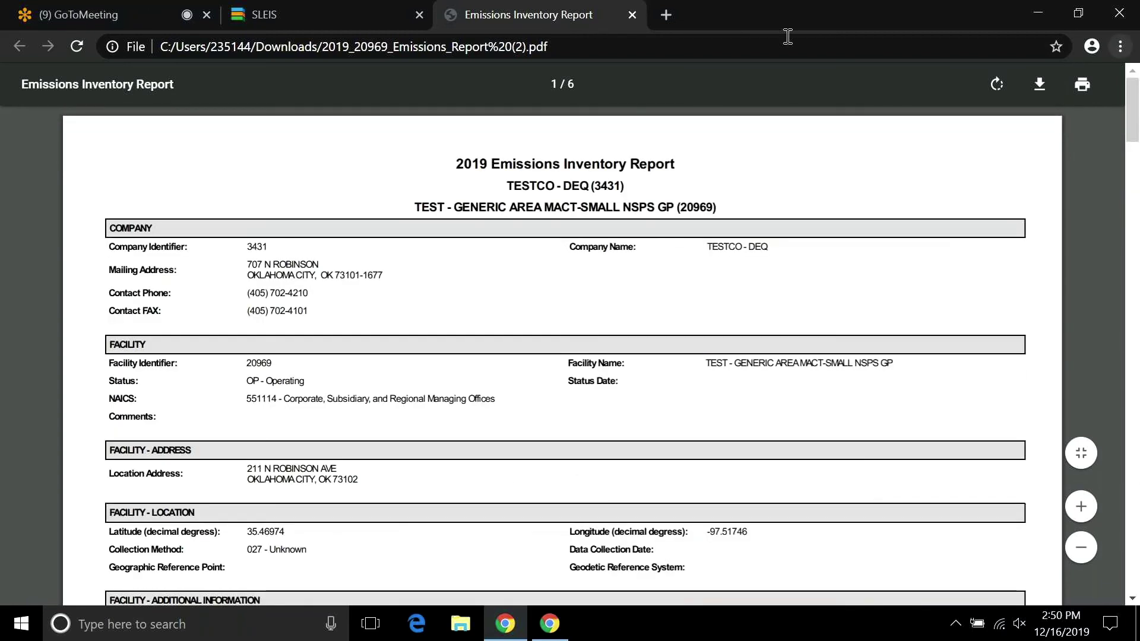
left_click(632, 15)
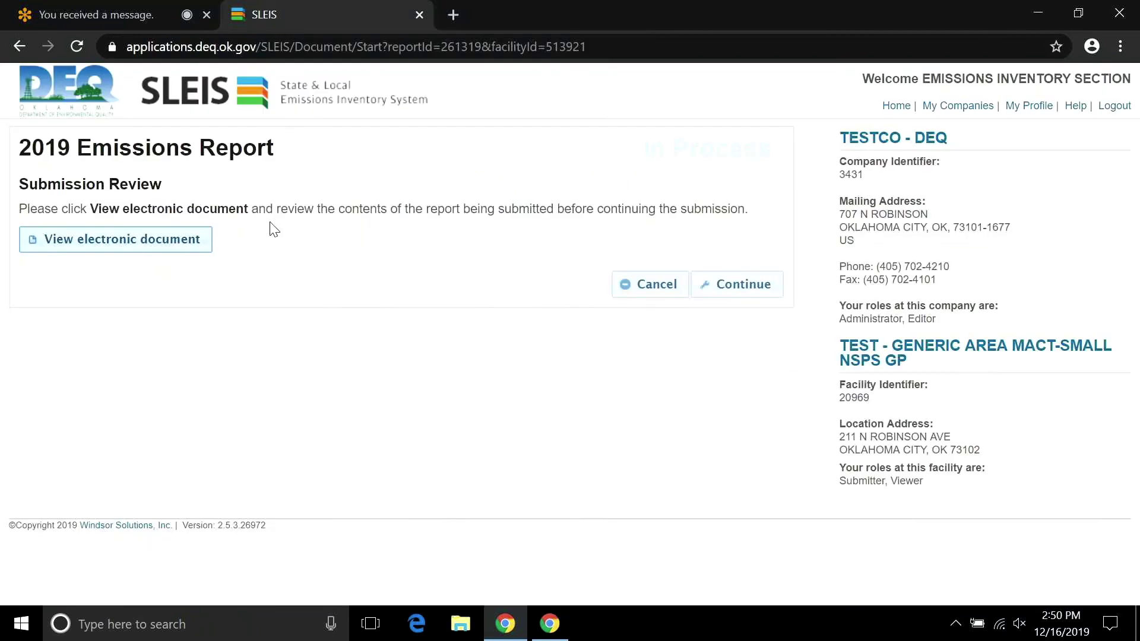
left_click(127, 244)
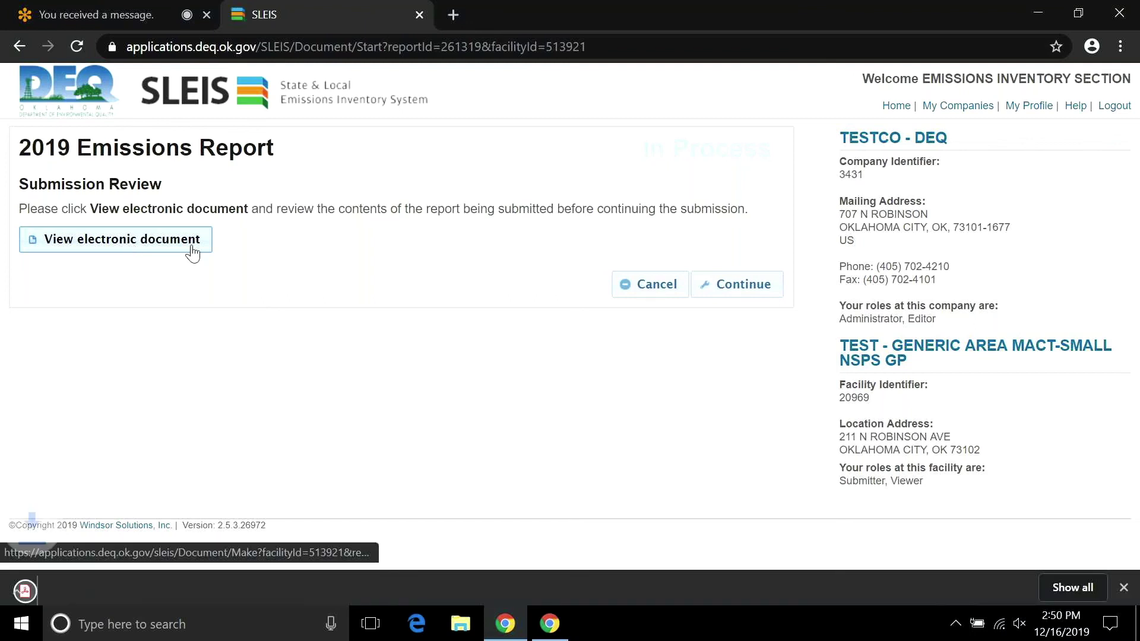
left_click(185, 585)
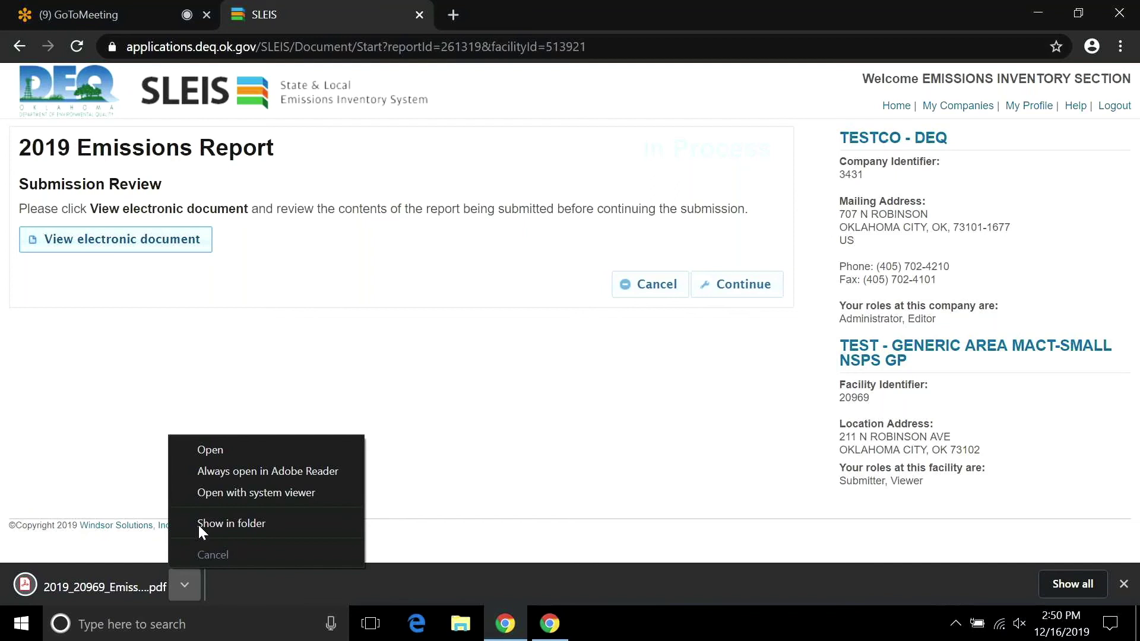
left_click(212, 453)
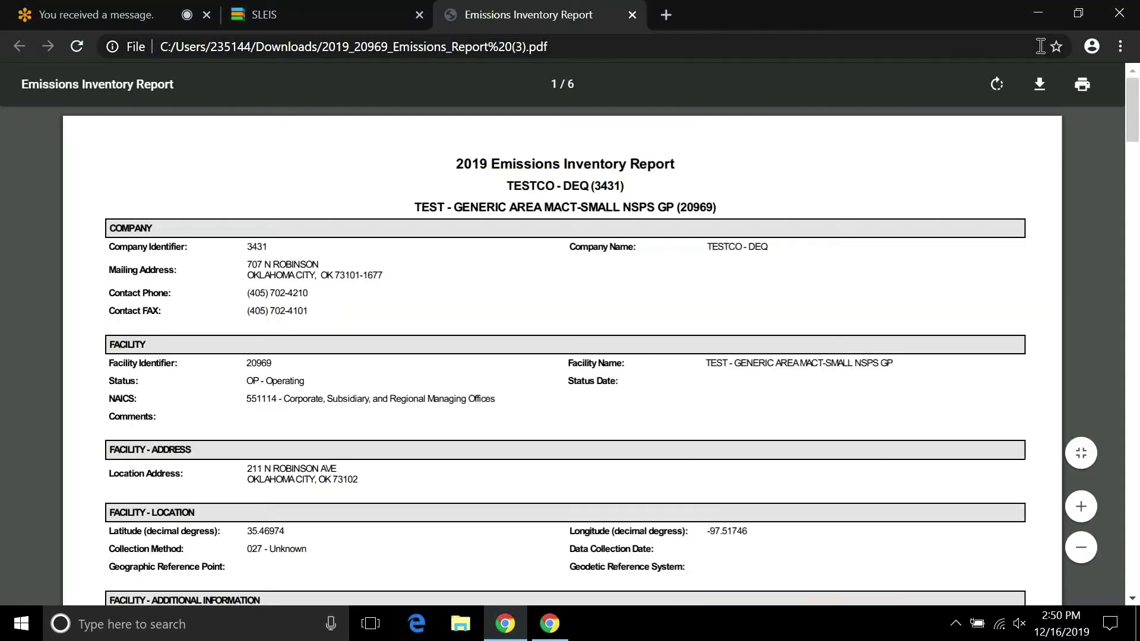
left_click_drag(1136, 110, 420, 82)
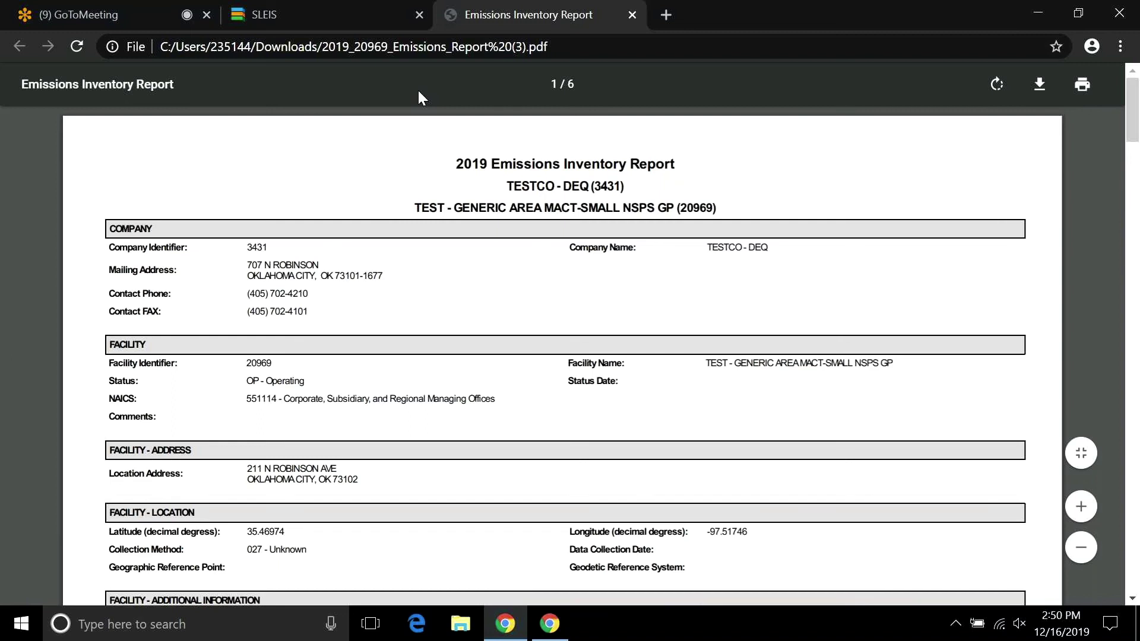
left_click(632, 15)
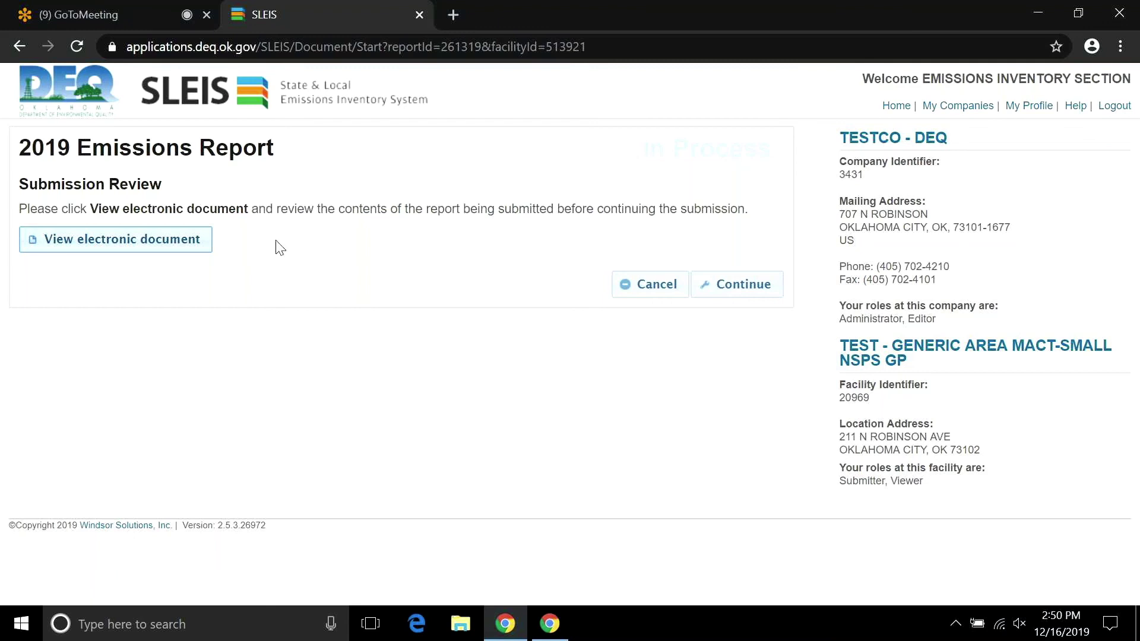
left_click(75, 243)
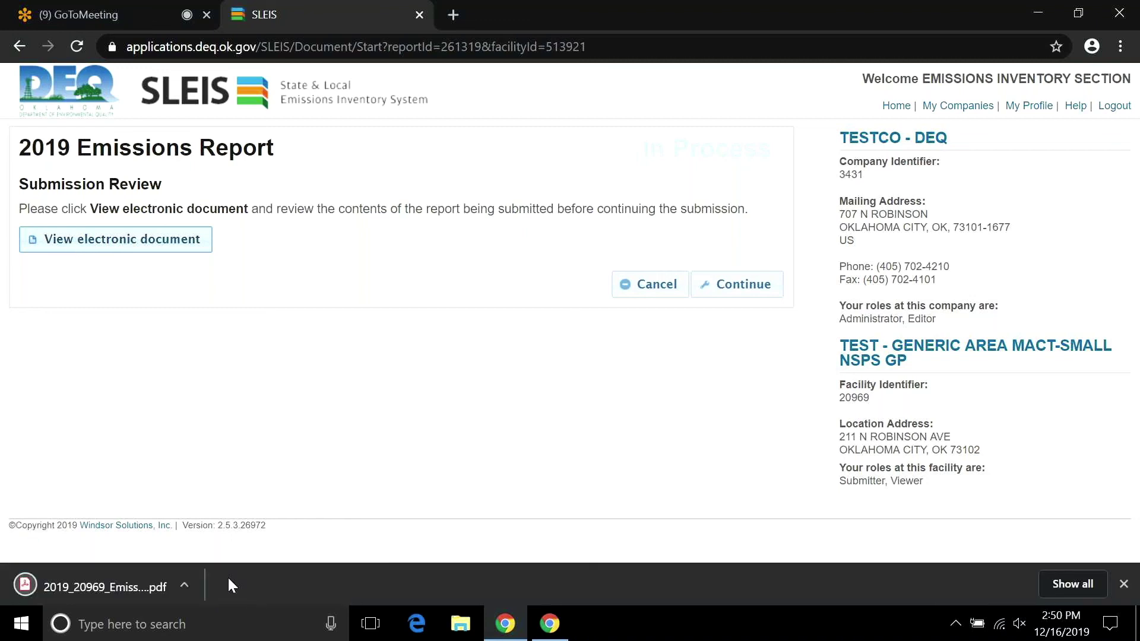
left_click(185, 586)
left_click(215, 460)
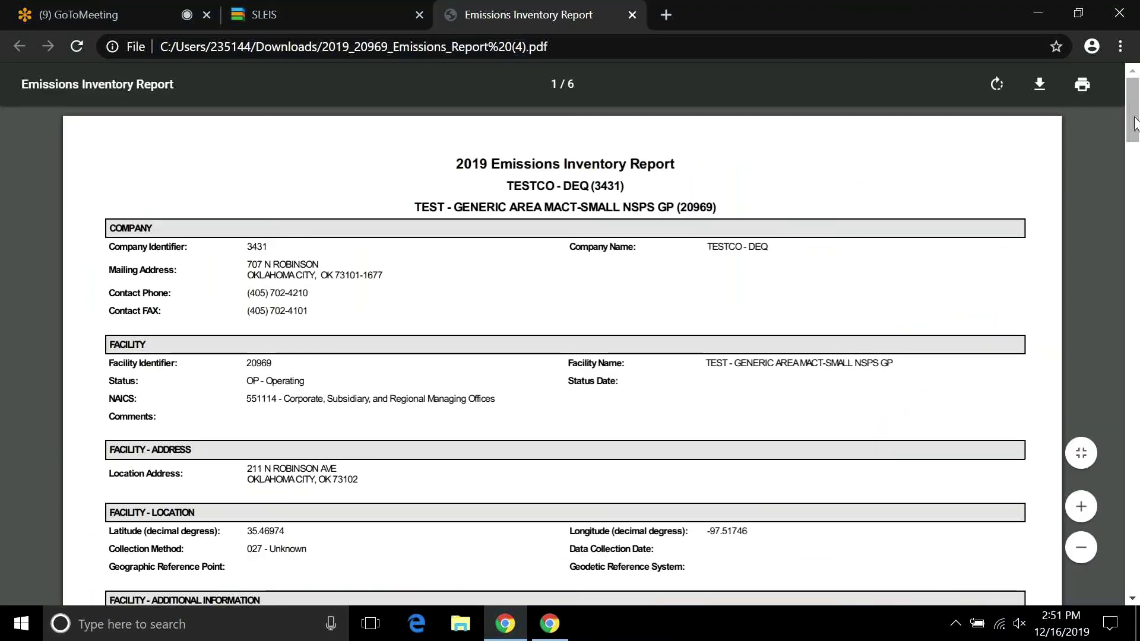
left_click_drag(1135, 124, 1074, 30)
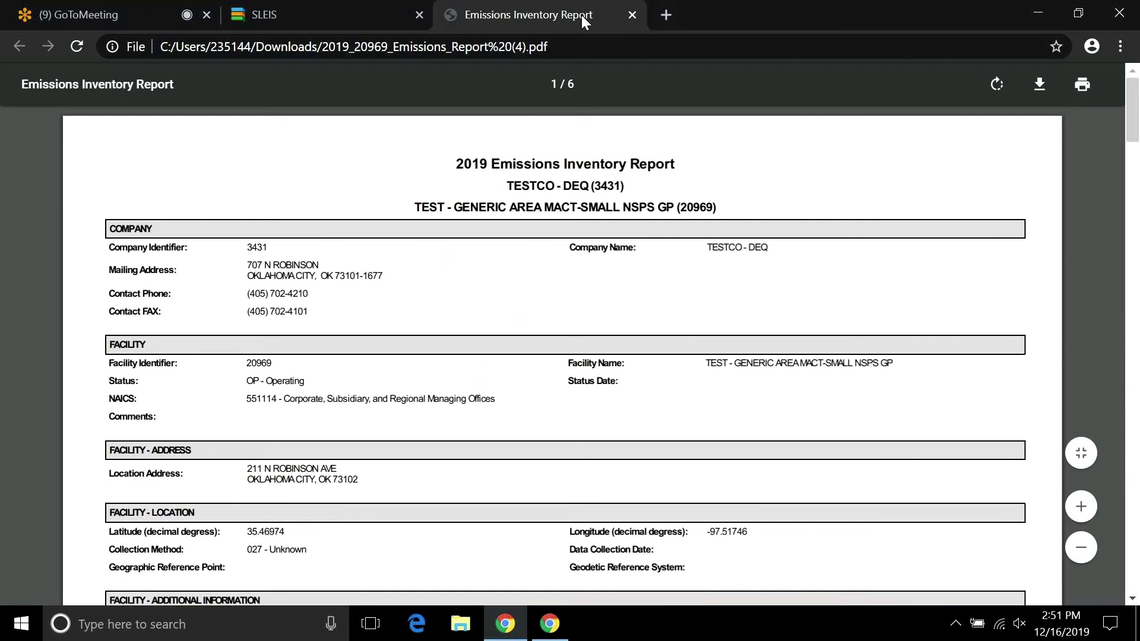
left_click(632, 15)
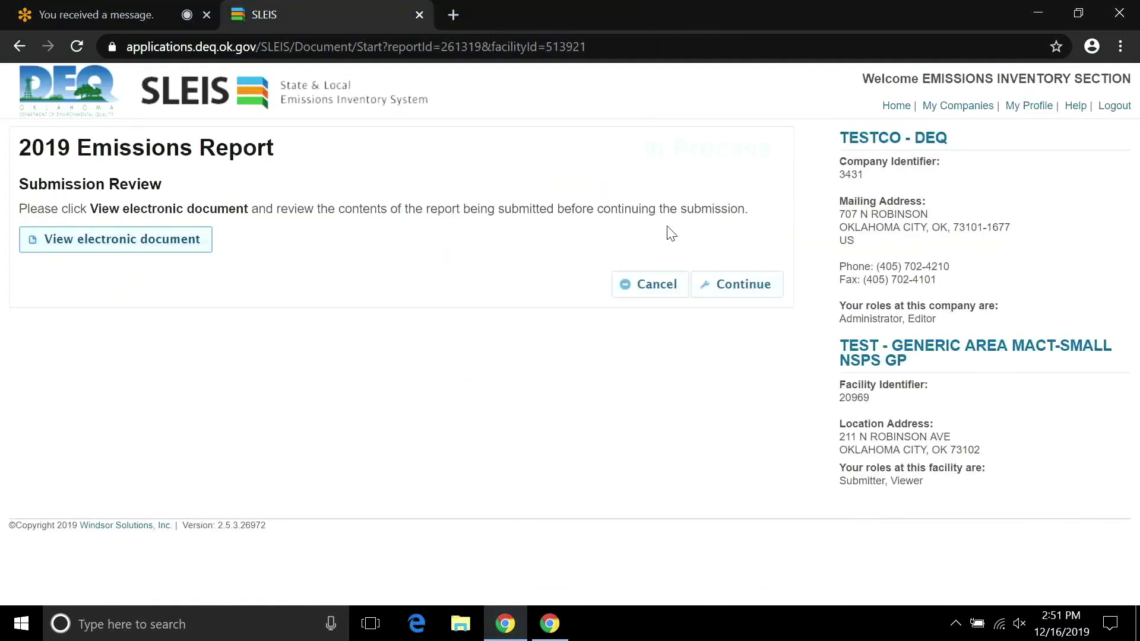
Move past the review, tick all four submission agreement checkboxes, and submit the 2019 report.
left_click(713, 277)
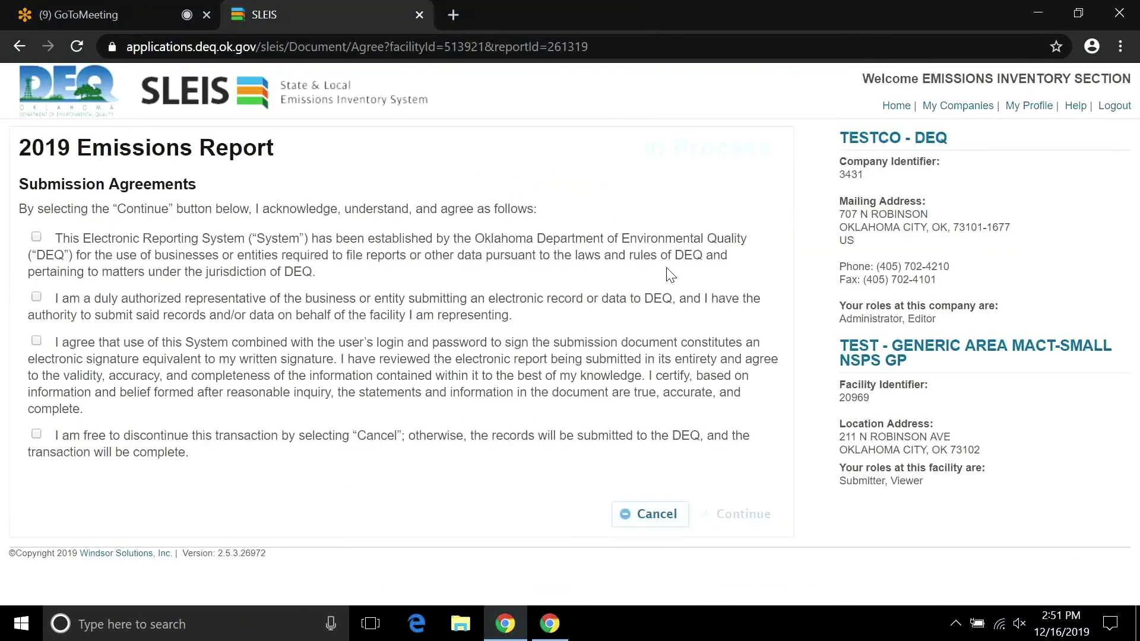
left_click(36, 238)
left_click(37, 297)
left_click(36, 340)
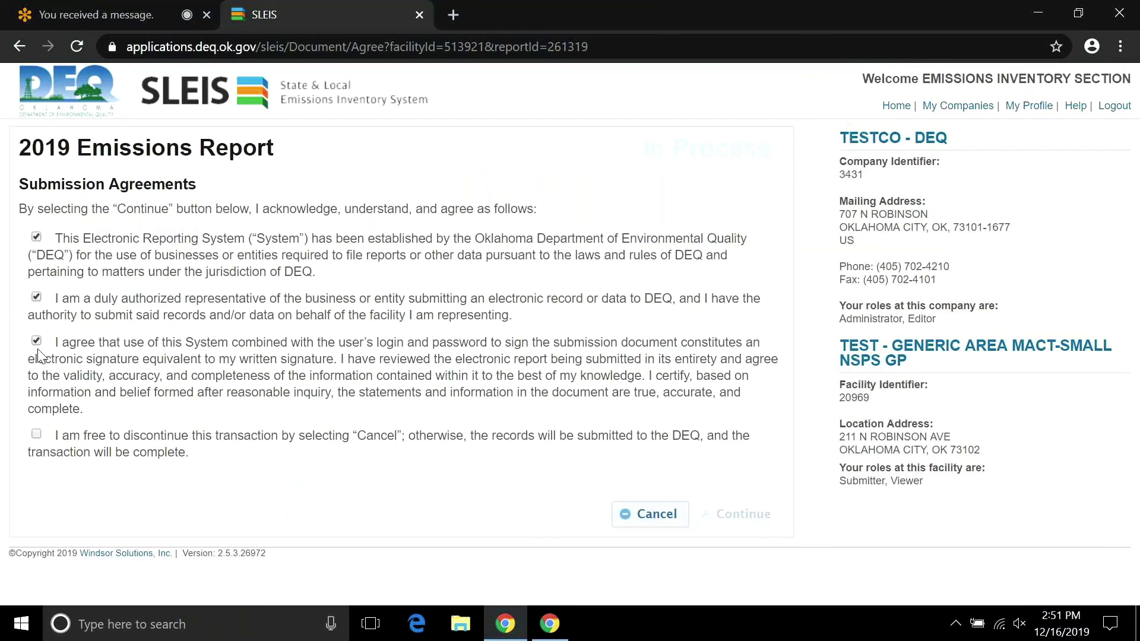
left_click(36, 435)
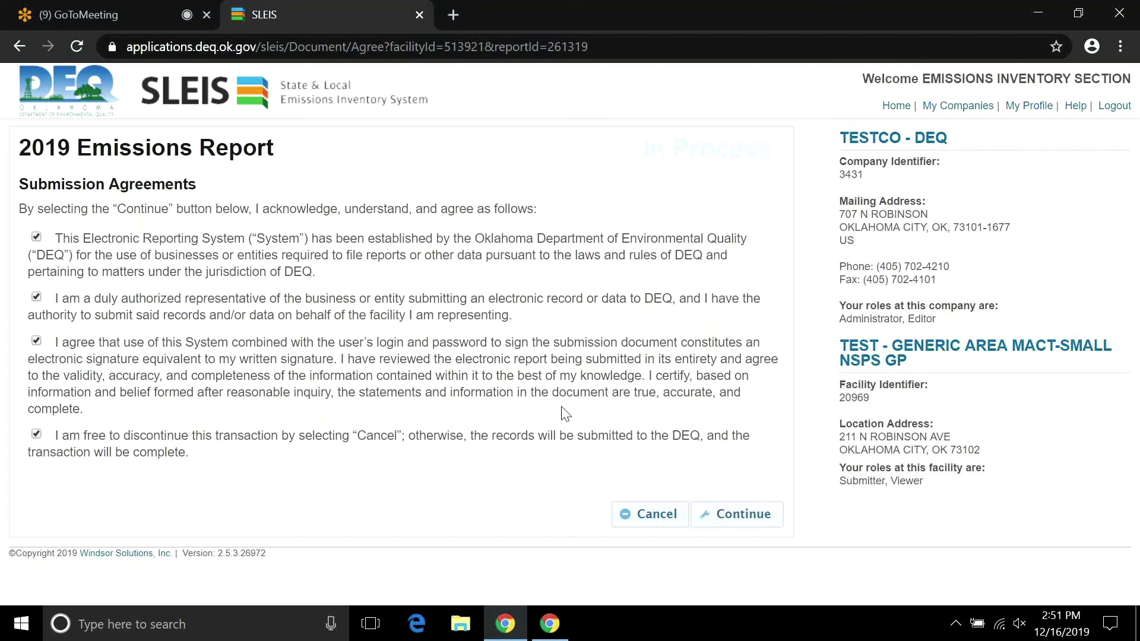
left_click(728, 521)
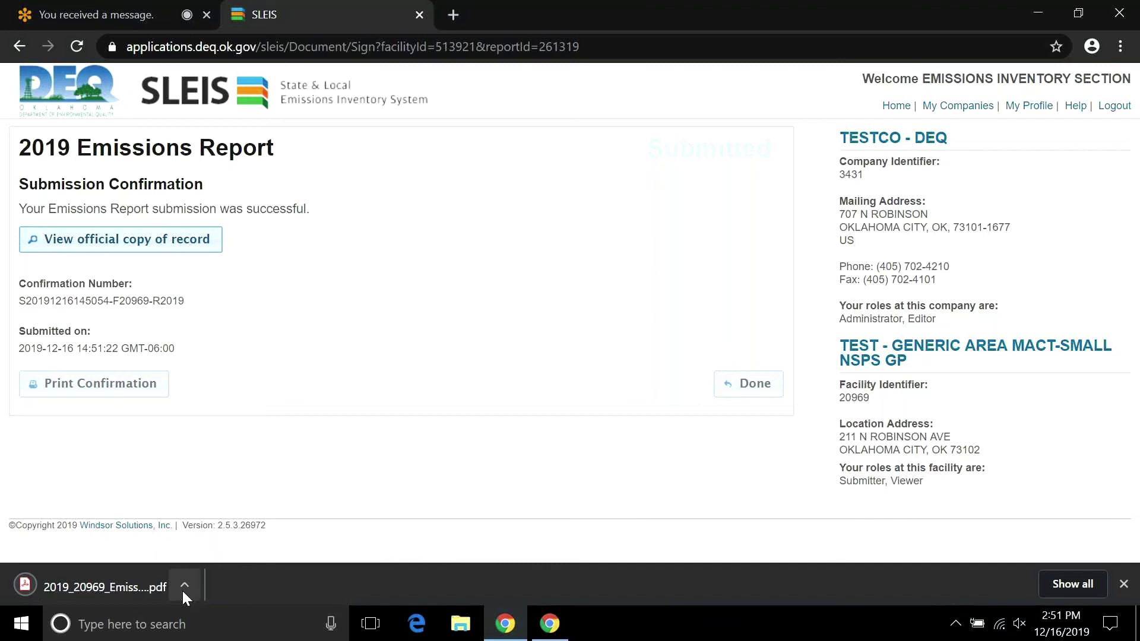
left_click(183, 591)
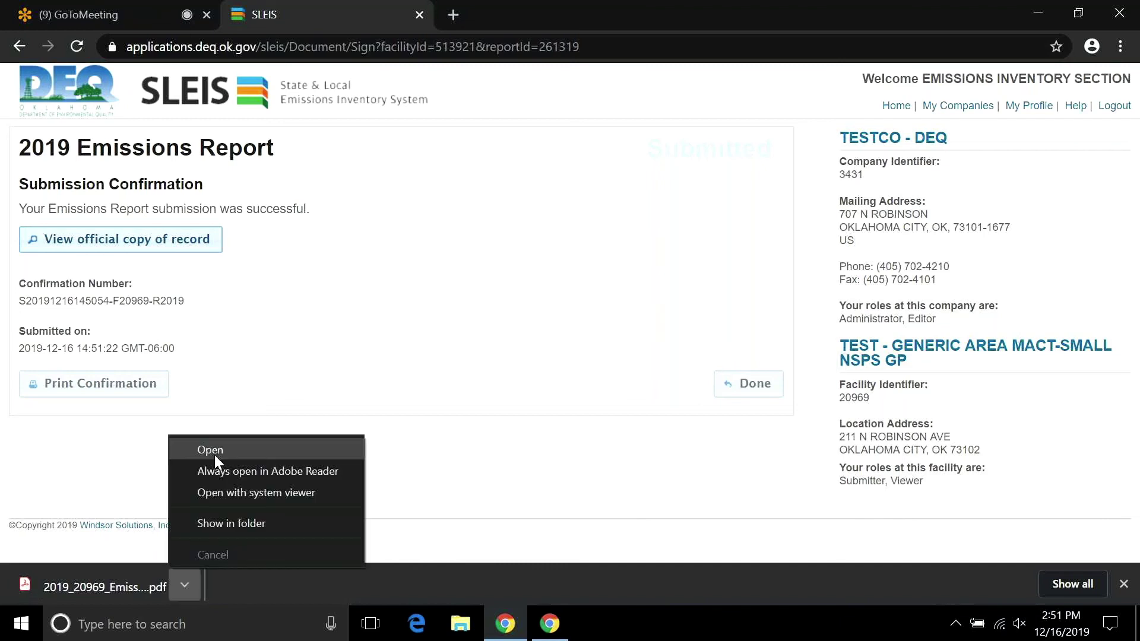
left_click(215, 455)
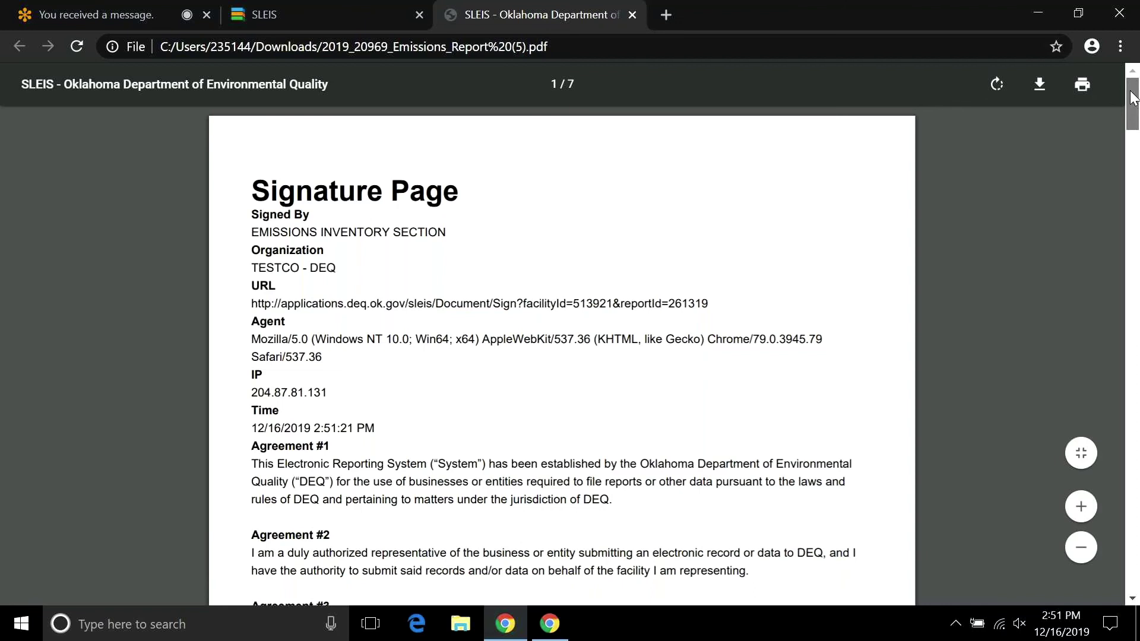
left_click_drag(1132, 98, 1137, 472)
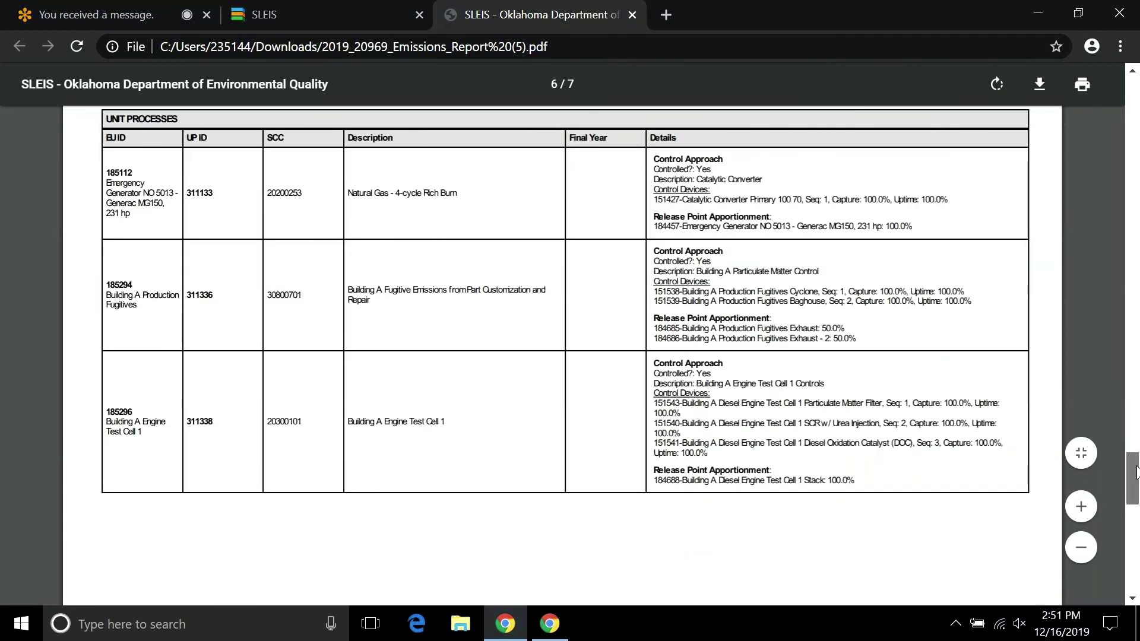
left_click_drag(1137, 472, 1137, 536)
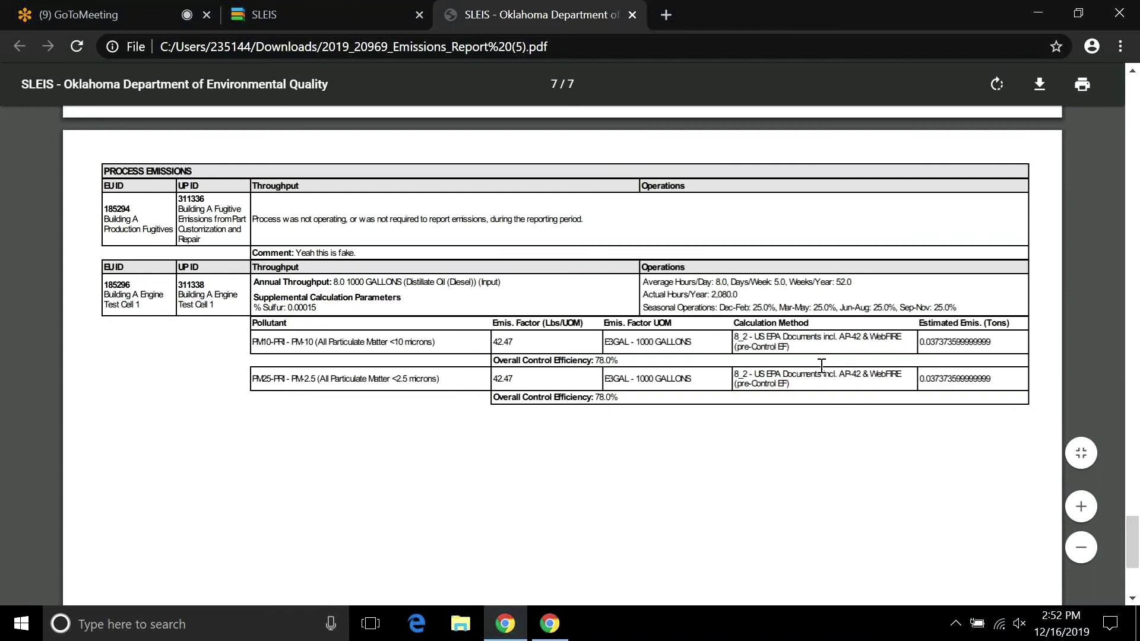
mouse_move(1132, 549)
left_mouse_down()
mouse_move(1119, 480)
mouse_move(1127, 551)
left_mouse_up()
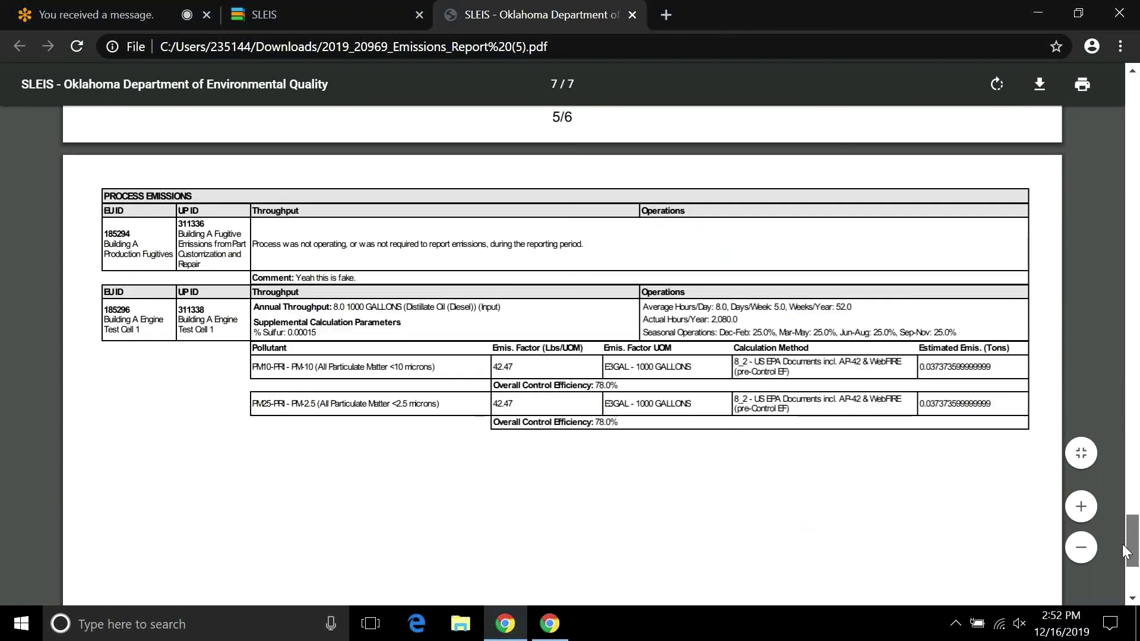
scroll(1126, 551, "down", 1)
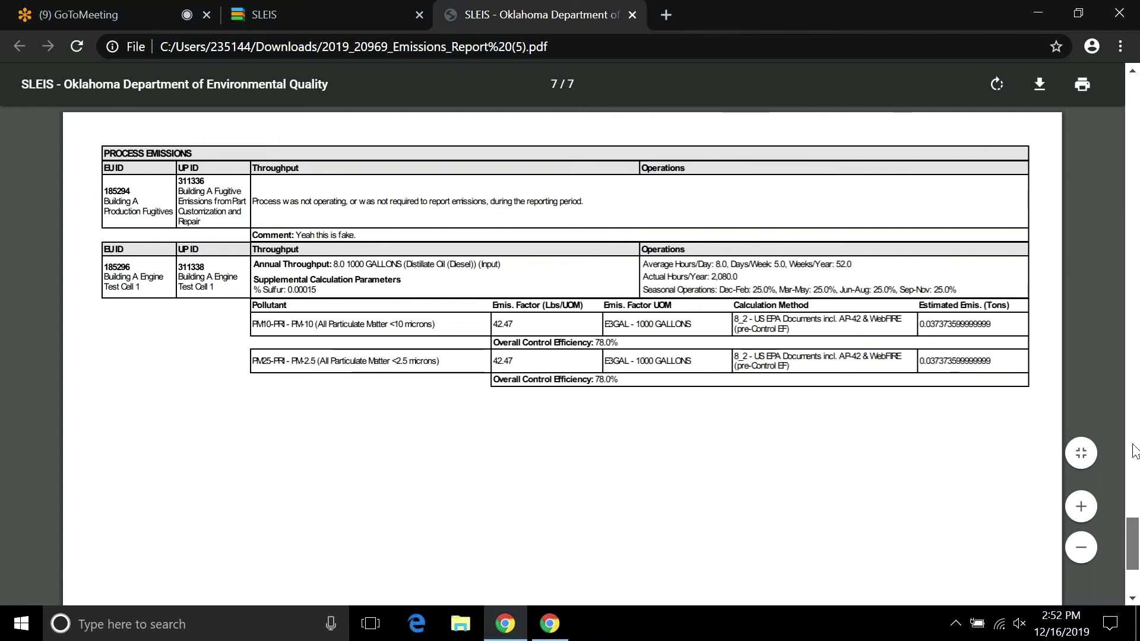
left_click_drag(1133, 444, 1117, 84)
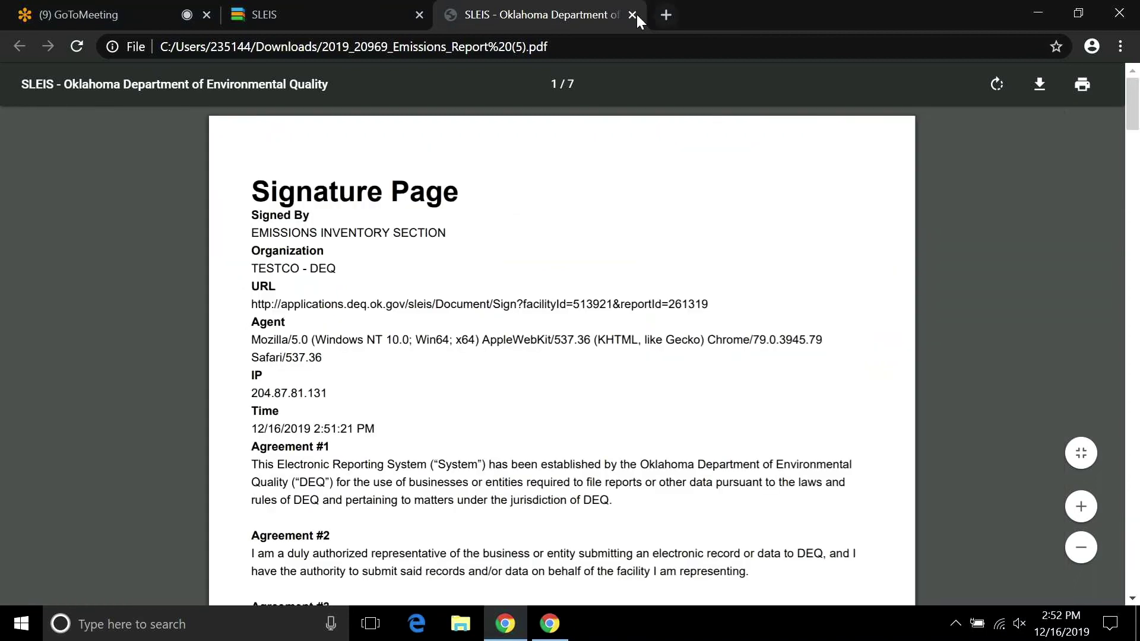
left_click(633, 15)
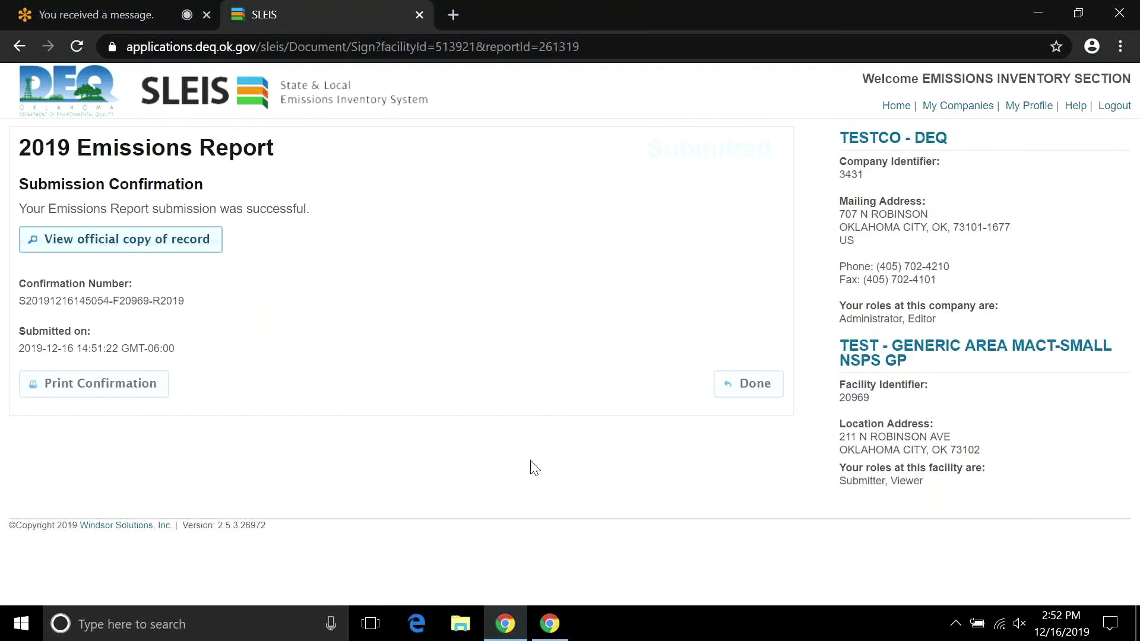
left_click(750, 386)
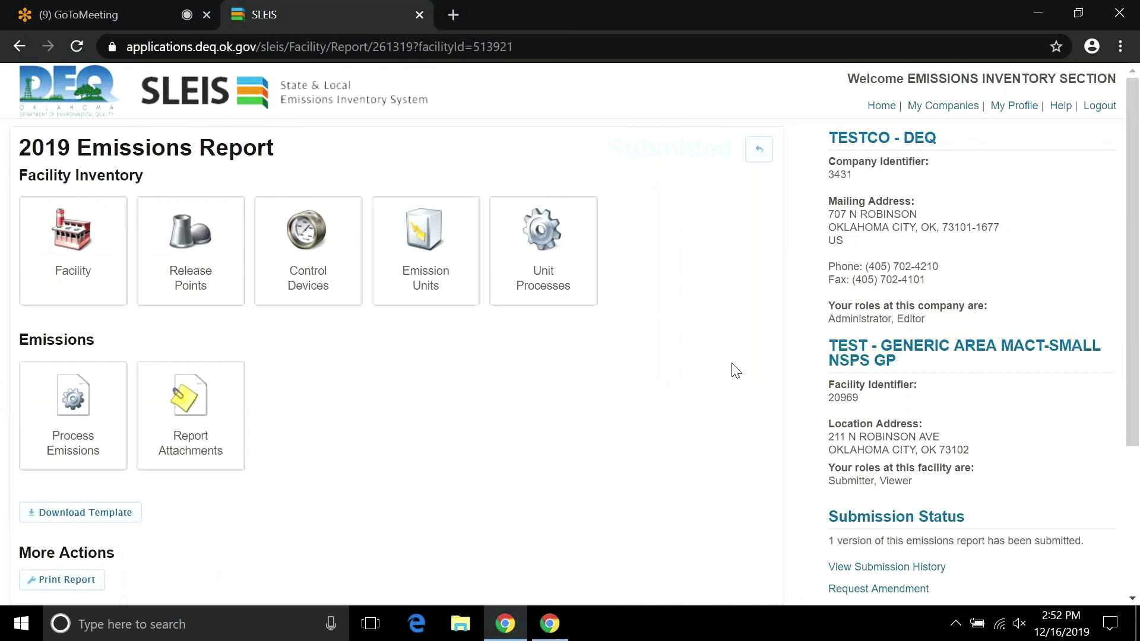
left_click_drag(1133, 232, 1136, 258)
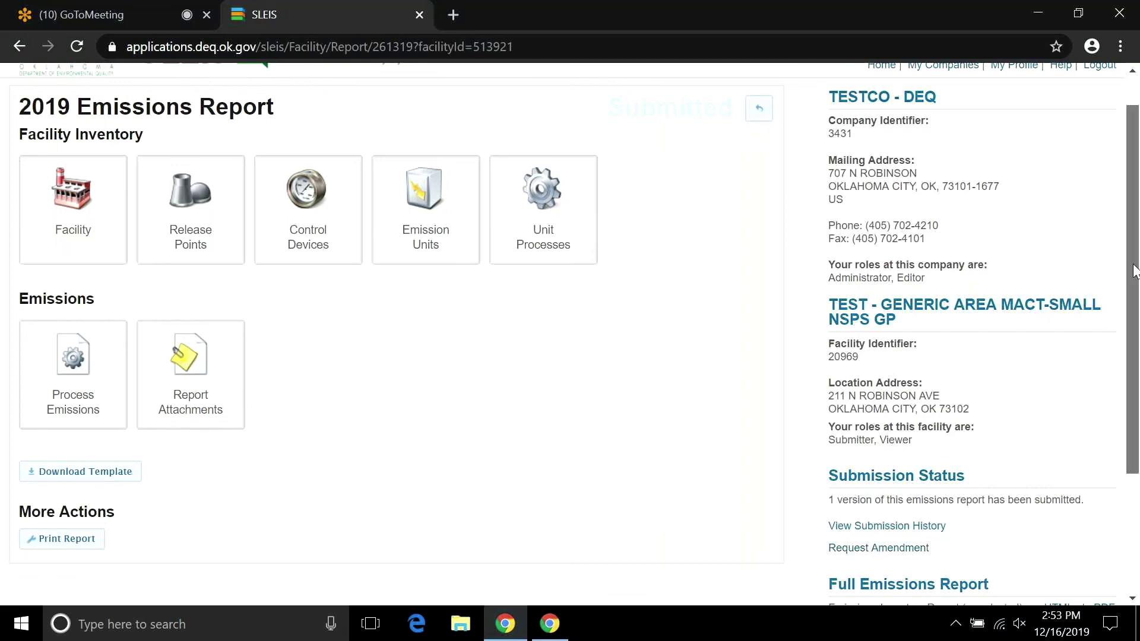
left_click_drag(1135, 270, 1135, 357)
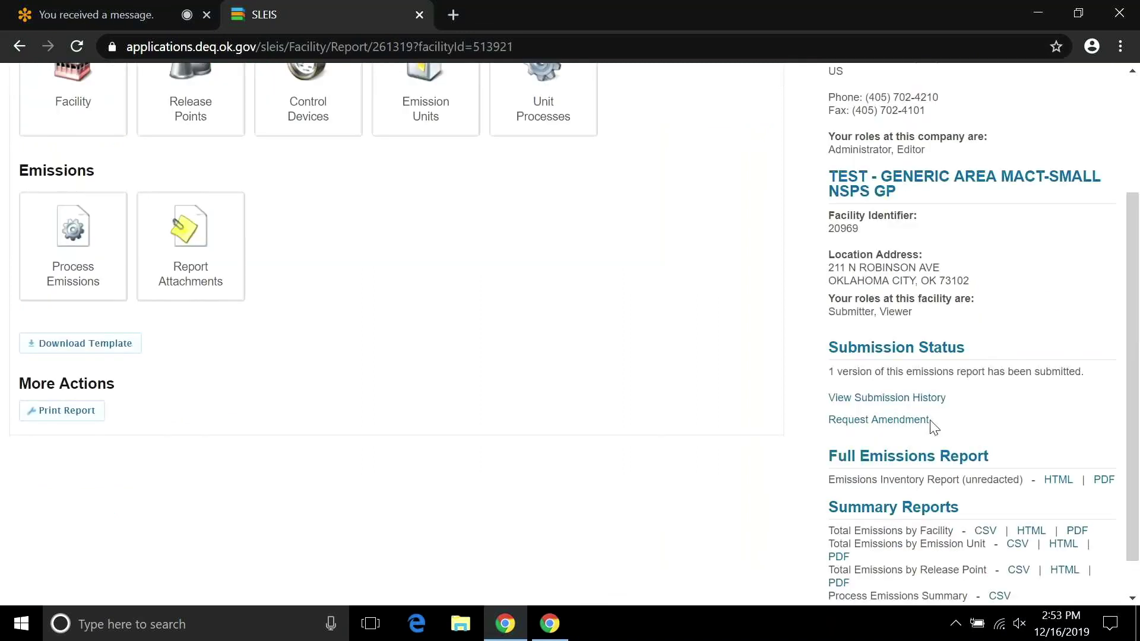
Request an amendment to the 2019 report with the message 'didn't do cbi'.
left_click(931, 420)
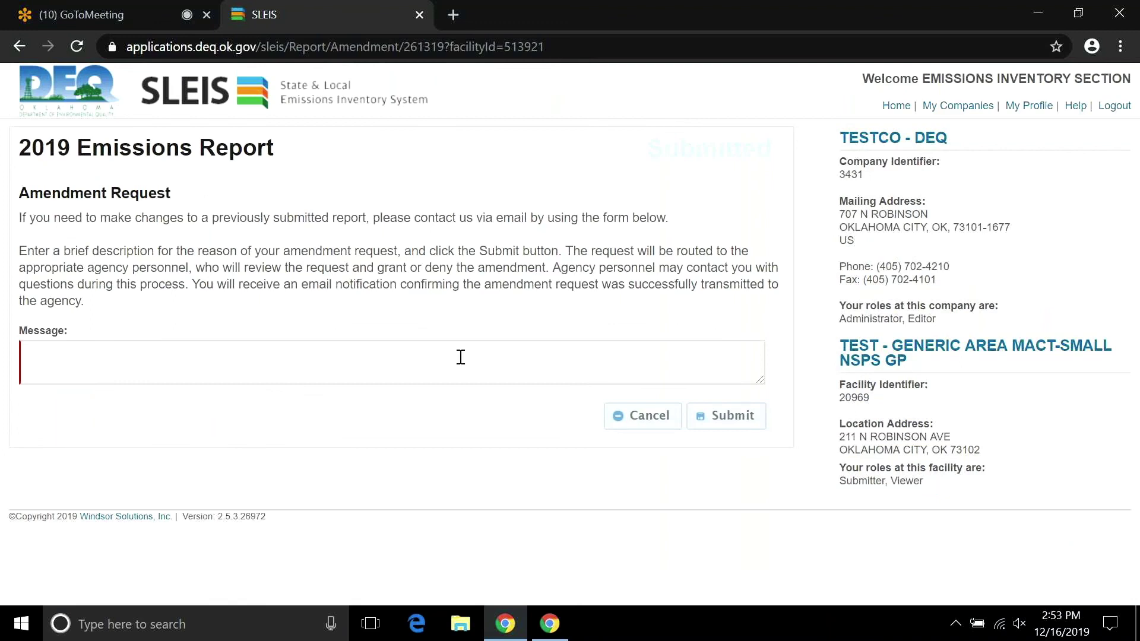
type("didn")
type("'t do")
type(" cbnui")
key("BackSpace")
key("BackSpace")
key("BackSpace")
type("i")
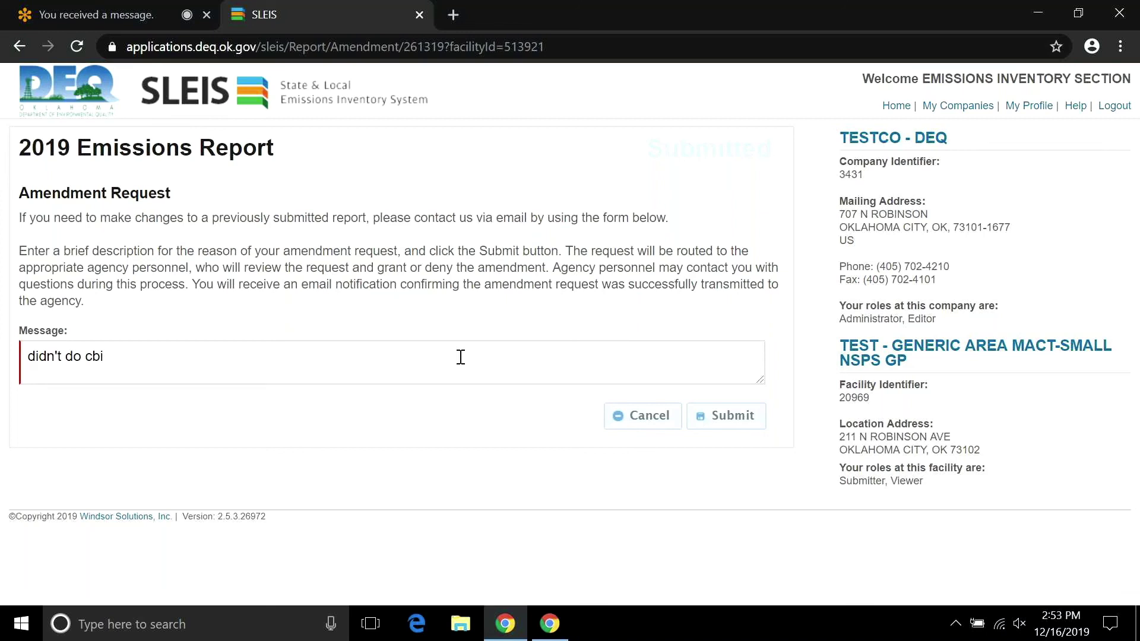
left_click(713, 423)
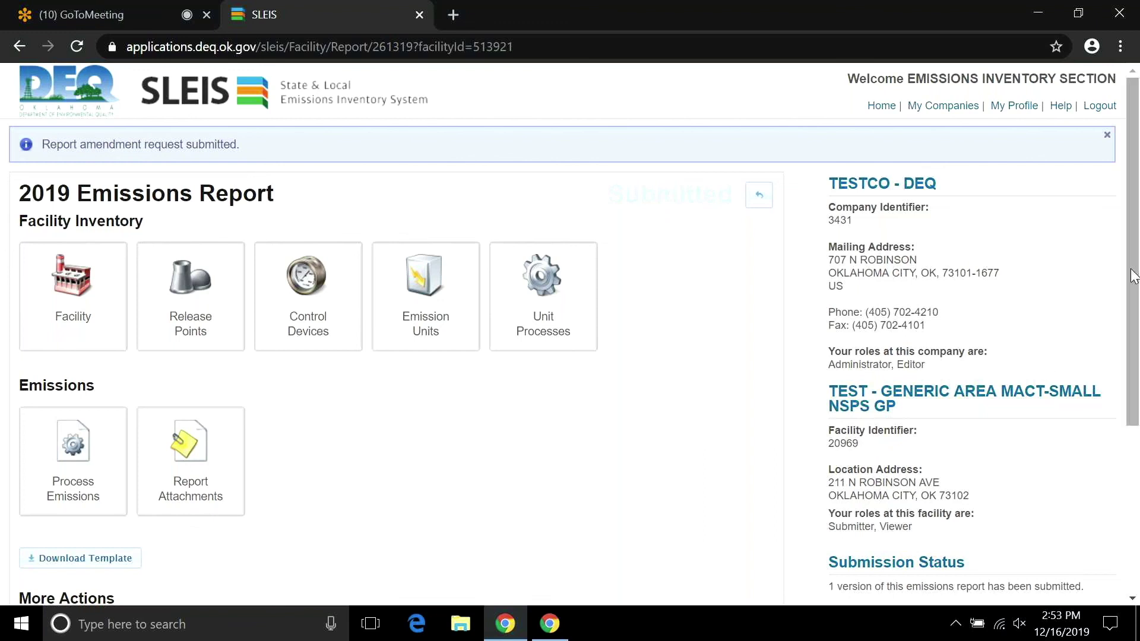
left_click_drag(1134, 276, 1136, 399)
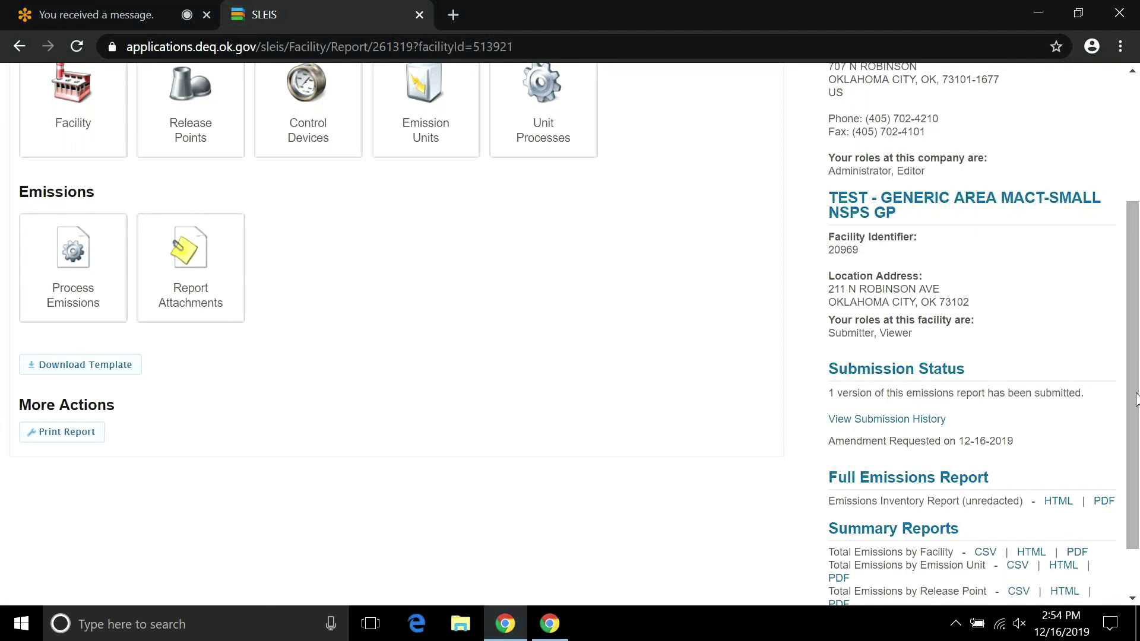
left_click_drag(1128, 535, 1120, 346)
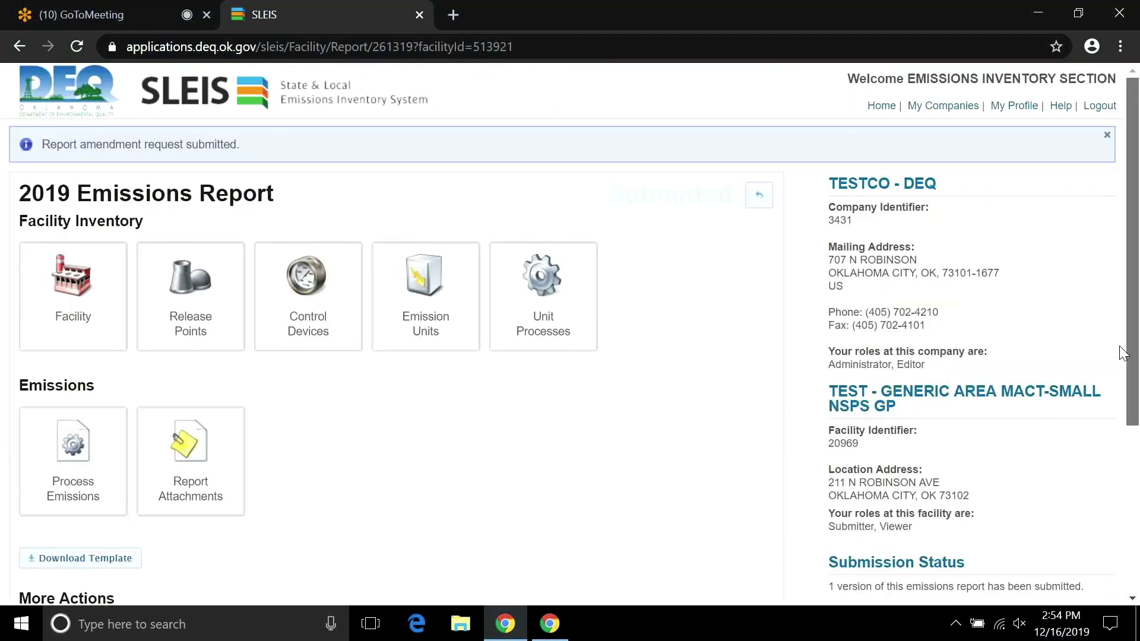
left_click_drag(1117, 411, 1134, 514)
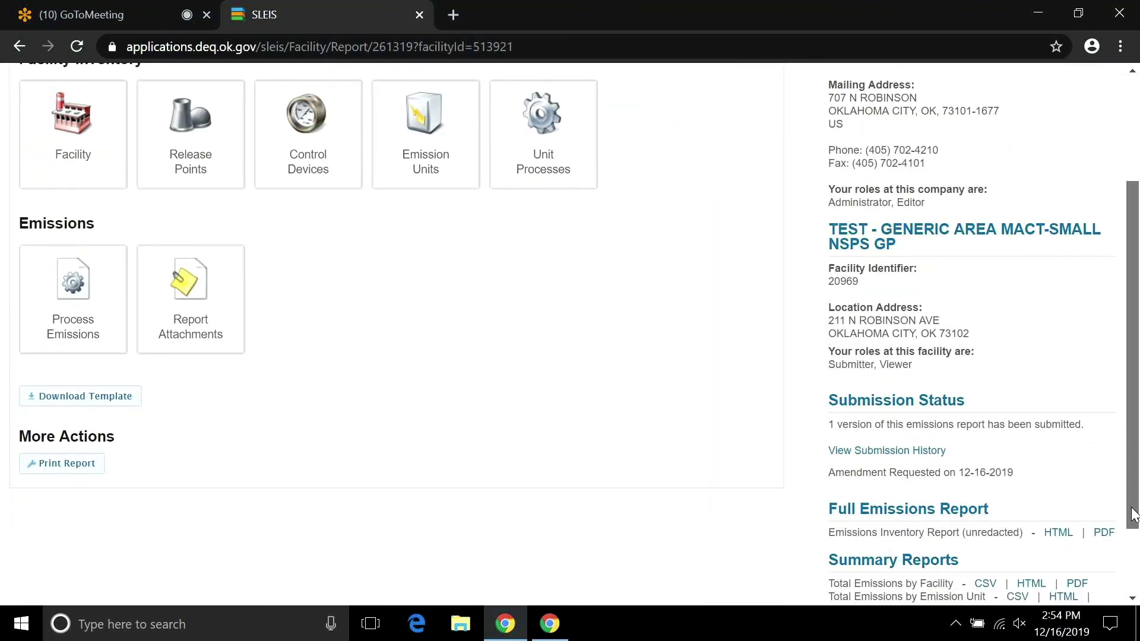
left_click_drag(1134, 514, 1137, 524)
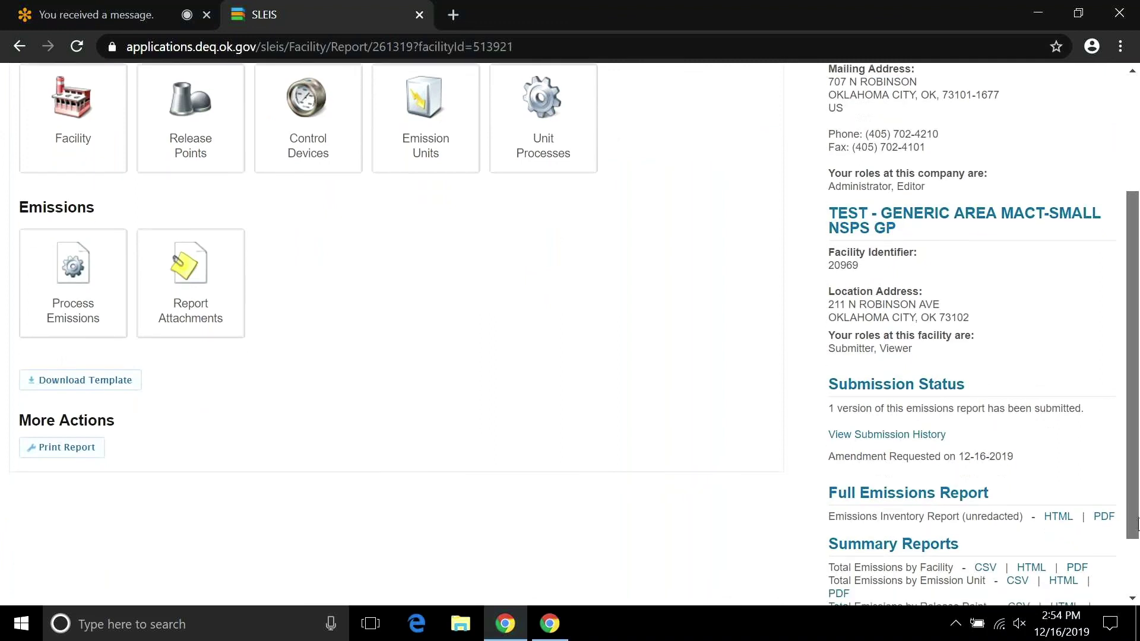
left_click_drag(1137, 524, 1138, 553)
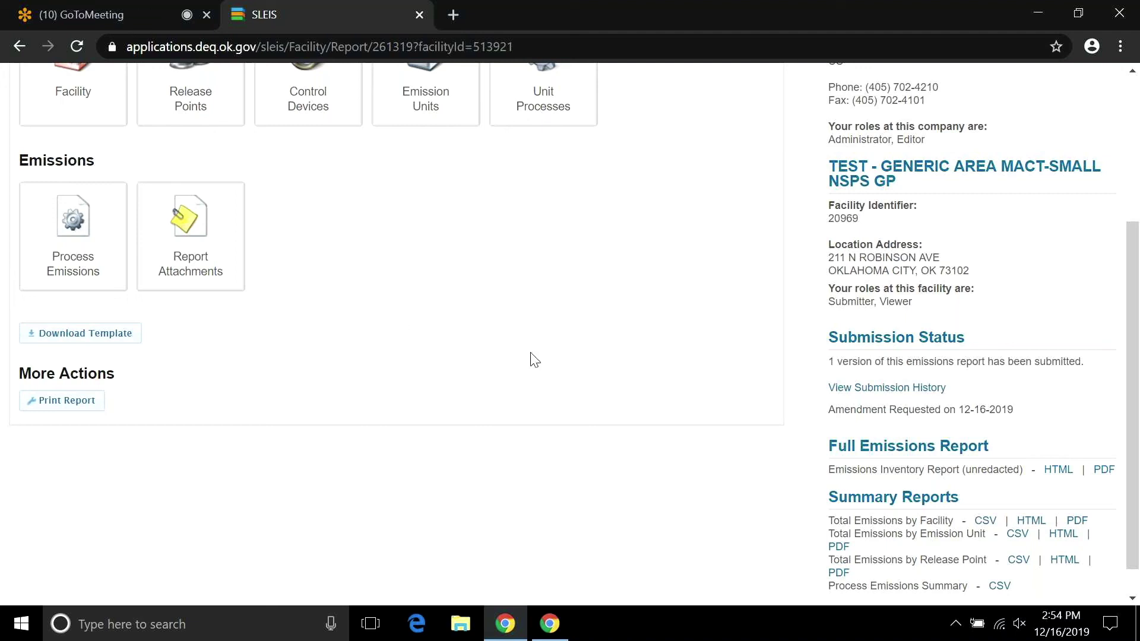
View the 2019 report's submission history, then return to the facility's reports list.
left_click(866, 388)
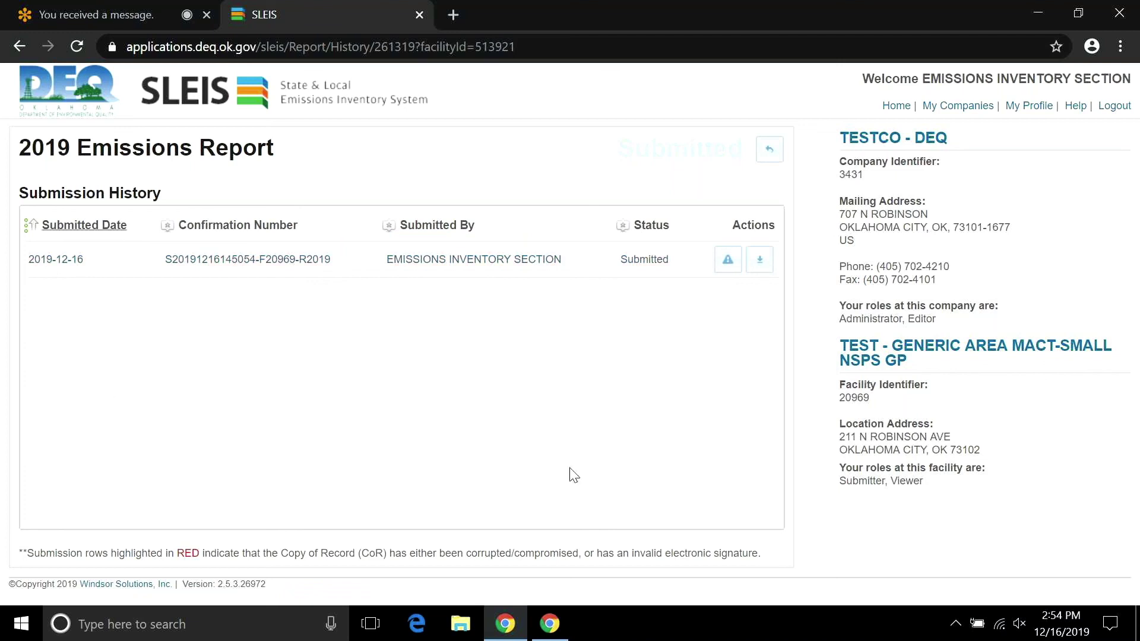
left_click(769, 152)
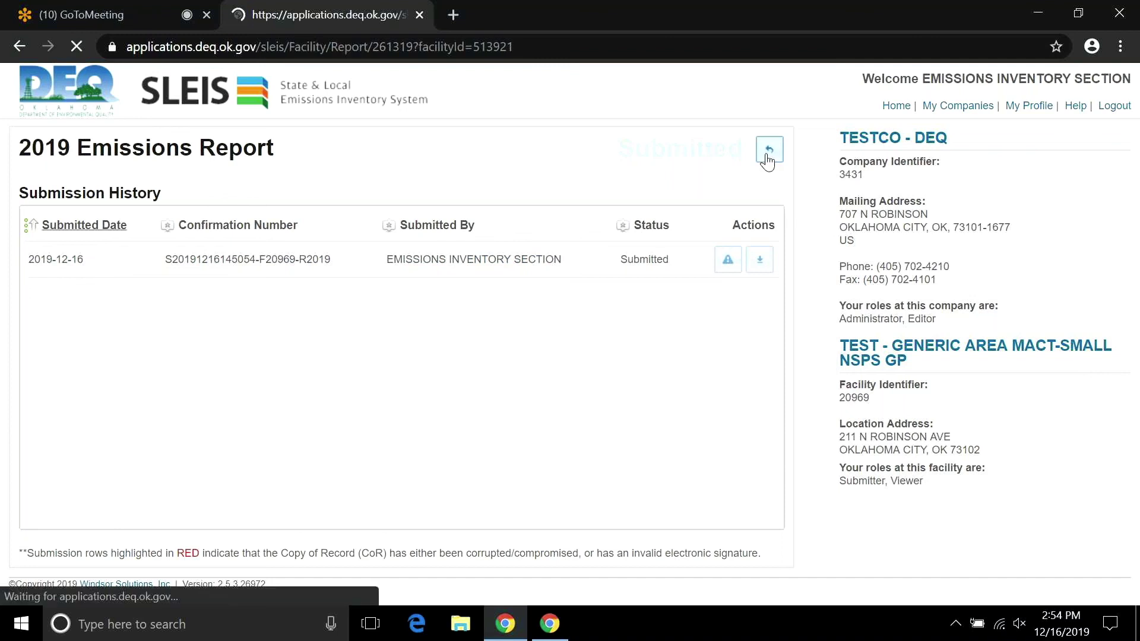
left_click(766, 155)
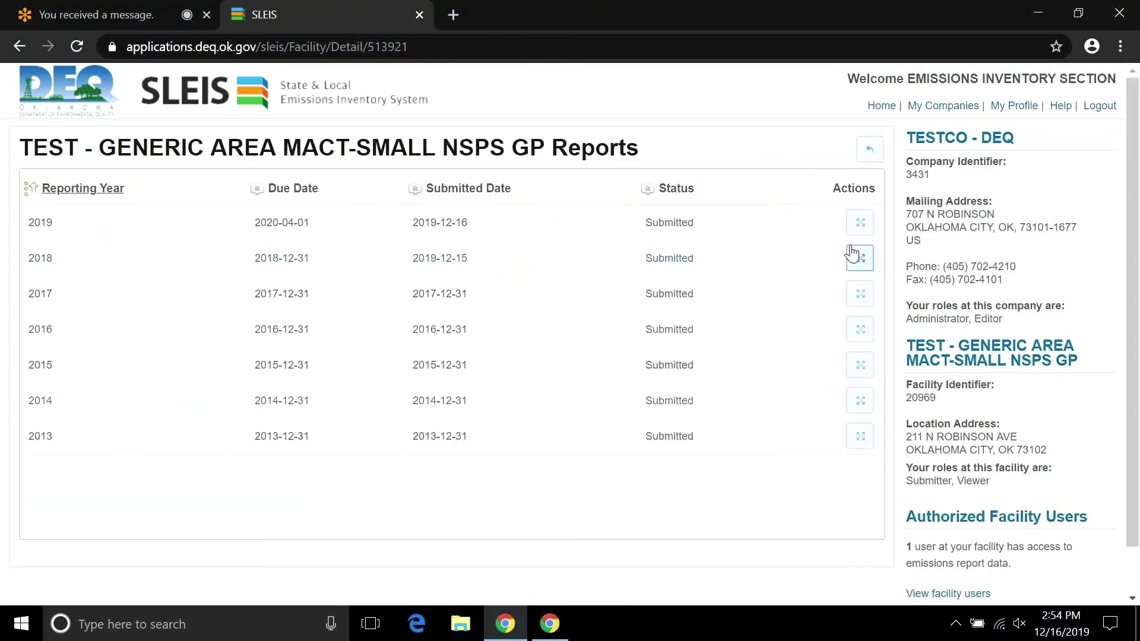
Open the 2018 Emissions Report and view its history of three submissions.
left_click(859, 258)
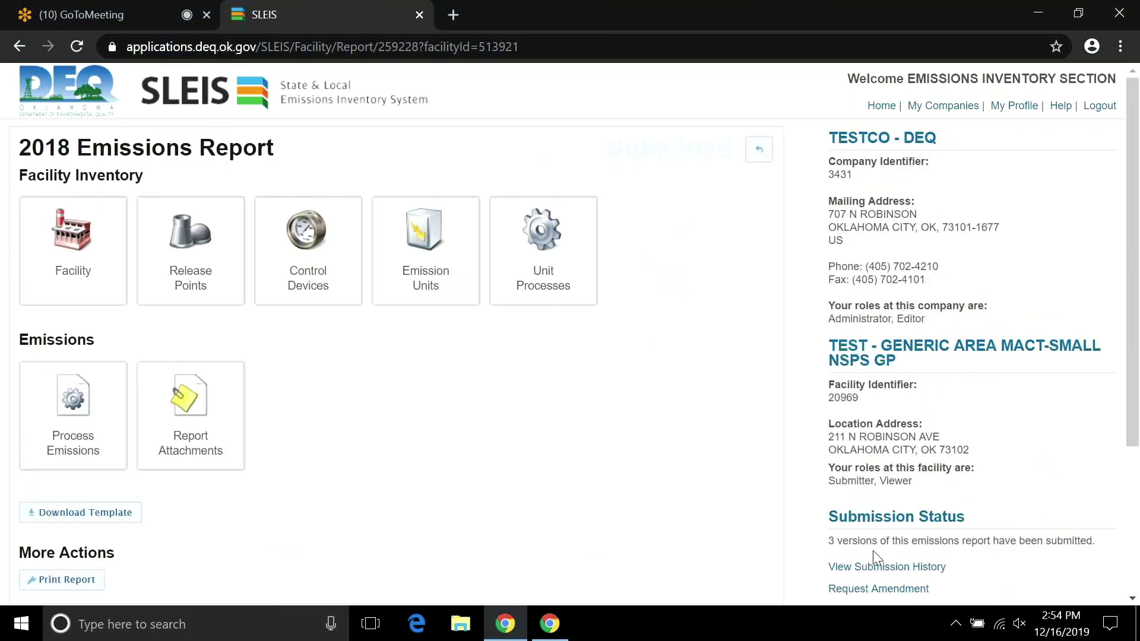
left_click(876, 571)
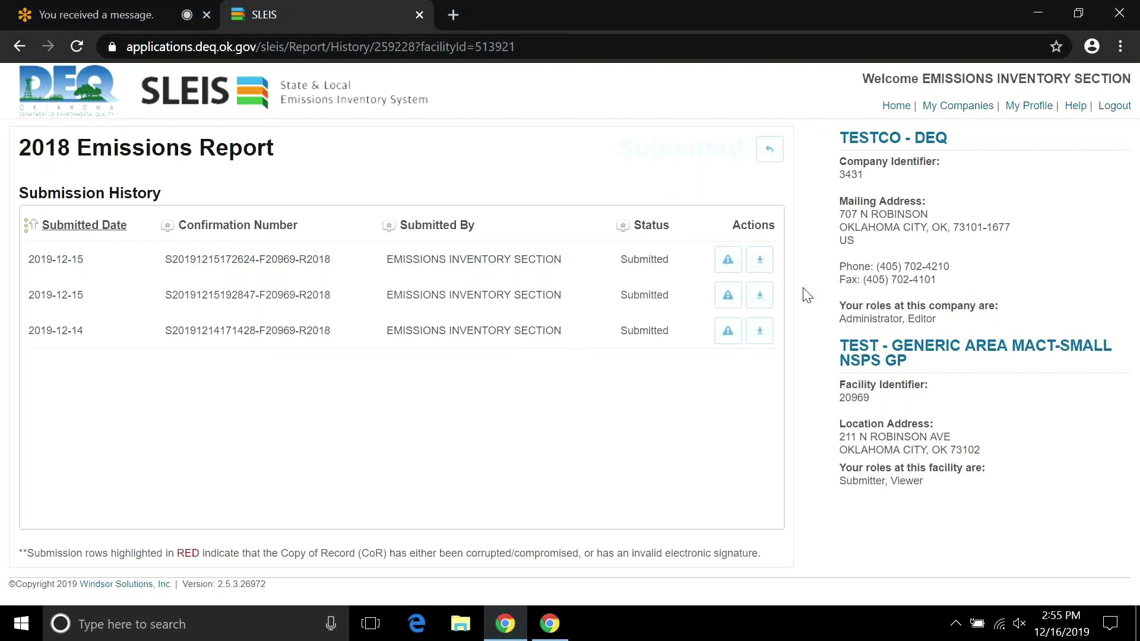
left_click(768, 152)
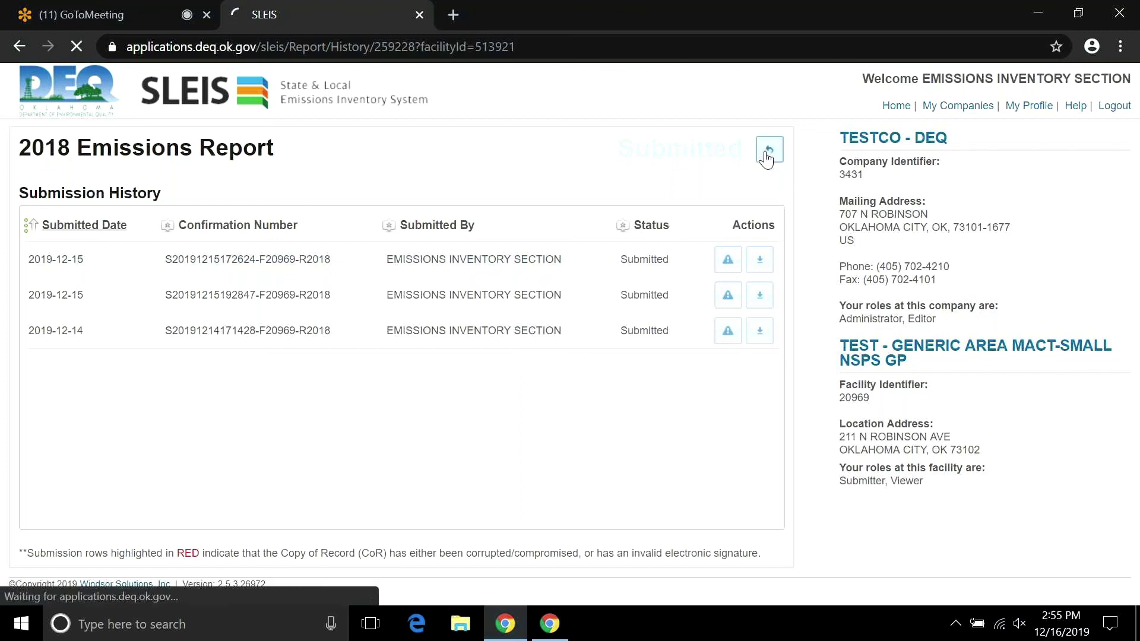
Go back to the facility's list of reports.
left_click(766, 158)
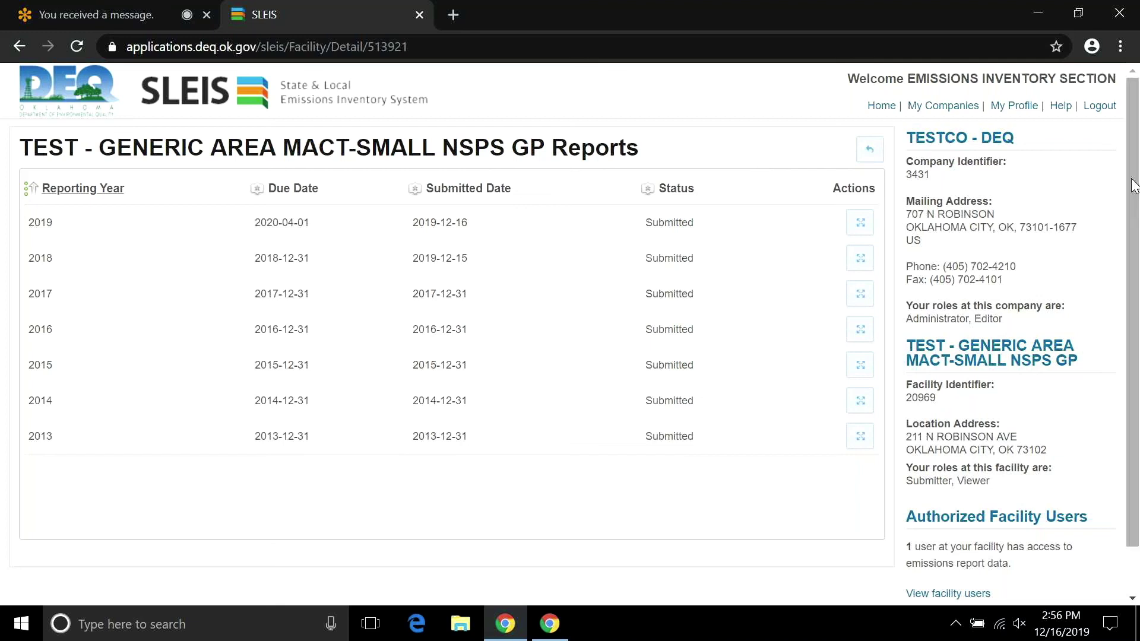
left_click_drag(1132, 178, 1133, 177)
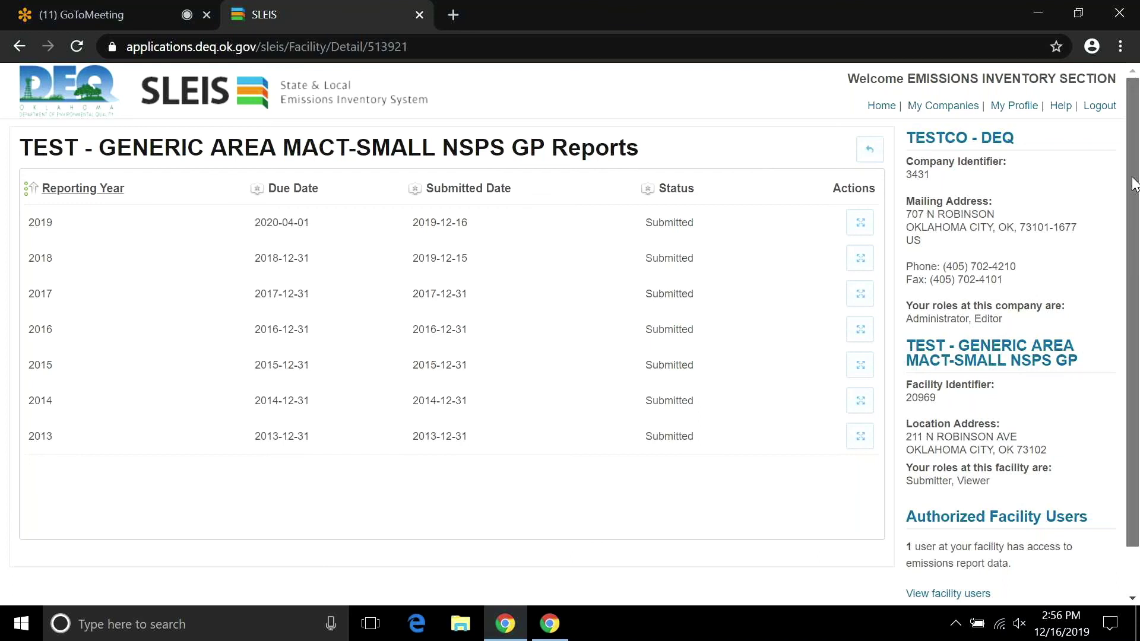
left_click_drag(1134, 184, 1131, 163)
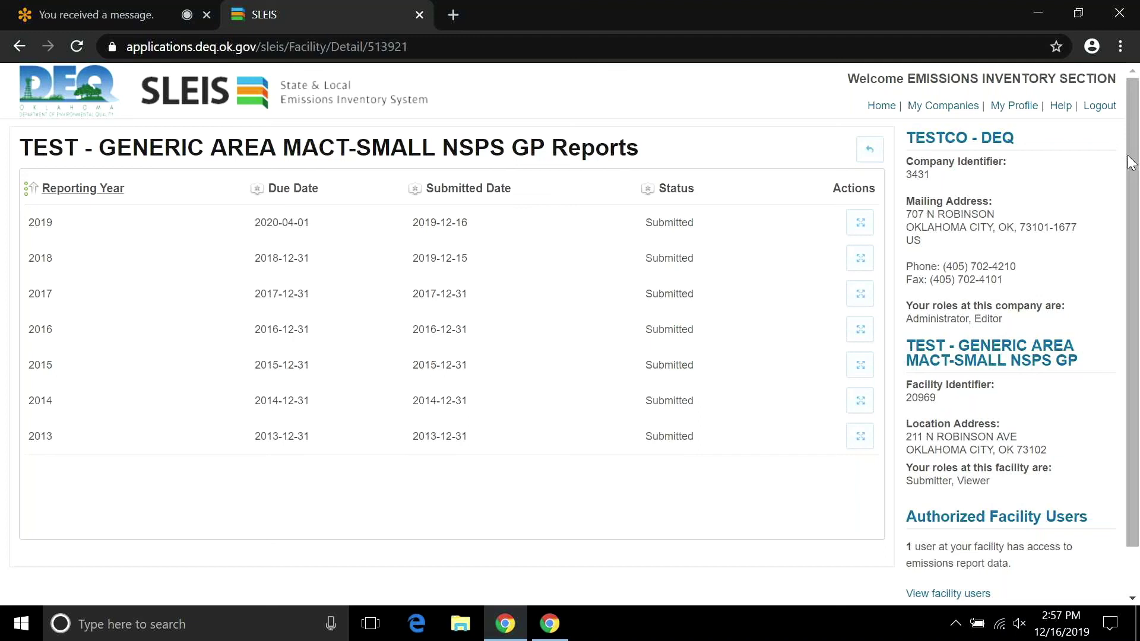
Log out of SLEIS, close its browser tab, and hide the screen-sharing notice.
left_click(1098, 107)
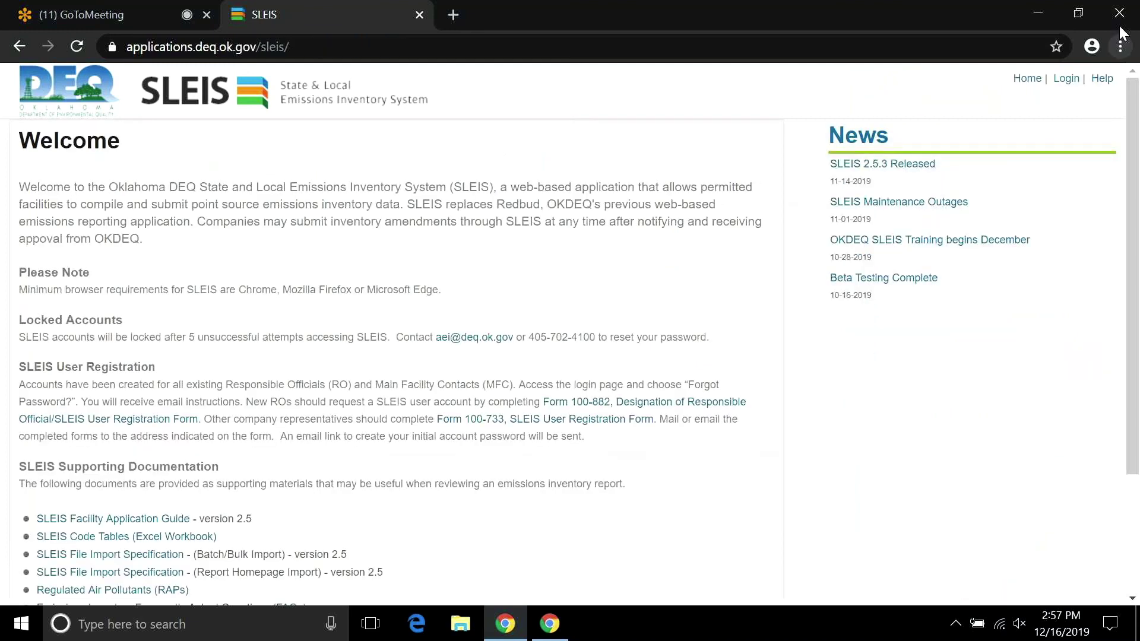
left_click(419, 14)
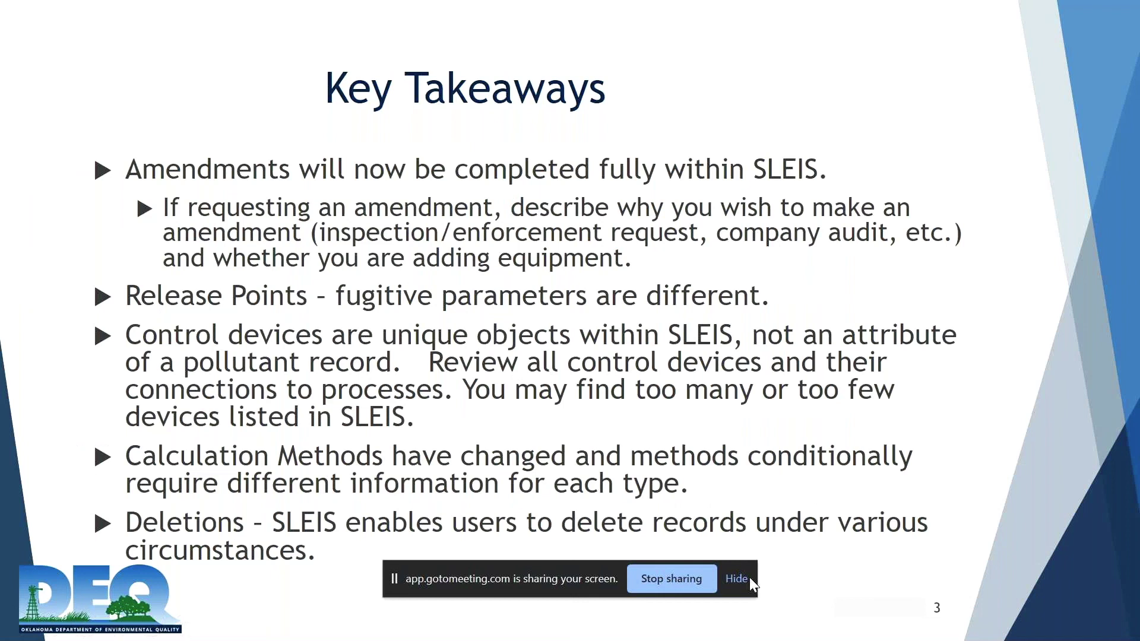
left_click(747, 579)
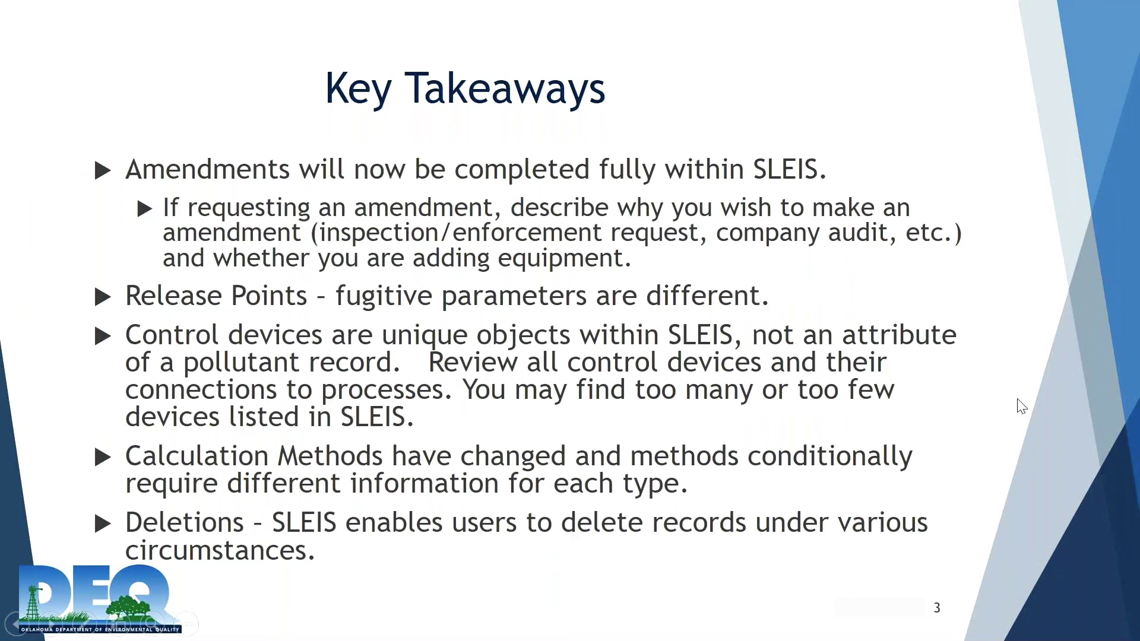